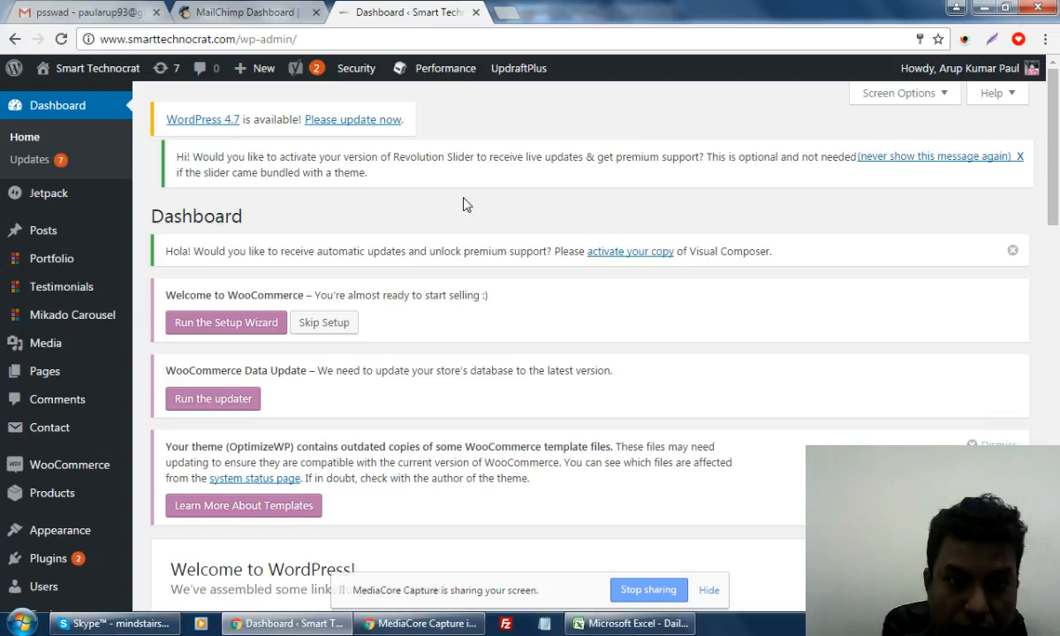
# Switch to the Smart Technocrat MailChimp dashboard, look over its empty sections, and start a new campaign
pyautogui.moveTo(1054, 162)
pyautogui.mouseDown()
pyautogui.moveTo(1057, 377)
pyautogui.moveTo(1059, 147)
pyautogui.mouseUp()
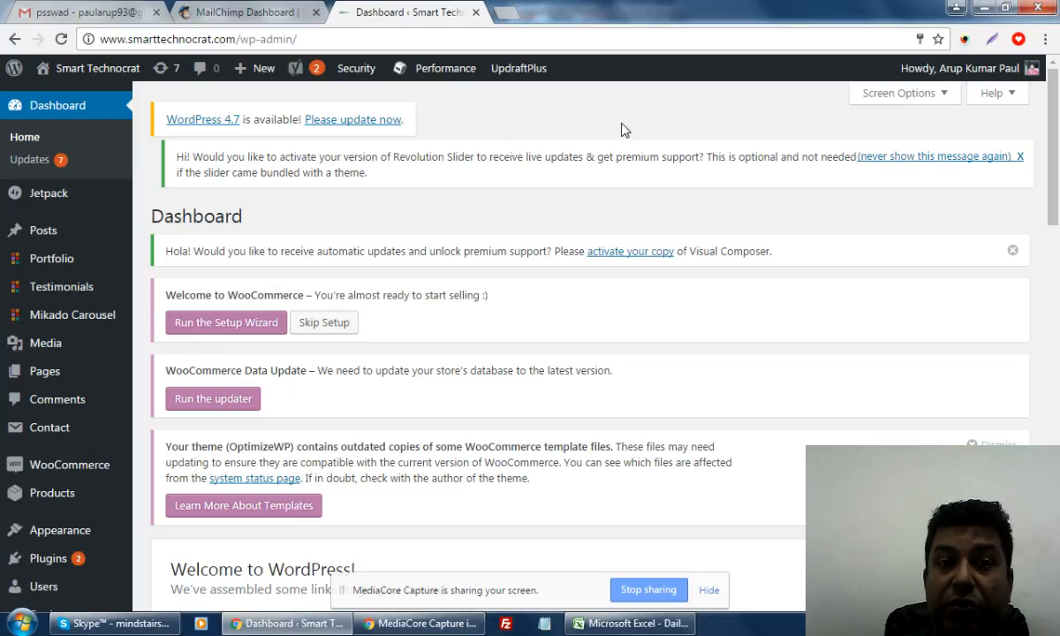
pyautogui.click(221, 13)
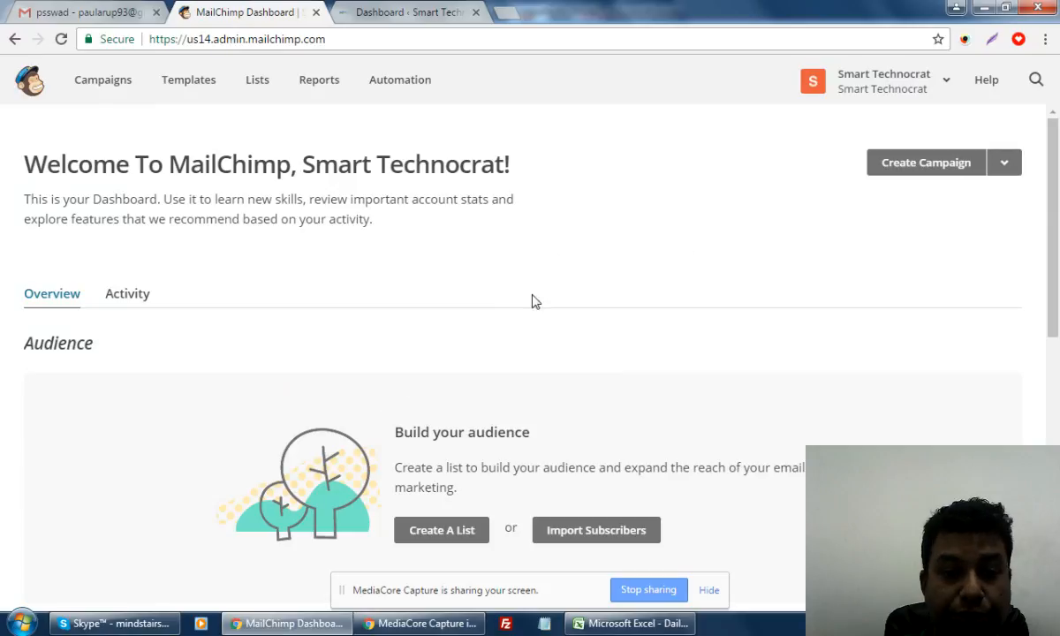
pyautogui.scroll(-4, 523, 286)
pyautogui.scroll(3, 516, 282)
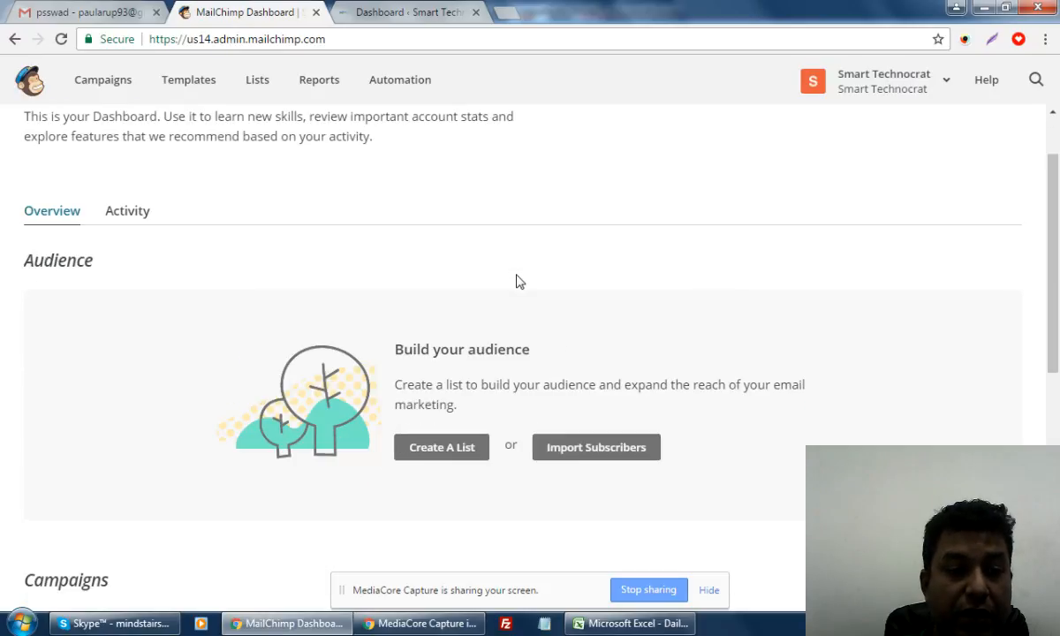
pyautogui.scroll(-3, 485, 289)
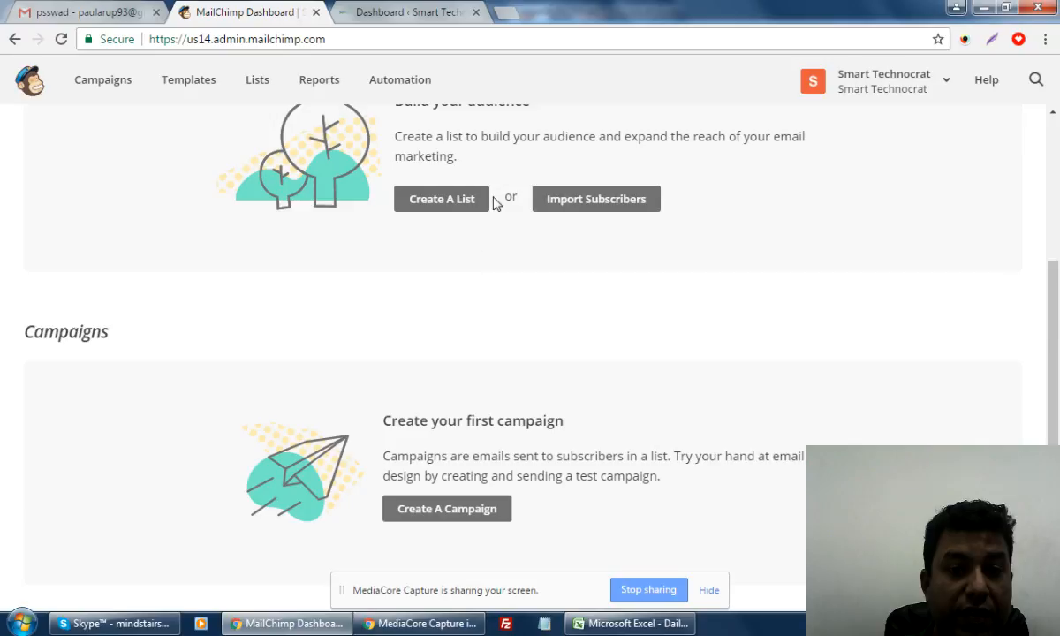
pyautogui.scroll(-3, 454, 216)
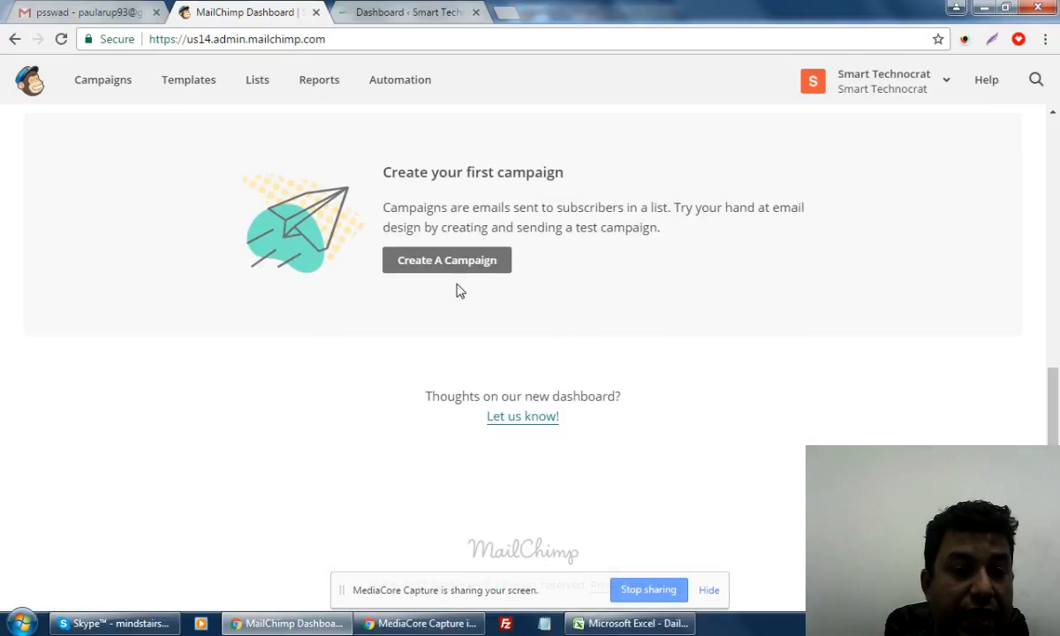
pyautogui.scroll(7, 571, 283)
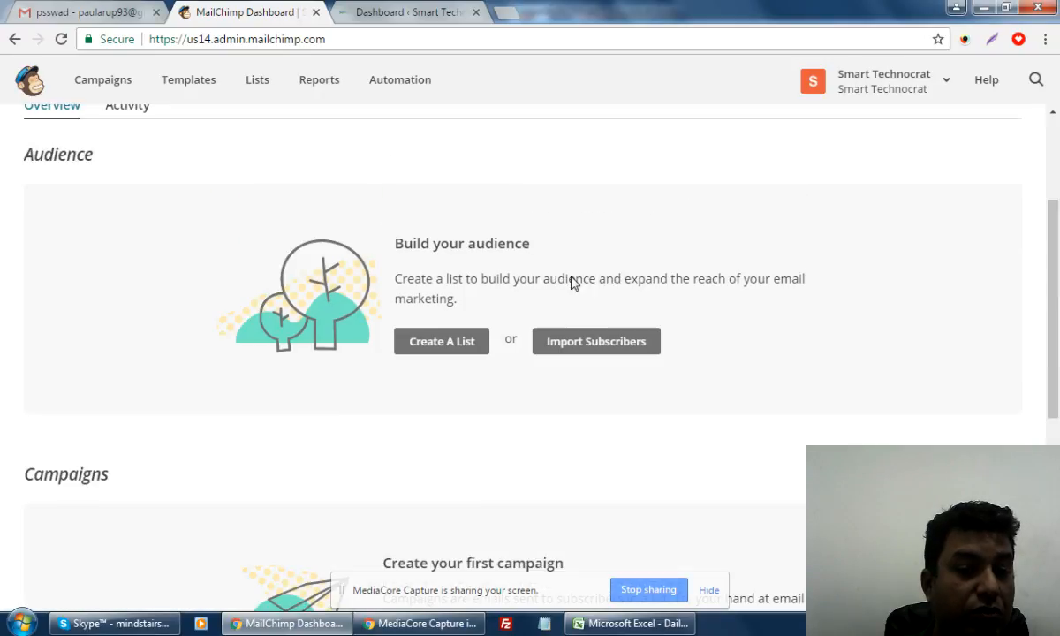
pyautogui.scroll(-3, 399, 414)
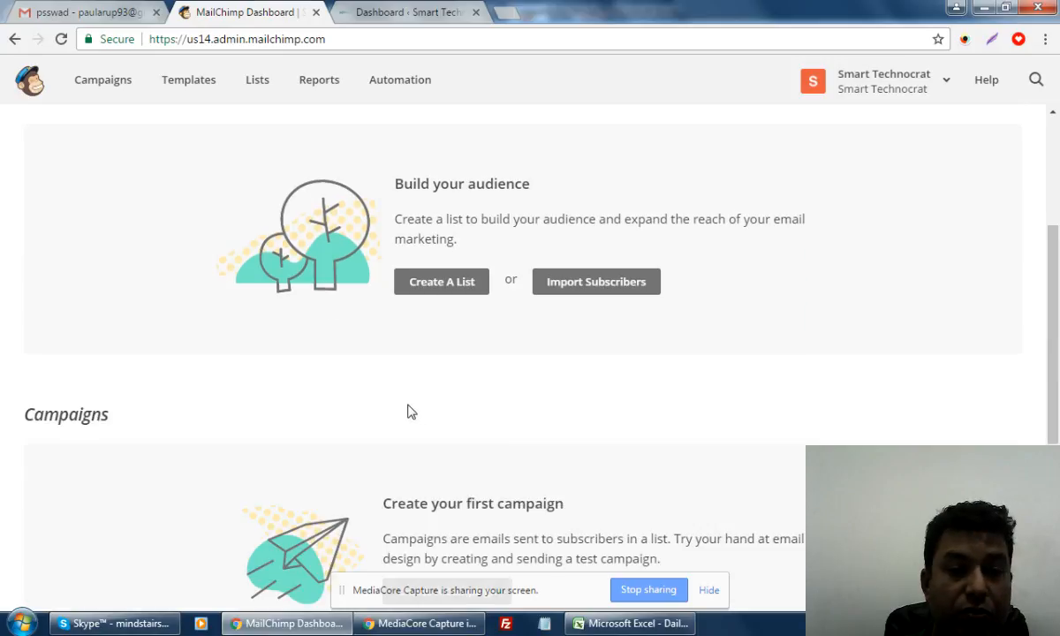
pyautogui.scroll(3, 412, 412)
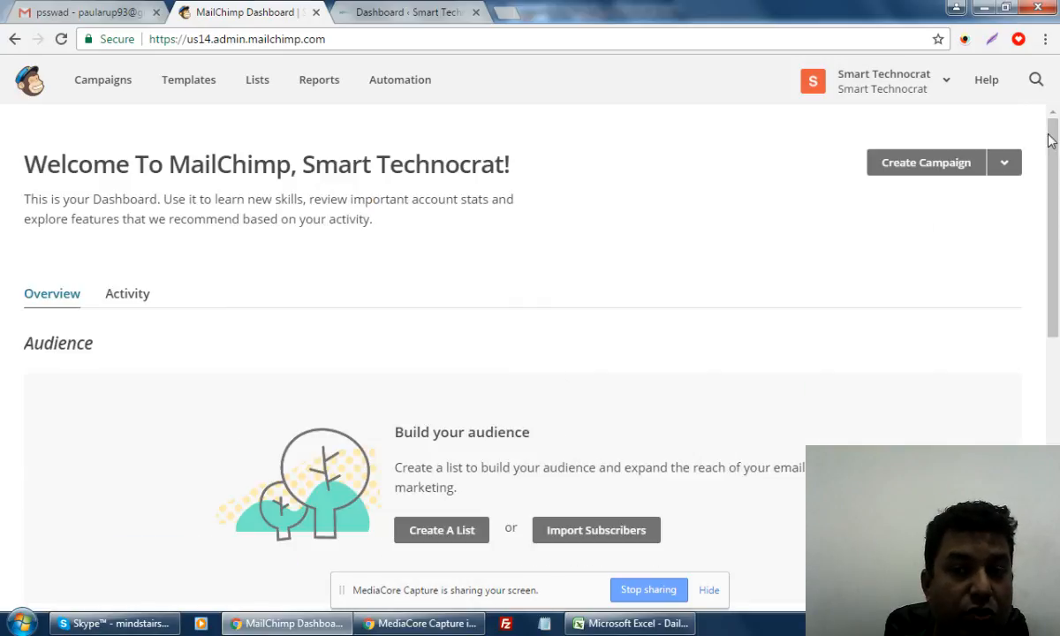
pyautogui.click(916, 168)
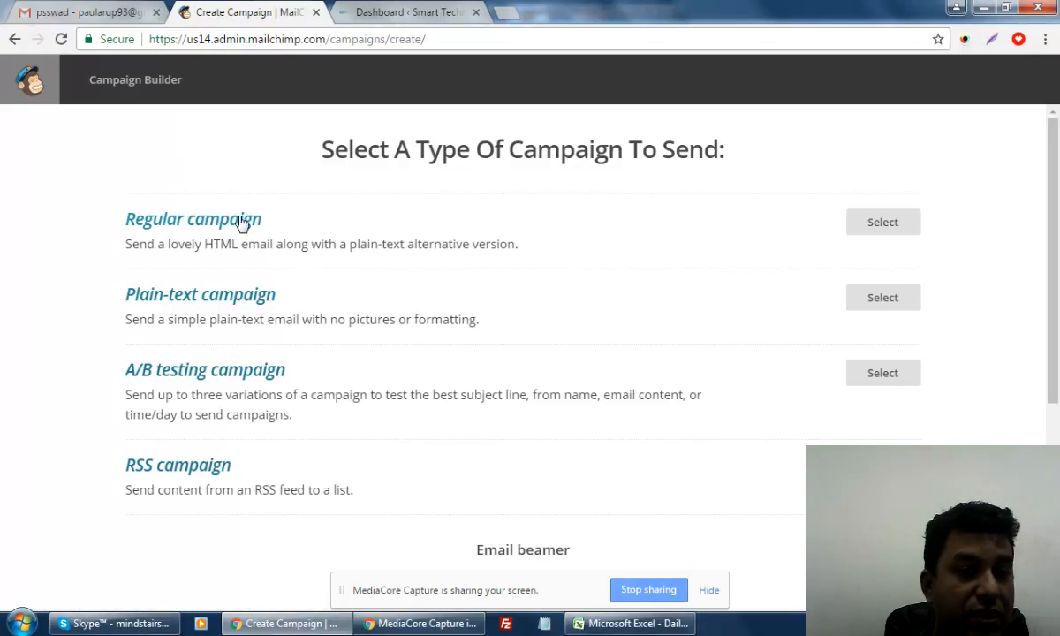
# Pick a Regular campaign, back out of the send-to-yourself option, and follow 'Create a new list'
pyautogui.click(883, 229)
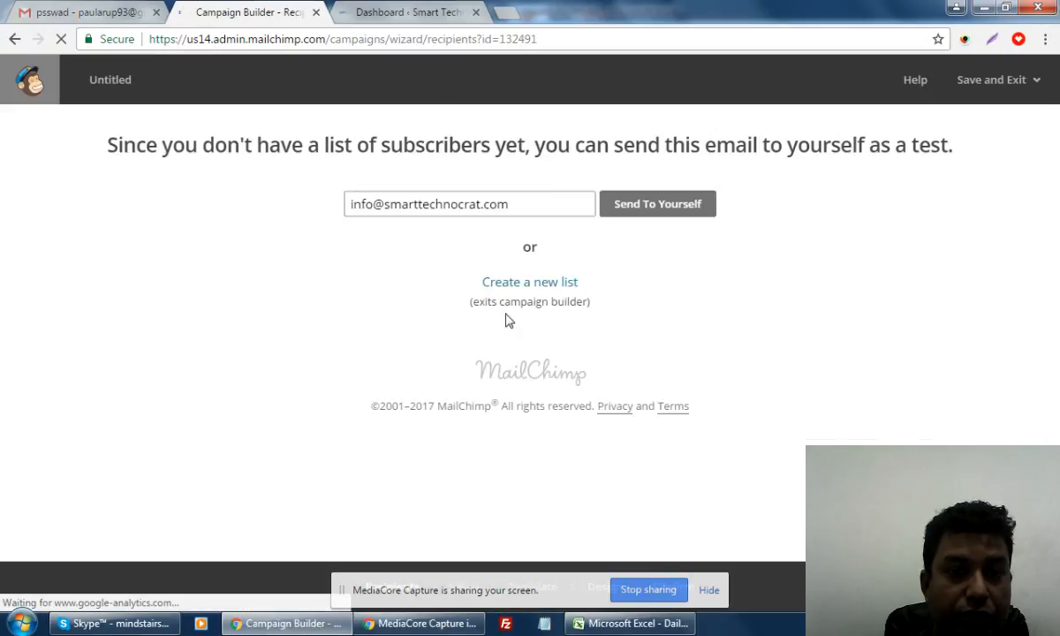
pyautogui.click(643, 218)
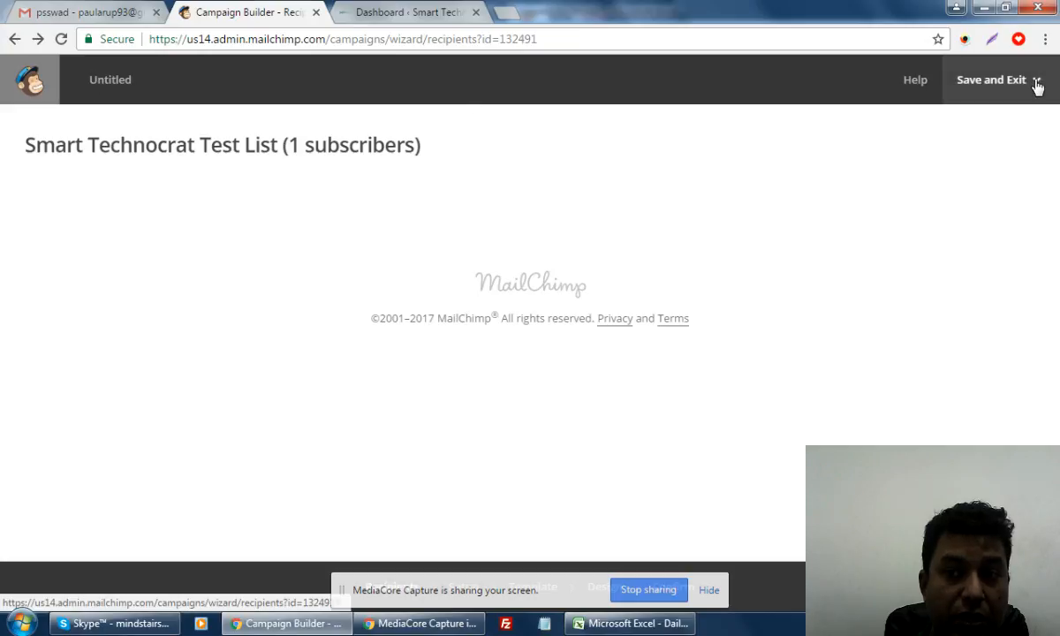
pyautogui.click(14, 39)
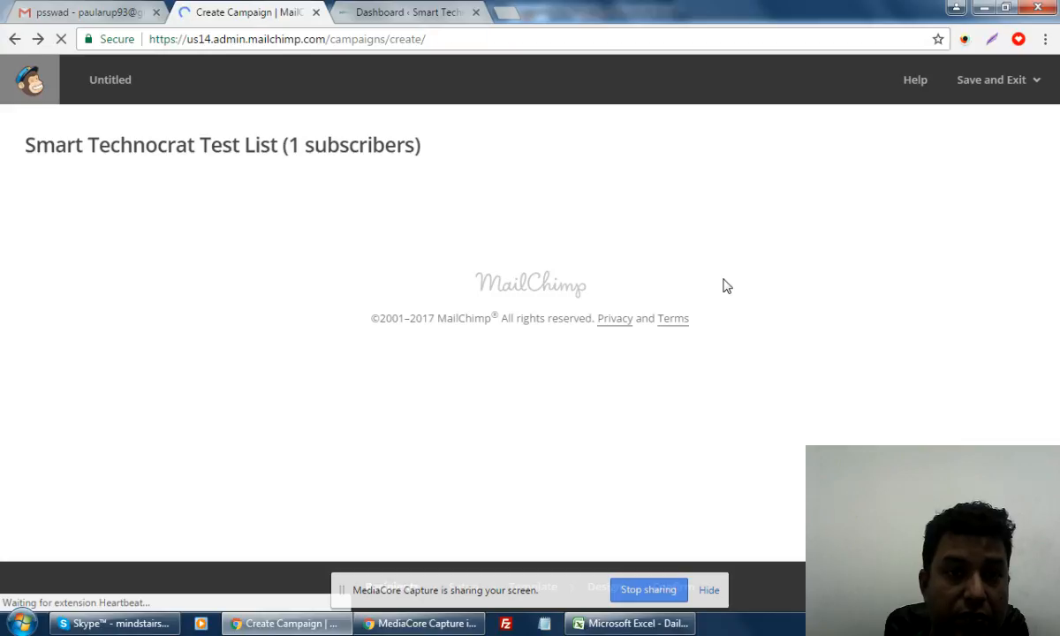
pyautogui.click(888, 224)
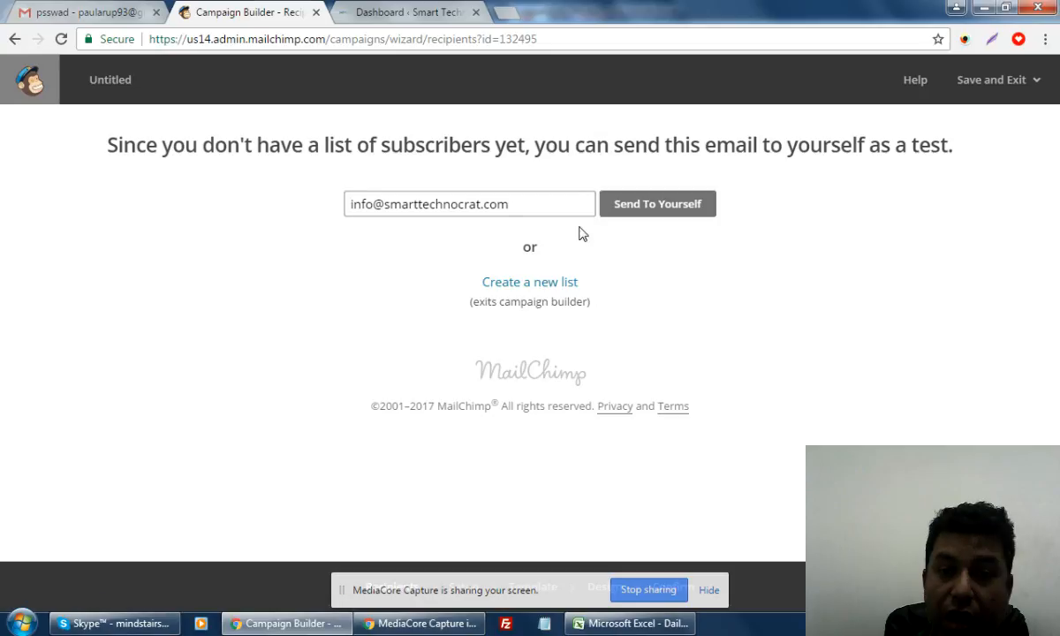
pyautogui.click(526, 286)
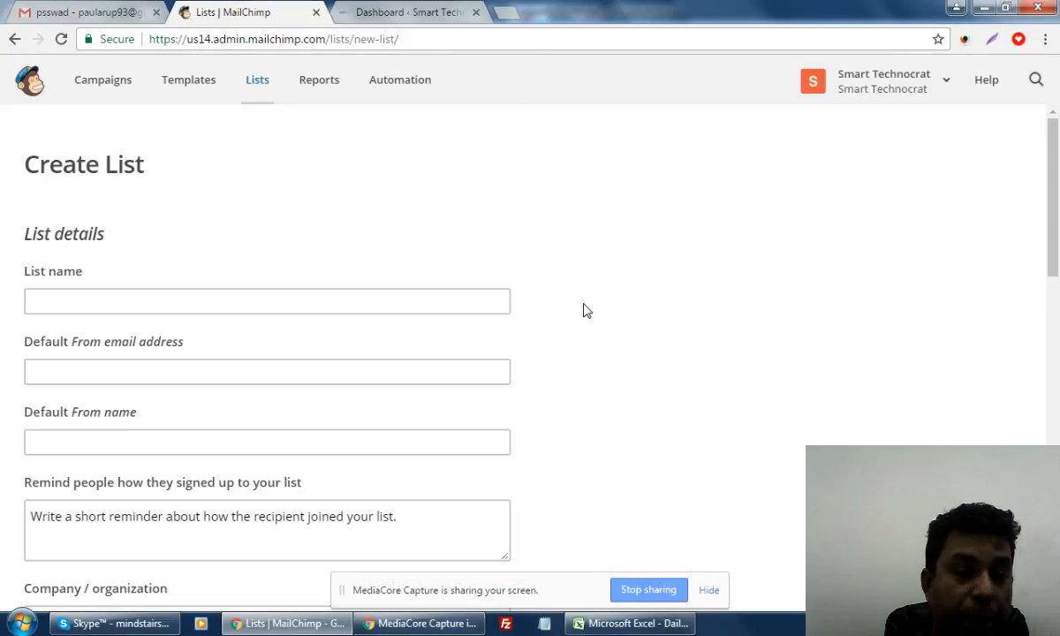
# Name the new list 'SEO Targeted', correcting the earlier name and typos
pyautogui.scroll(-9, 583, 310)
pyautogui.scroll(6, 583, 310)
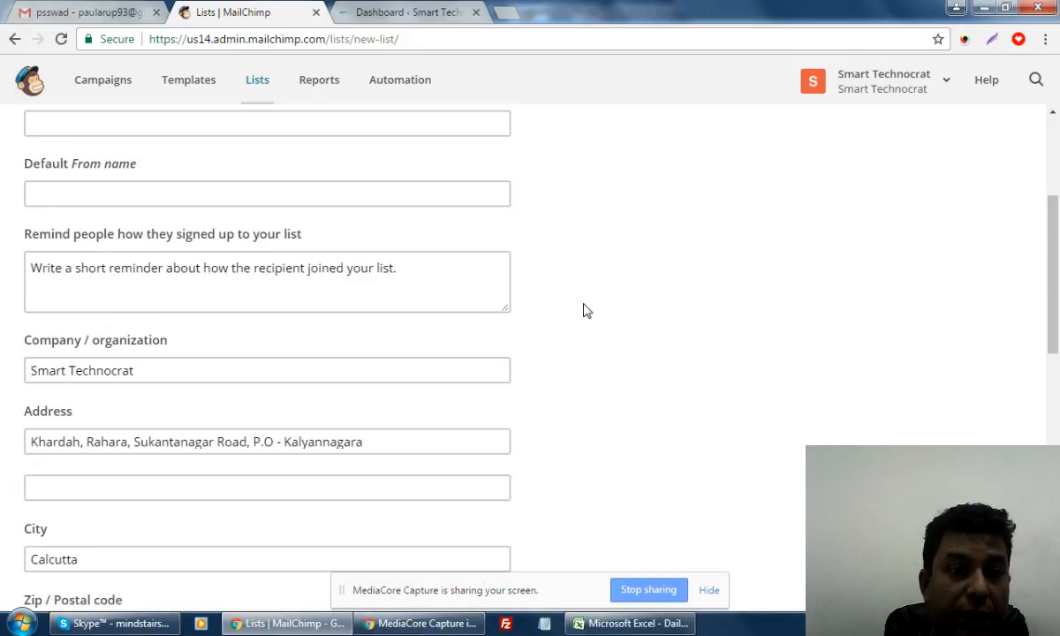
pyautogui.scroll(3, 583, 310)
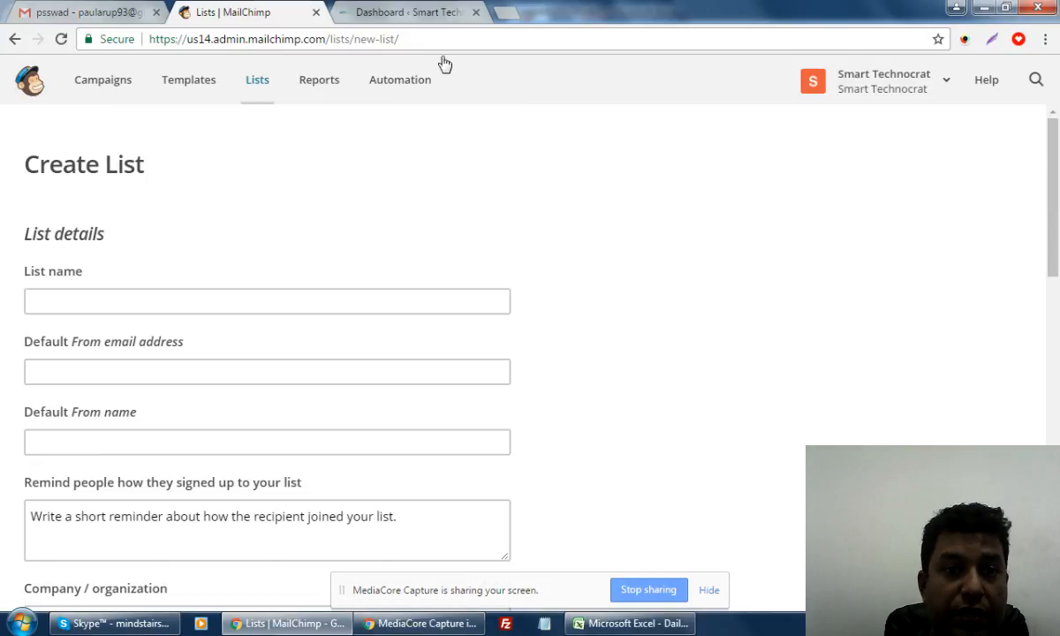
pyautogui.click(414, 10)
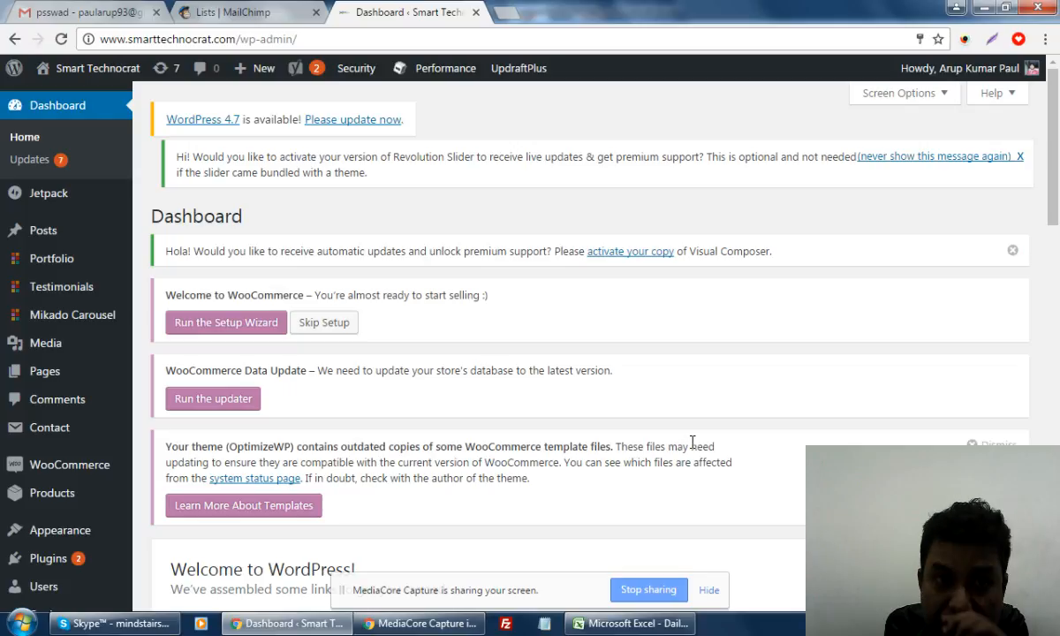
pyautogui.click(254, 11)
pyautogui.click(274, 299)
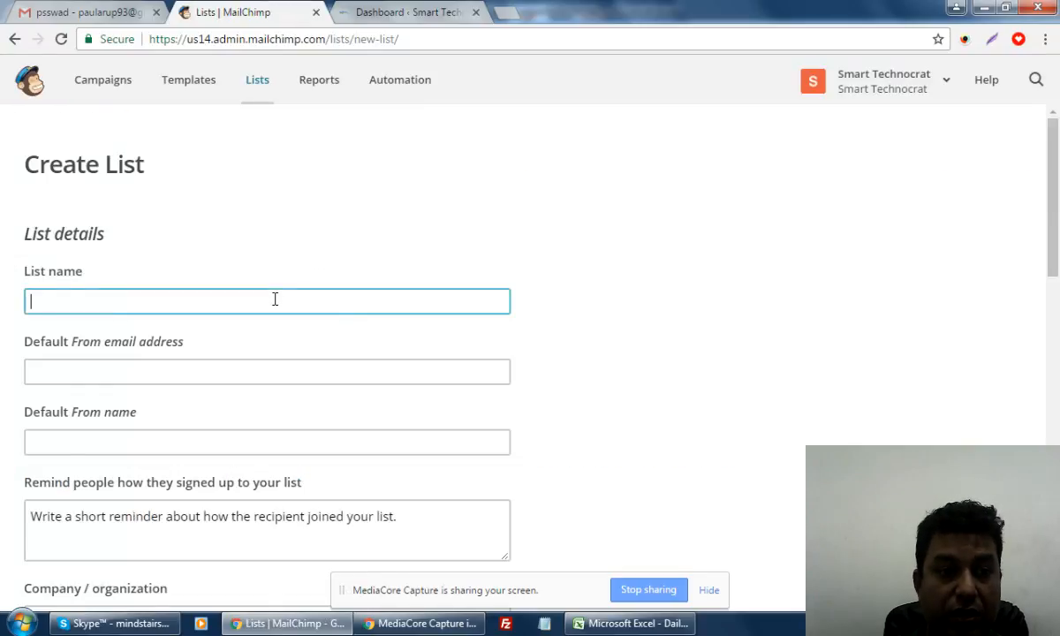
pyautogui.write('Di')
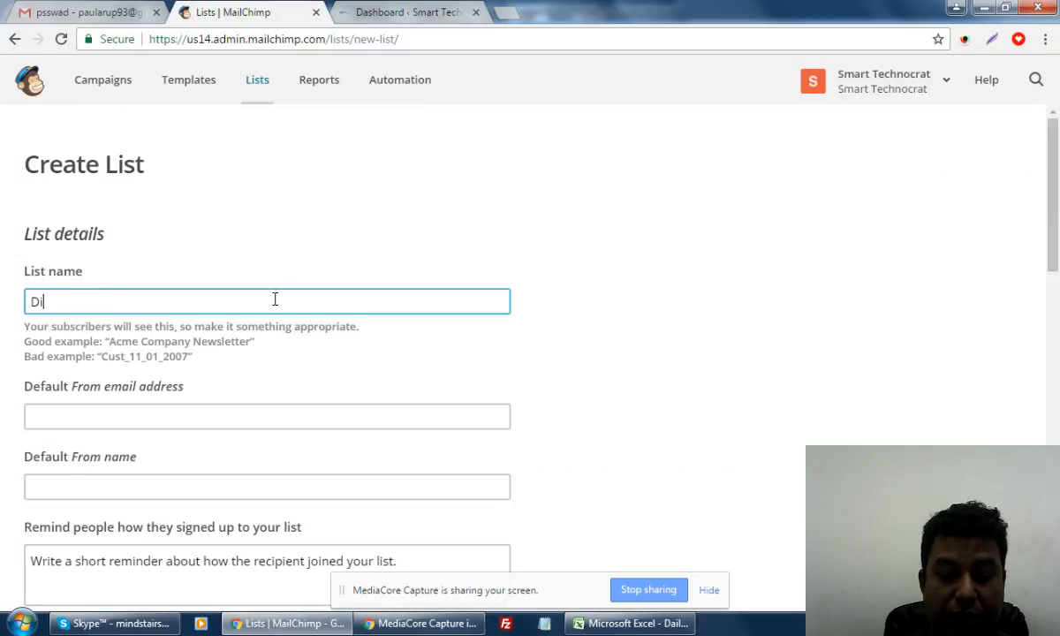
pyautogui.write('gital Marketing ')
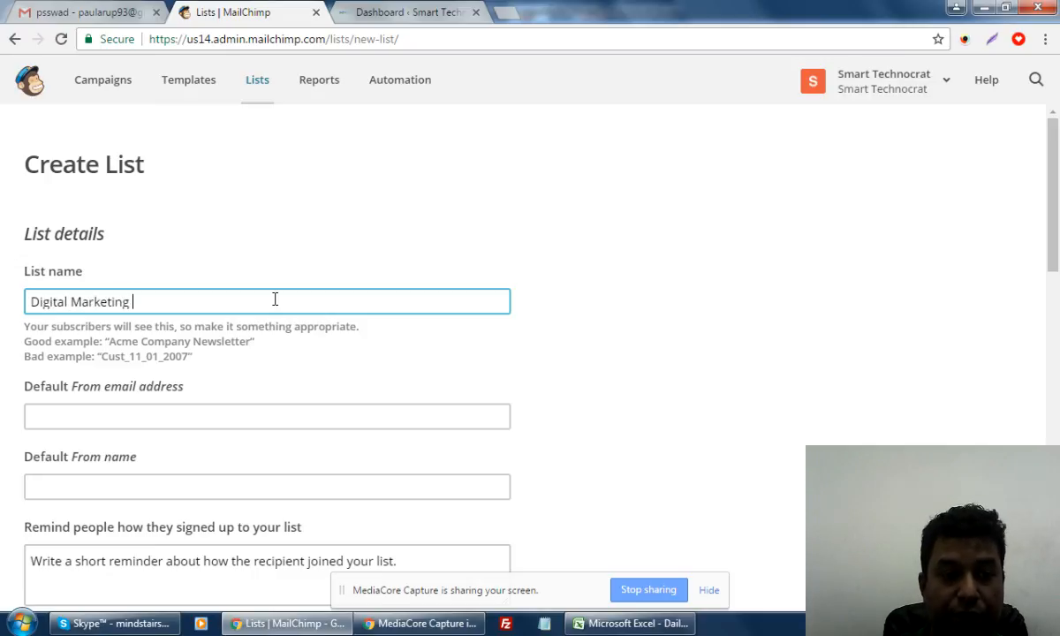
pyautogui.write('Sr')
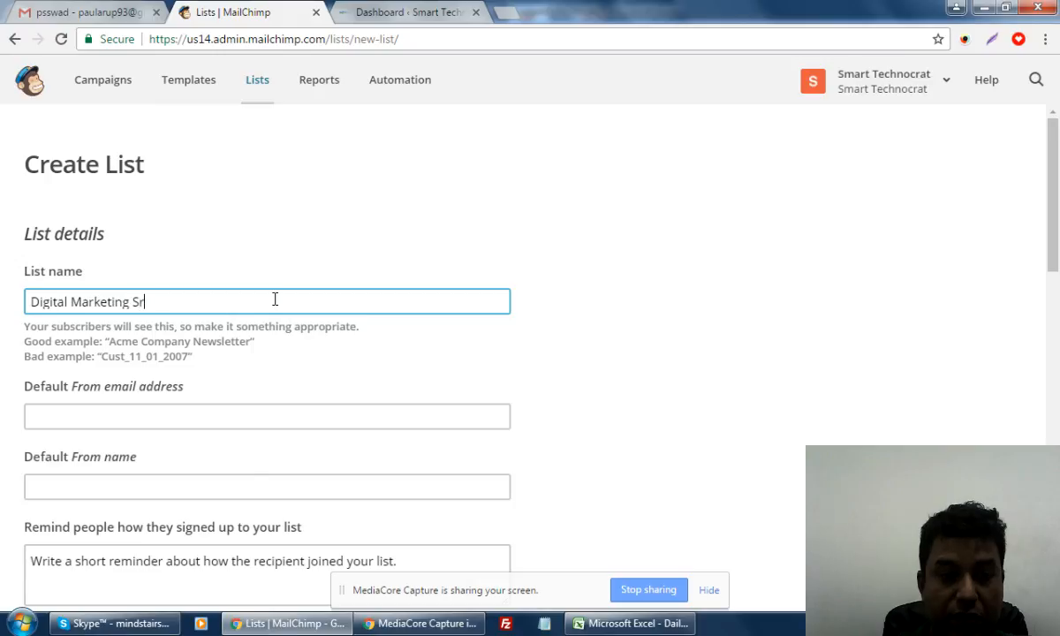
pyautogui.press('BackSpace')
pyautogui.write('ervice')
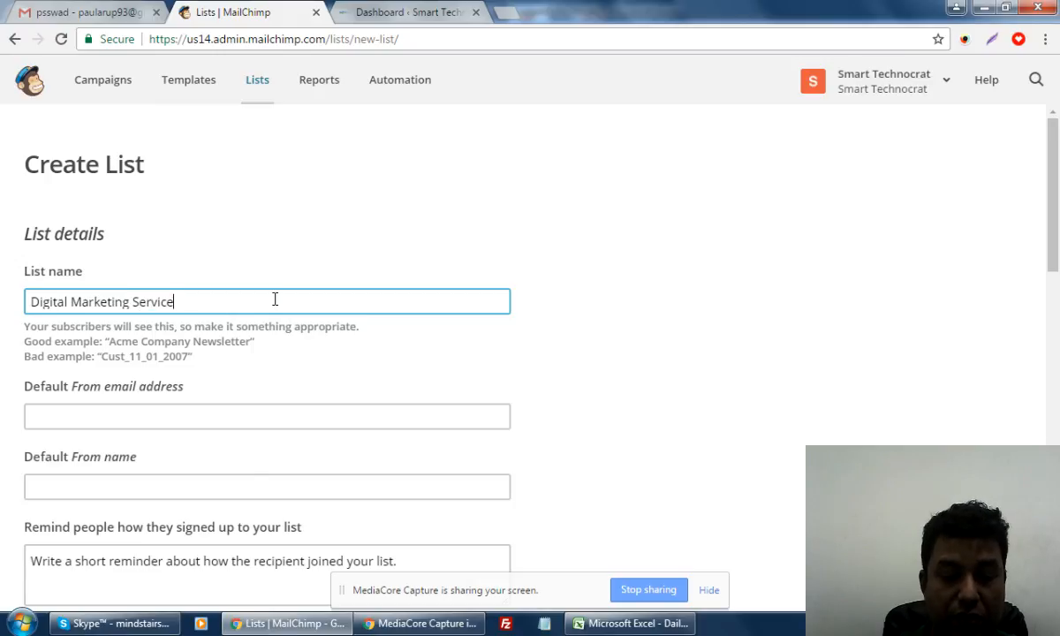
pyautogui.press('BackSpace')
pyautogui.press('BackSpace')
pyautogui.press('BackSpace')
pyautogui.press('BackSpace')
pyautogui.press('BackSpace')
pyautogui.press('BackSpace')
pyautogui.press('BackSpace')
pyautogui.press('BackSpace')
pyautogui.press('BackSpace')
pyautogui.press('BackSpace')
pyautogui.press('BackSpace')
pyautogui.press('BackSpace')
pyautogui.press('BackSpace')
pyautogui.press('BackSpace')
pyautogui.press('BackSpace')
pyautogui.press('BackSpace')
pyautogui.press('BackSpace')
pyautogui.press('BackSpace')
pyautogui.press('BackSpace')
pyautogui.press('BackSpace')
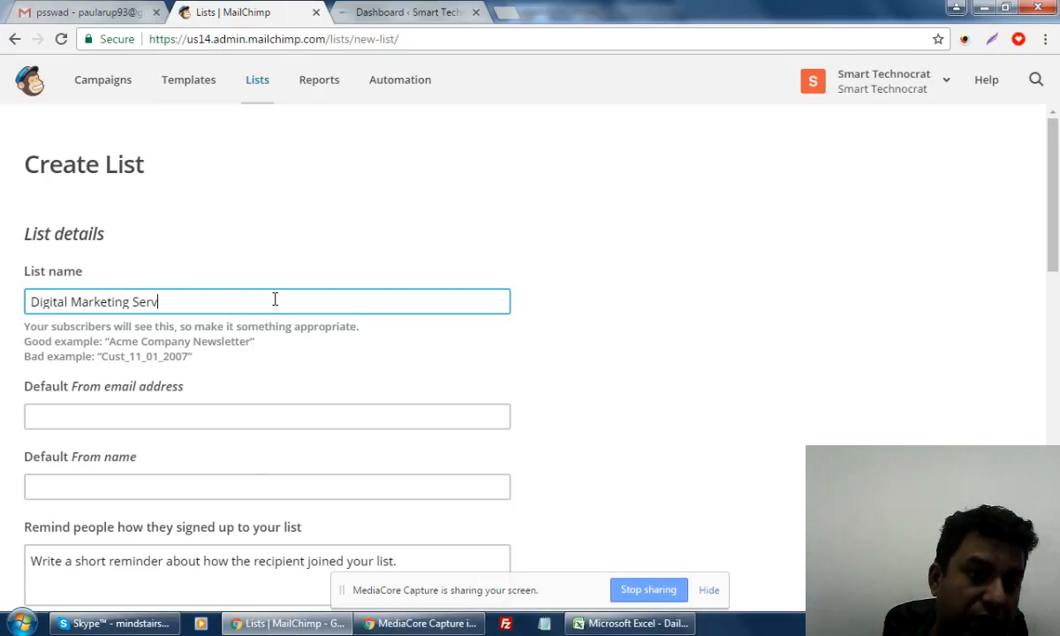
pyautogui.write('SEO')
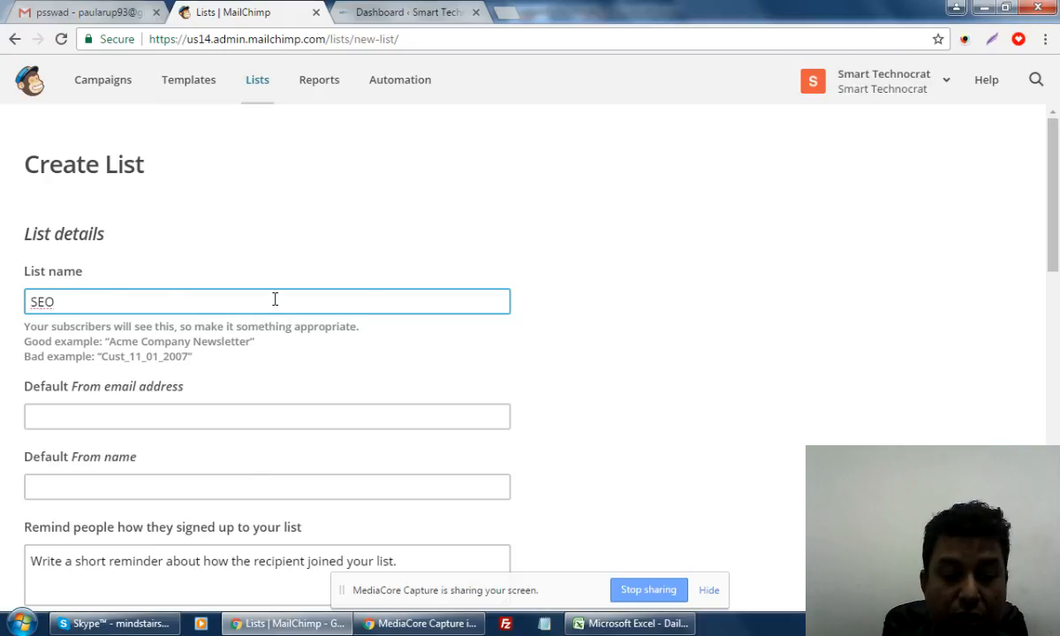
pyautogui.write(' Targted')
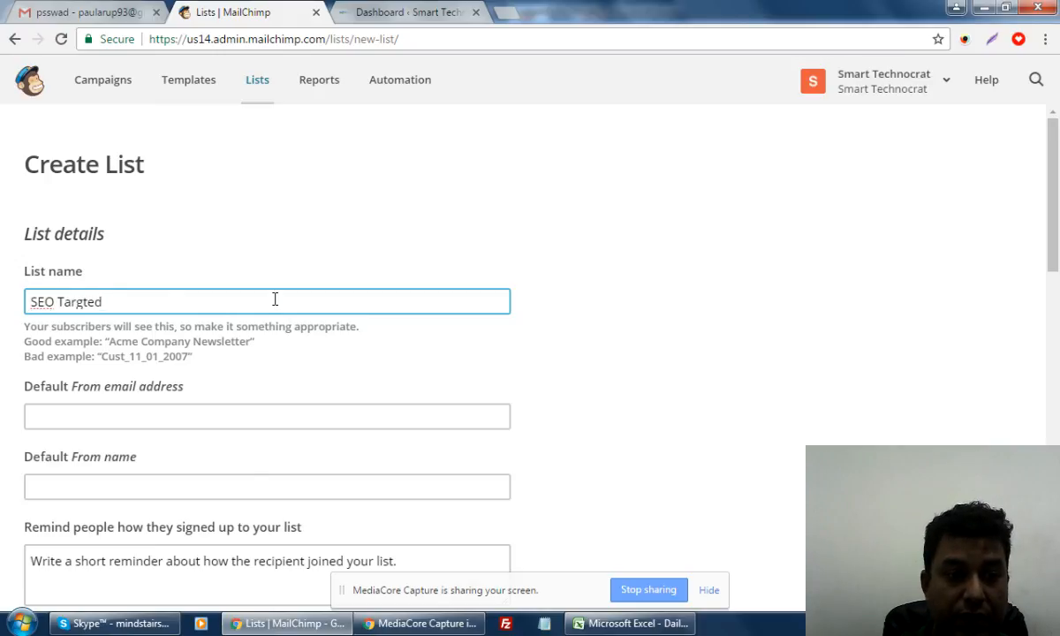
pyautogui.press('BackSpace')
pyautogui.press('BackSpace')
pyautogui.press('BackSpace')
pyautogui.press('BackSpace')
pyautogui.write('geted')
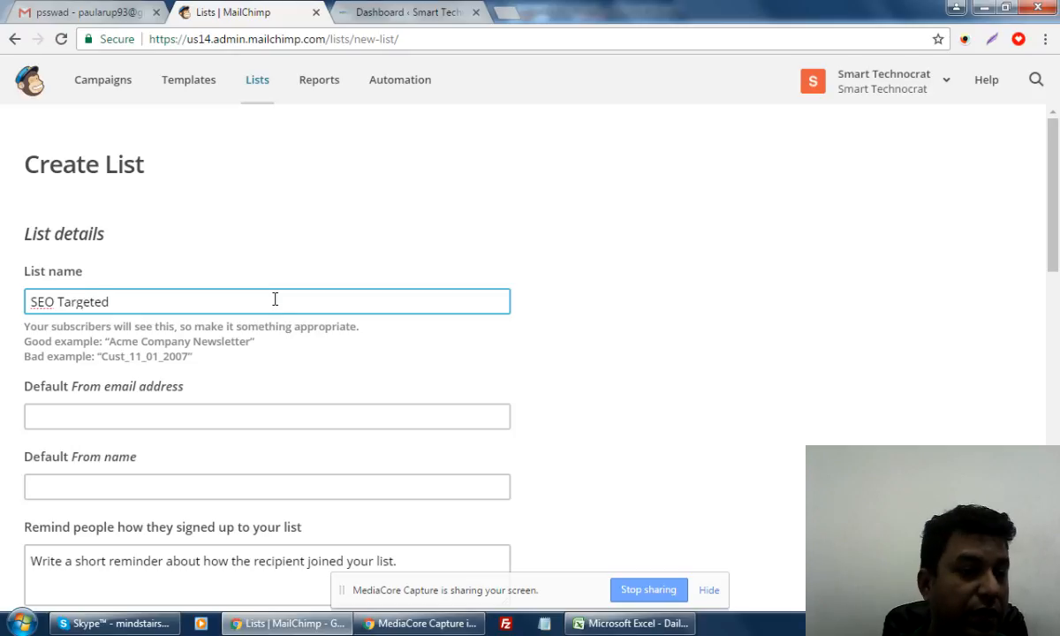
pyautogui.click(199, 412)
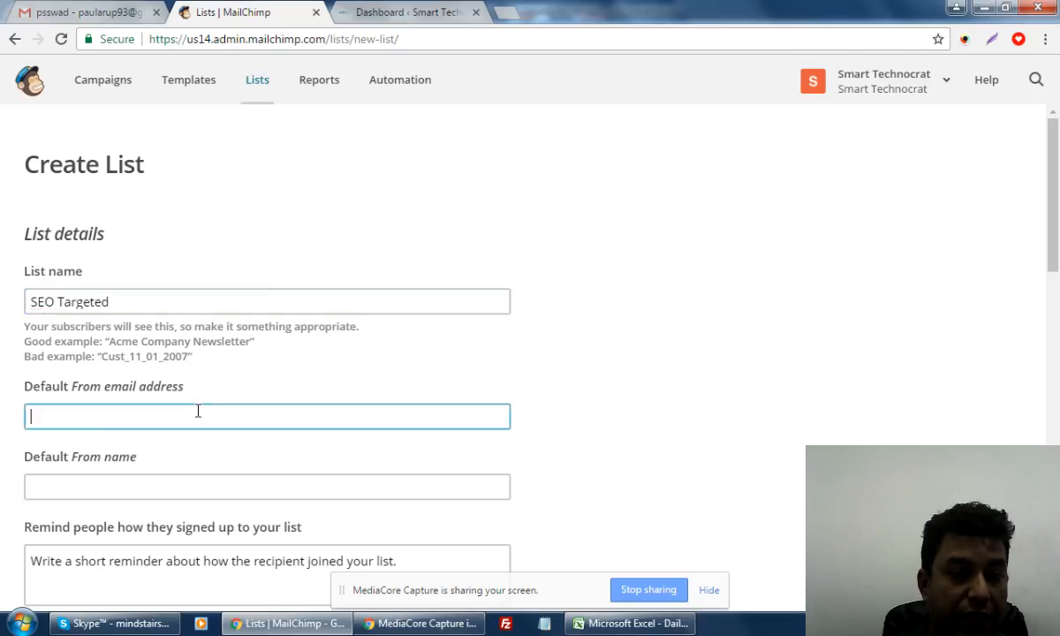
pyautogui.scroll(-2, 283, 416)
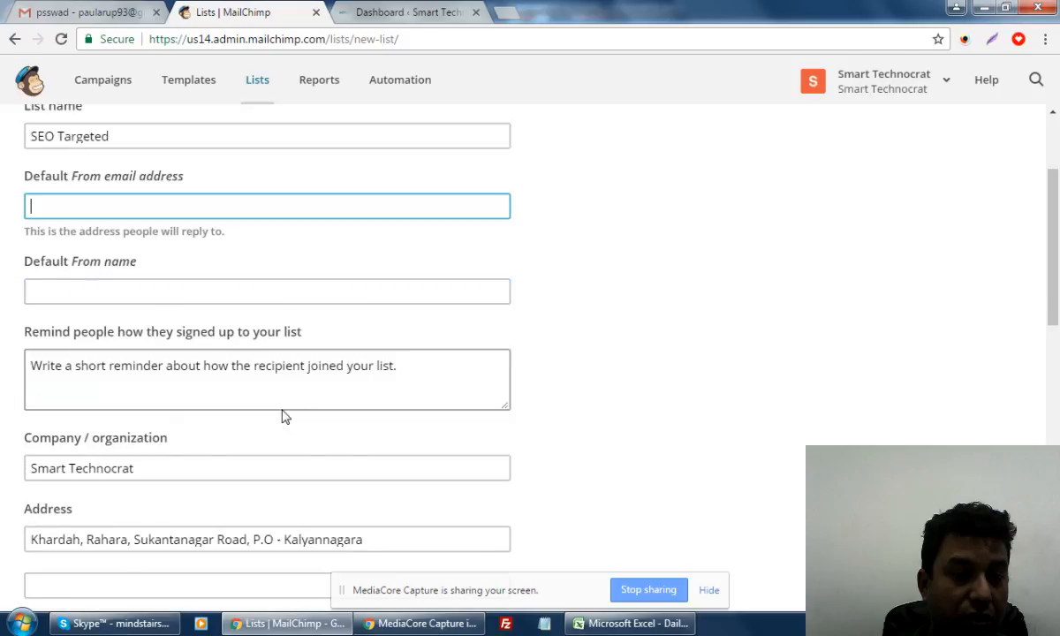
pyautogui.scroll(1, 283, 415)
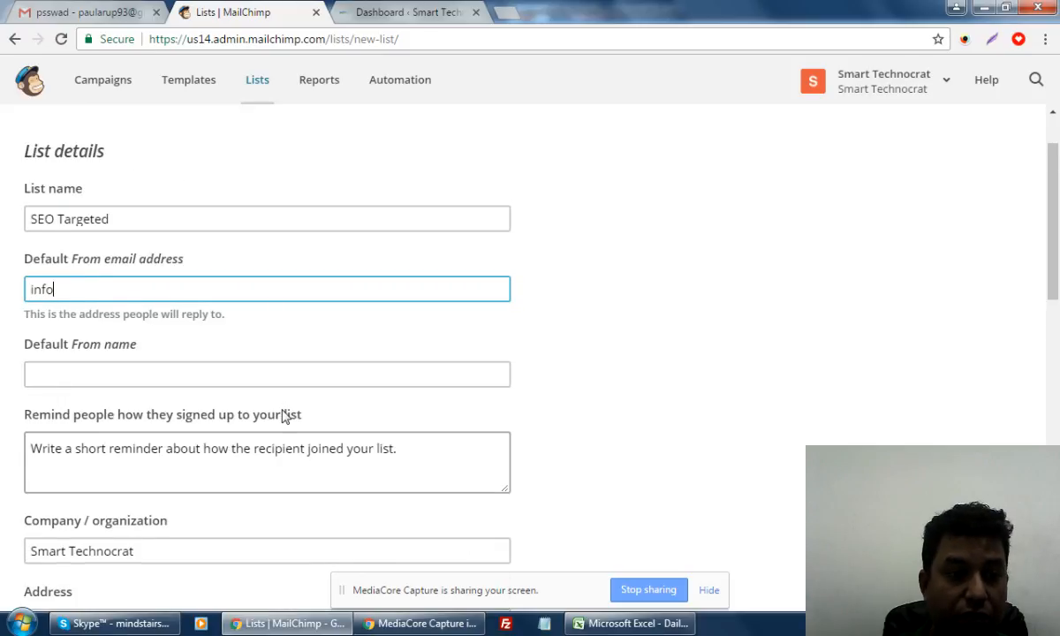
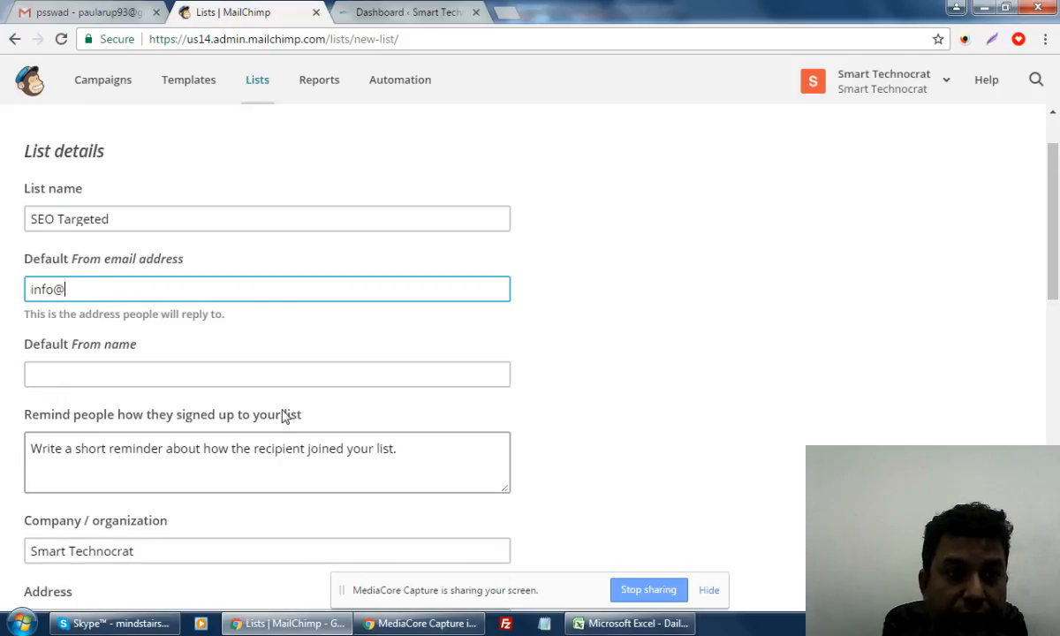
# Copy the domain smarttechnocrat.com from the WordPress dashboard's address bar
pyautogui.click(88, 12)
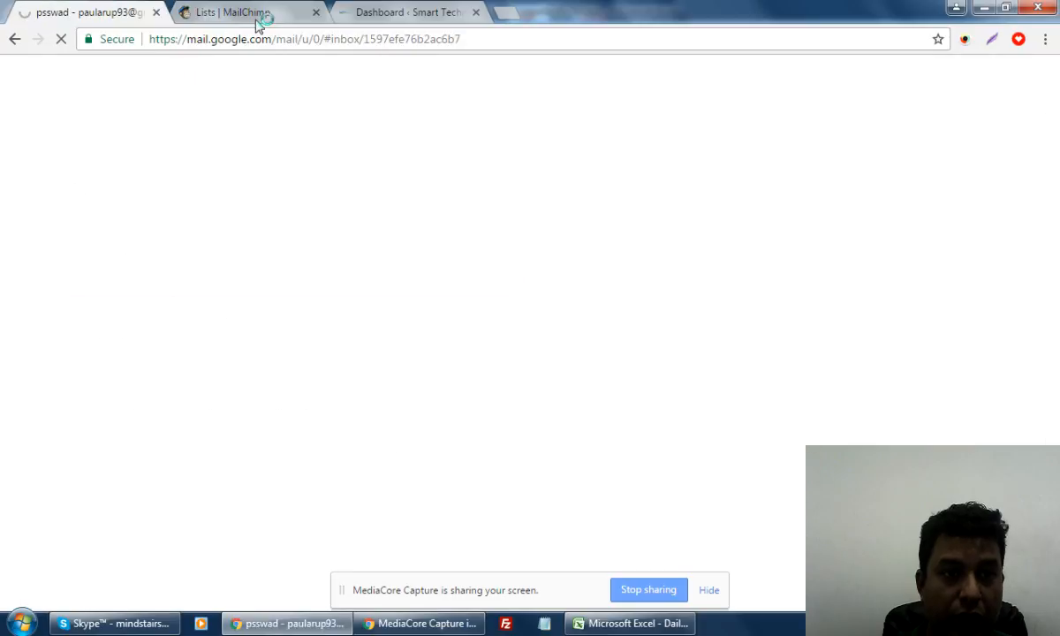
pyautogui.click(408, 13)
pyautogui.click(139, 39)
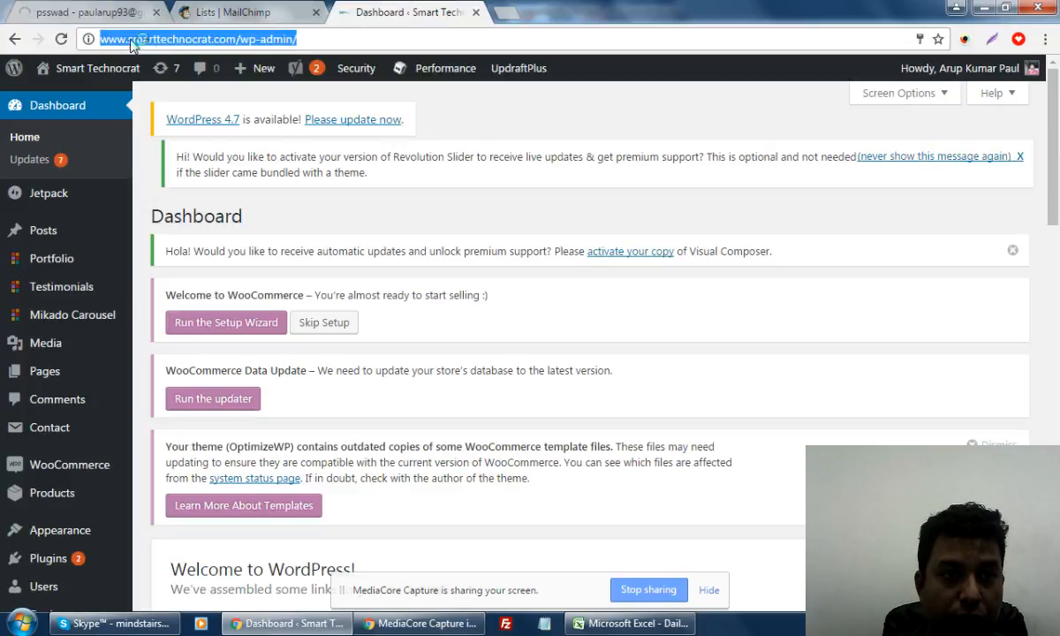
pyautogui.click(130, 39)
pyautogui.moveTo(127, 39); pyautogui.dragTo(231, 40)
pyautogui.hotkey('ctrl', 'c')
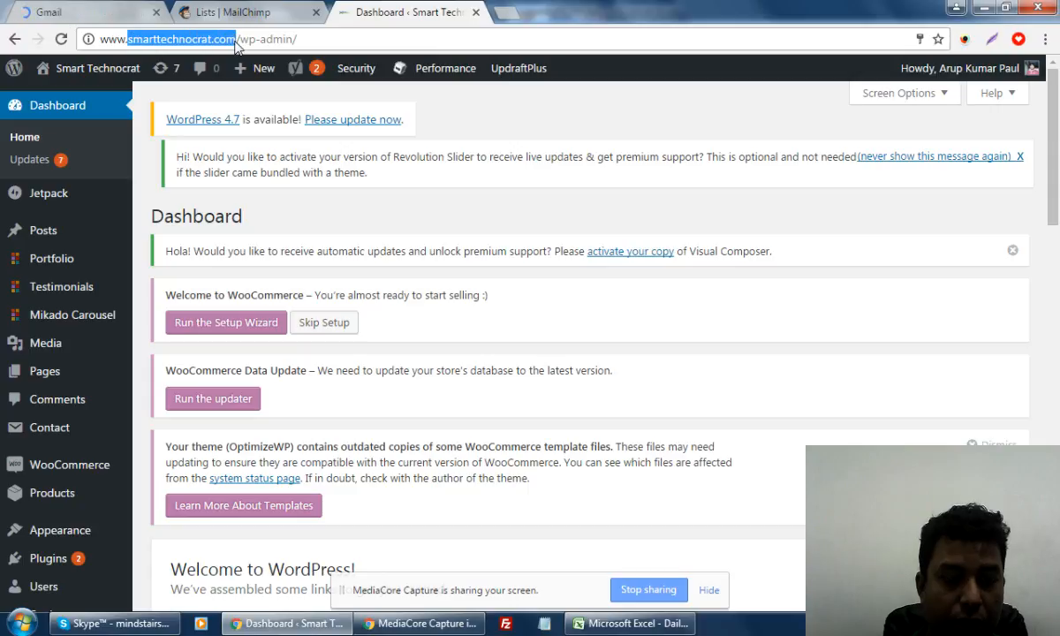
pyautogui.click(237, 12)
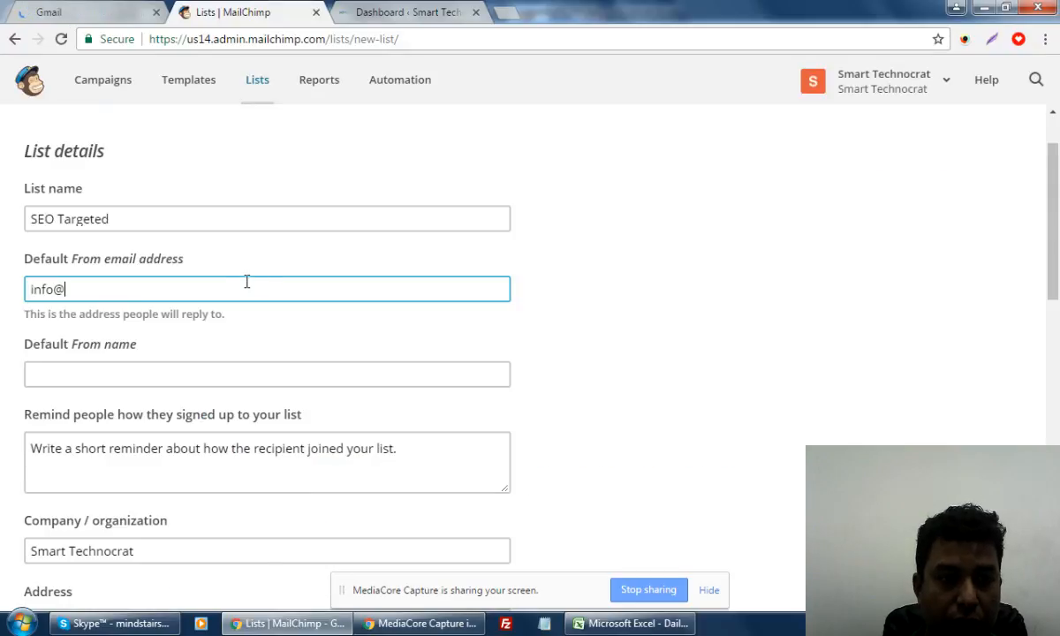
# Paste the site domain into the sender email and set the From name to 'Smart Technocrat'
pyautogui.hotkey('ctrl', 'v')
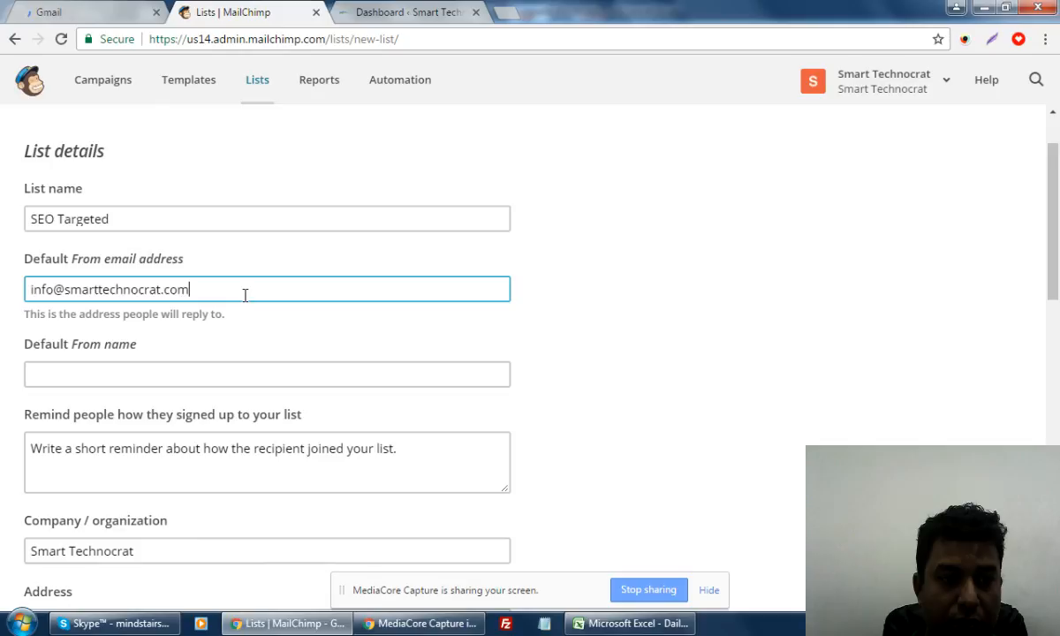
pyautogui.click(228, 375)
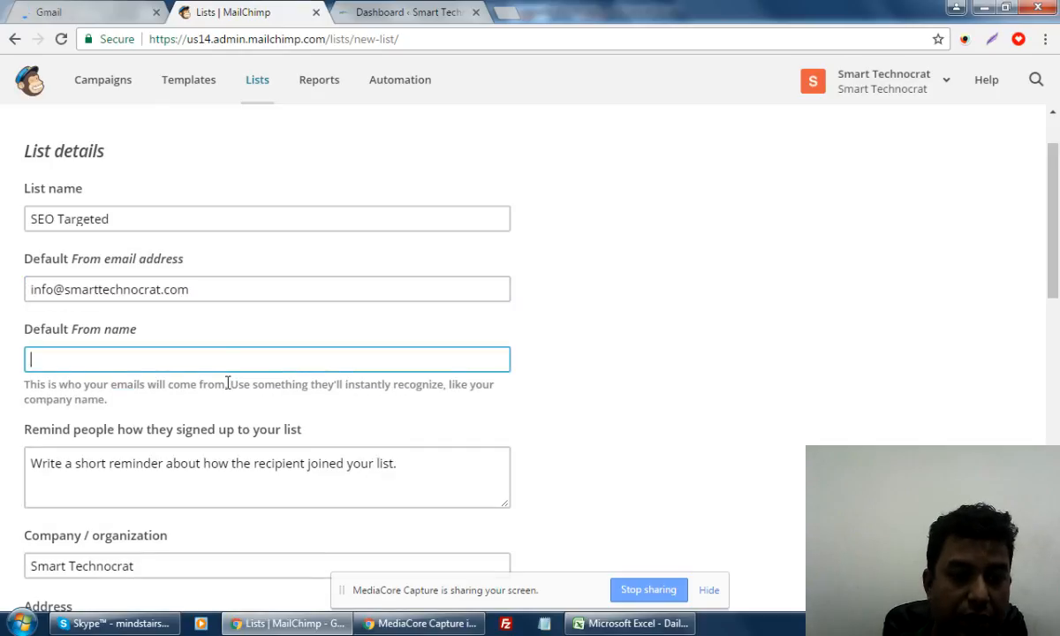
pyautogui.write('Smart')
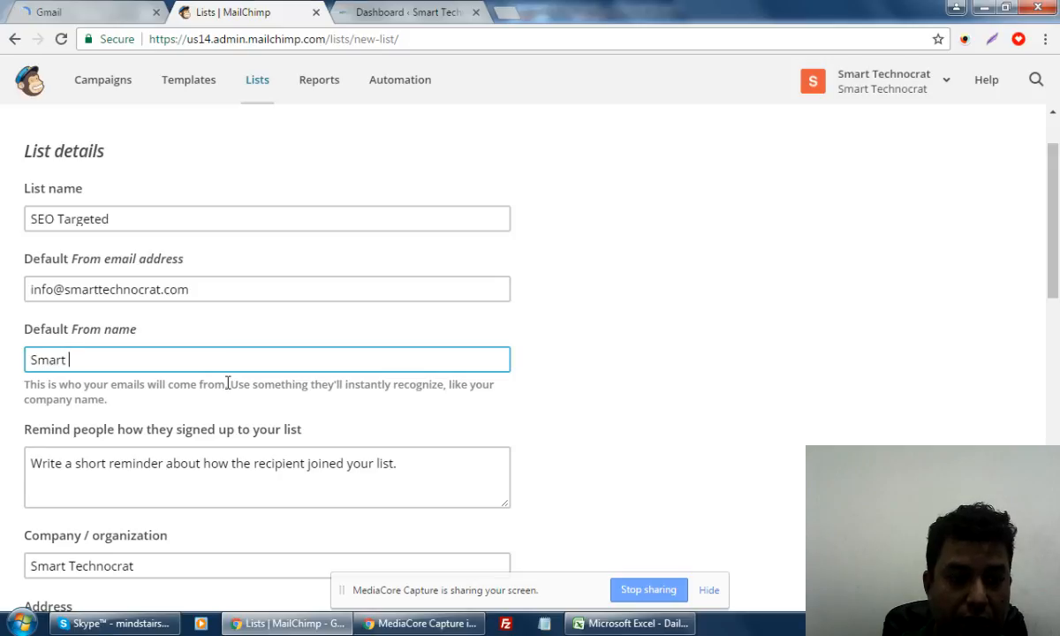
pyautogui.write(' TechniC')
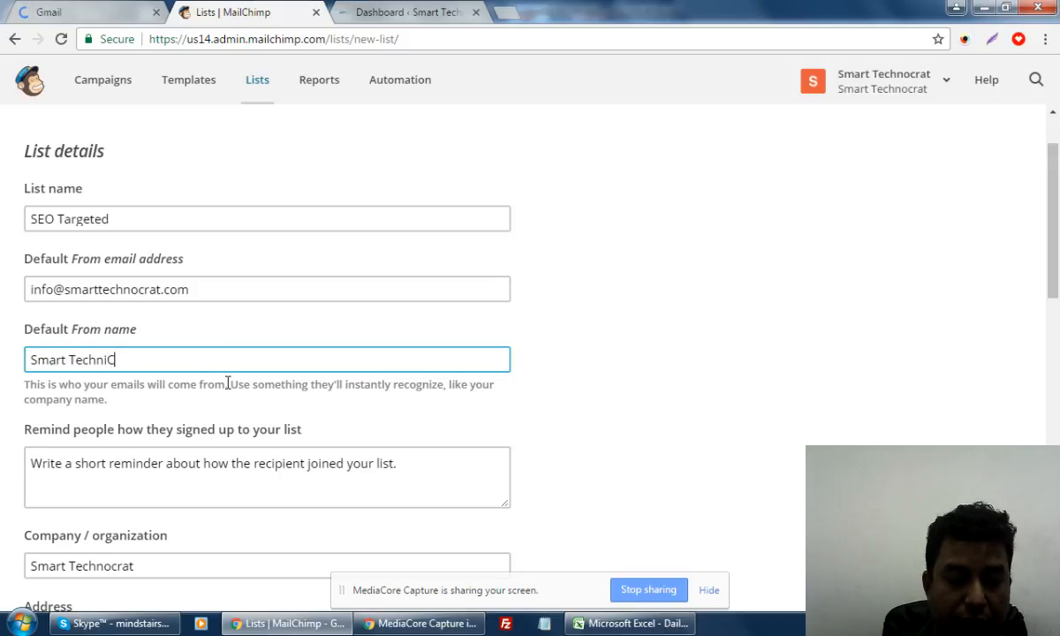
pyautogui.write('rat')
pyautogui.press('BackSpace')
pyautogui.press('BackSpace')
pyautogui.press('BackSpace')
pyautogui.press('BackSpace')
pyautogui.press('BackSpace')
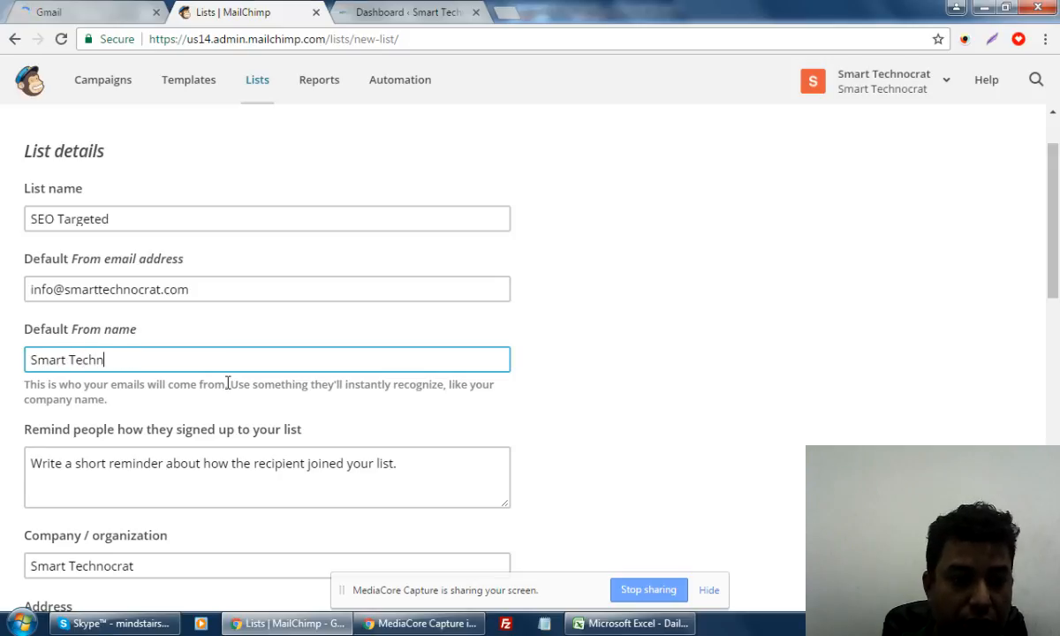
pyautogui.write('ocrat')
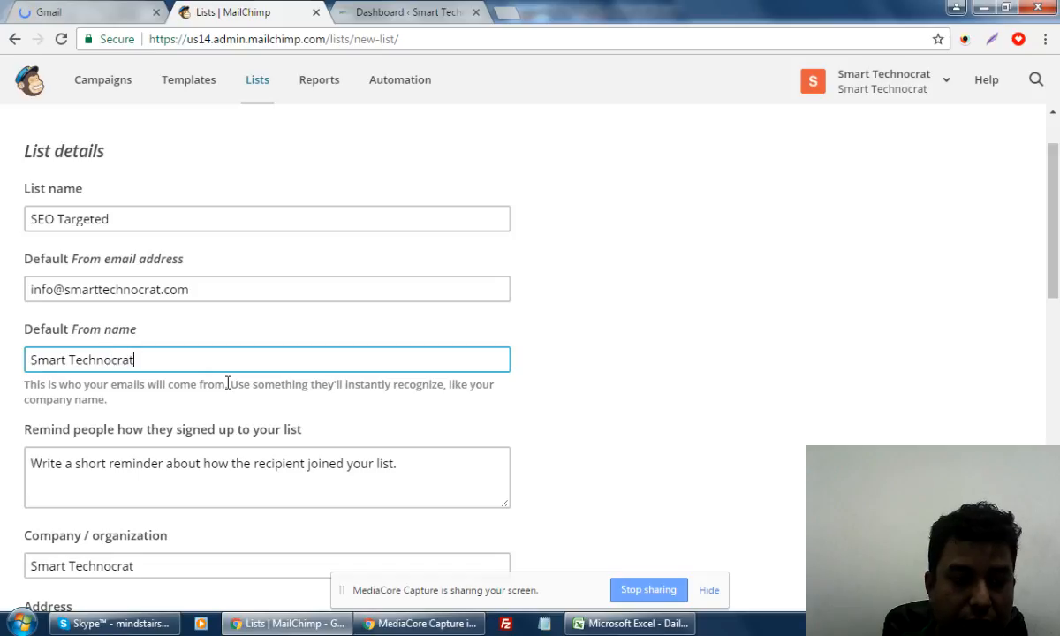
pyautogui.scroll(-2, 228, 383)
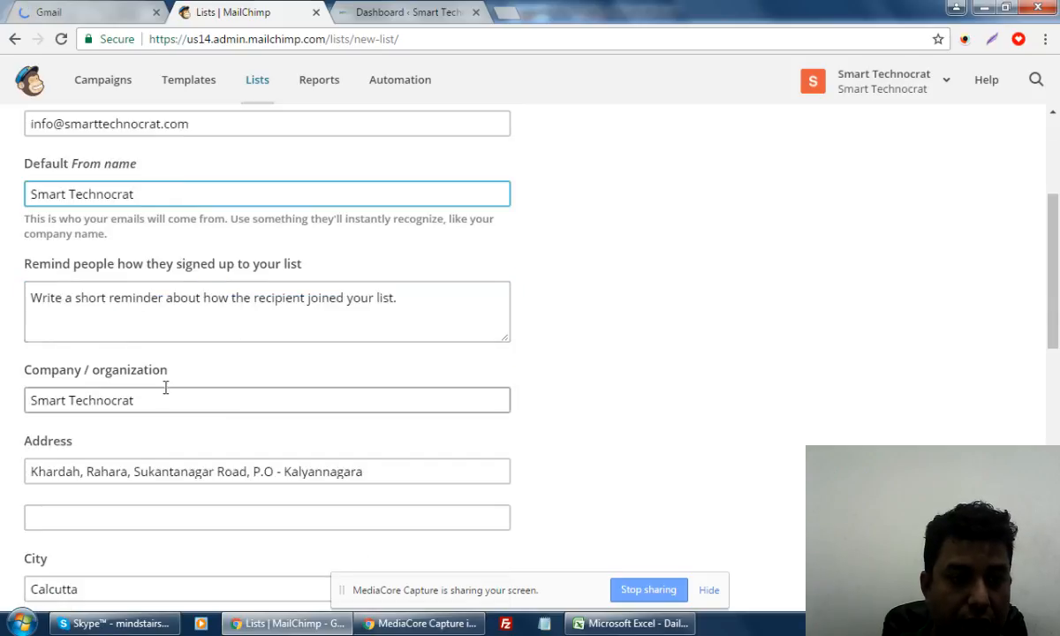
# Write the signup reminder about subscribing through the FREE SEO Audit or Website Offer, fixing 'yu' to 'you'
pyautogui.click(394, 287)
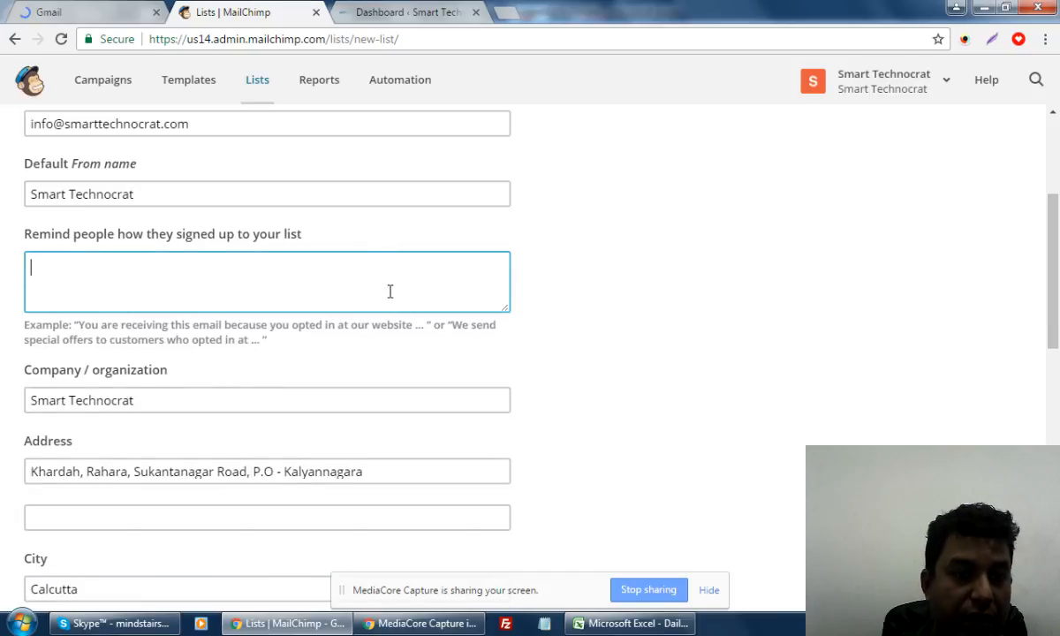
pyautogui.write('We got your ')
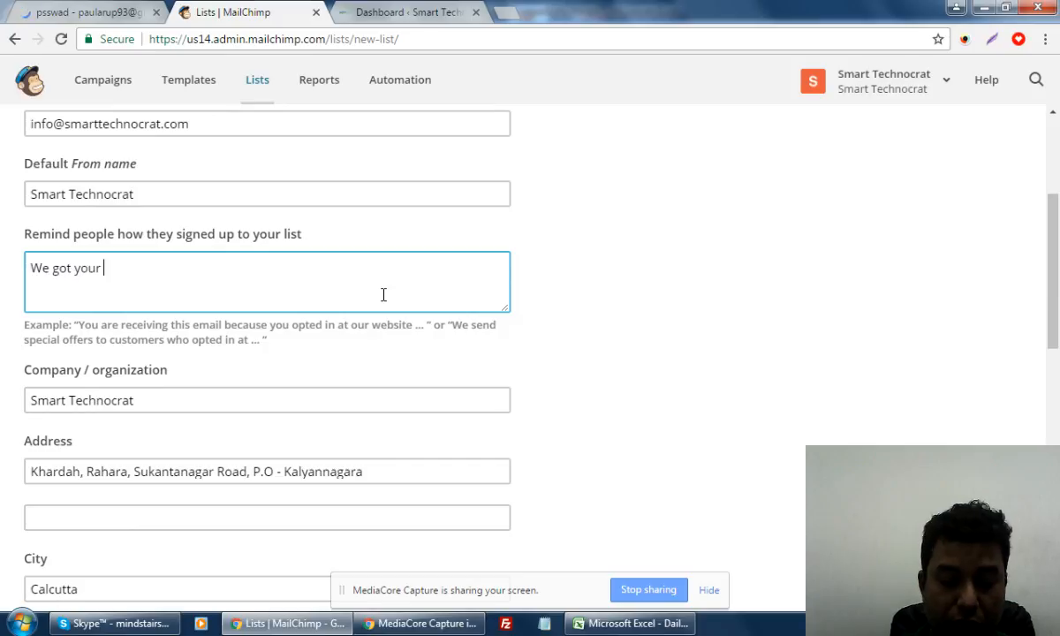
pyautogui.write('email')
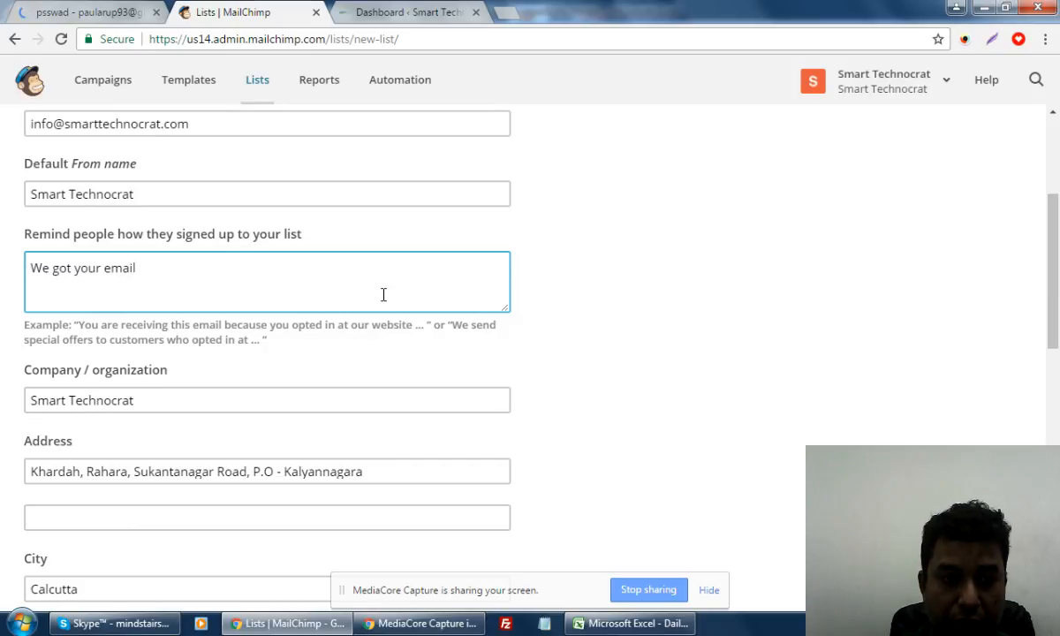
pyautogui.write(' because y')
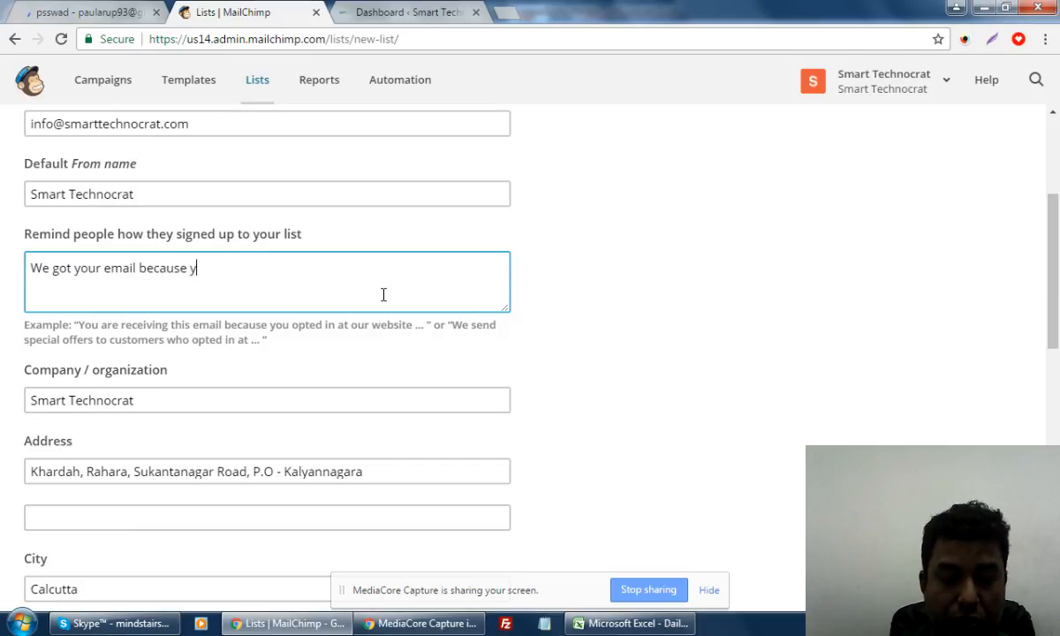
pyautogui.write('u alrea')
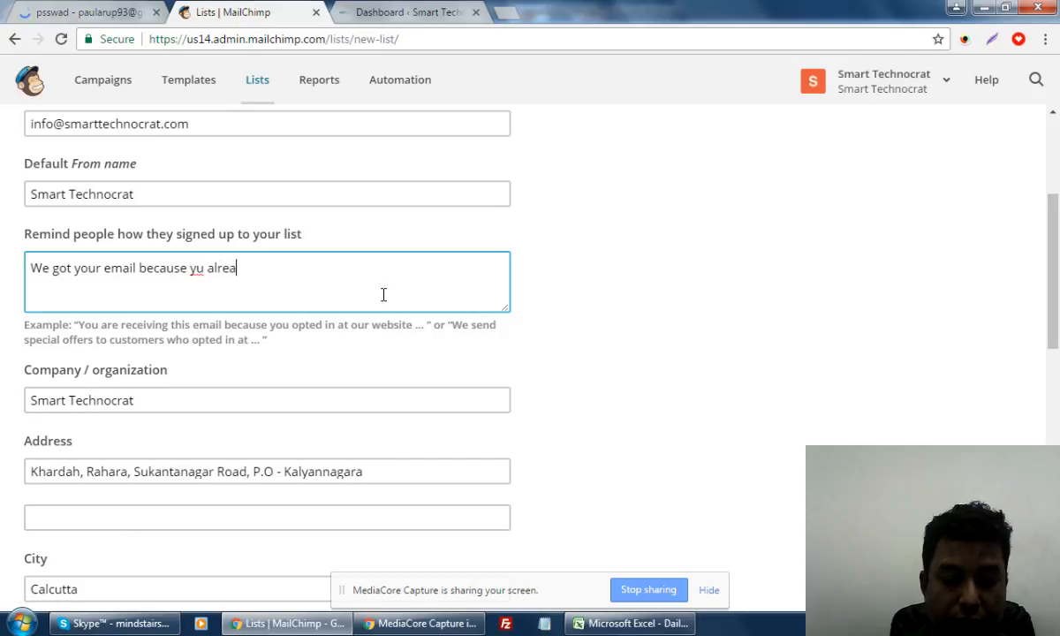
pyautogui.write('dy subs')
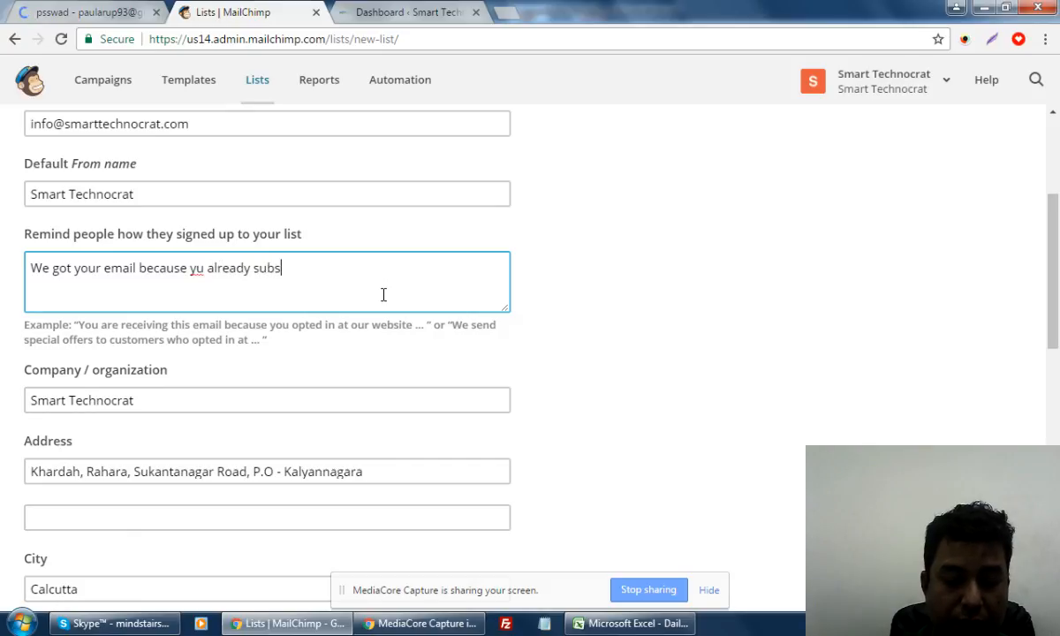
pyautogui.write('cribed our ')
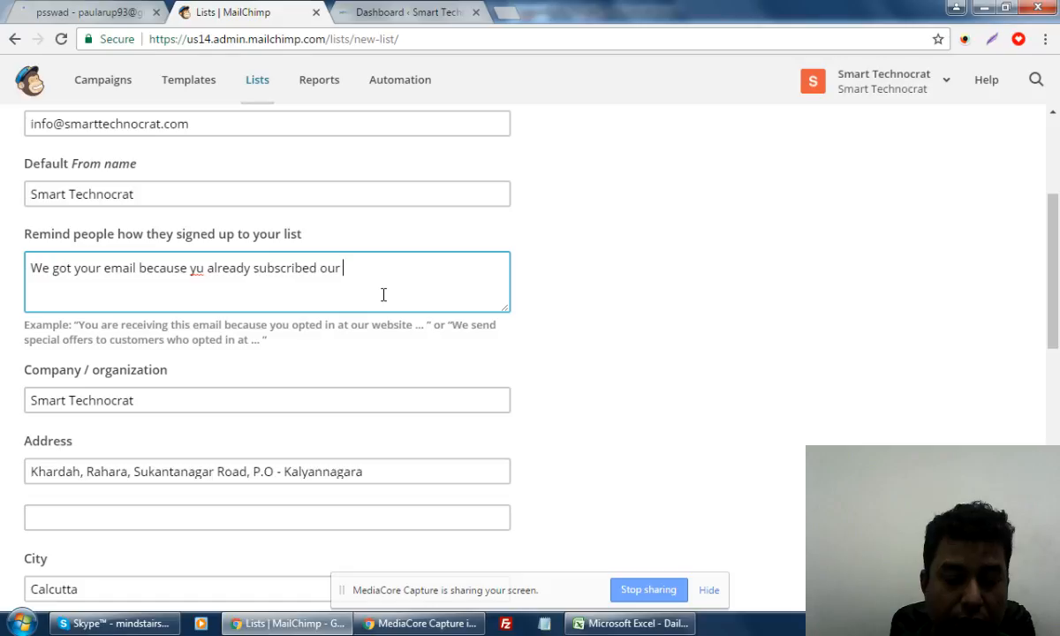
pyautogui.write('services thro')
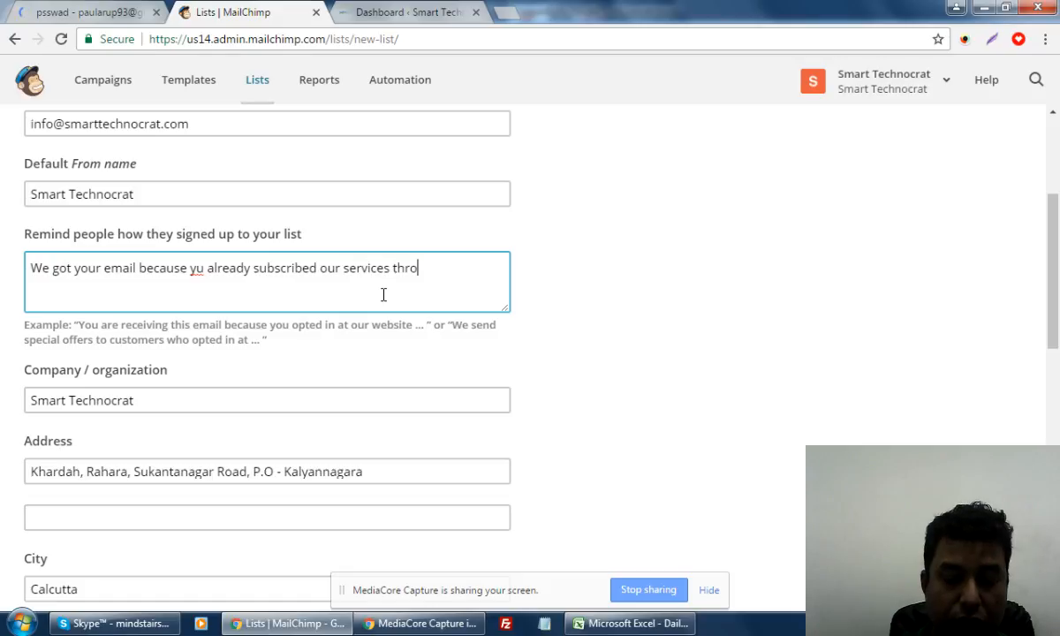
pyautogui.write('ugh')
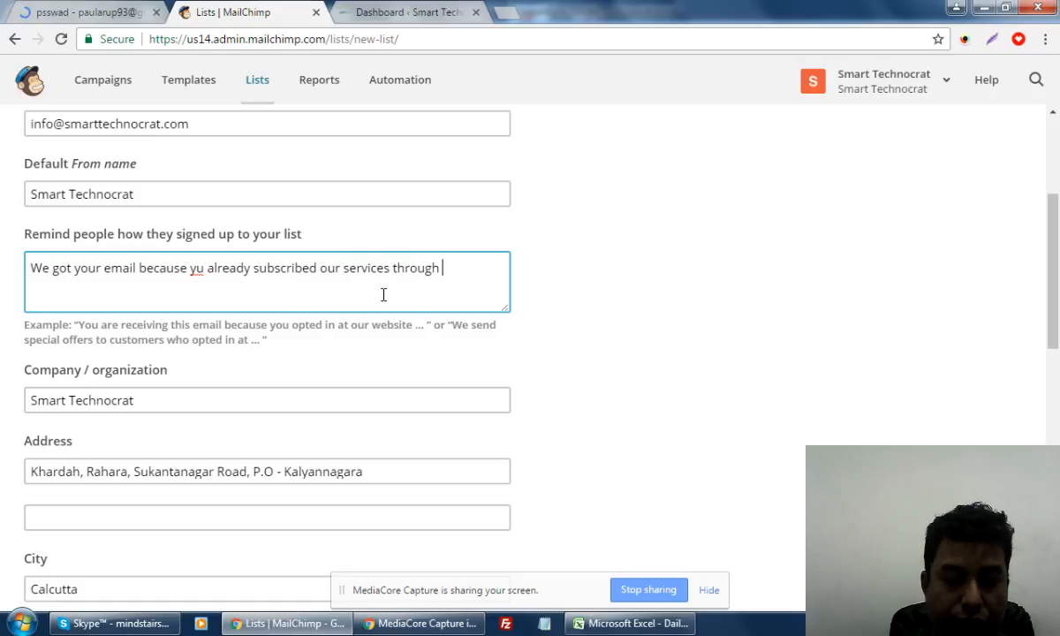
pyautogui.write(' FREE ')
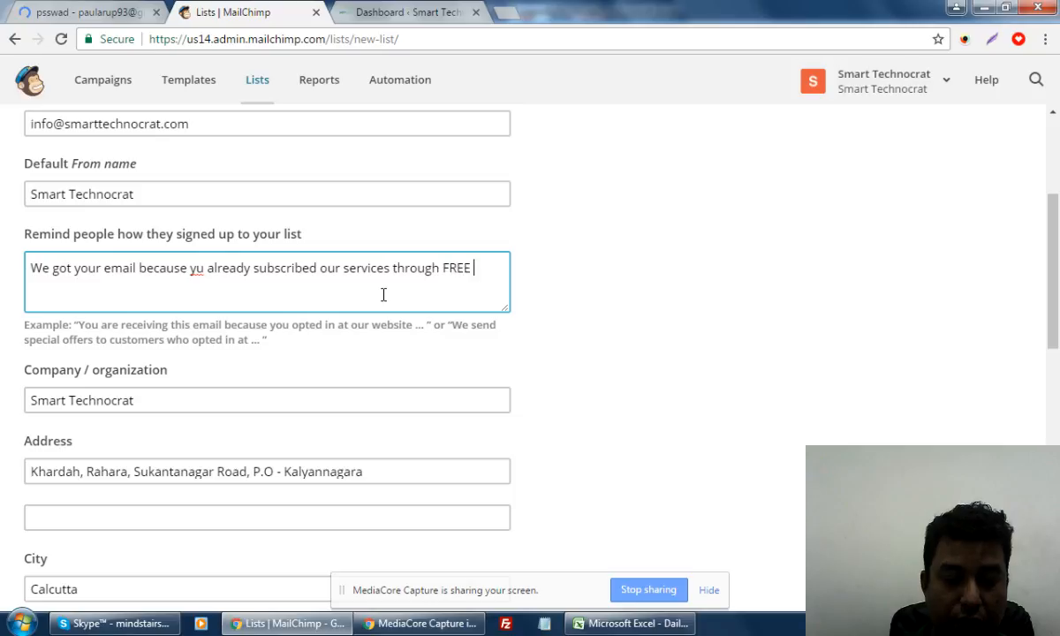
pyautogui.write('SEO')
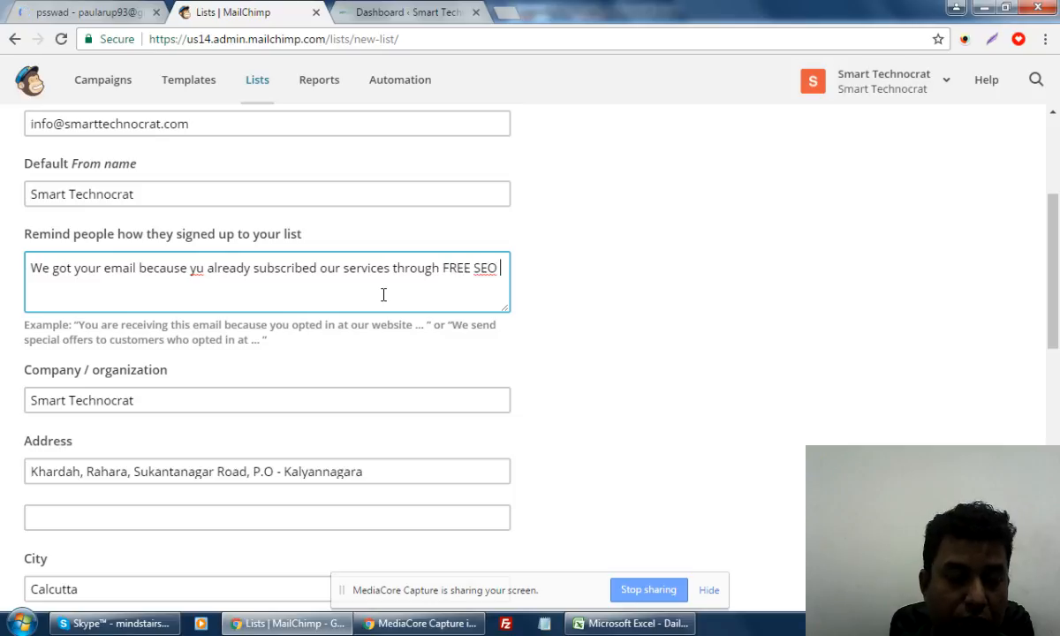
pyautogui.write('Auf')
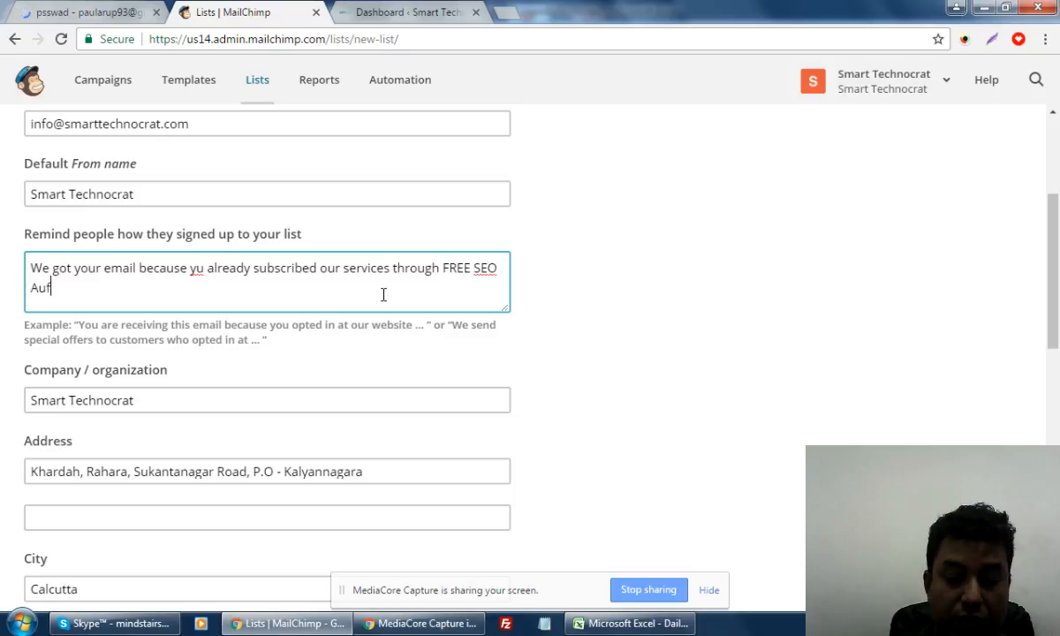
pyautogui.press('BackSpace')
pyautogui.write('dit')
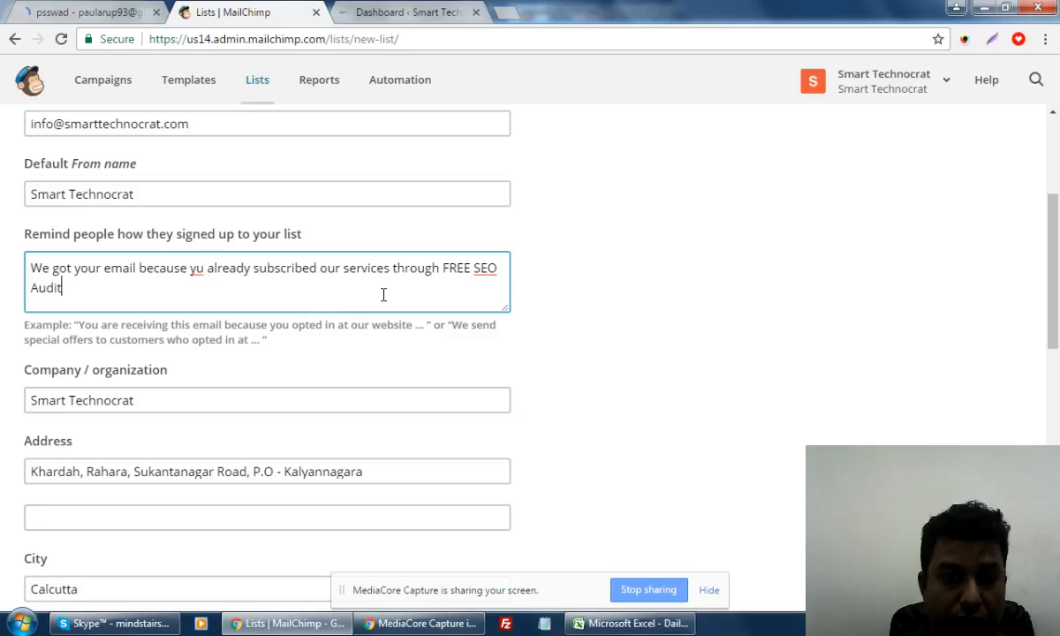
pyautogui.write(' or')
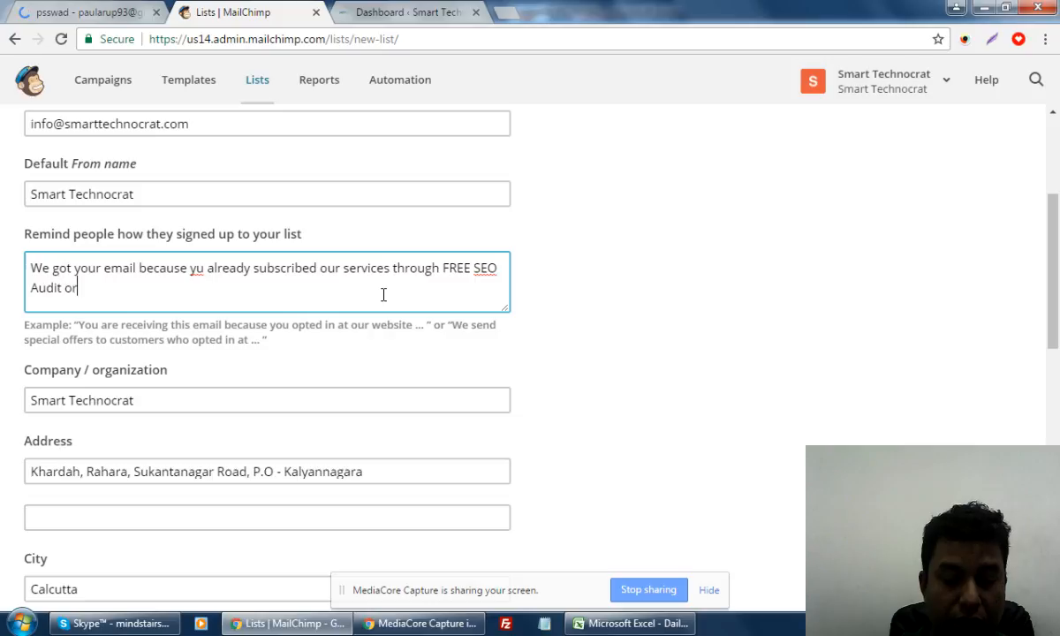
pyautogui.write(' Website ')
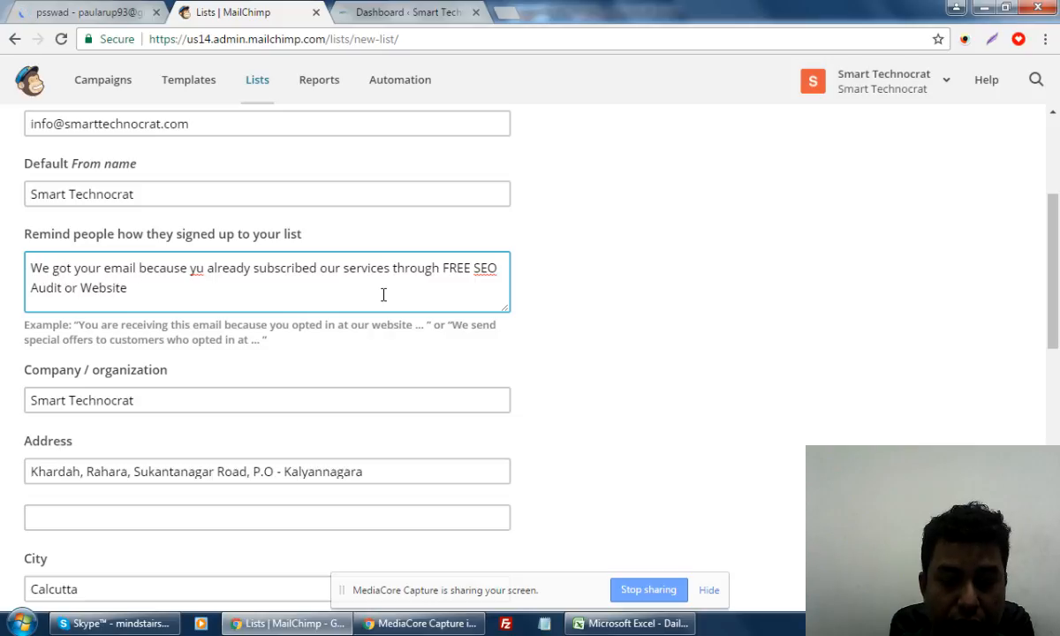
pyautogui.write('Offer')
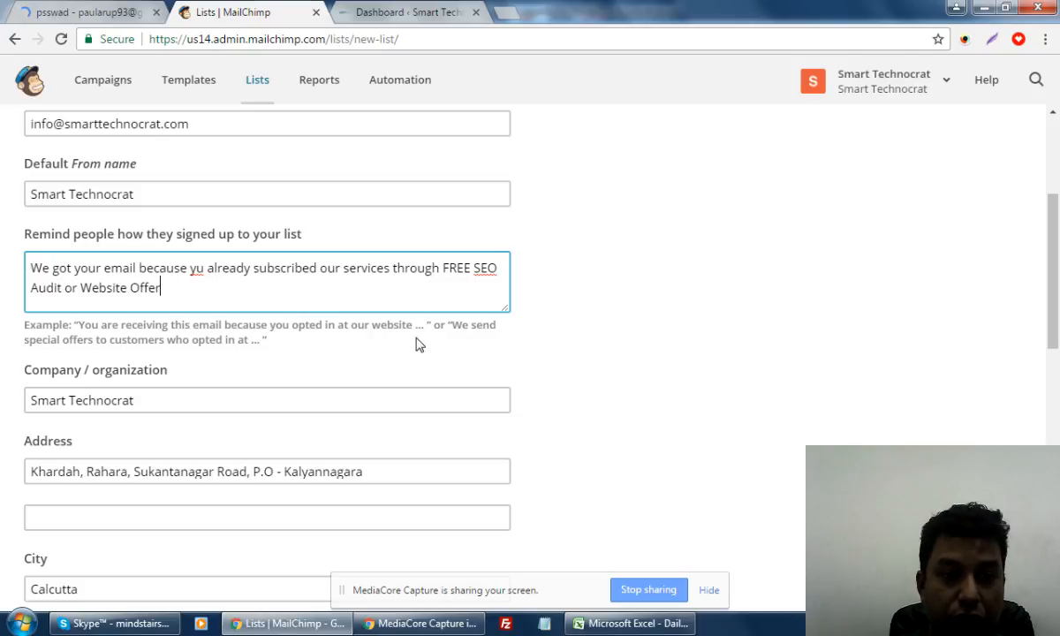
pyautogui.click(197, 267)
pyautogui.write('o')
pyautogui.click(219, 291)
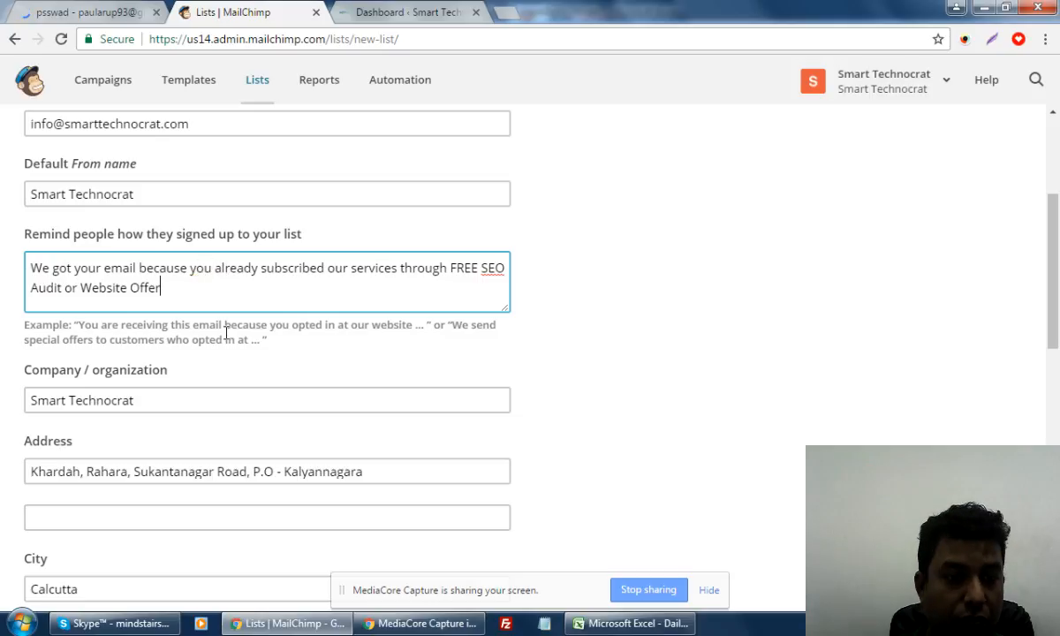
pyautogui.scroll(-1, 222, 334)
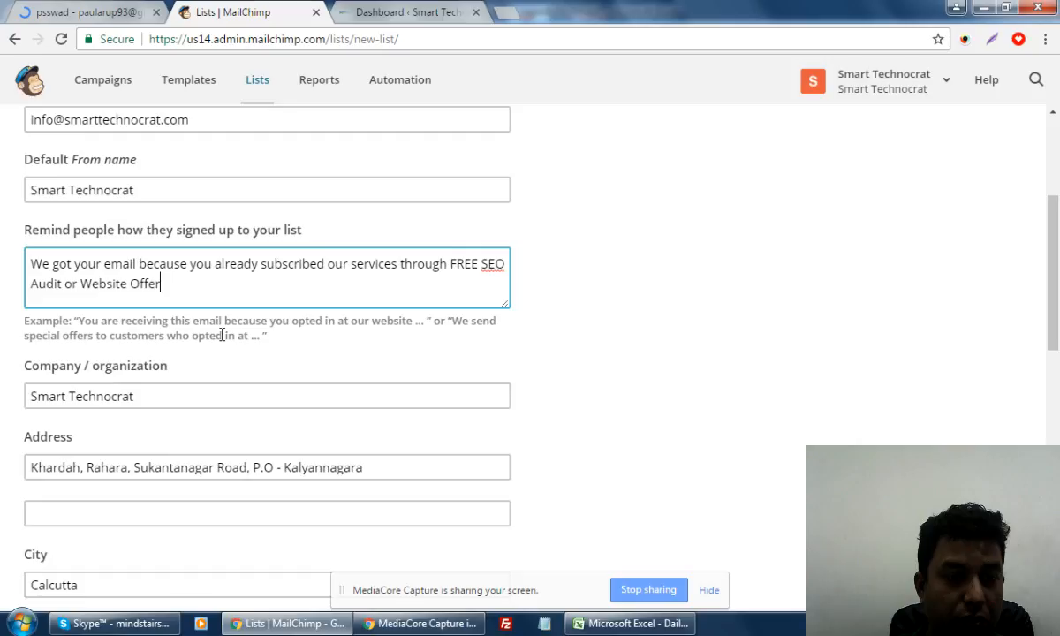
pyautogui.scroll(-3, 223, 335)
# Tick Daily summary plus one-by-one subscribe and unsubscribe notifications, then save the list
pyautogui.scroll(-4, 577, 410)
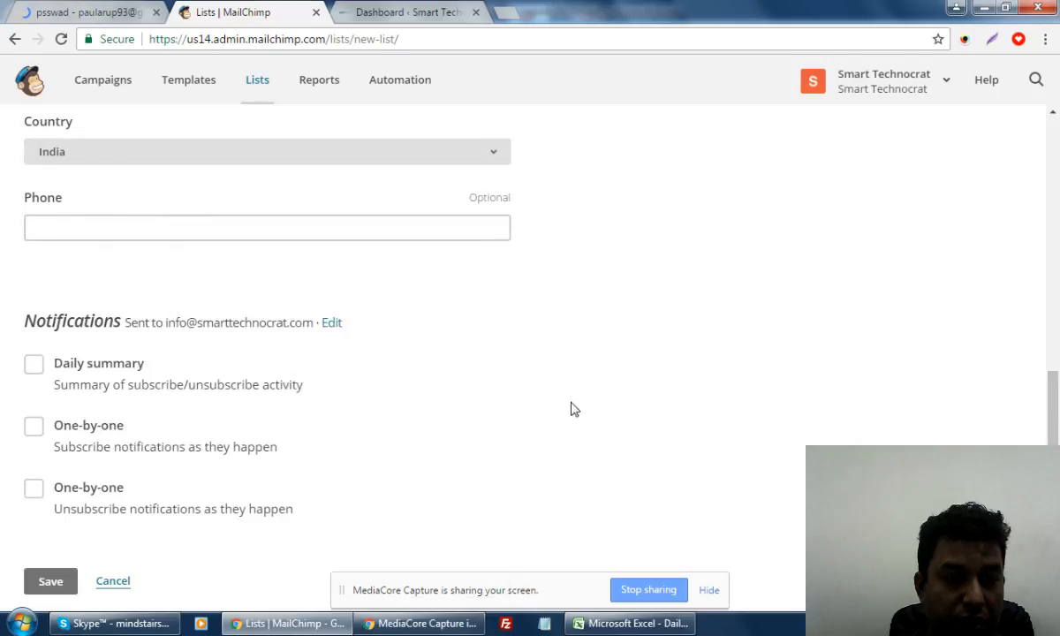
pyautogui.click(35, 365)
pyautogui.scroll(-1, 35, 426)
pyautogui.click(35, 399)
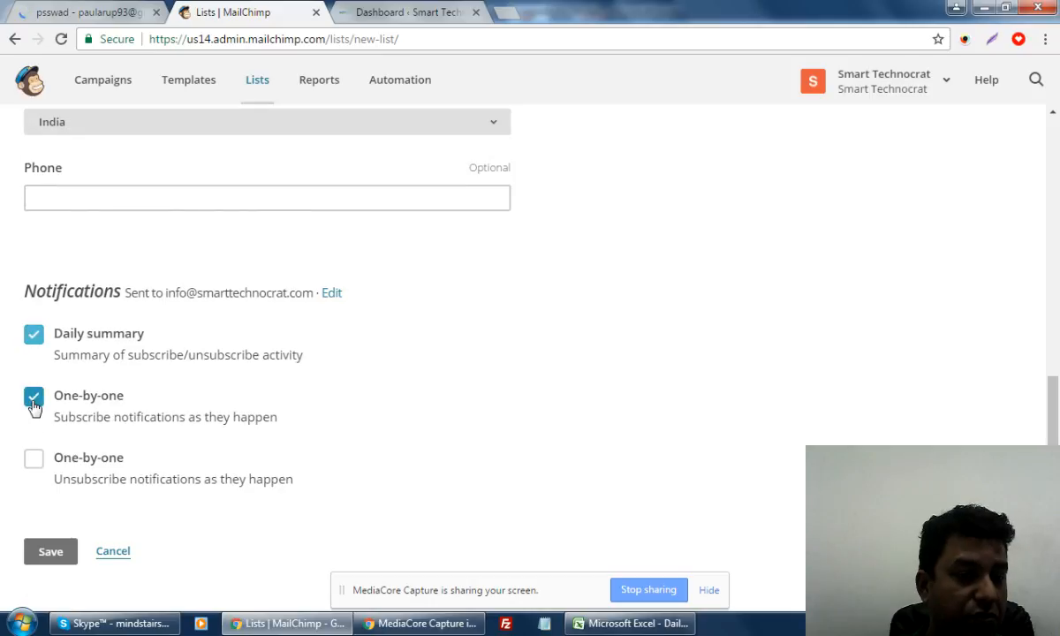
pyautogui.click(34, 459)
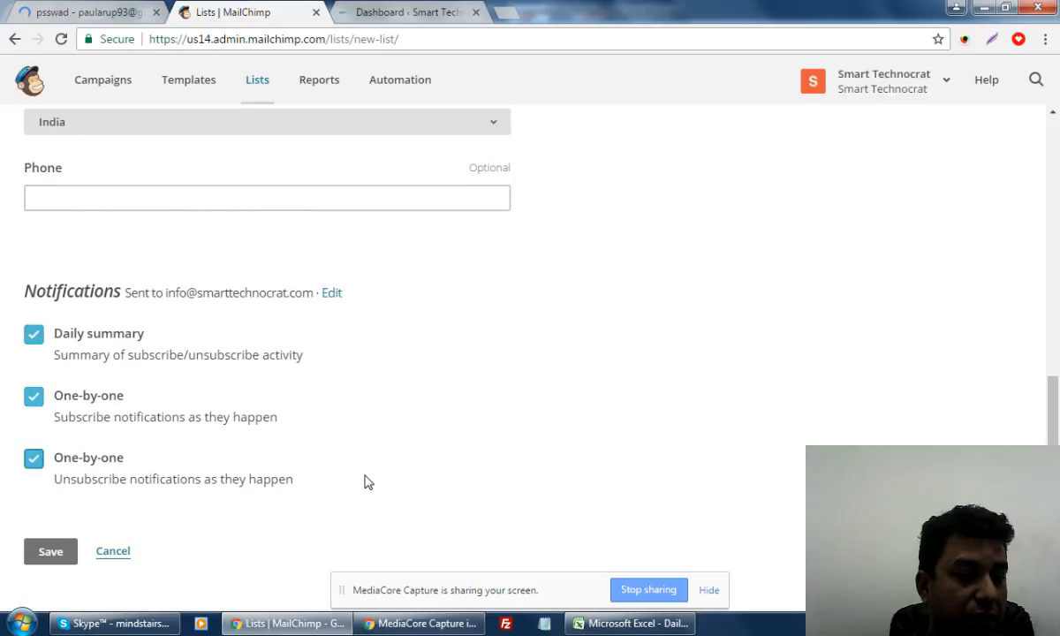
pyautogui.click(51, 556)
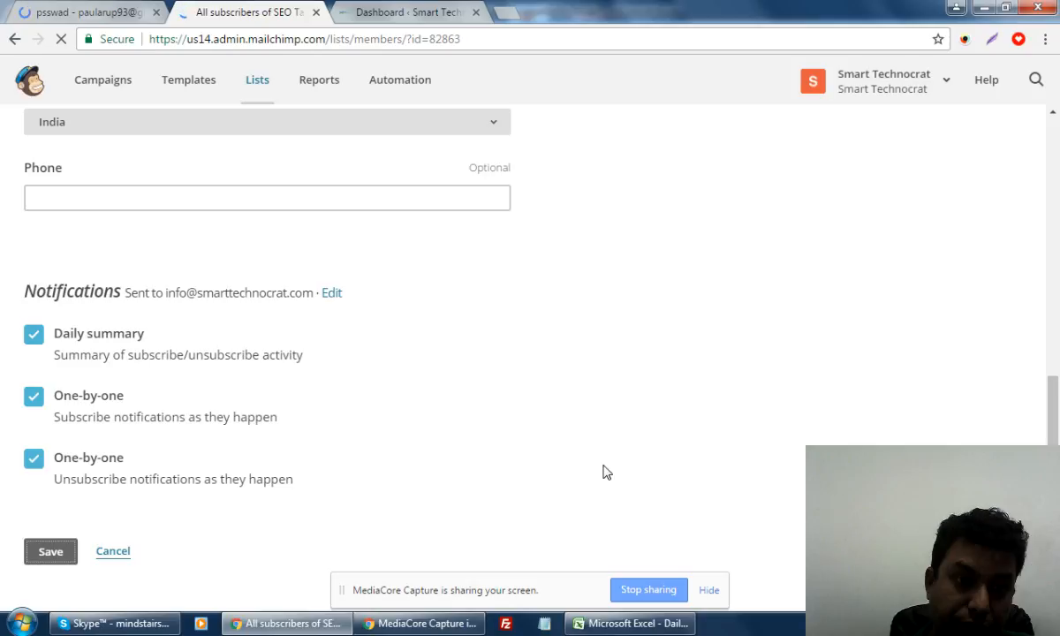
# Glance at the WordPress dashboard, then return to the SEO Targeted list's empty subscribers page
pyautogui.click(388, 10)
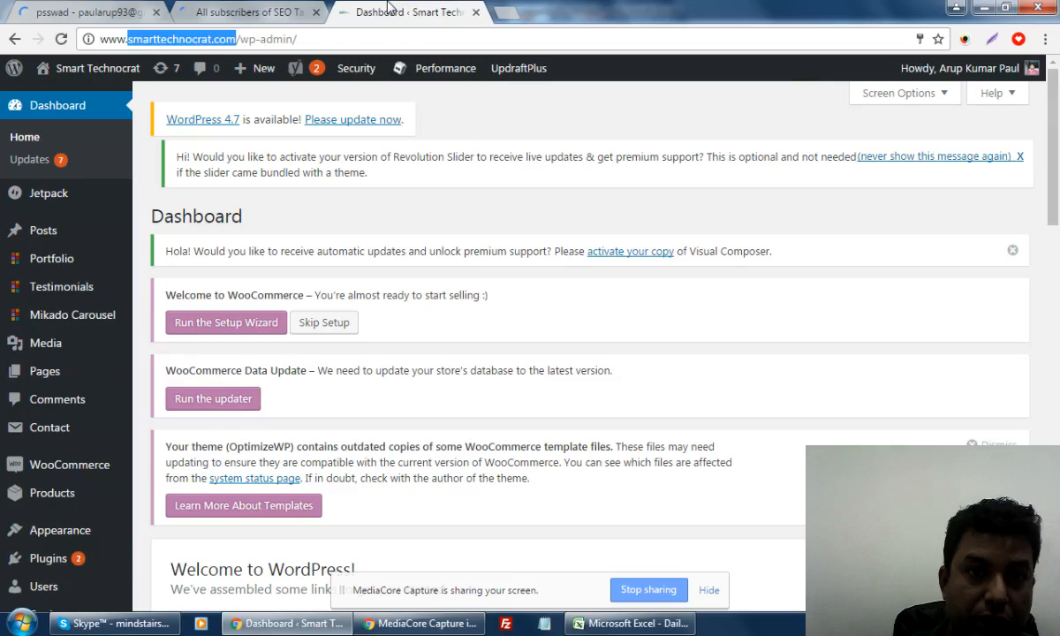
pyautogui.click(247, 12)
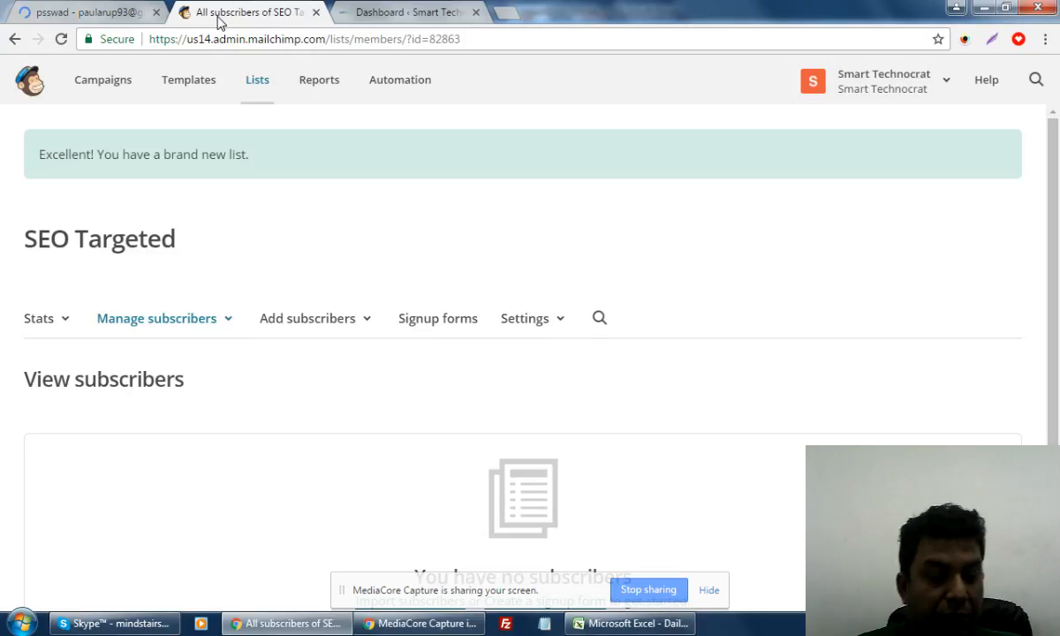
pyautogui.click(219, 20)
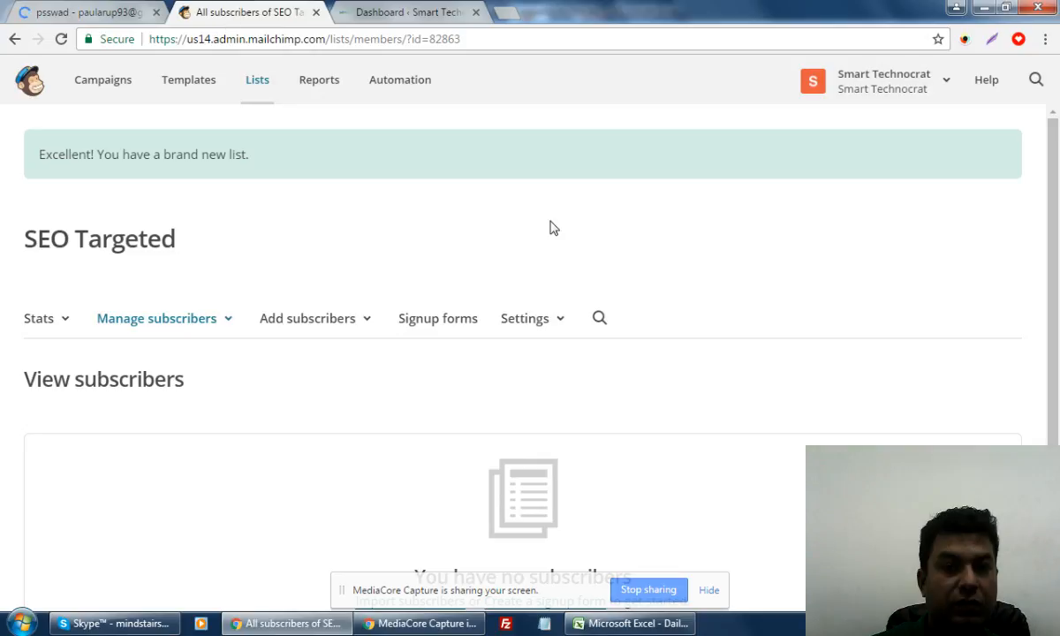
pyautogui.scroll(-2, 549, 228)
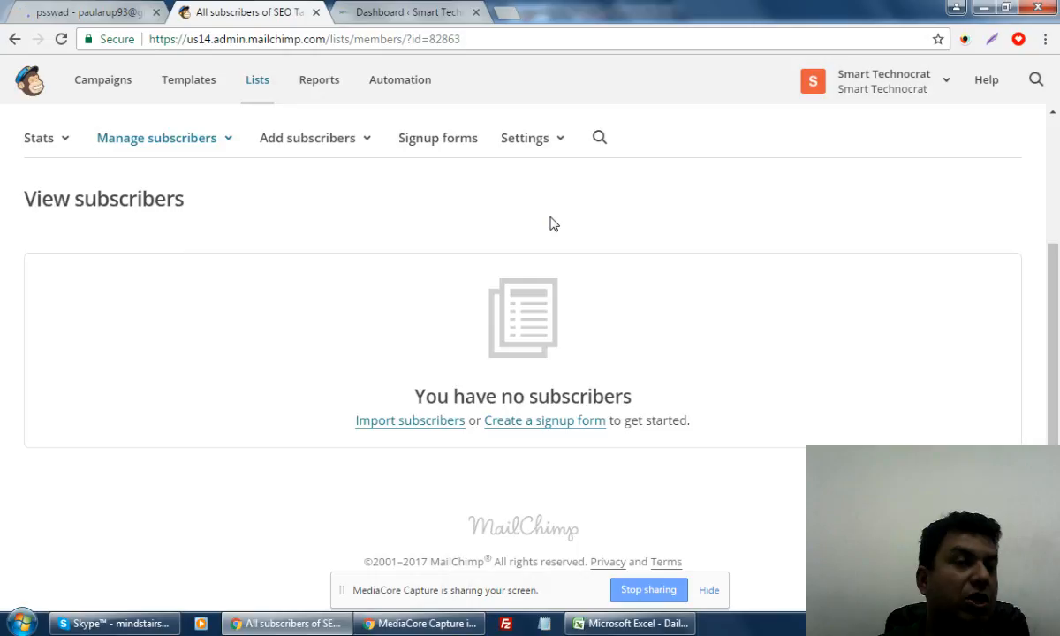
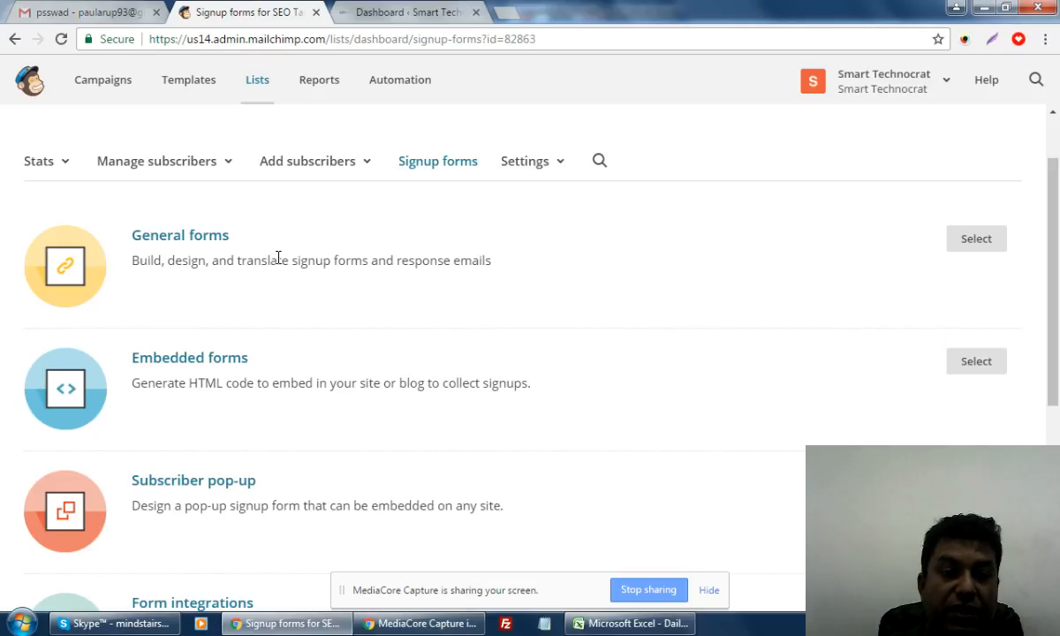
# Open the Embedded forms code options for the SEO Targeted list
pyautogui.click(976, 364)
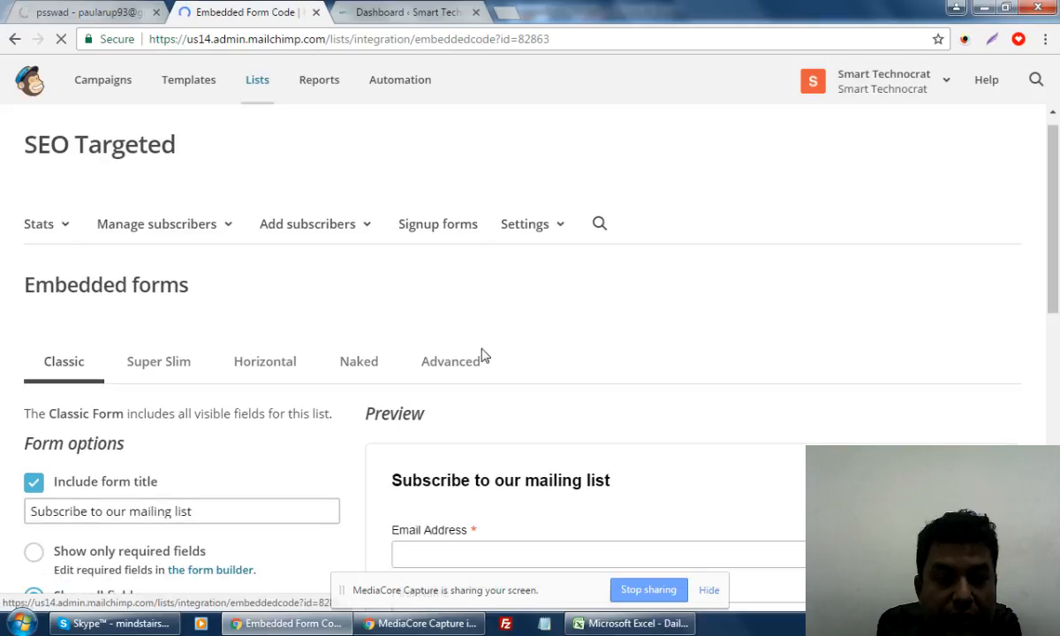
pyautogui.scroll(-2, 483, 355)
# Retitle the form 'Get a FREE SEO Analysis Report for Your Website & 30 Day FREE Training for QUICK Google Ranking'
pyautogui.click(227, 371)
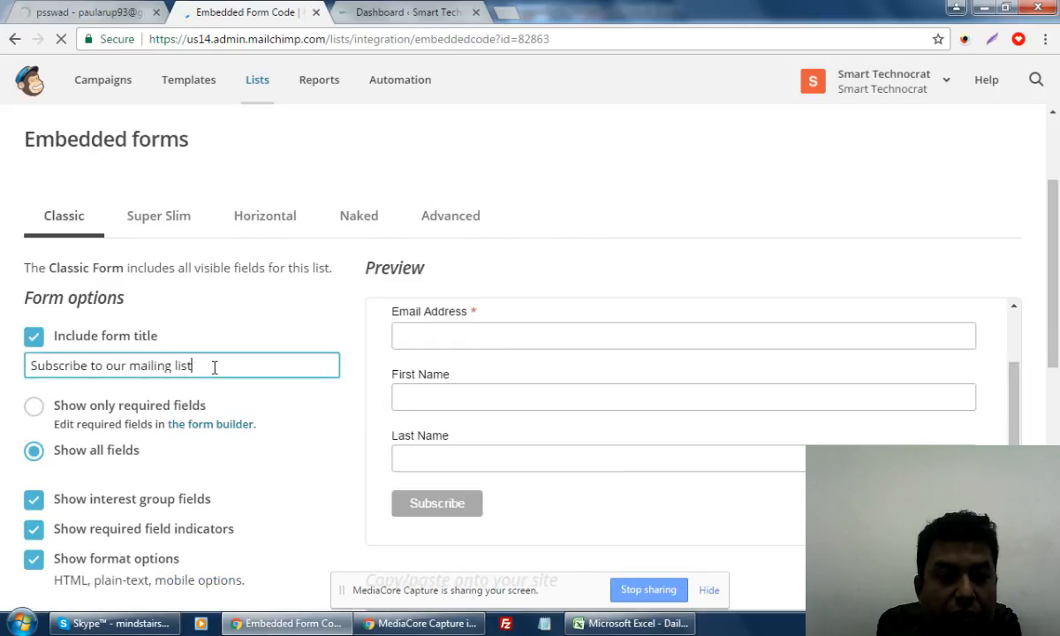
pyautogui.moveTo(246, 371); pyautogui.dragTo(20, 347)
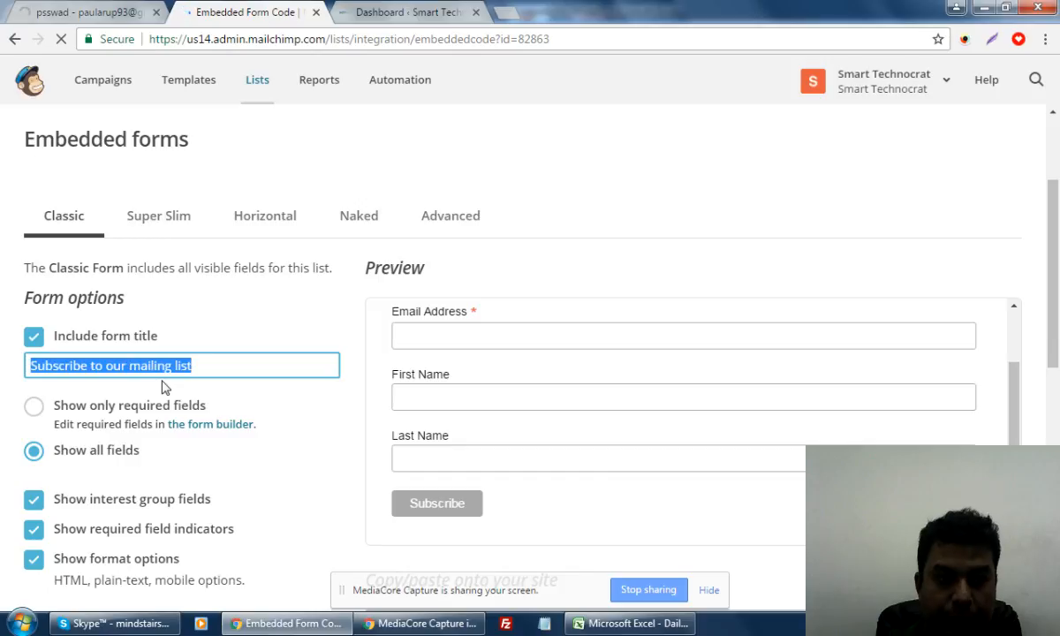
pyautogui.write('Get a')
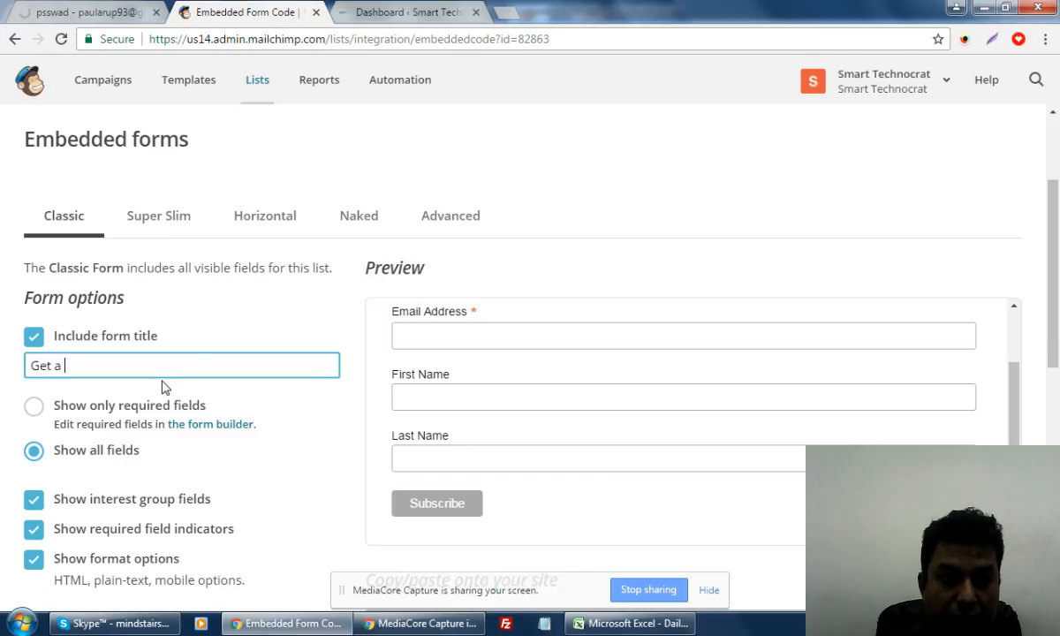
pyautogui.write(' F')
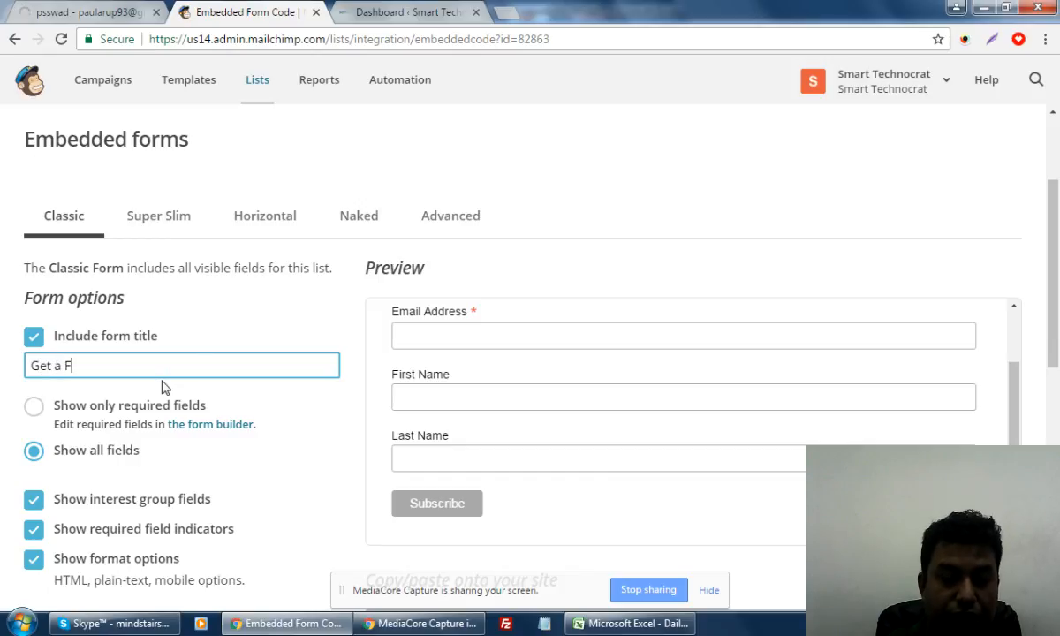
pyautogui.write('REE SEO ')
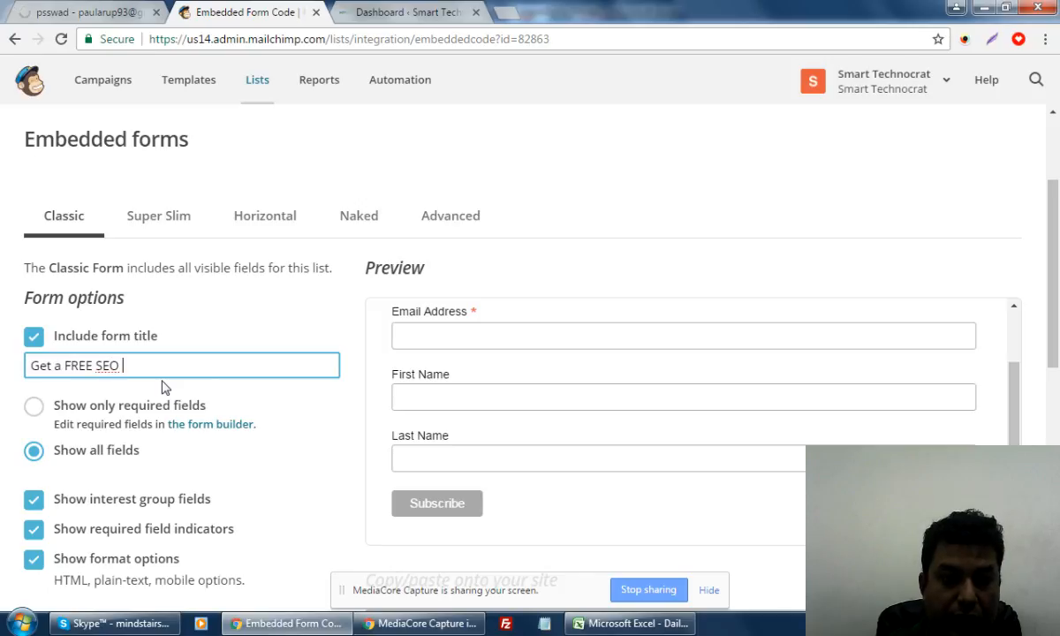
pyautogui.write('Analysis Report')
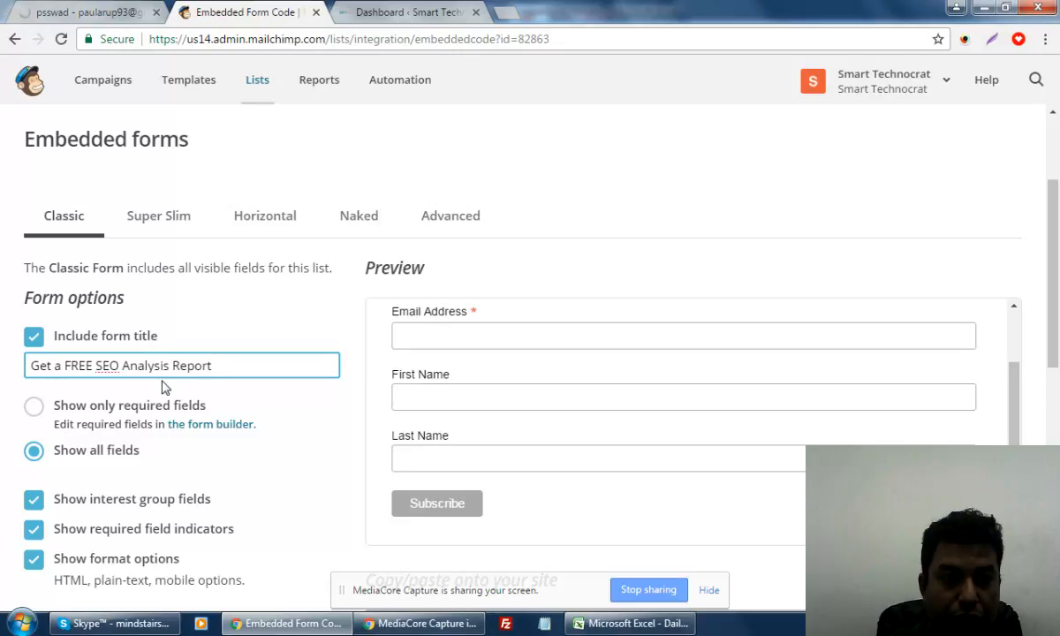
pyautogui.write(' for Your W')
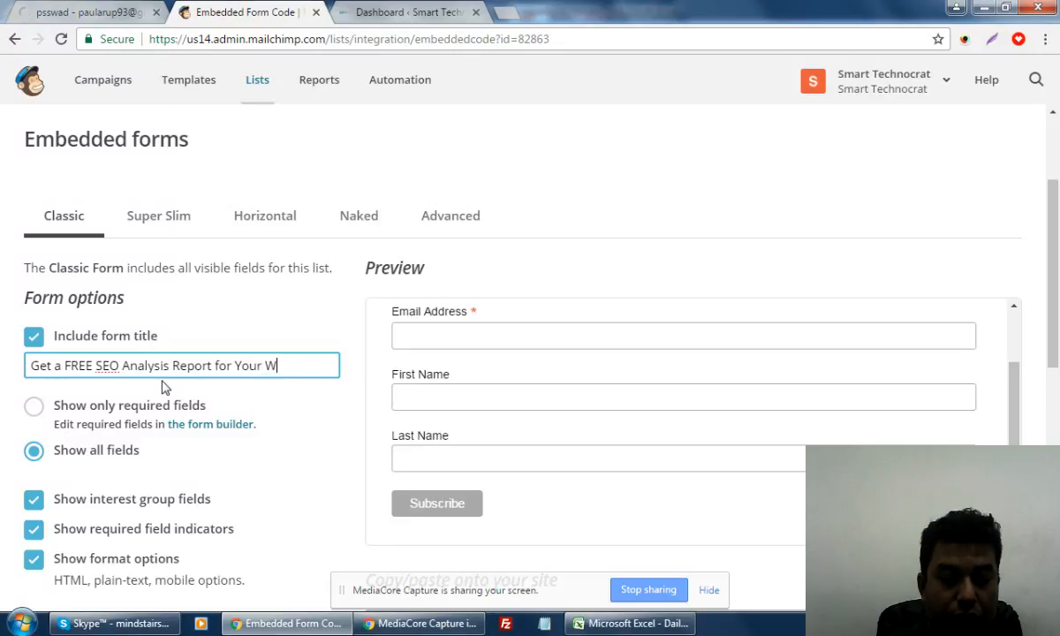
pyautogui.write('ebsite')
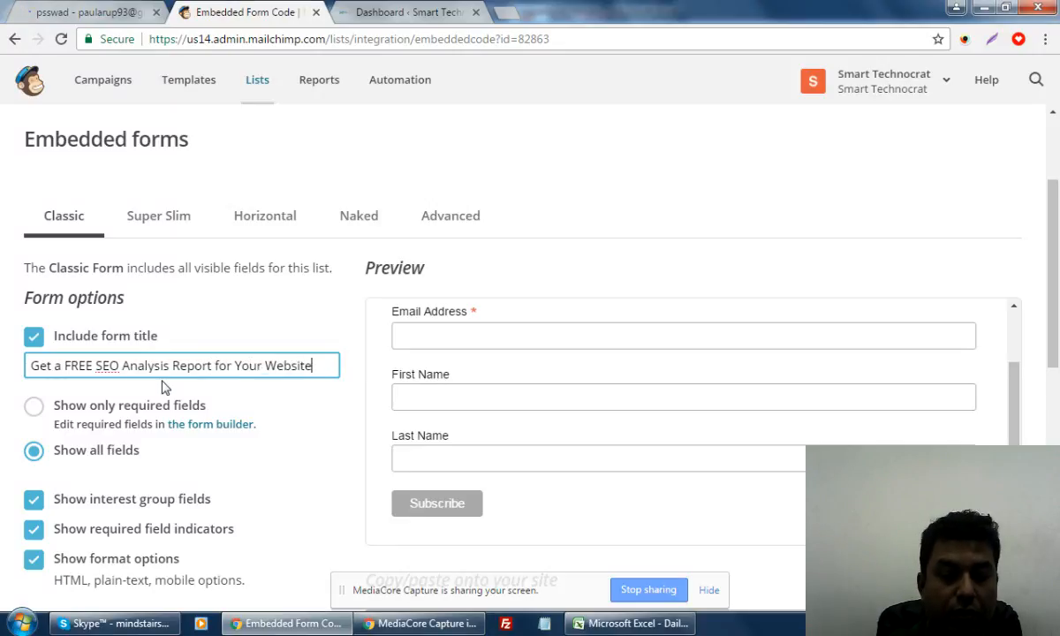
pyautogui.write(' & ')
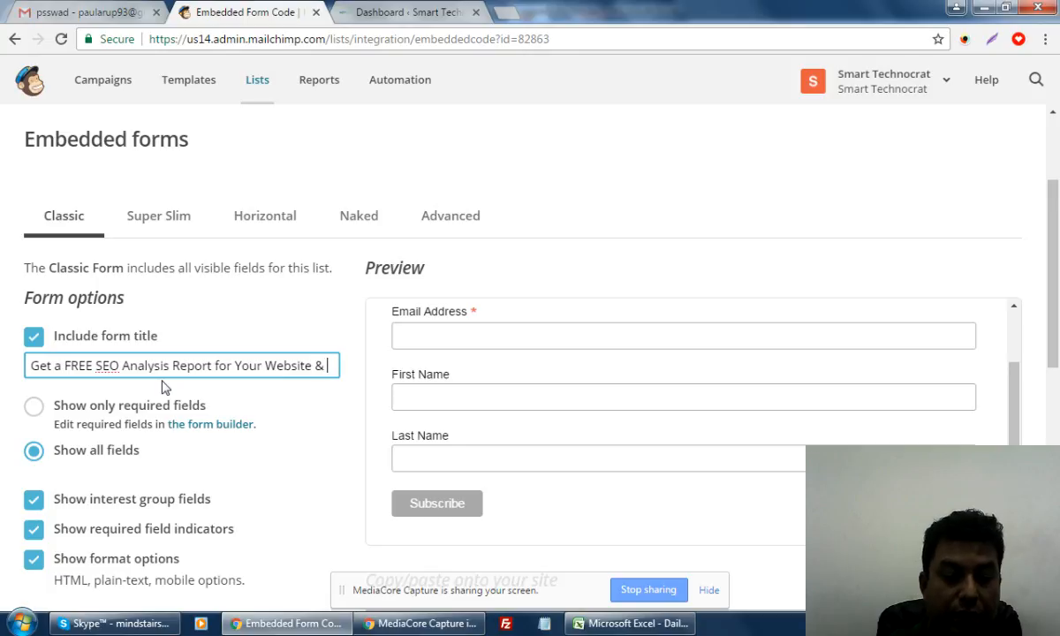
pyautogui.write('#0day')
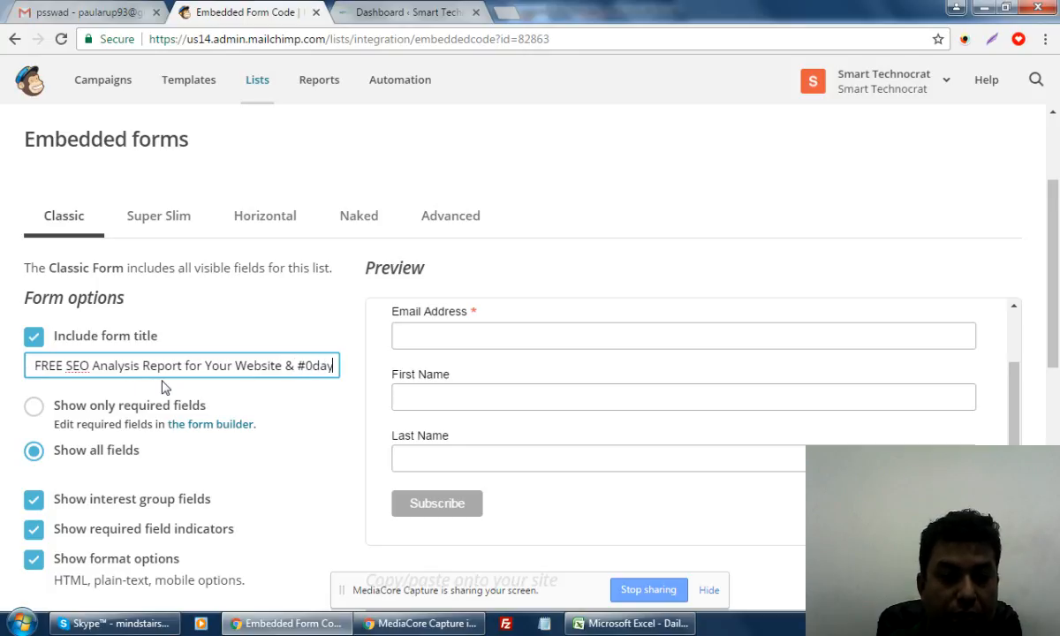
pyautogui.press('BackSpace')
pyautogui.press('BackSpace')
pyautogui.press('BackSpace')
pyautogui.press('BackSpace')
pyautogui.press('BackSpace')
pyautogui.write('3')
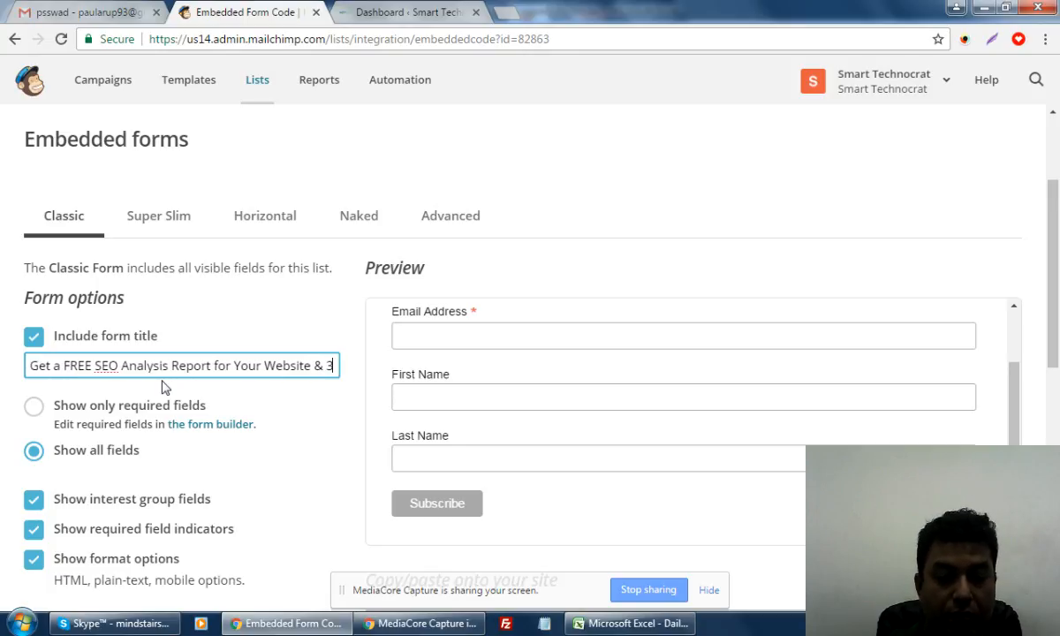
pyautogui.write('0 Day FREE')
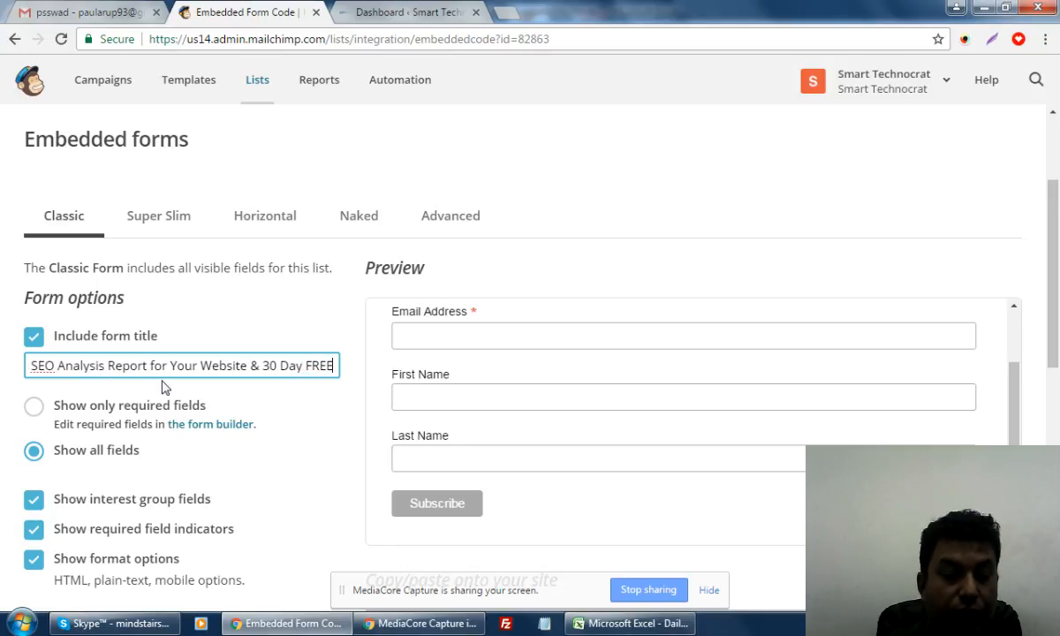
pyautogui.write(' Training')
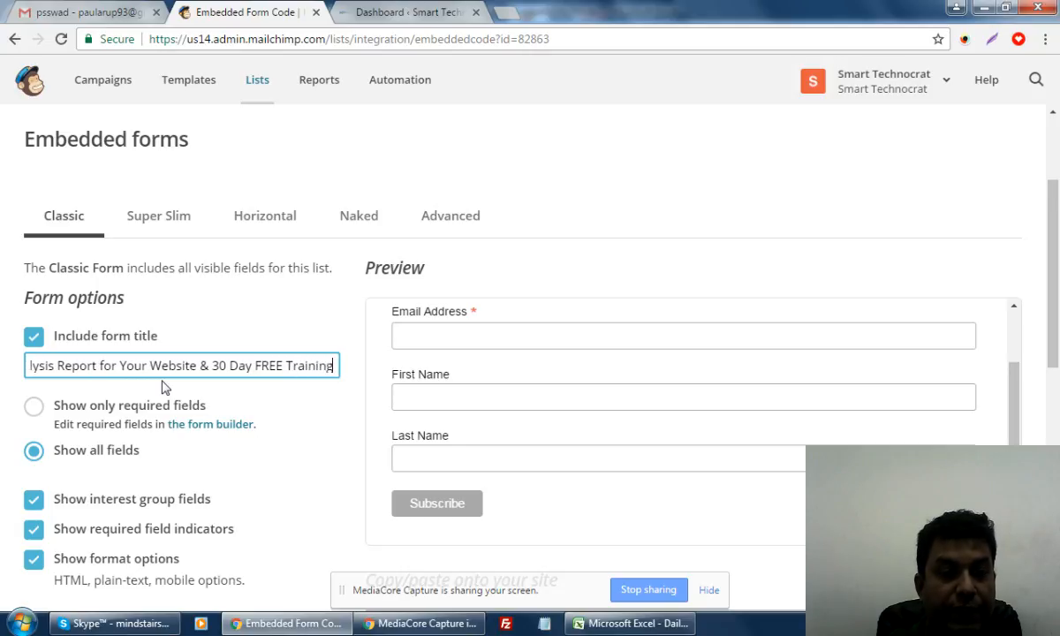
pyautogui.write('for ')
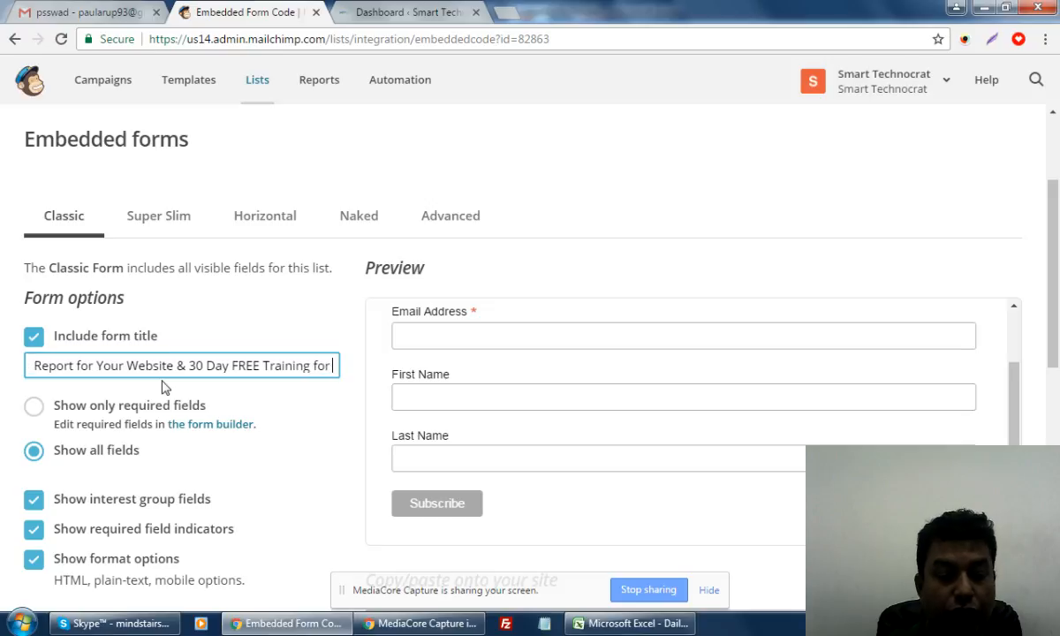
pyautogui.write('QUICK')
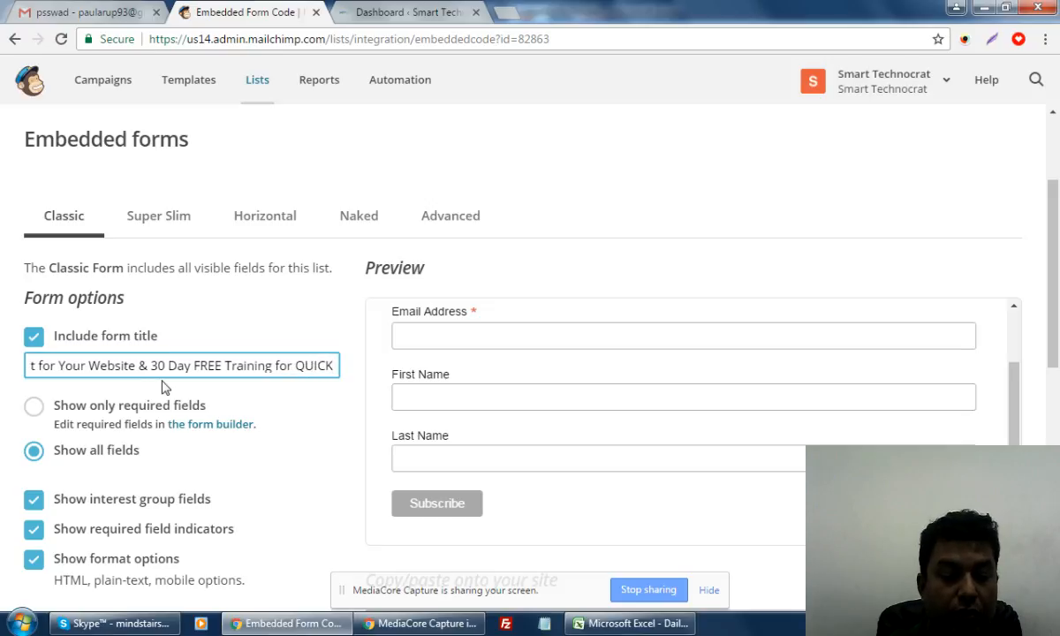
pyautogui.write(' Gogle Ra')
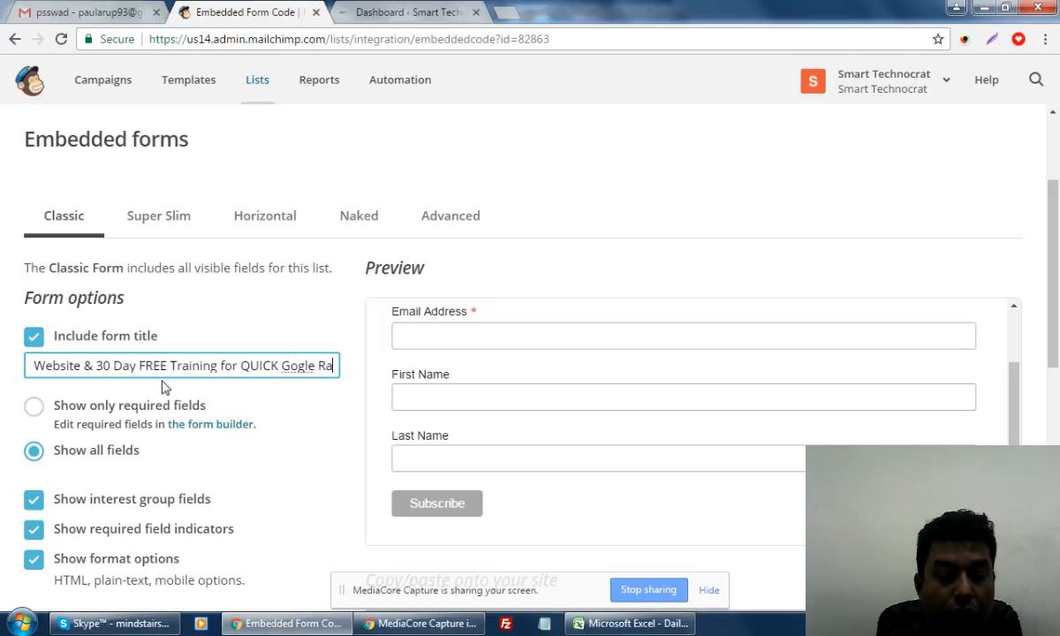
pyautogui.write('nking')
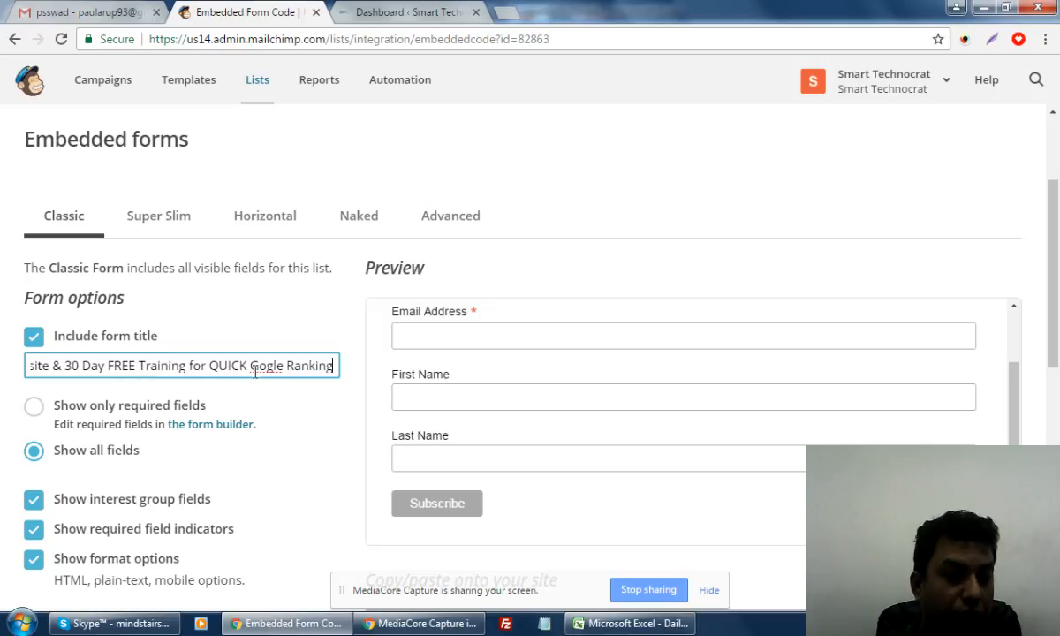
pyautogui.write('o')
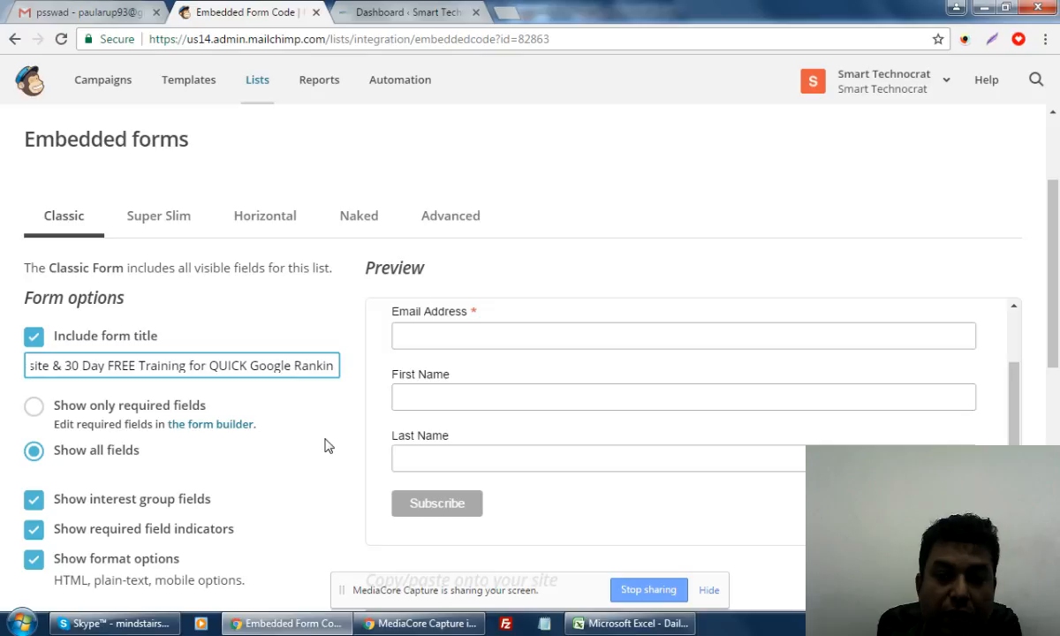
pyautogui.click(1016, 385)
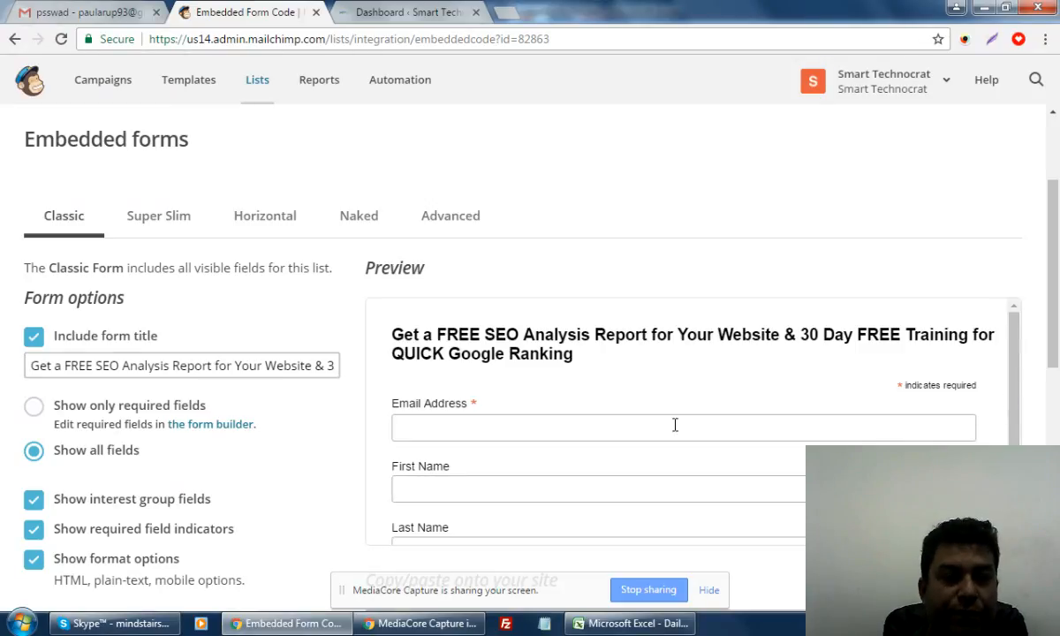
# Switch the embedded form to Show only required fields, leaving just Email Address
pyautogui.scroll(-2, 204, 490)
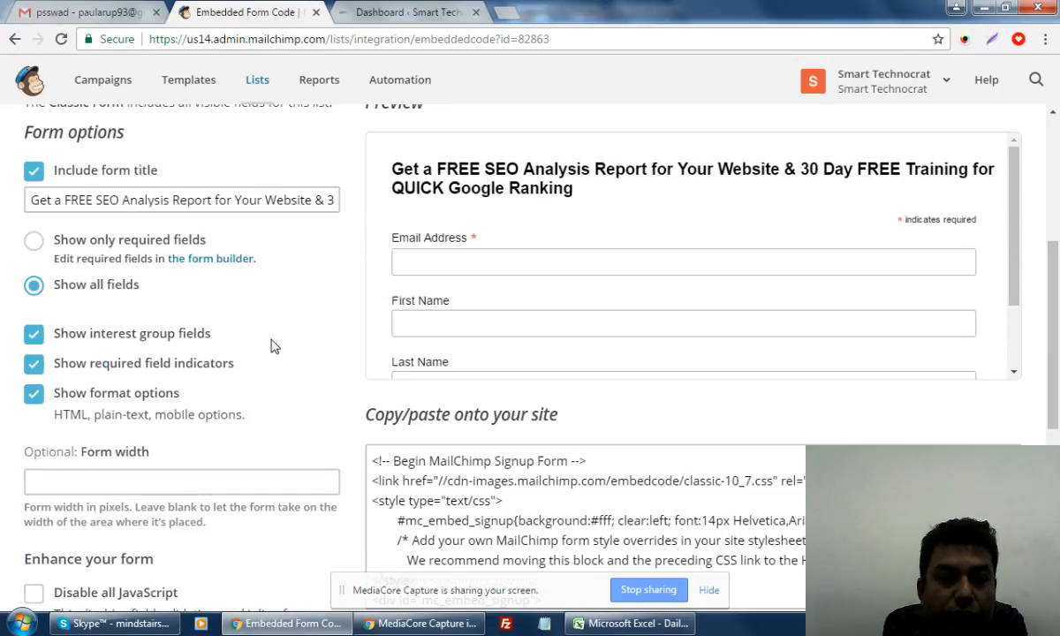
pyautogui.moveTo(1018, 208)
pyautogui.mouseDown()
pyautogui.moveTo(1015, 293)
pyautogui.moveTo(1020, 210)
pyautogui.mouseUp()
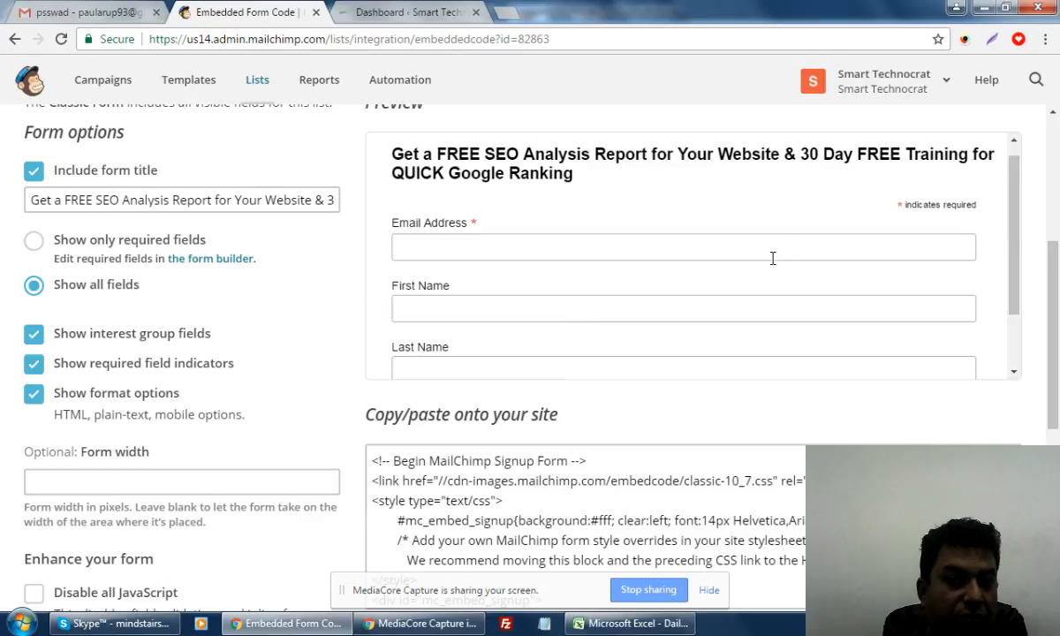
pyautogui.click(33, 239)
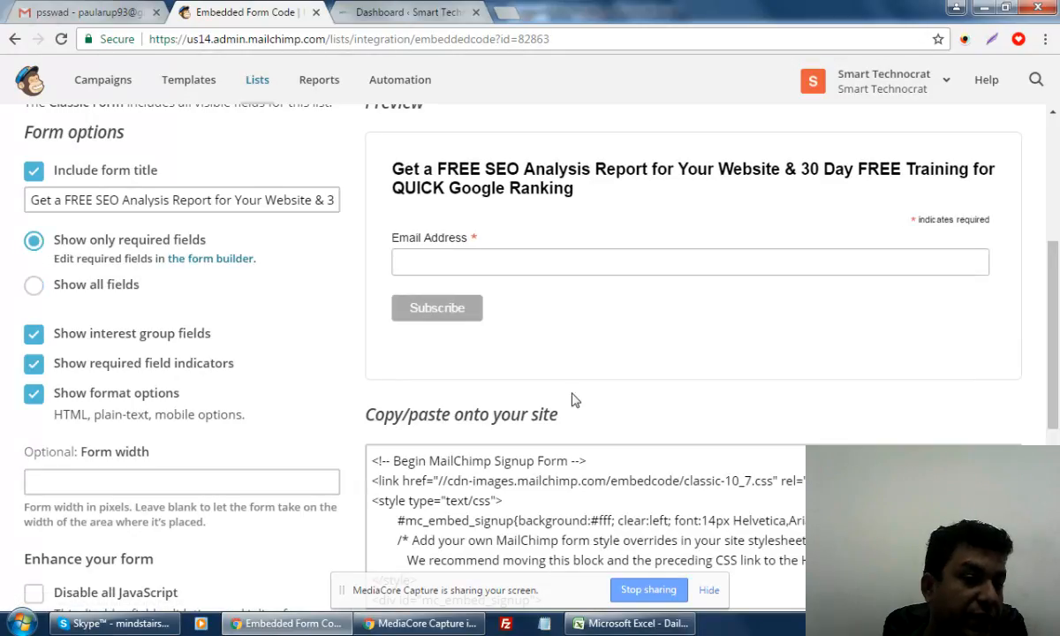
pyautogui.scroll(1, 781, 347)
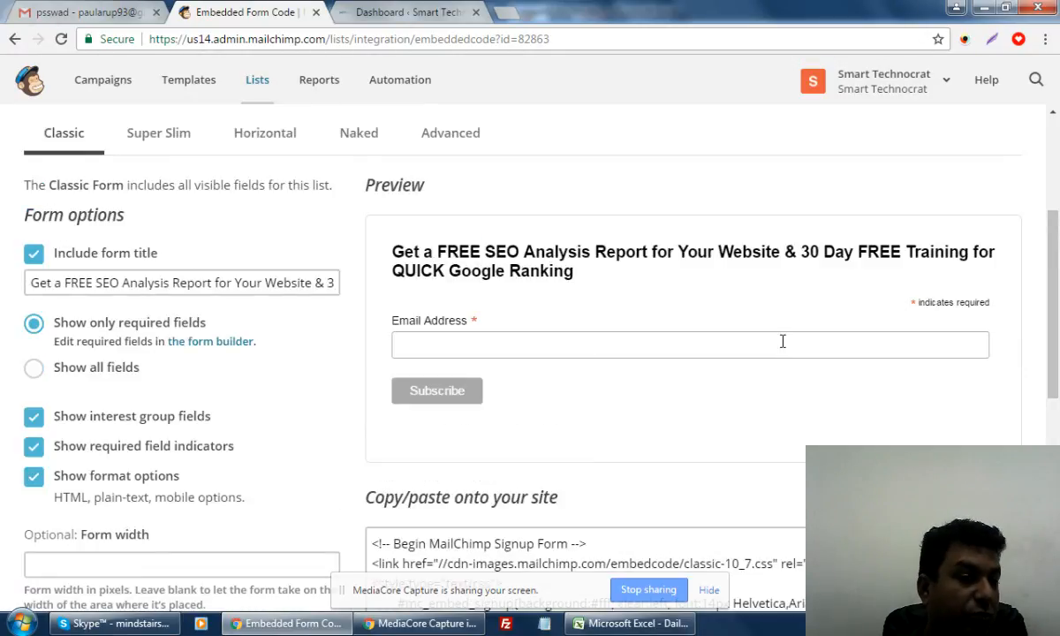
pyautogui.scroll(1, 781, 341)
pyautogui.scroll(-1, 783, 343)
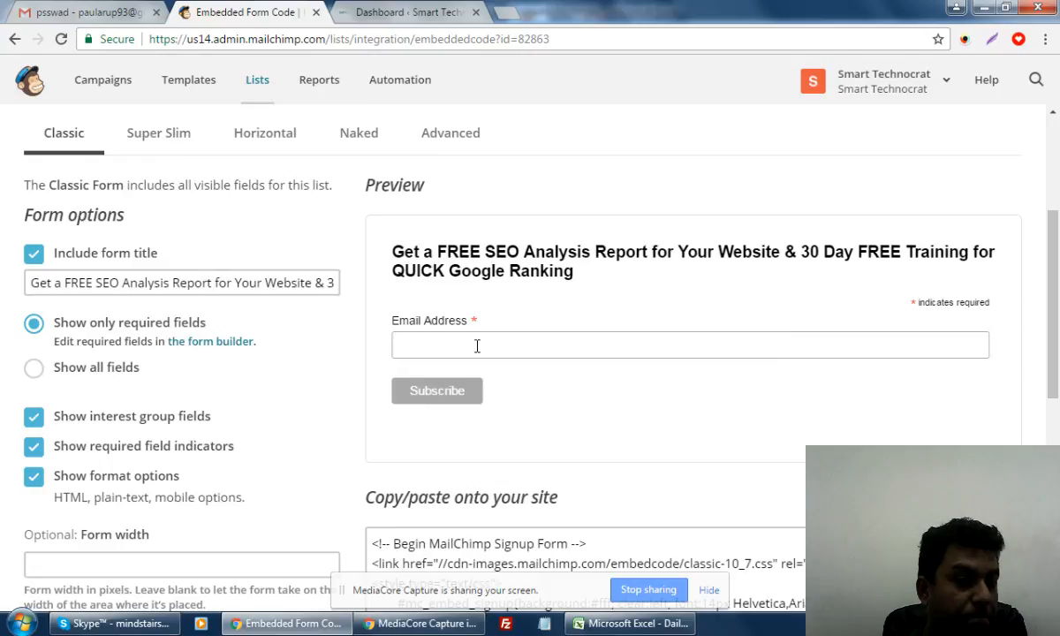
pyautogui.click(209, 342)
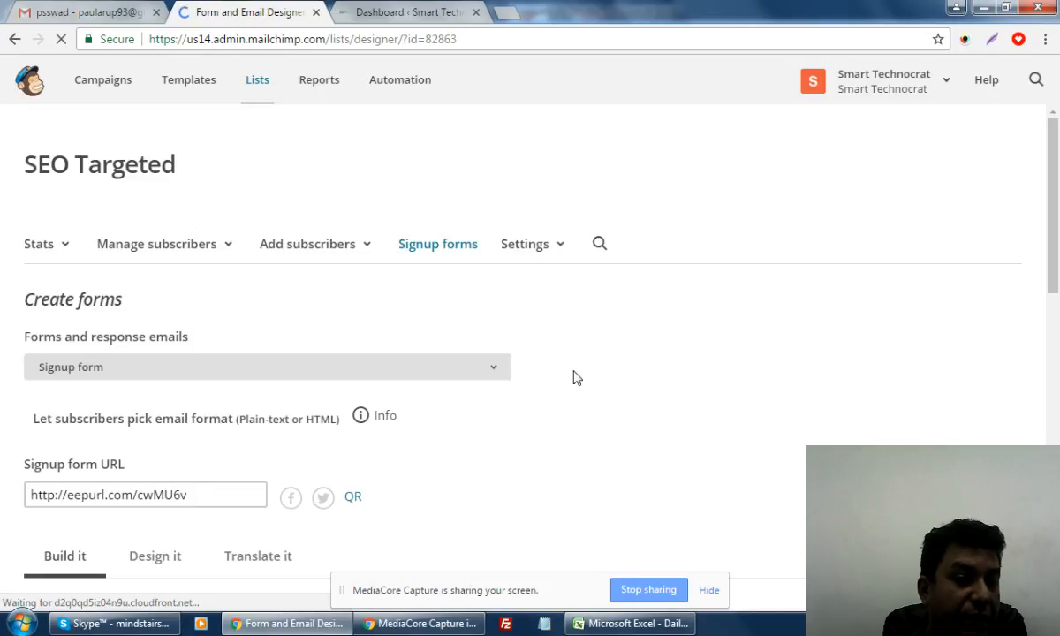
# Drag Email Address below First Name and Last Name in the form builder
pyautogui.scroll(-3, 576, 376)
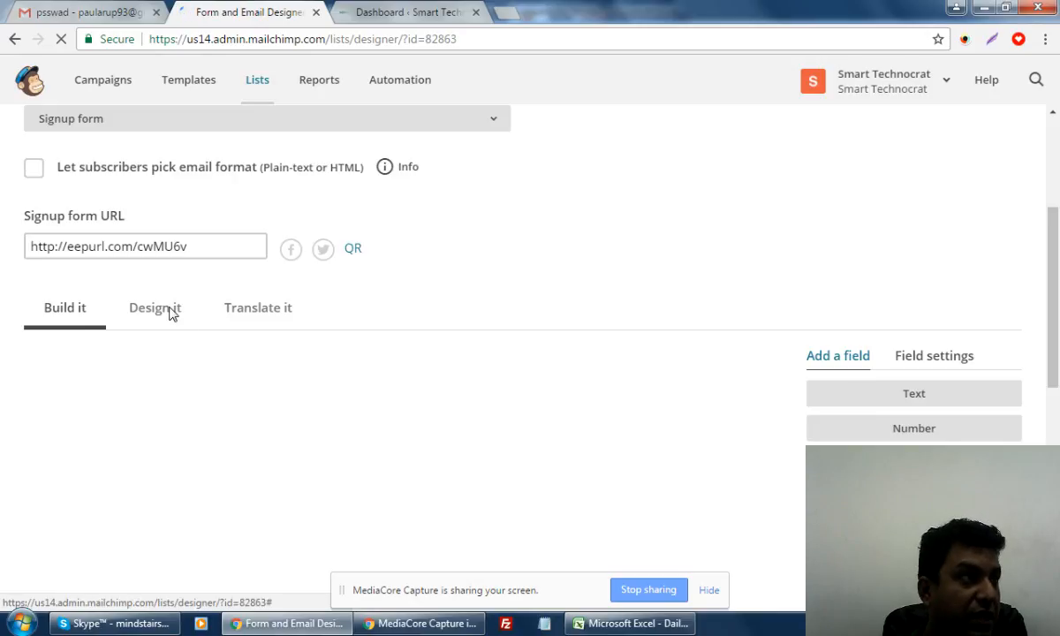
pyautogui.scroll(-1, 712, 482)
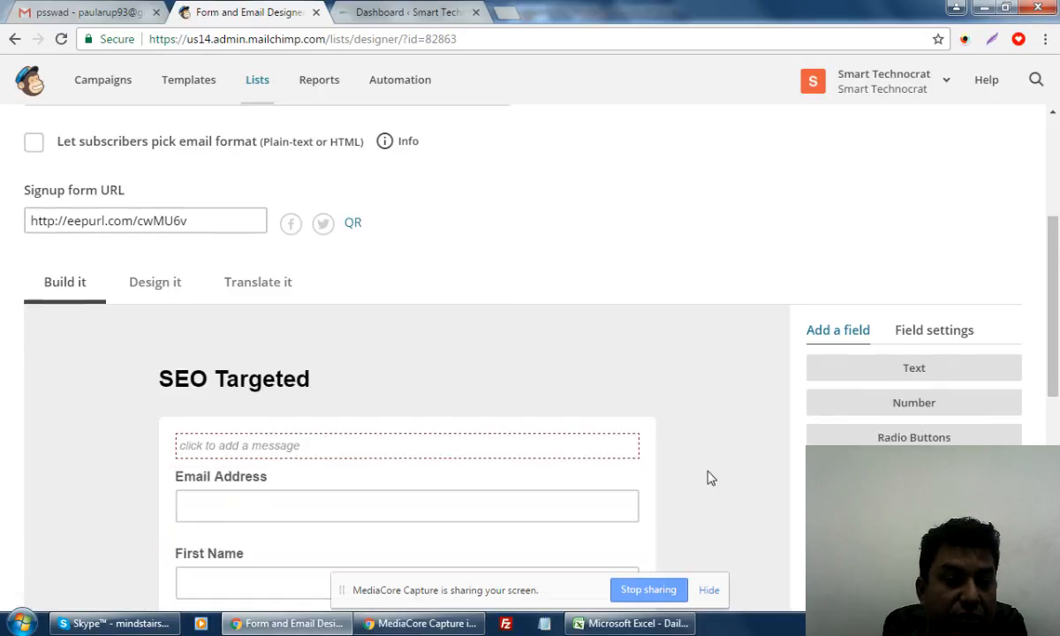
pyautogui.scroll(-2, 712, 478)
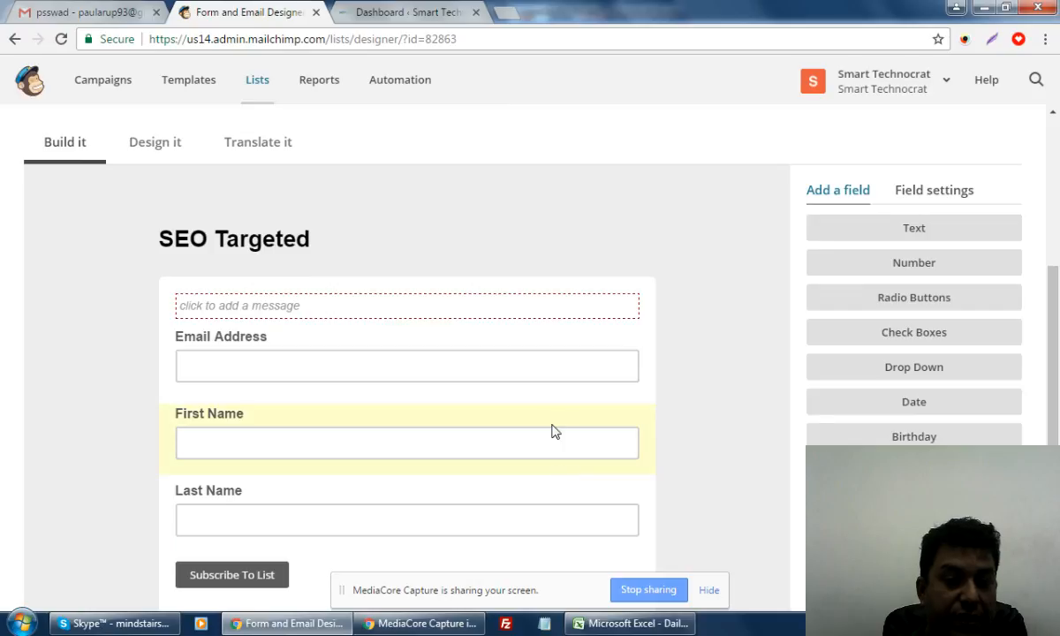
pyautogui.moveTo(551, 431); pyautogui.dragTo(365, 324)
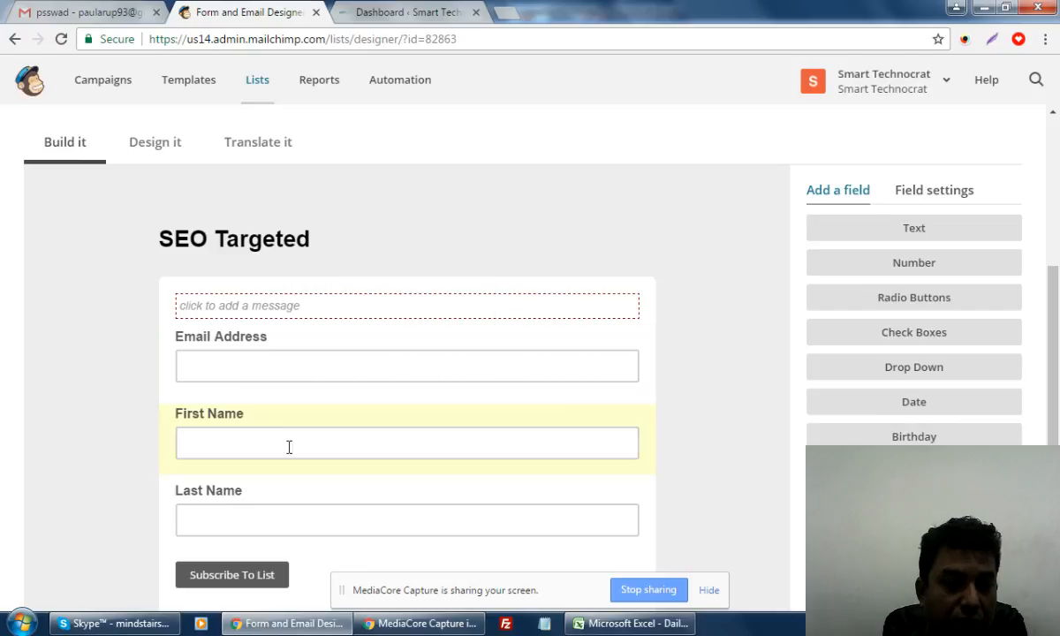
pyautogui.moveTo(234, 407); pyautogui.dragTo(220, 442)
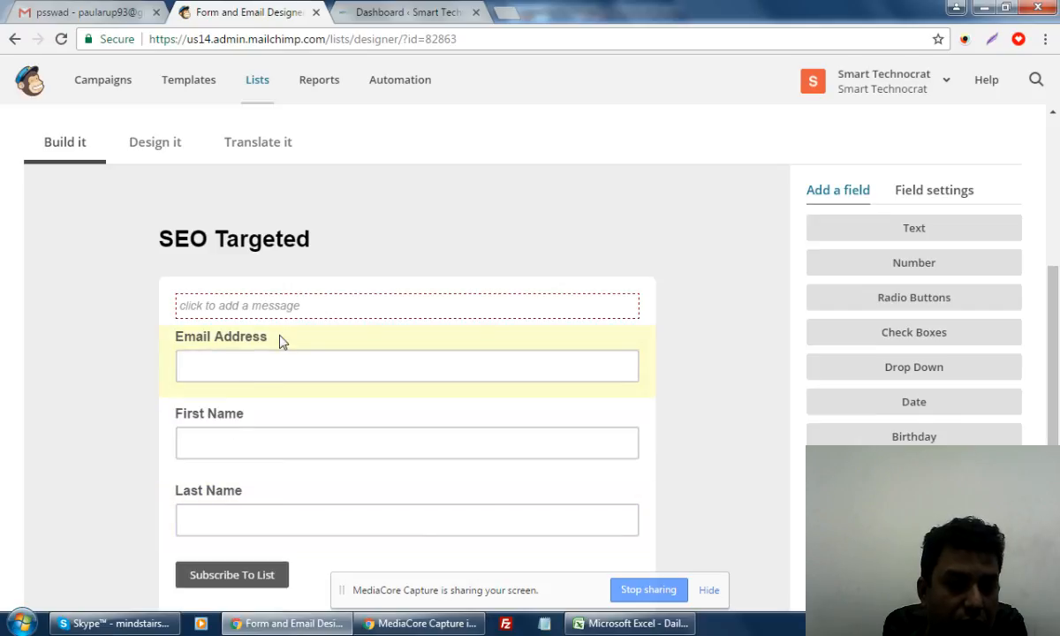
pyautogui.moveTo(279, 343); pyautogui.dragTo(263, 512)
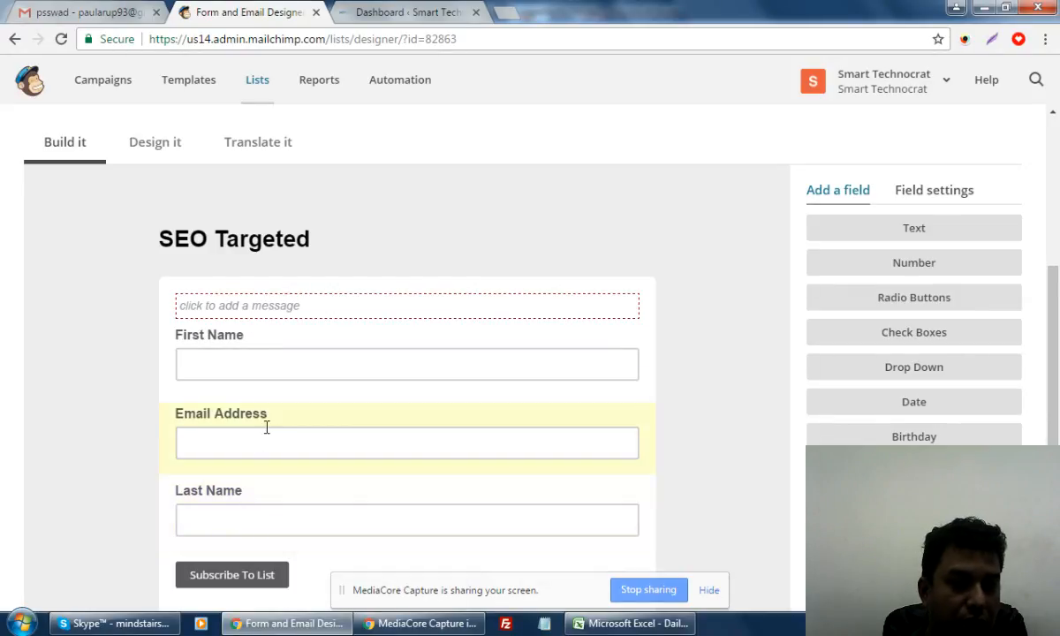
pyautogui.moveTo(276, 416); pyautogui.dragTo(265, 516)
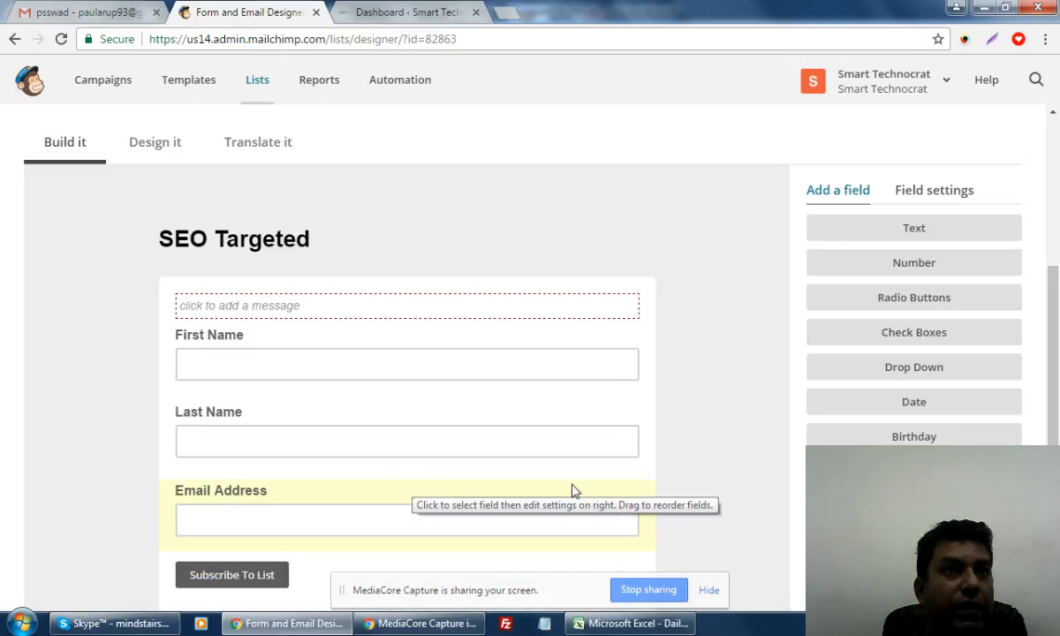
pyautogui.scroll(-2, 572, 491)
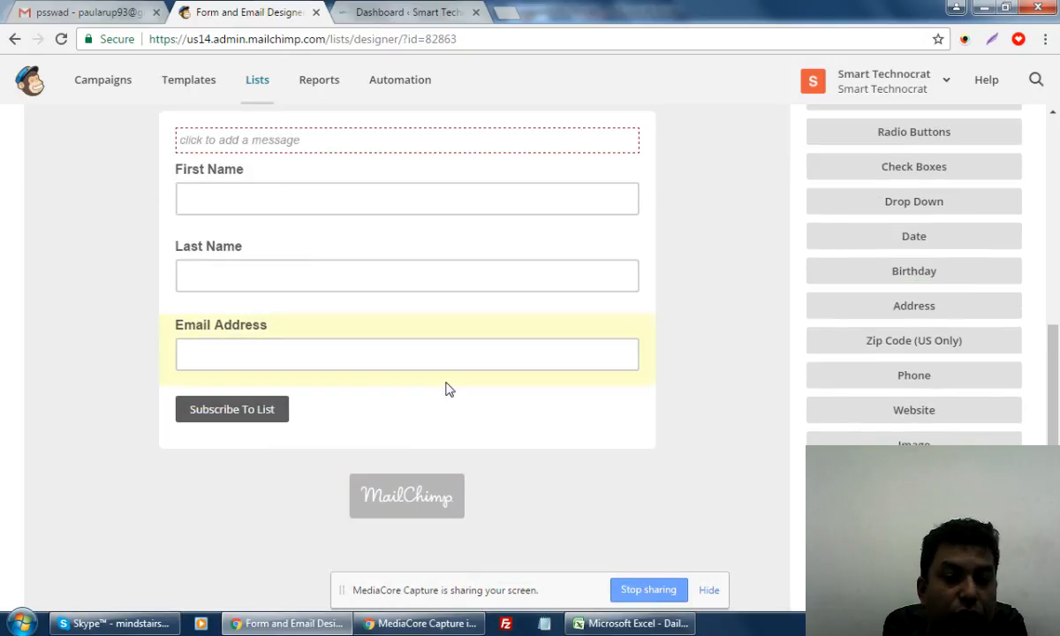
pyautogui.scroll(1, 523, 353)
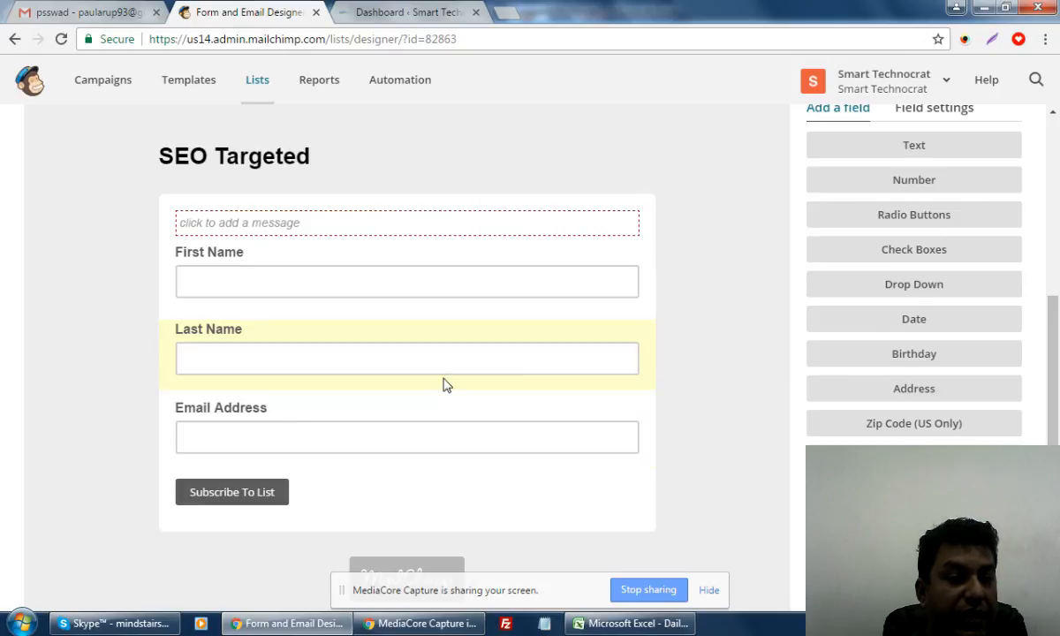
# Type 'Website URL' over the Last Name field's label
pyautogui.click(433, 331)
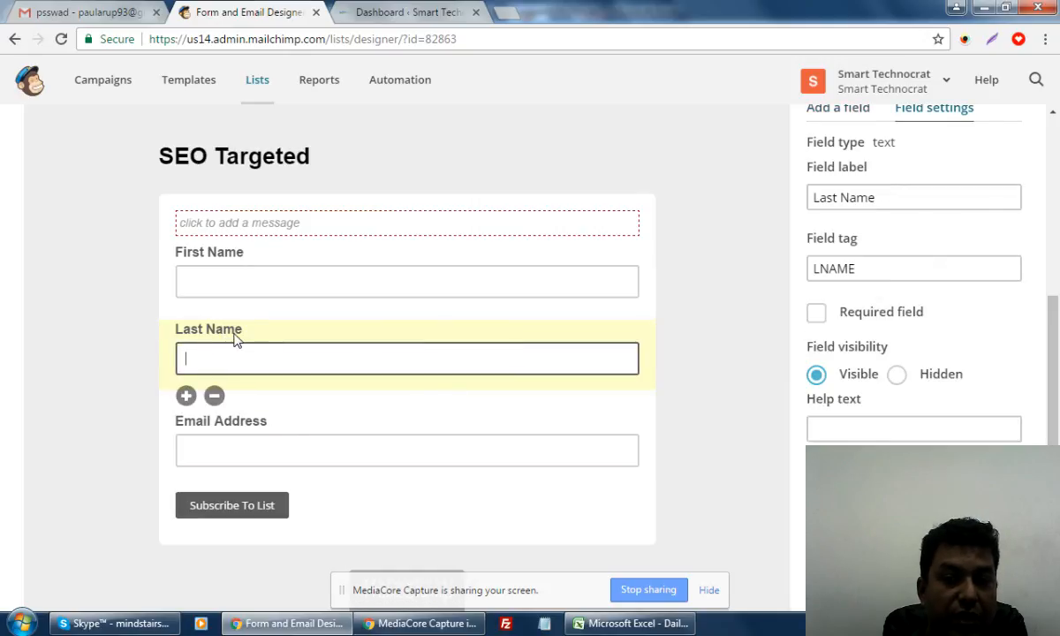
pyautogui.moveTo(895, 200); pyautogui.dragTo(717, 182)
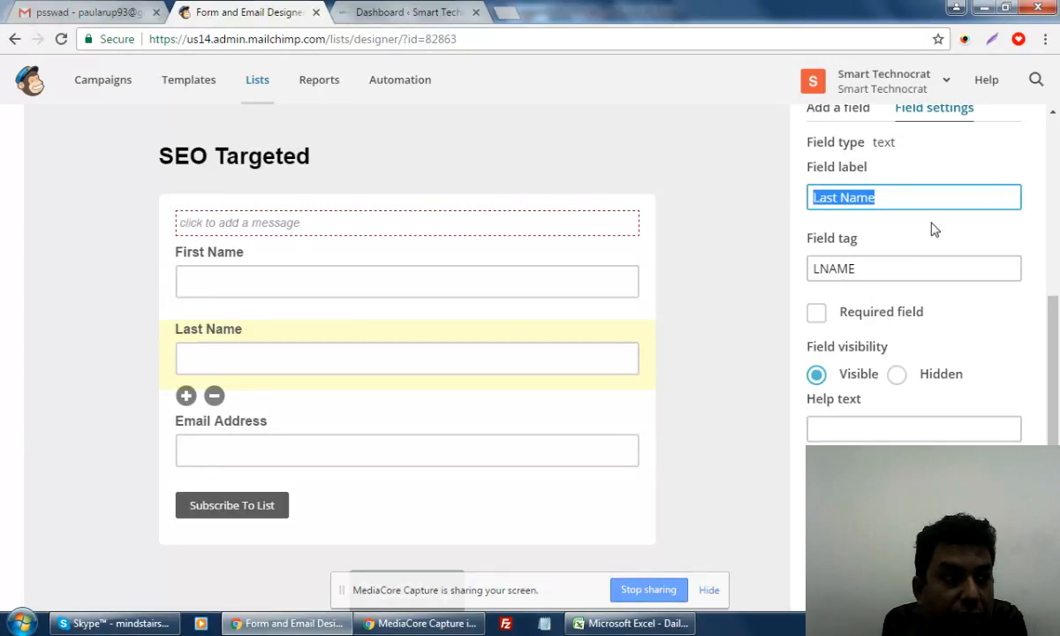
pyautogui.write('Website')
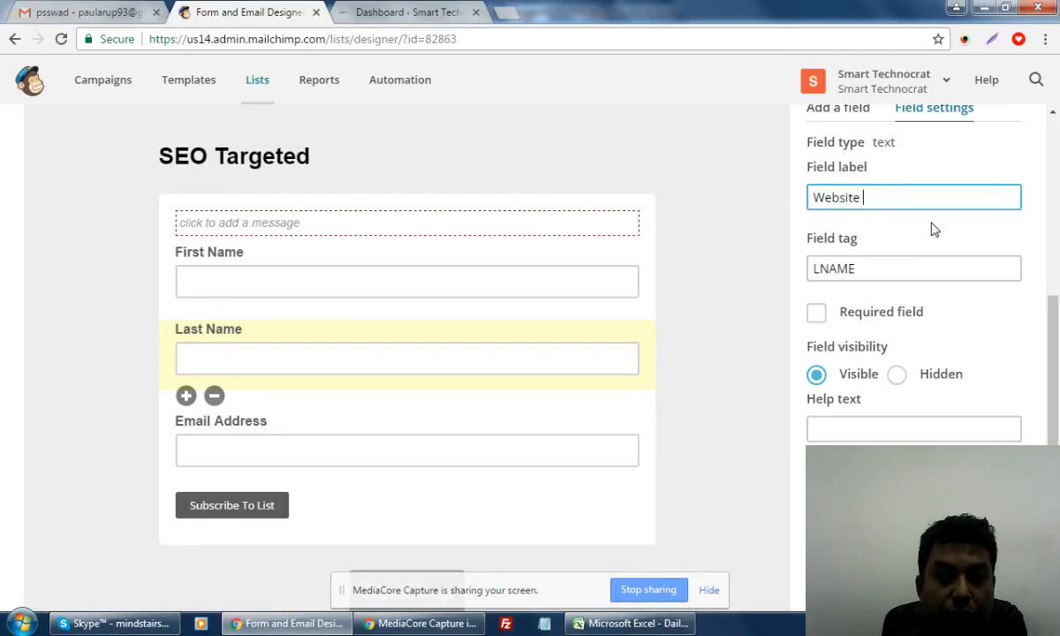
pyautogui.write(' Link')
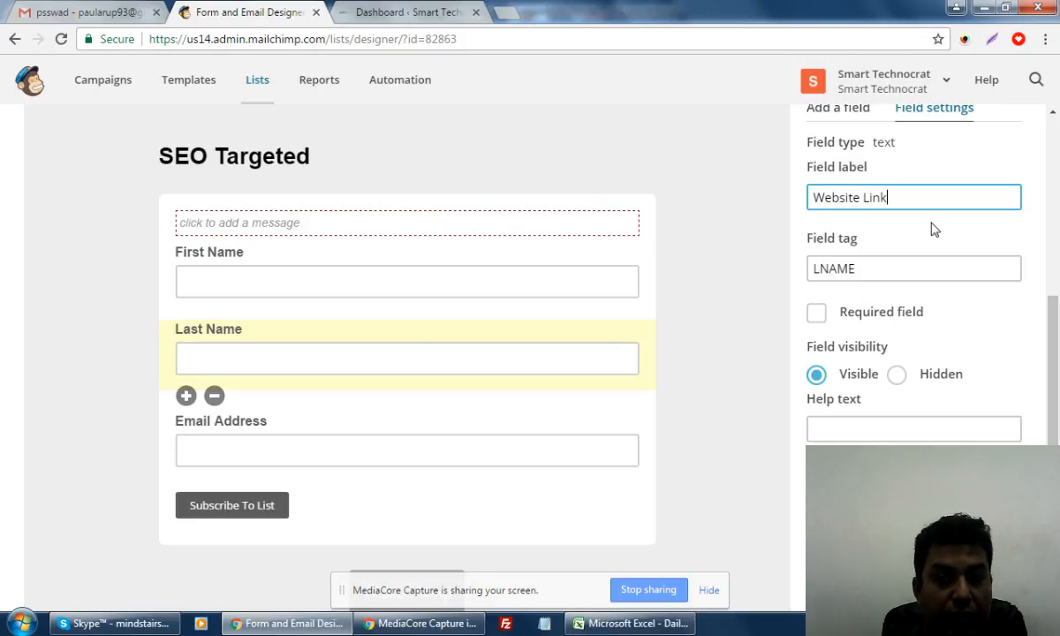
pyautogui.press('BackSpace')
pyautogui.press('BackSpace')
pyautogui.press('BackSpace')
pyautogui.press('BackSpace')
pyautogui.press('BackSpace')
pyautogui.write('UR')
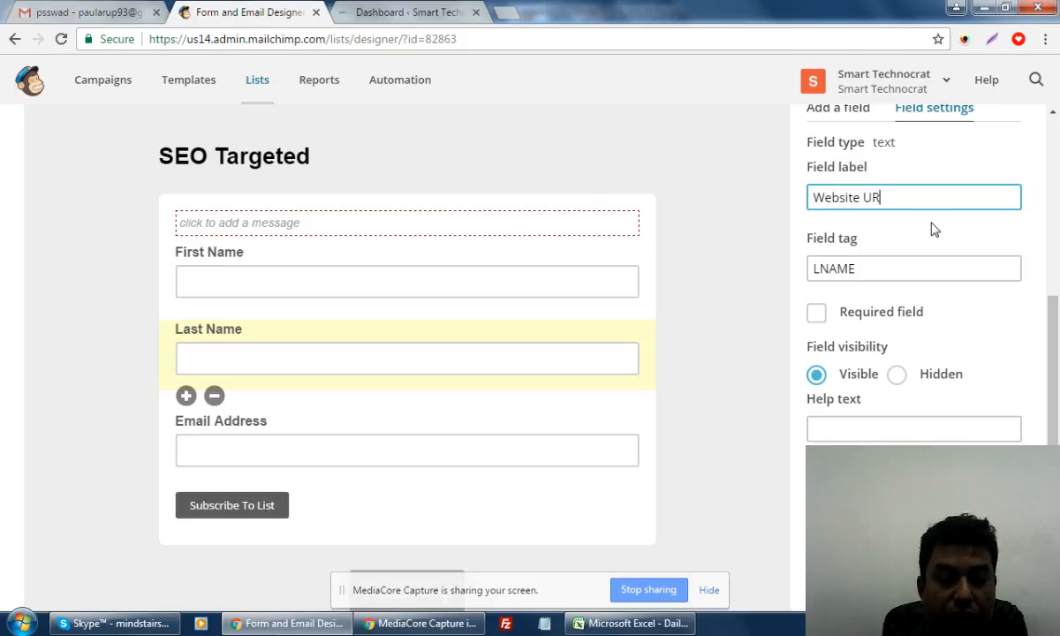
pyautogui.write('L')
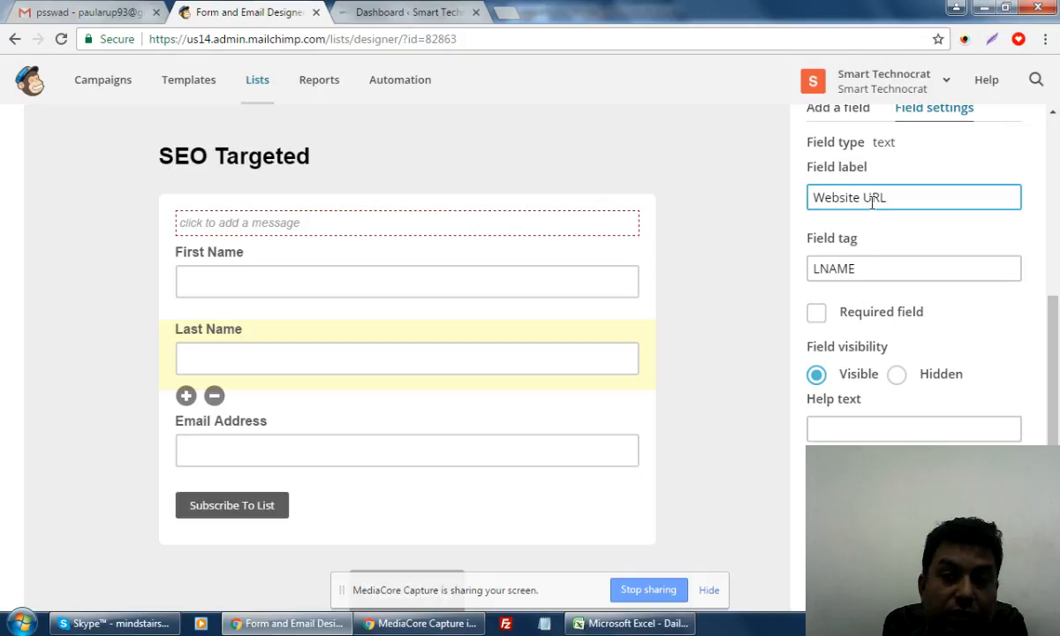
# Re-enter 'Website URL' as the Last Name field label and save the field
pyautogui.click(374, 256)
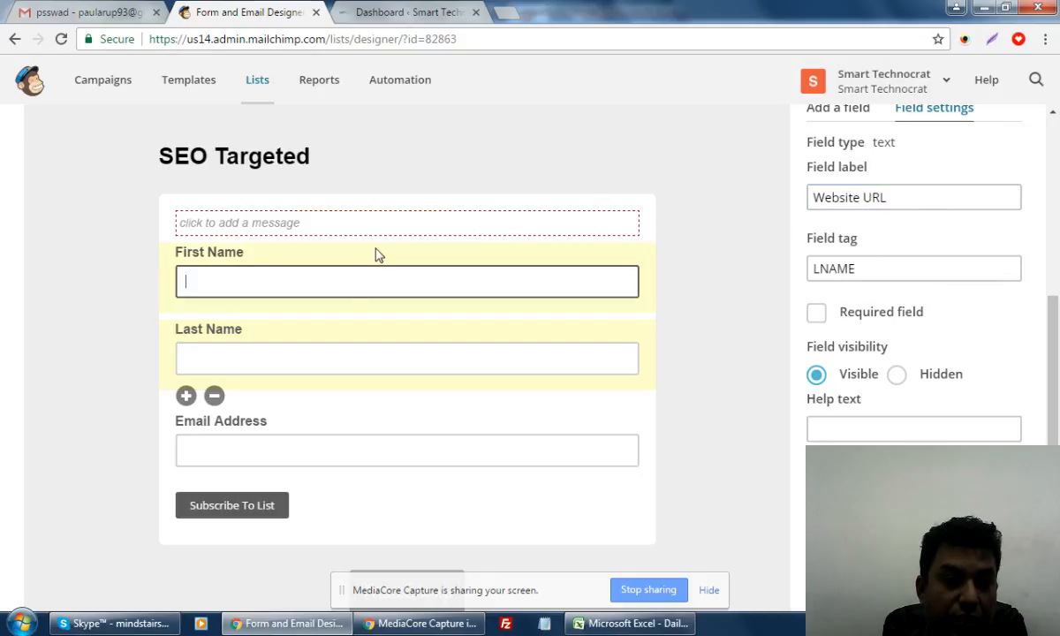
pyautogui.click(316, 371)
pyautogui.click(346, 346)
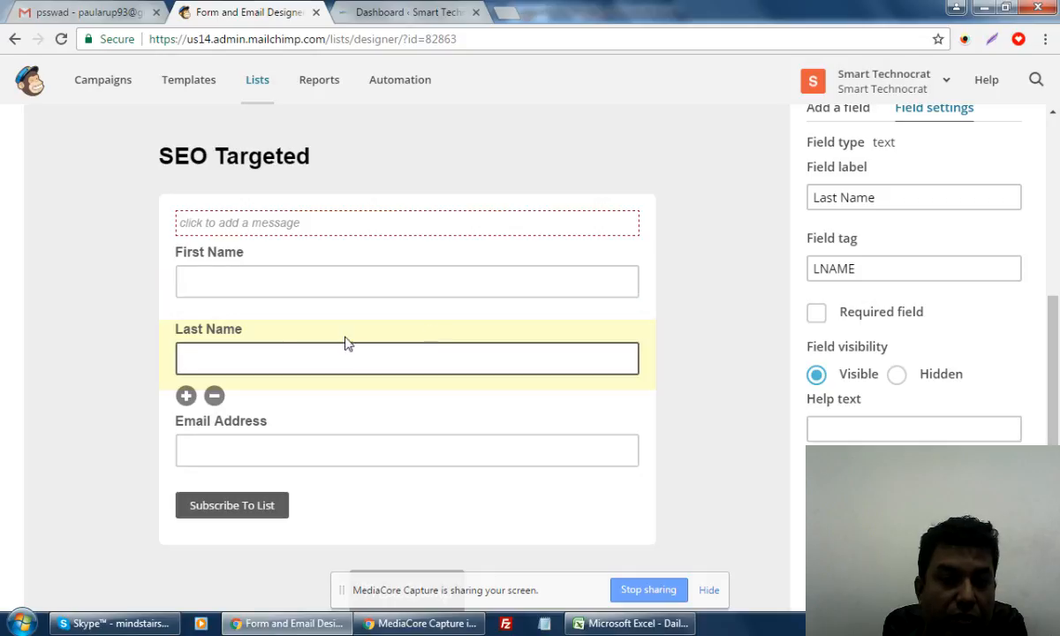
pyautogui.click(904, 197)
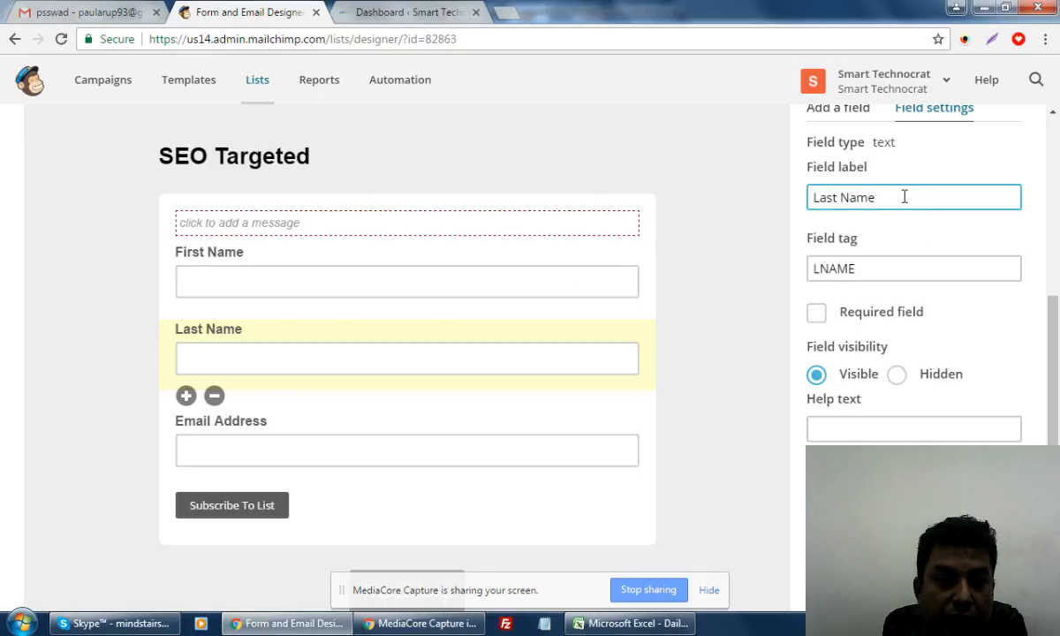
pyautogui.moveTo(904, 197); pyautogui.dragTo(792, 195)
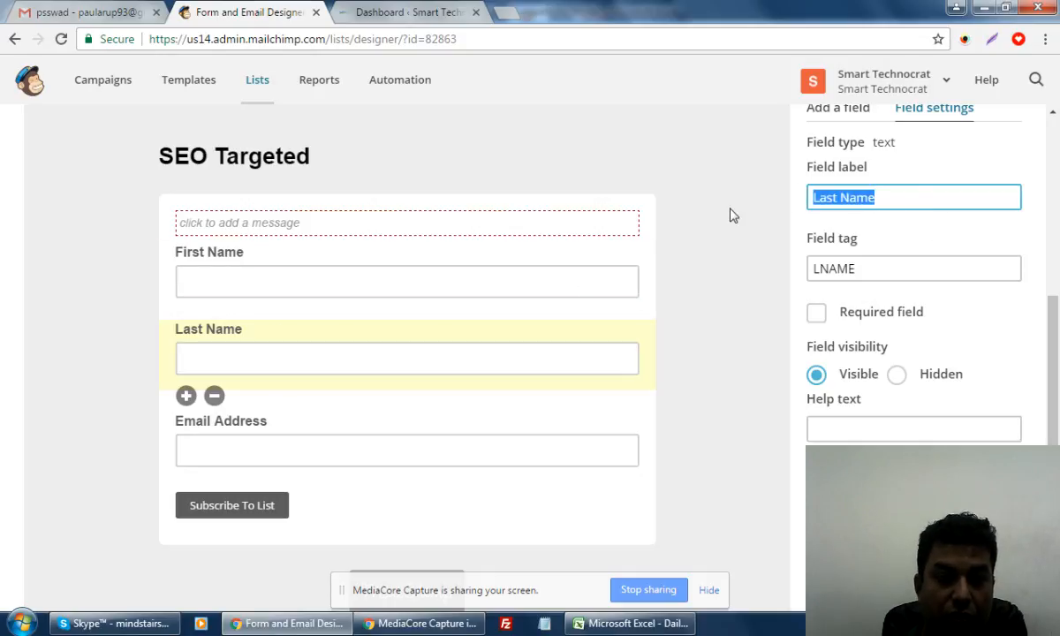
pyautogui.write('Website UR')
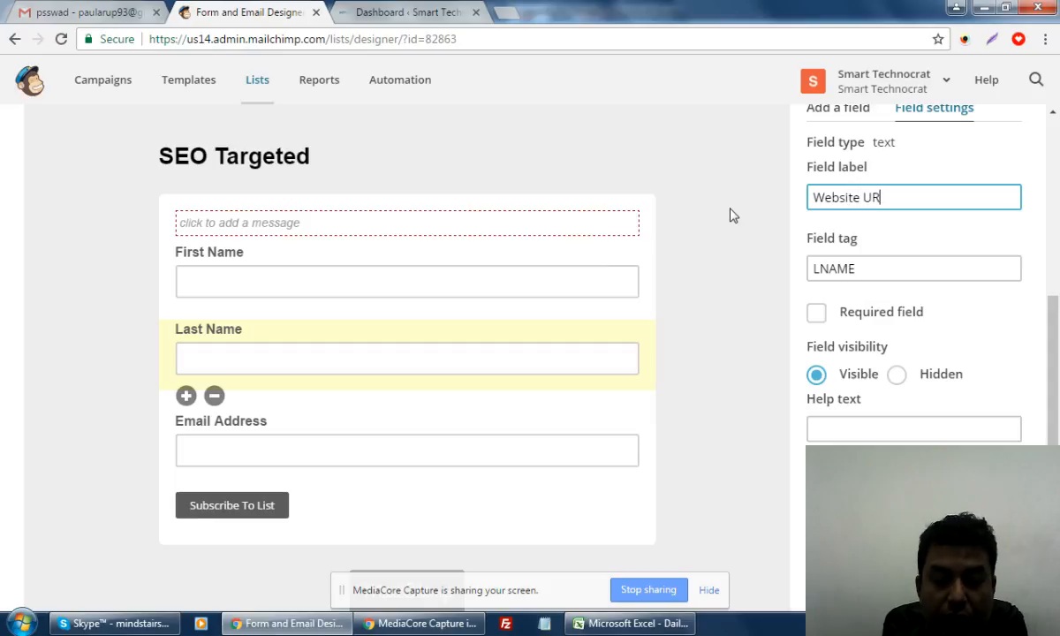
pyautogui.write('L')
pyautogui.click(846, 481)
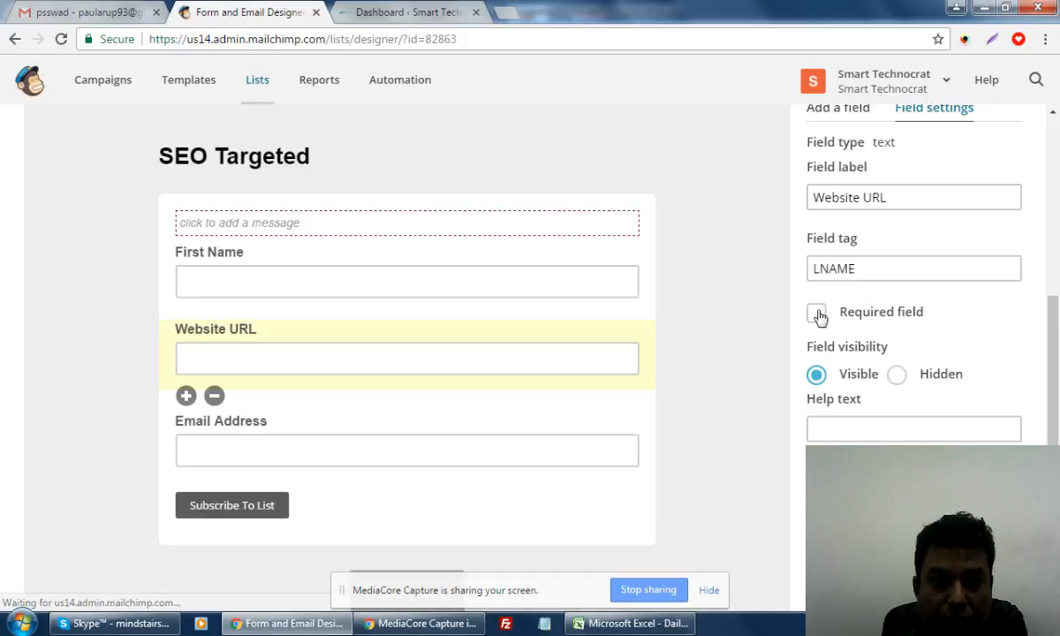
pyautogui.click(311, 267)
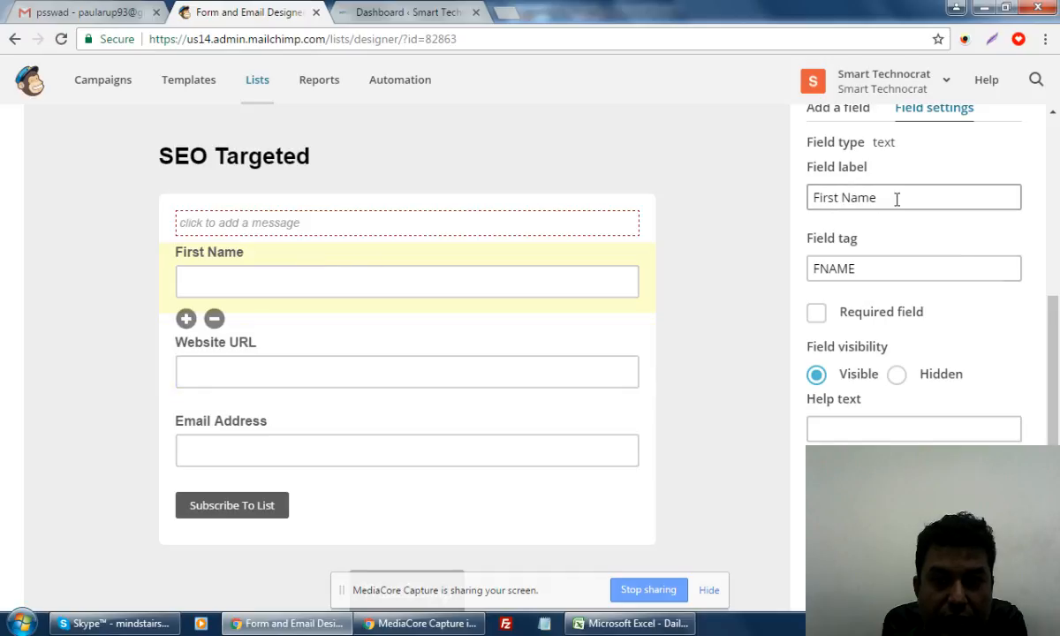
# Change the First Name field label to 'Your Name' and save it
pyautogui.moveTo(894, 199); pyautogui.dragTo(814, 199)
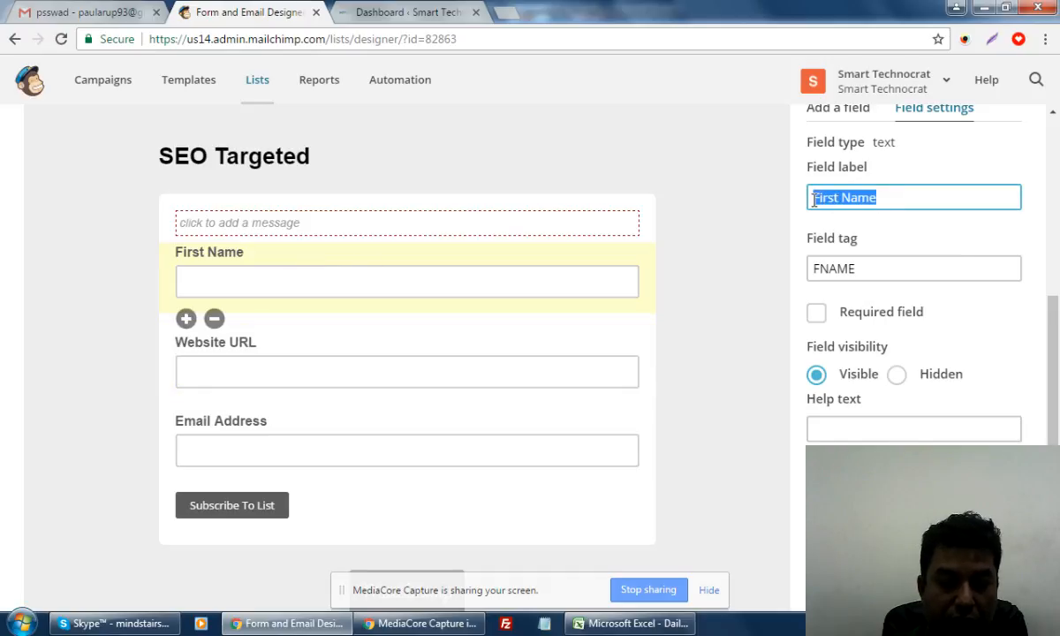
pyautogui.write('Your Name')
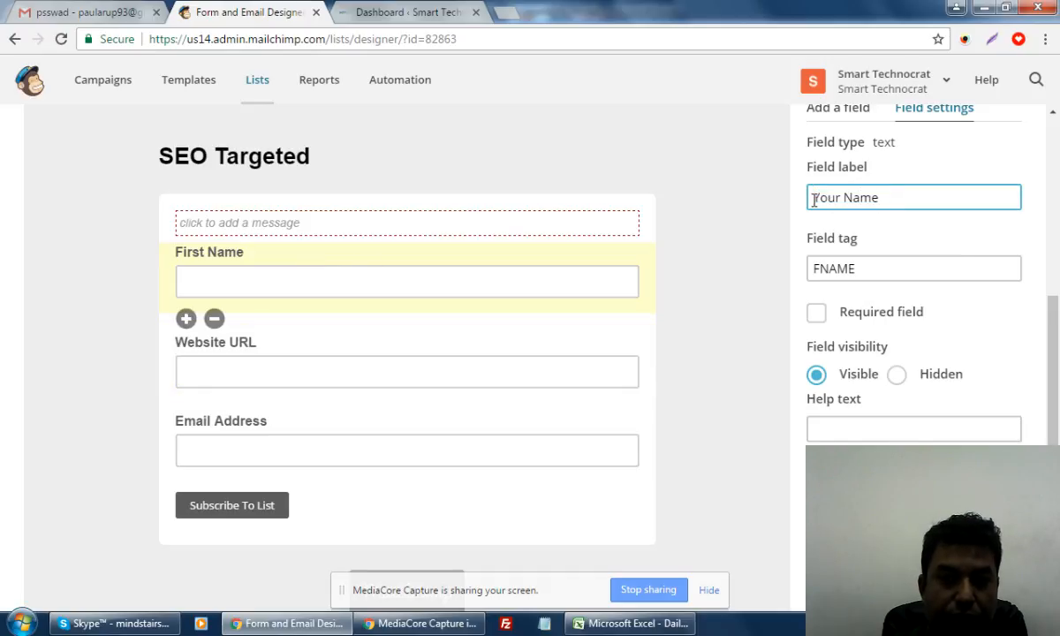
pyautogui.click(847, 552)
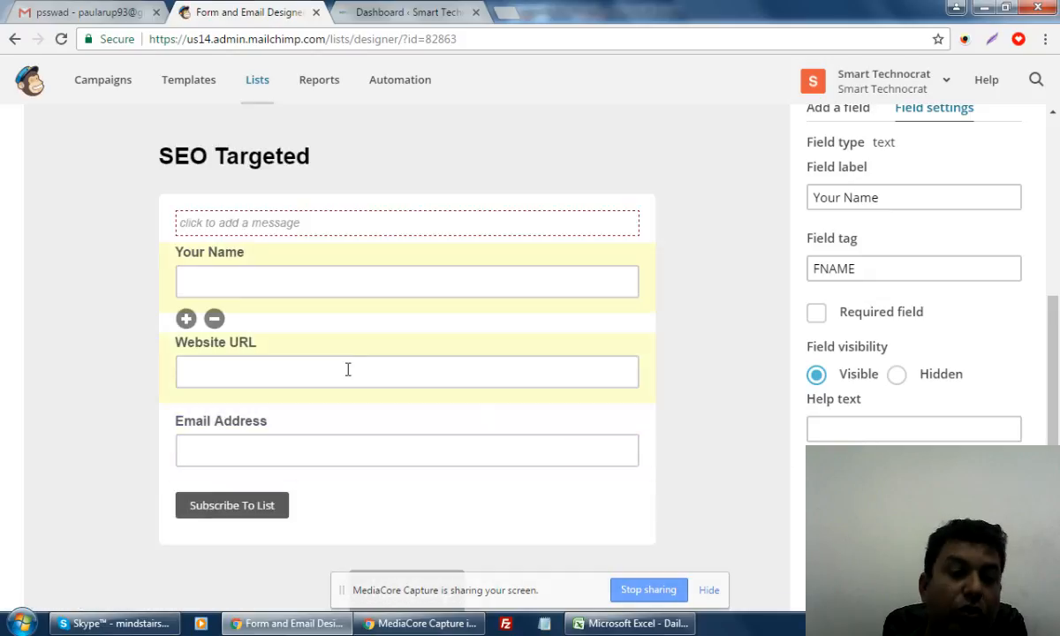
pyautogui.scroll(-1, 389, 443)
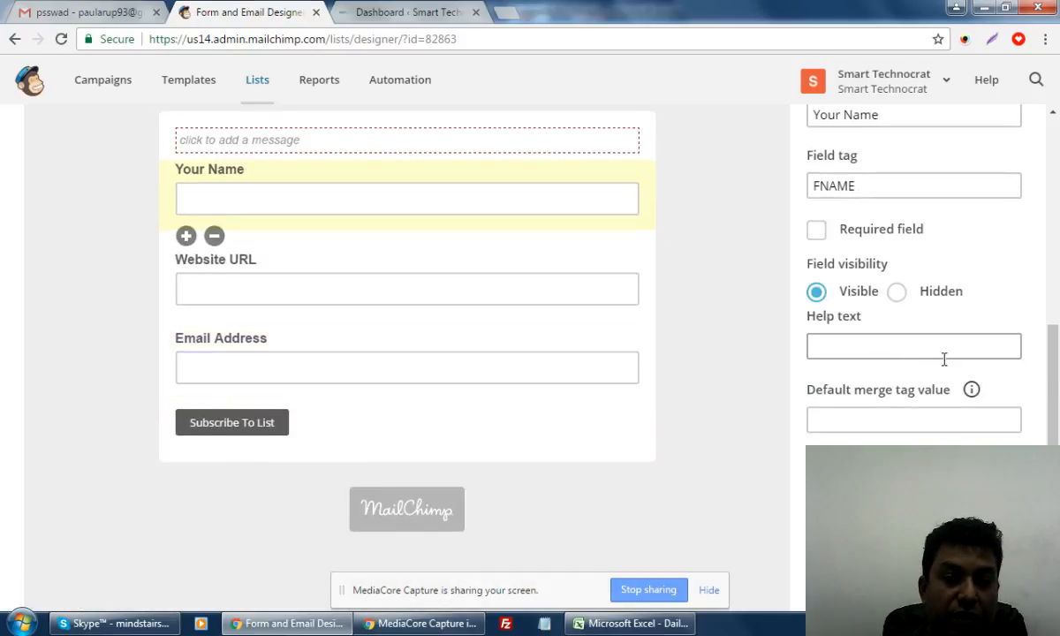
pyautogui.scroll(3, 788, 416)
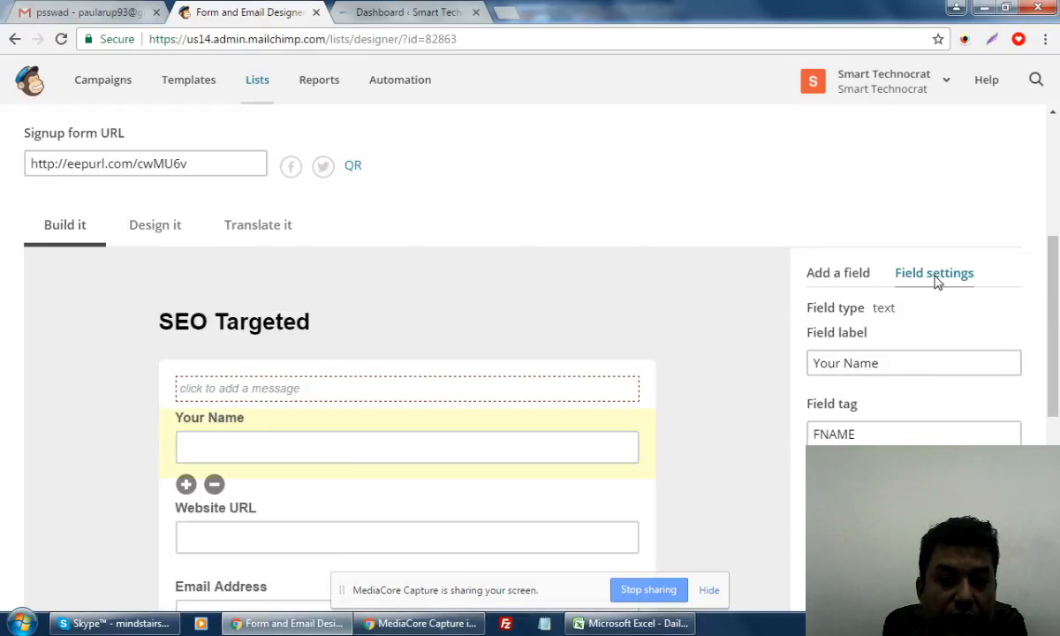
# Add a Phone Number field below Email Address from the Add a field list
pyautogui.click(835, 273)
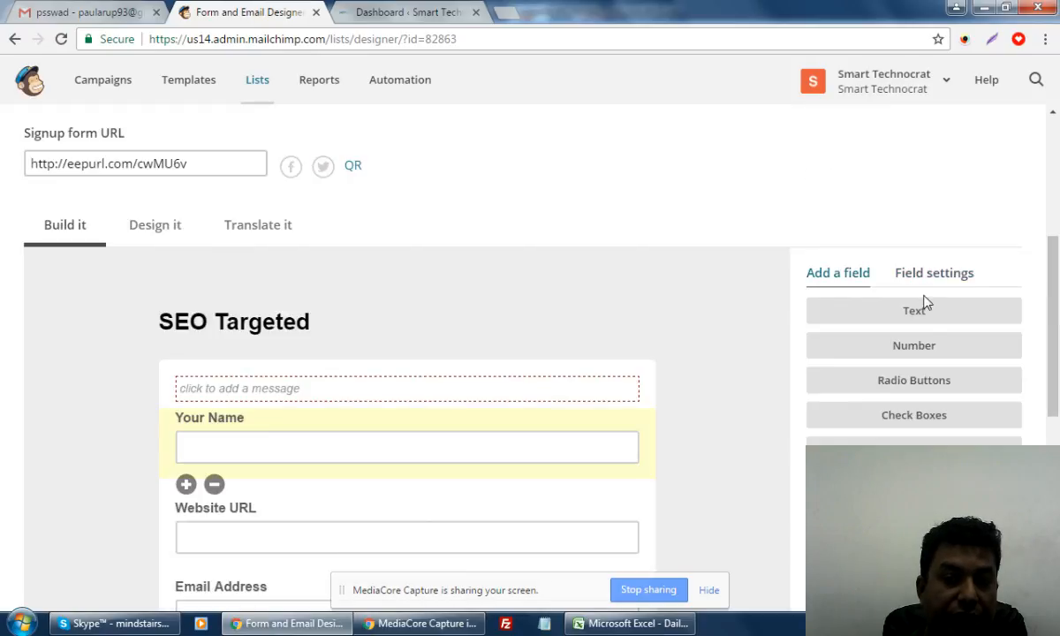
pyautogui.scroll(-2, 927, 317)
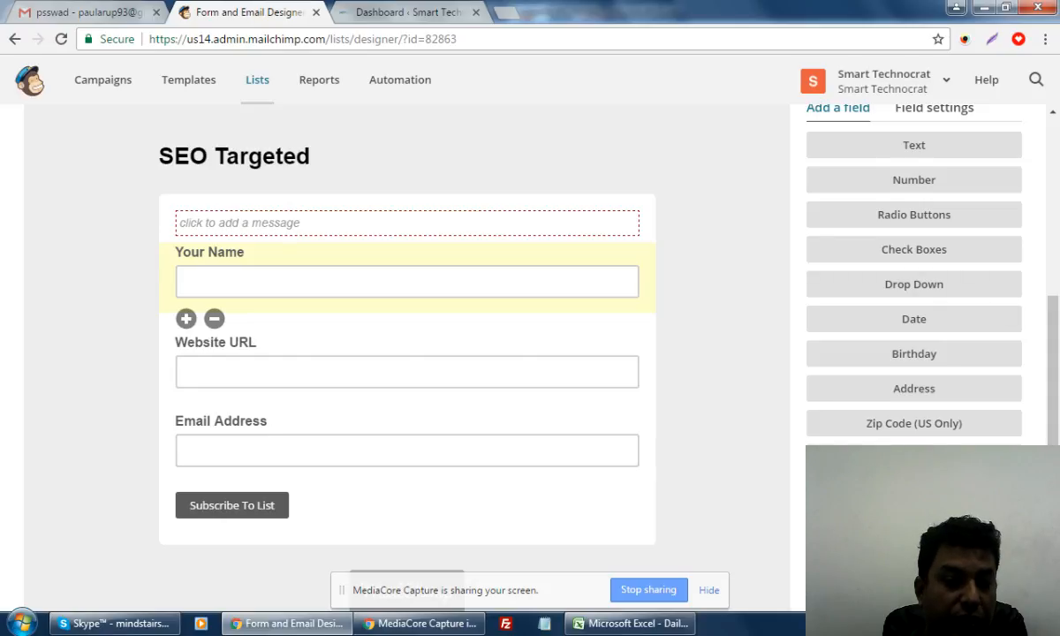
pyautogui.press('F5')
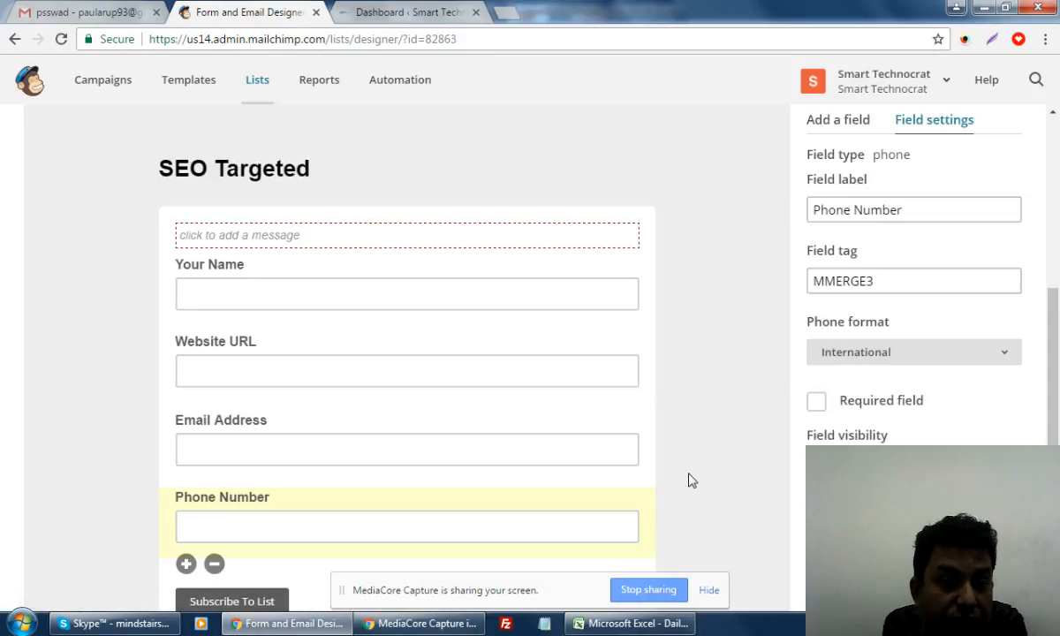
pyautogui.scroll(-2, 689, 480)
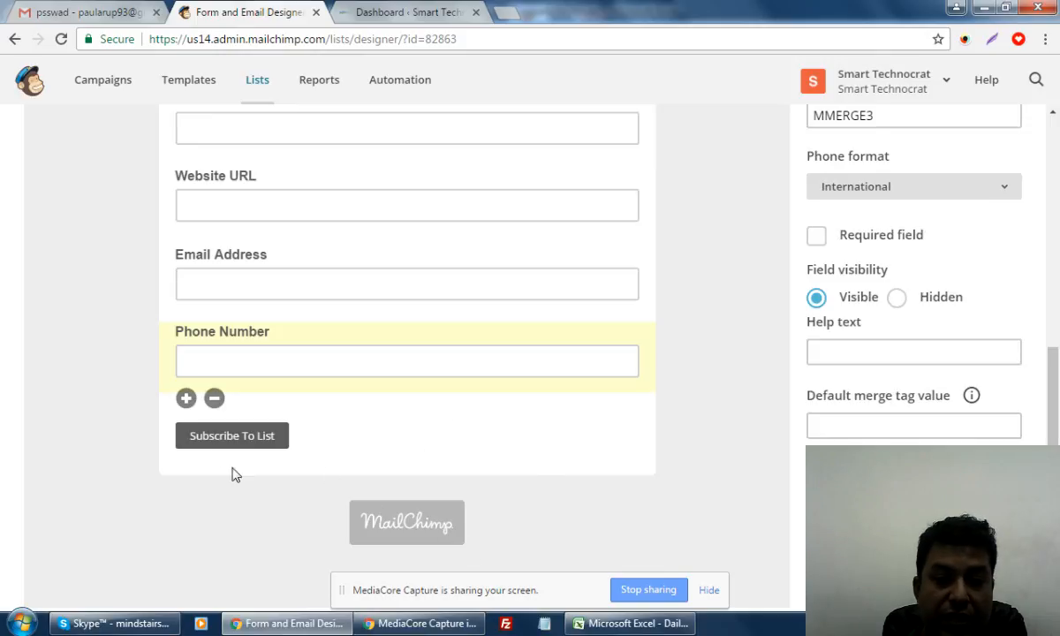
pyautogui.scroll(4, 487, 435)
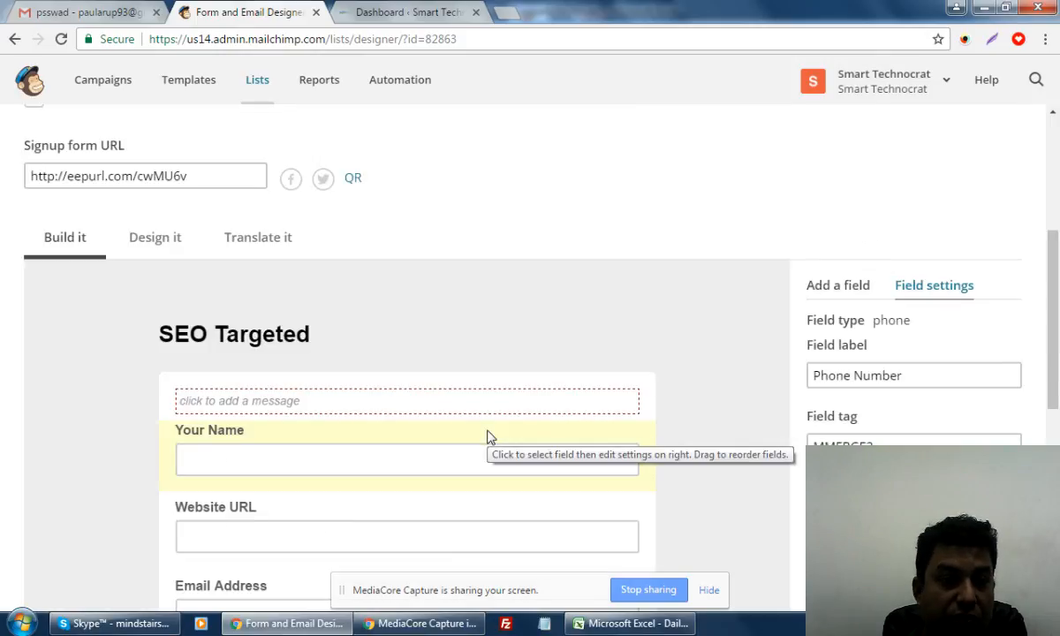
pyautogui.scroll(-5, 491, 437)
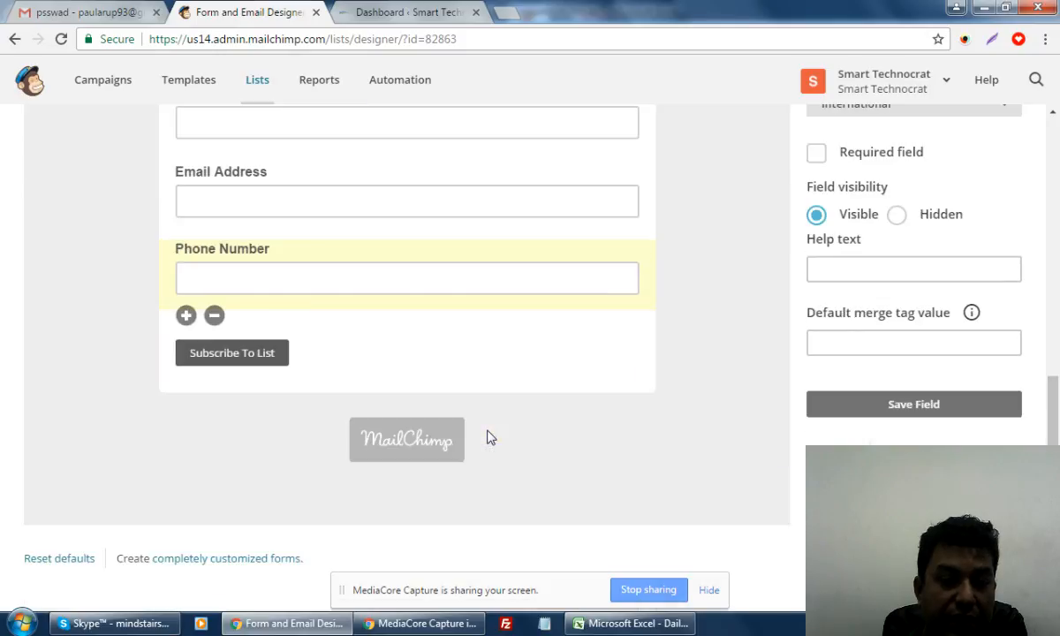
pyautogui.scroll(5, 491, 437)
# Open the form's 'SEO Targeted' heading in the content editor from the design settings
pyautogui.click(159, 238)
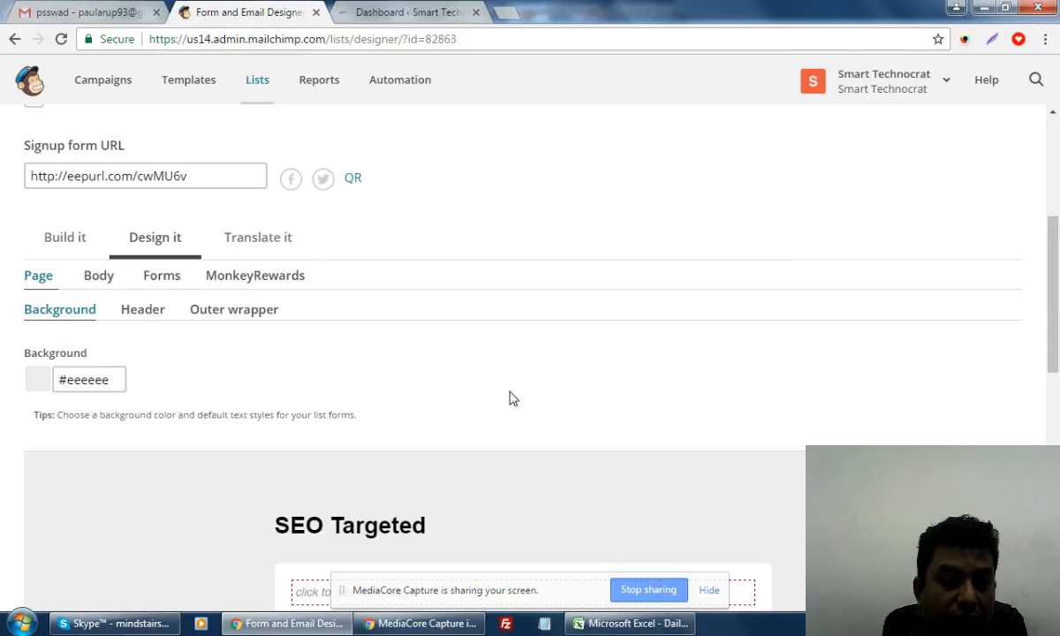
pyautogui.scroll(-5, 510, 396)
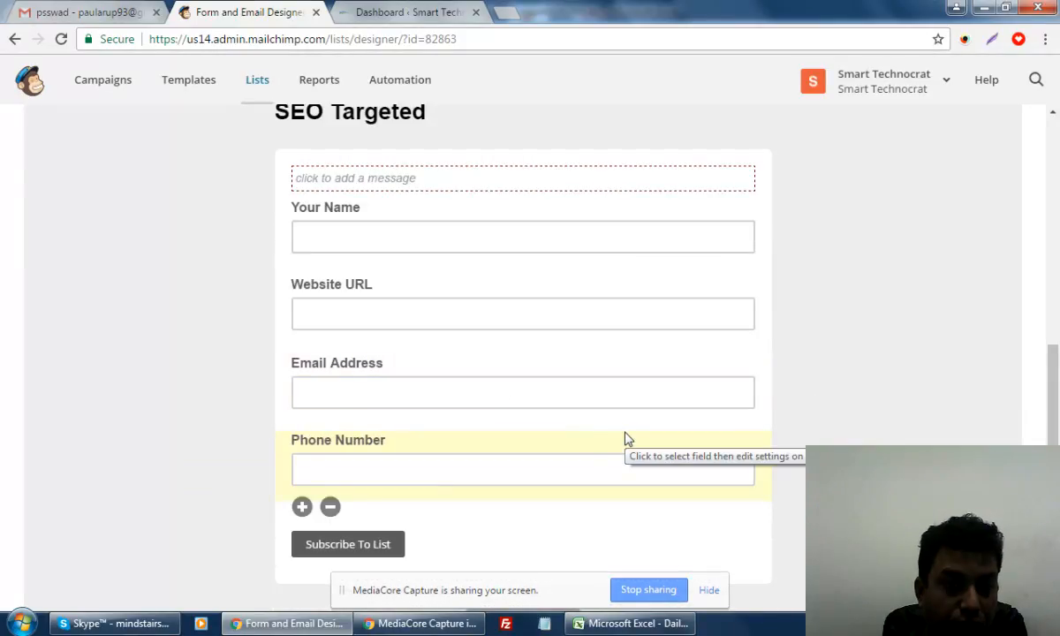
pyautogui.scroll(3, 622, 439)
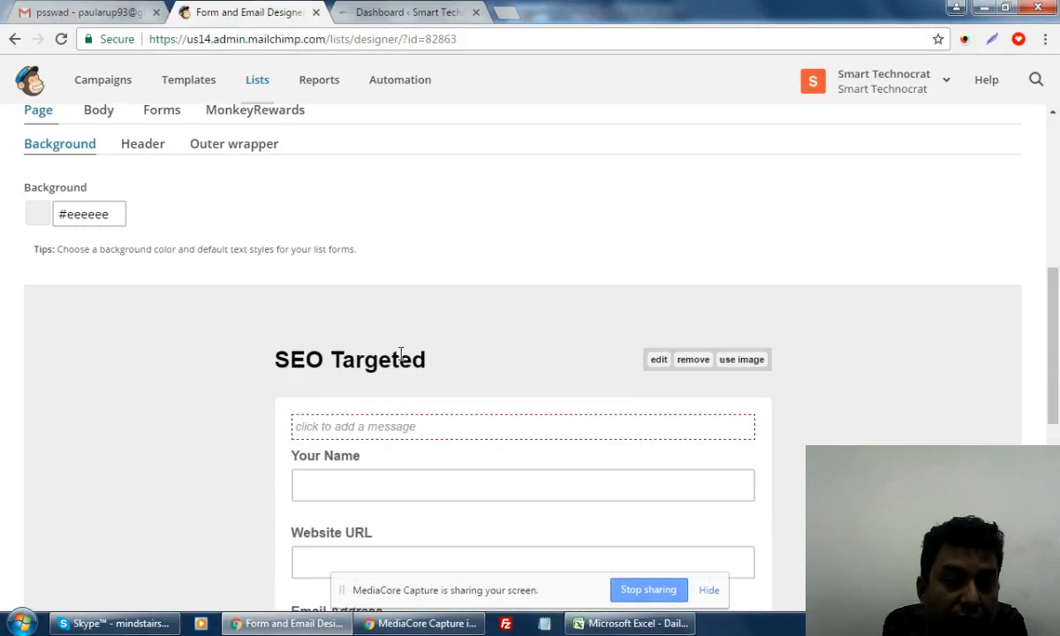
pyautogui.click(658, 359)
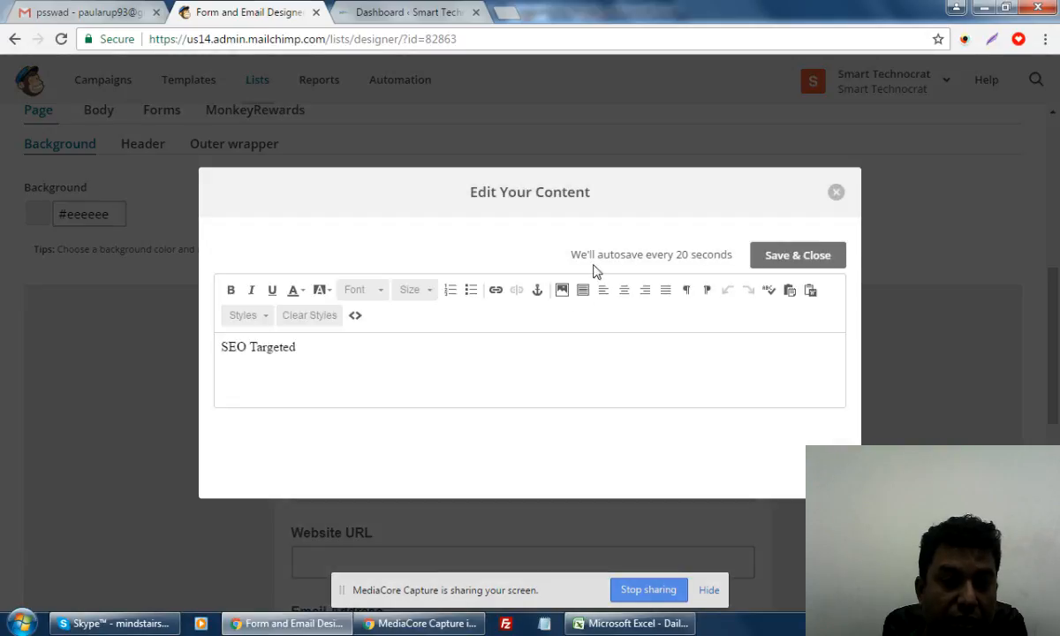
# Change the heading to 'Get a FREE Analysis Report for Your Website & 30 Day FREE Training for Google Top Ranking!!!!' and save
pyautogui.moveTo(304, 347); pyautogui.dragTo(221, 345)
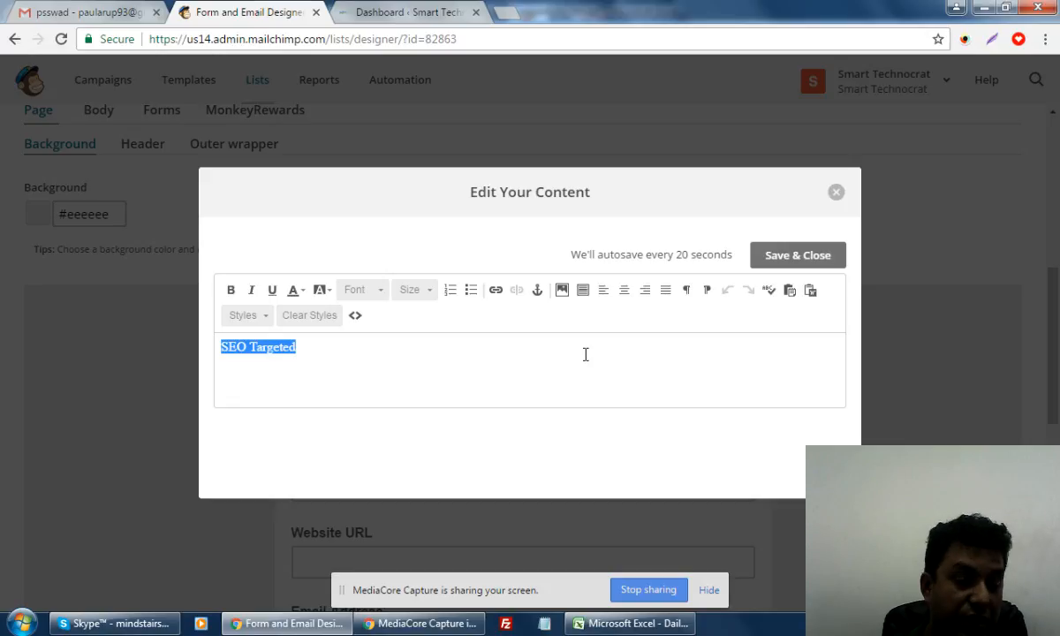
pyautogui.write('Get a')
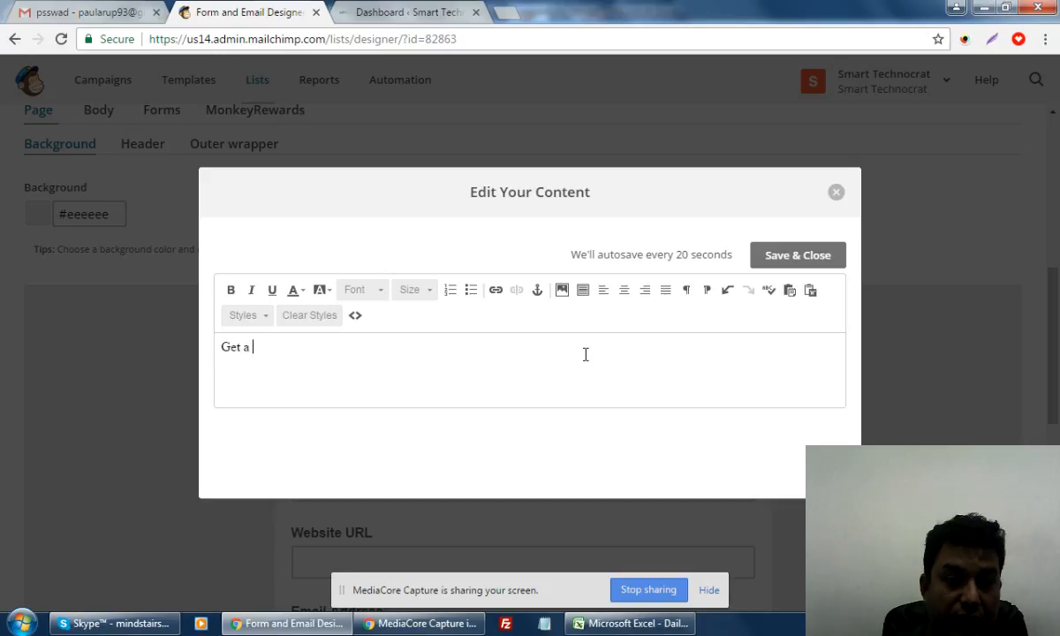
pyautogui.write(' F')
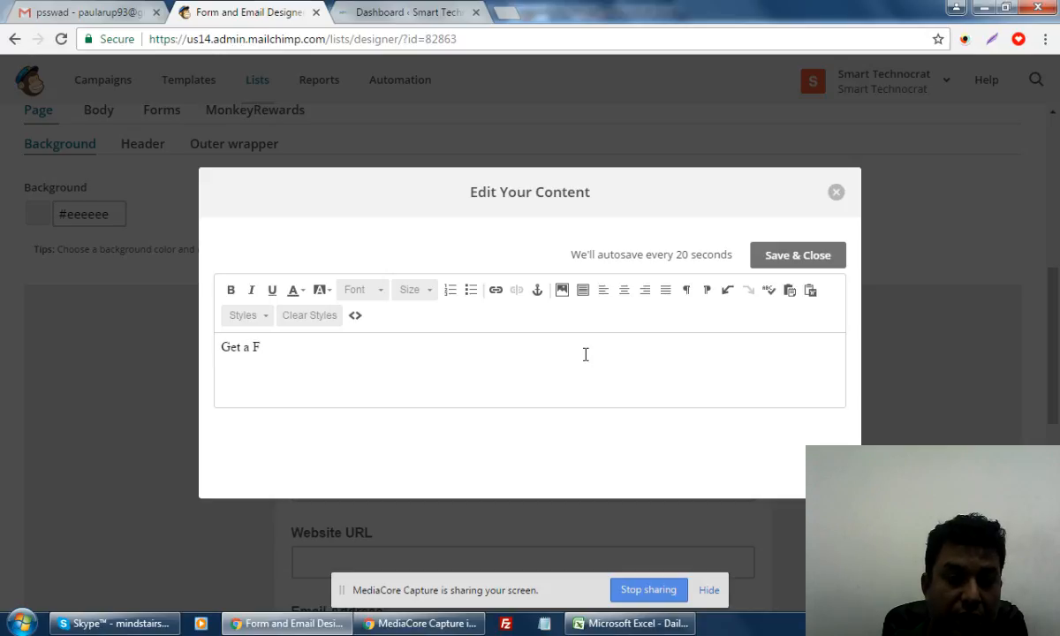
pyautogui.write('REE An')
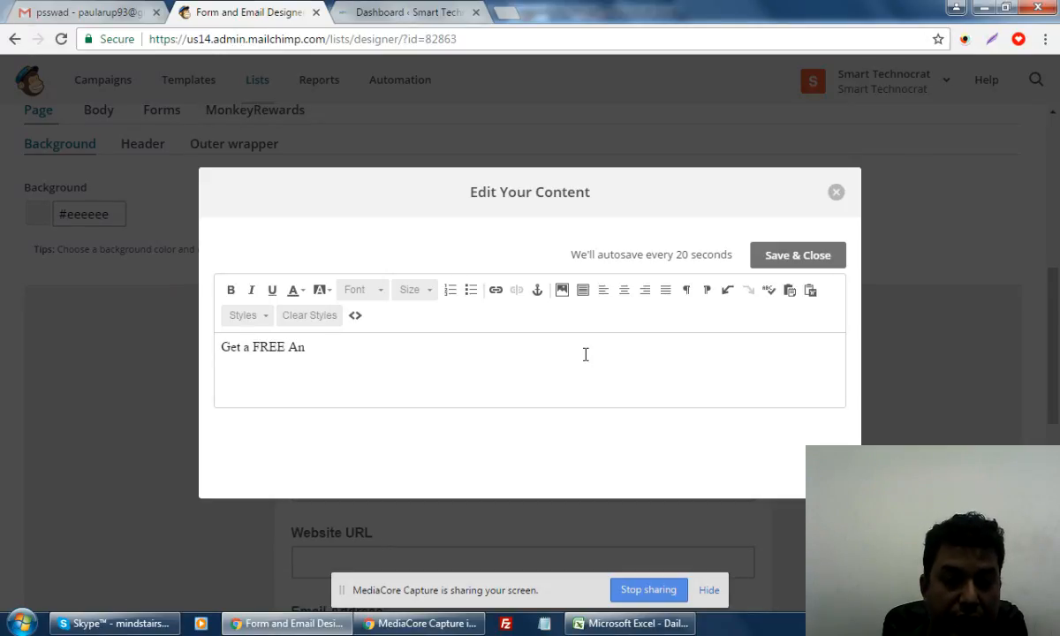
pyautogui.write('alysis Teport')
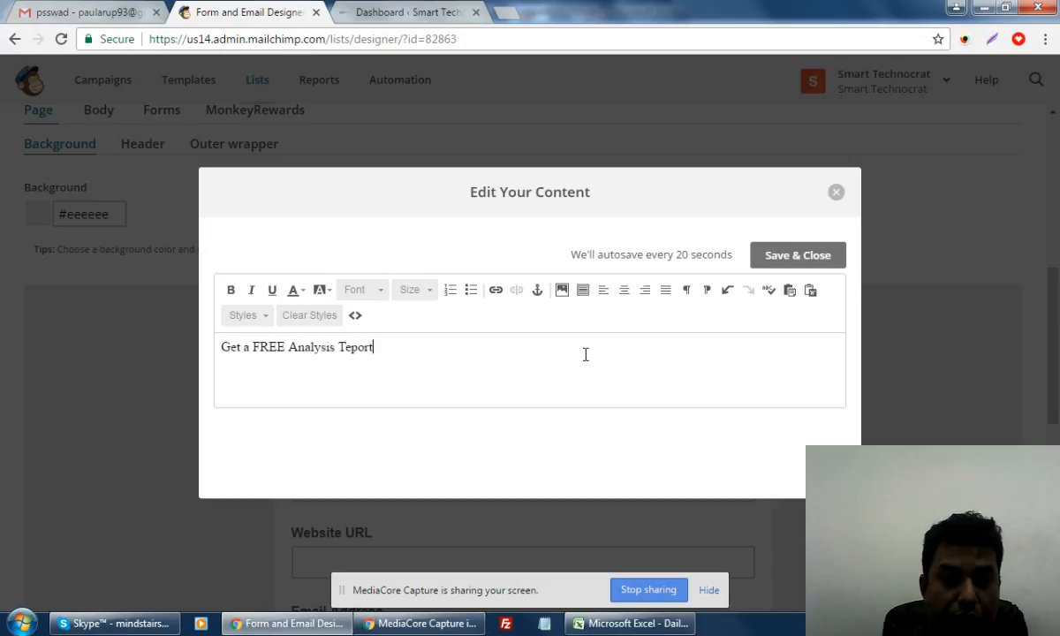
pyautogui.press('BackSpace')
pyautogui.press('BackSpace')
pyautogui.press('BackSpace')
pyautogui.press('BackSpace')
pyautogui.press('BackSpace')
pyautogui.press('BackSpace')
pyautogui.write('Re')
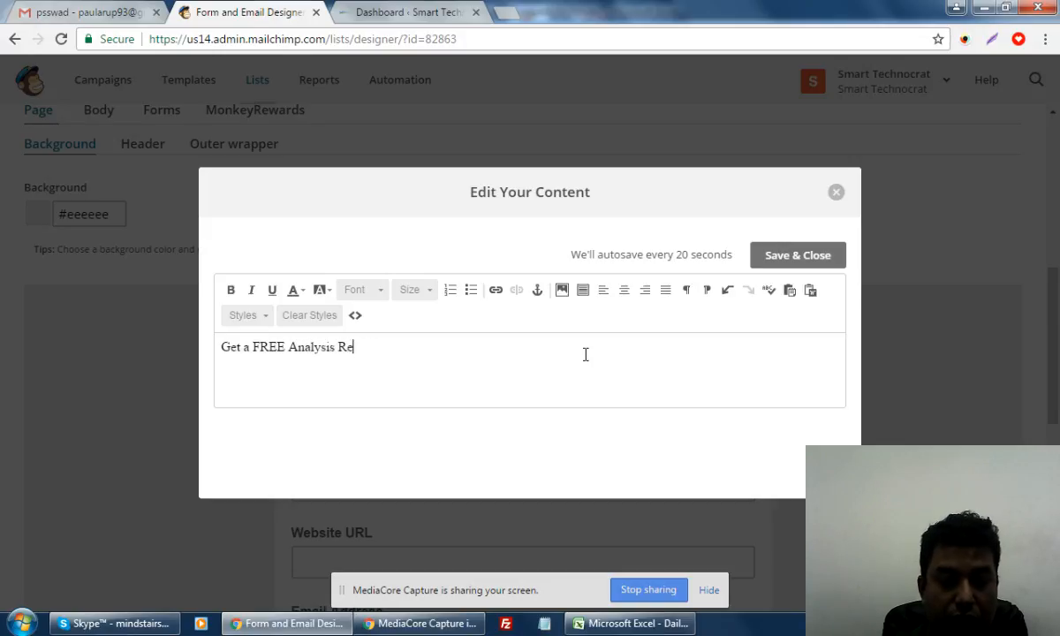
pyautogui.write('port for Your ')
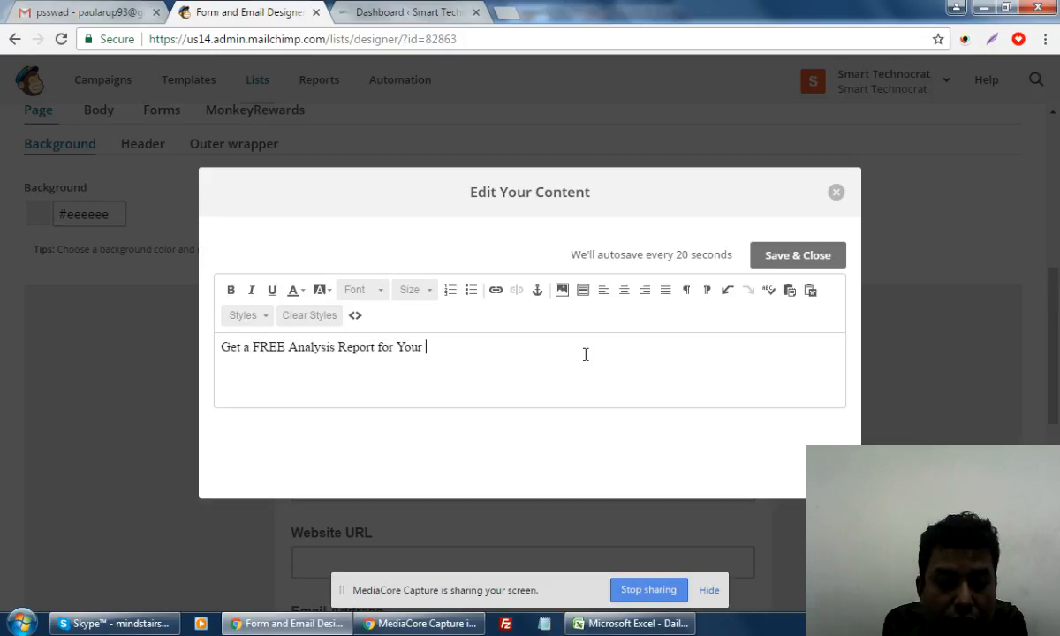
pyautogui.write('Website & 3')
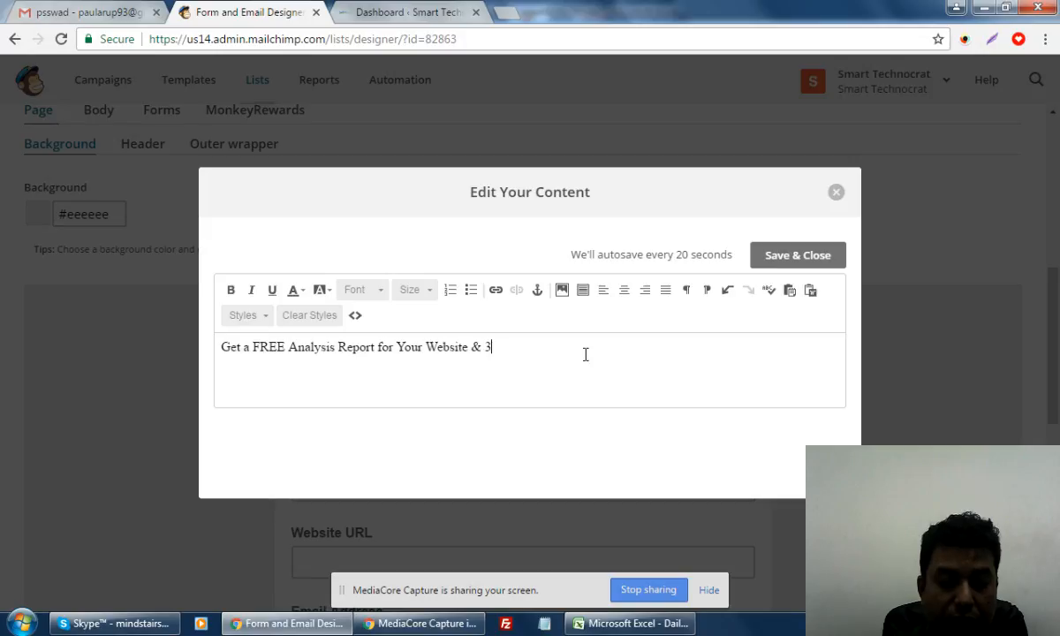
pyautogui.write('0 Day')
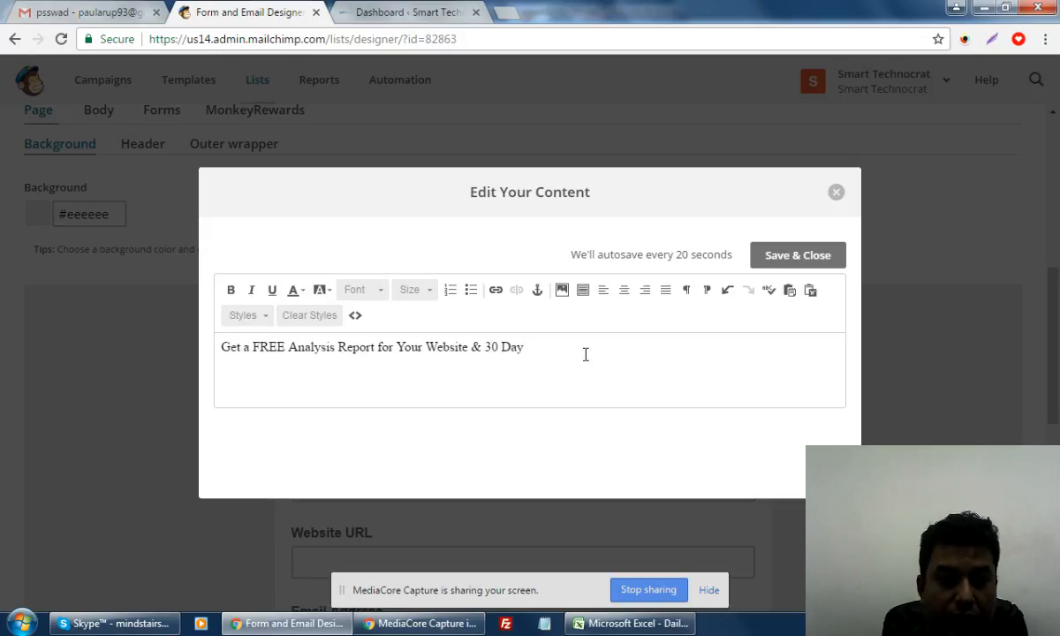
pyautogui.write(' FREE T')
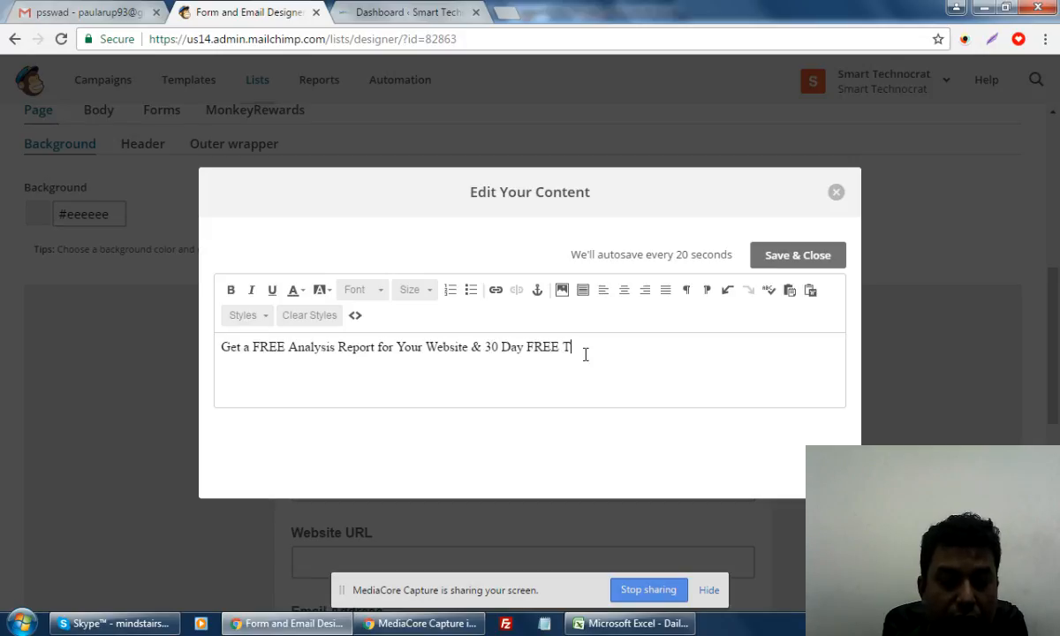
pyautogui.write('raining')
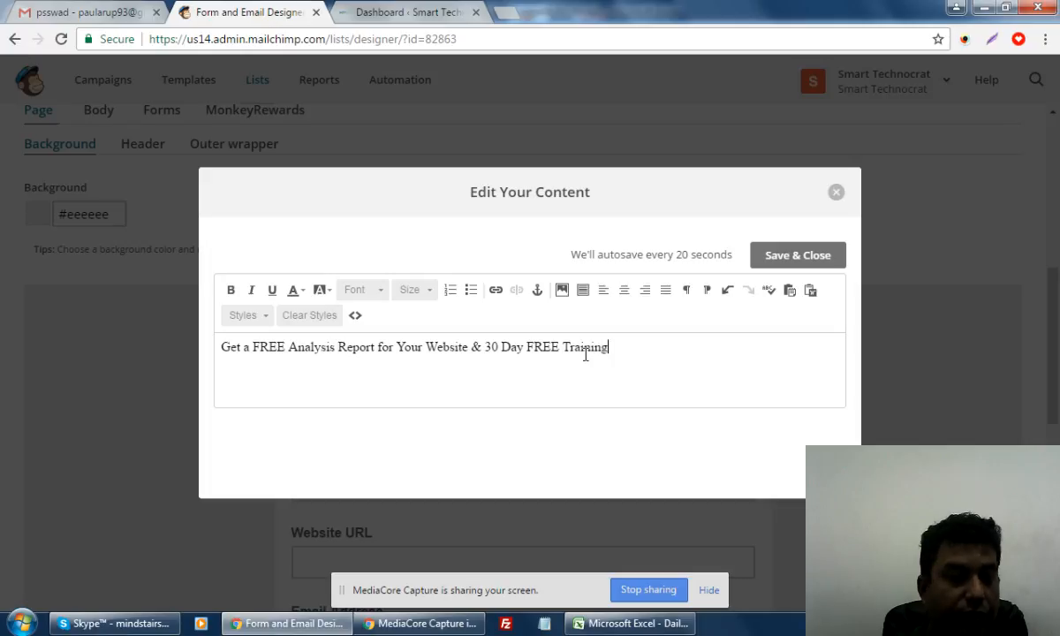
pyautogui.write(' for ')
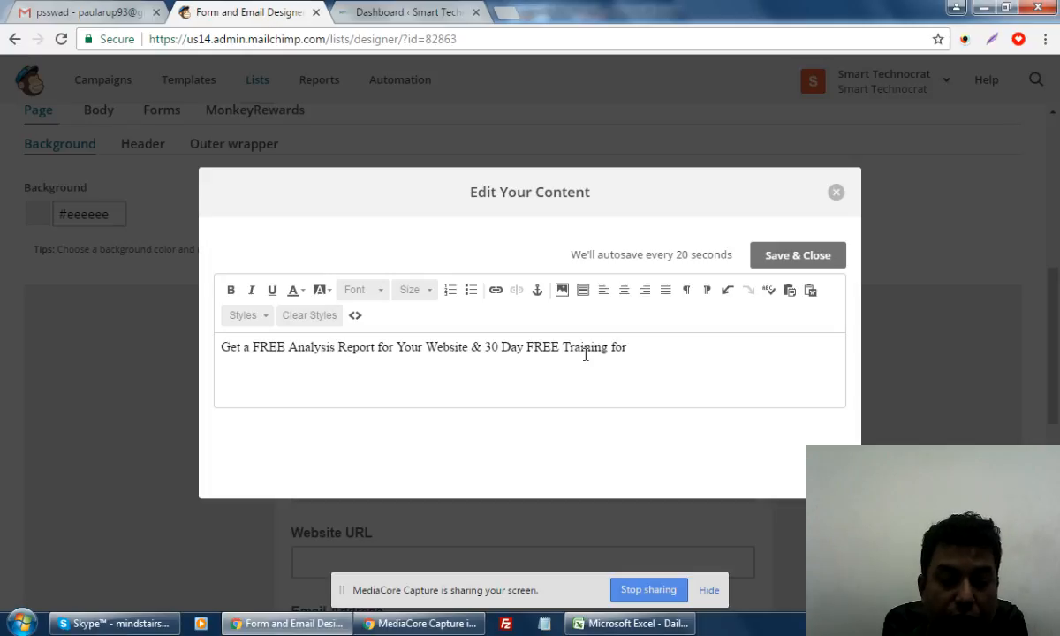
pyautogui.write('Google T')
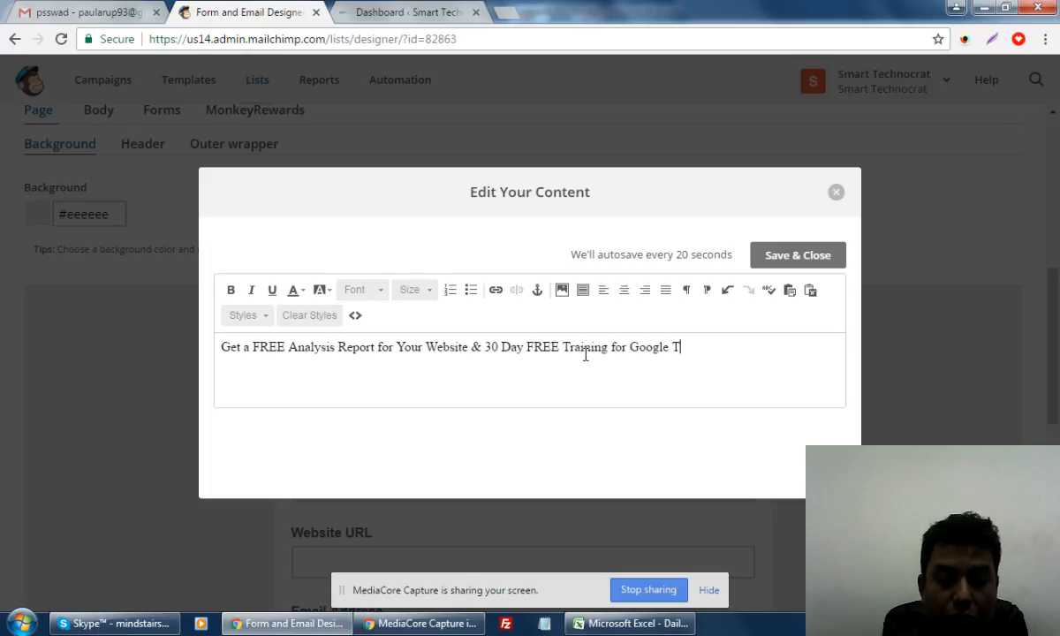
pyautogui.write('op Rank')
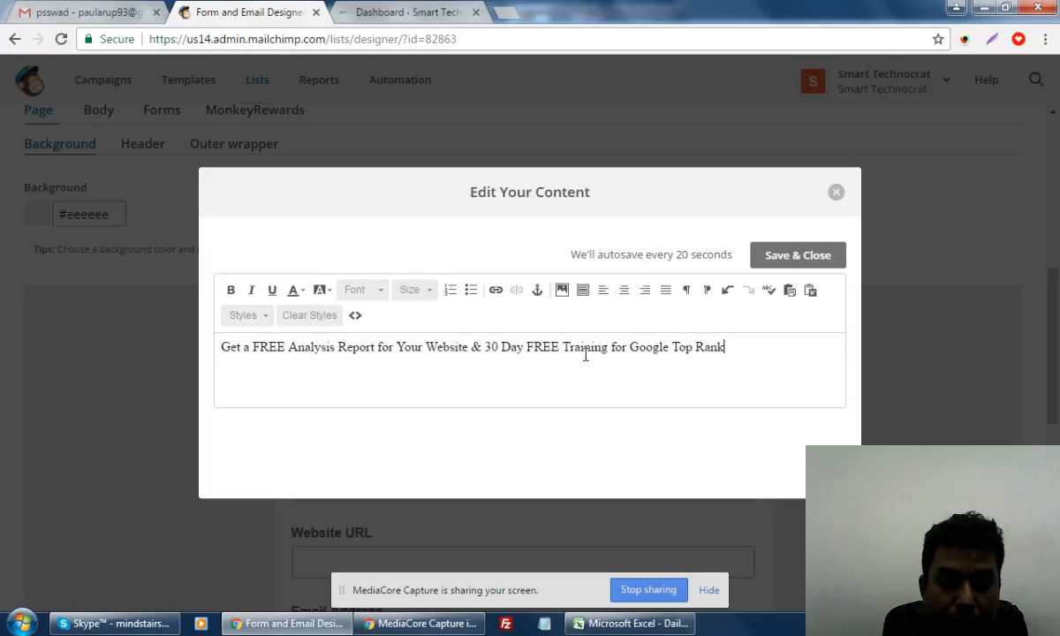
pyautogui.write('ing!!!')
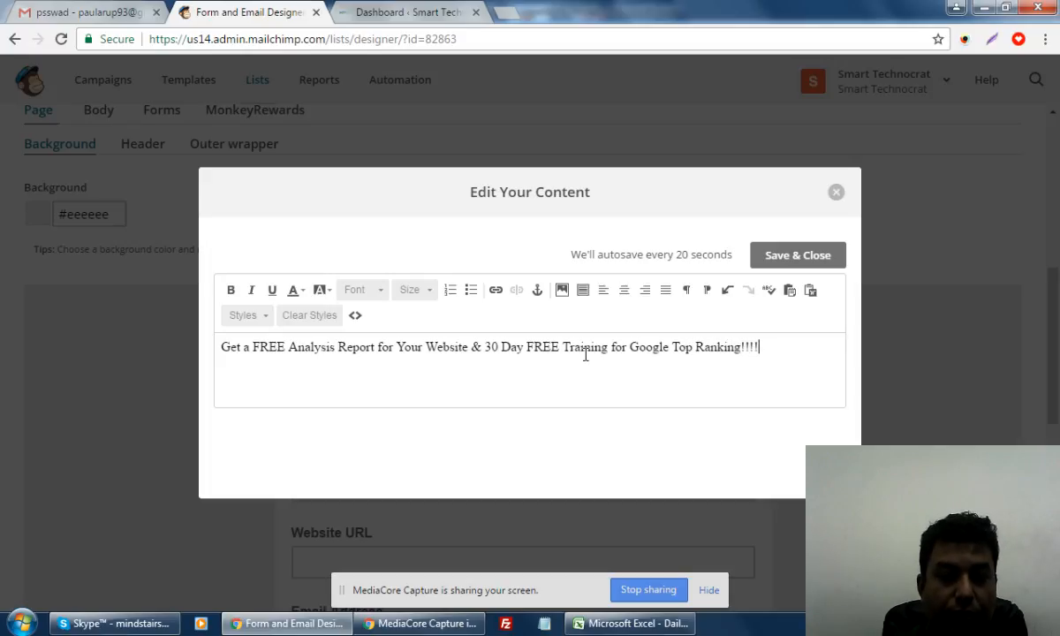
pyautogui.write('!')
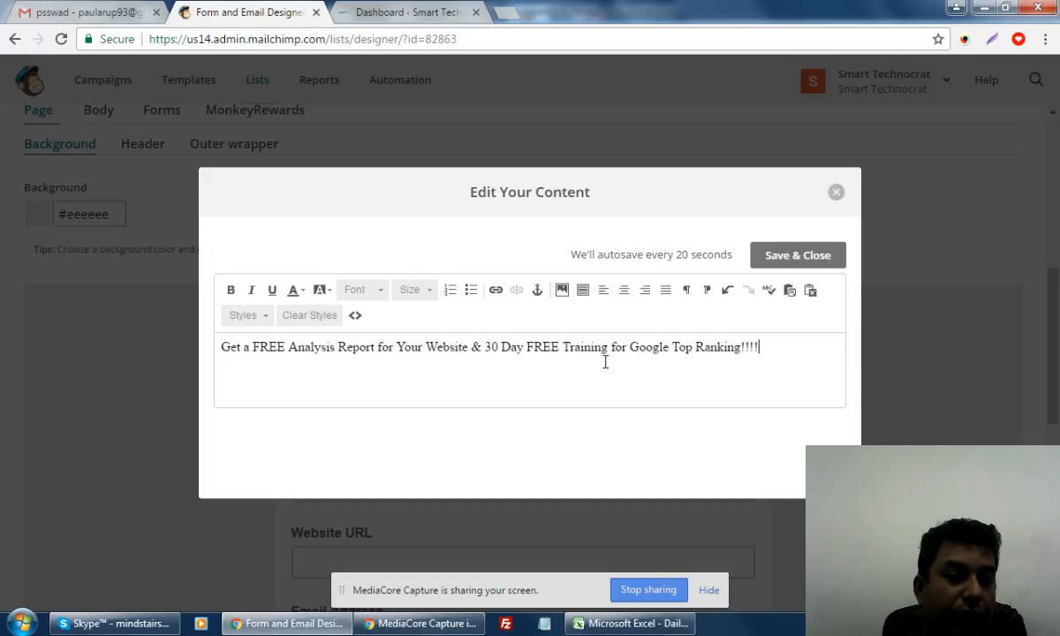
pyautogui.click(793, 258)
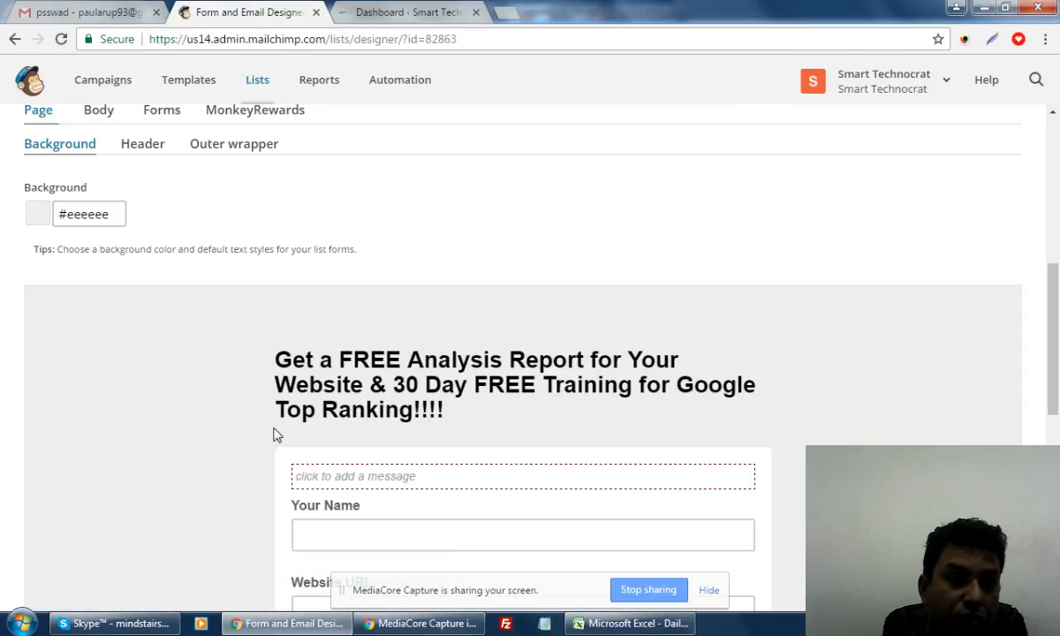
pyautogui.scroll(-2, 151, 477)
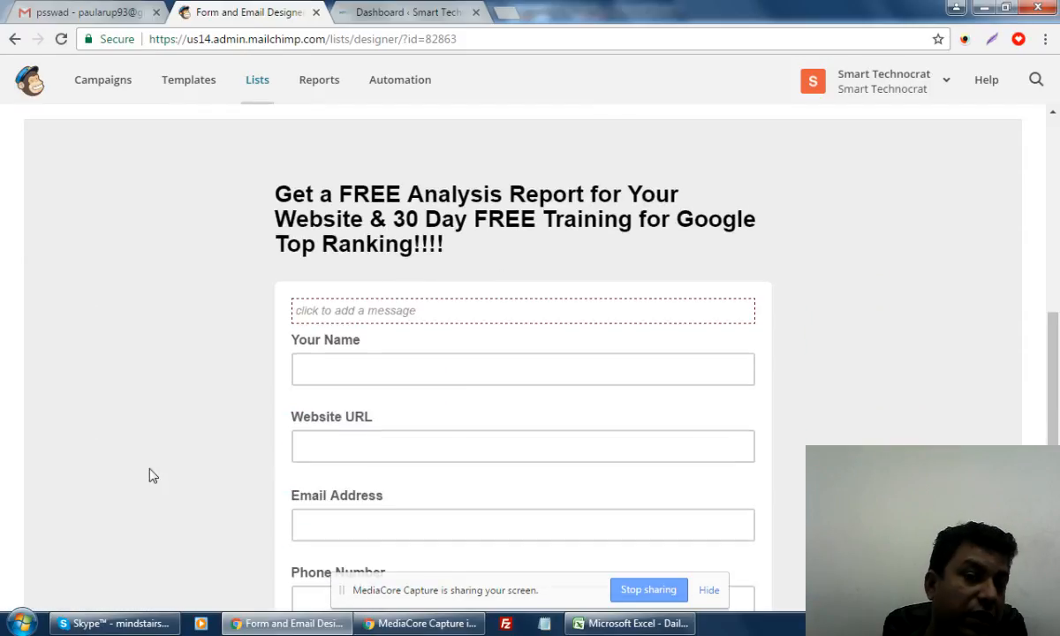
pyautogui.scroll(-4, 150, 477)
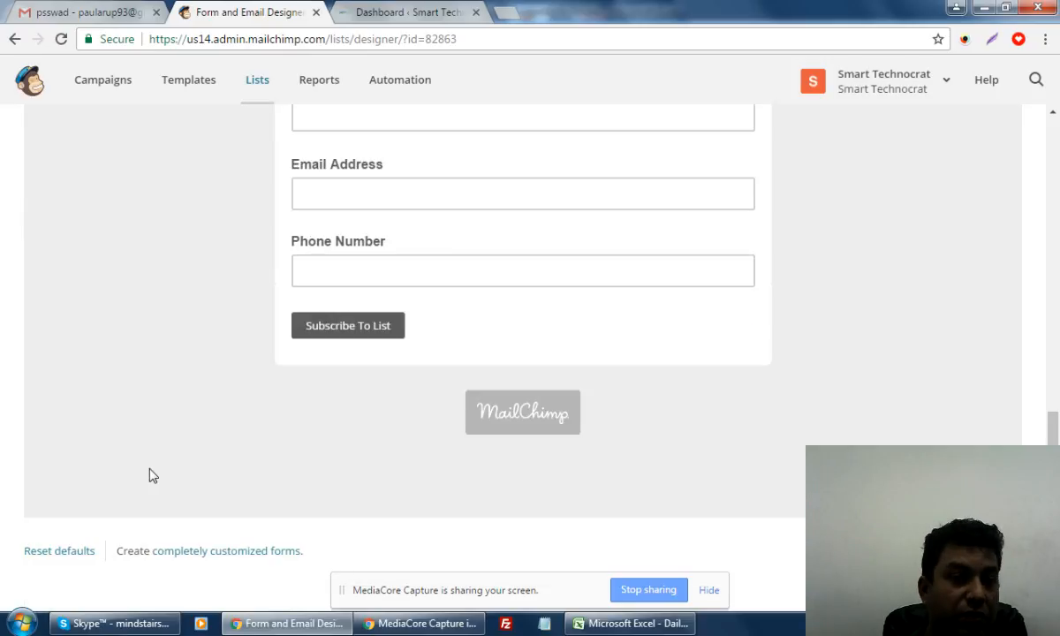
pyautogui.scroll(2, 150, 476)
pyautogui.scroll(-3, 151, 476)
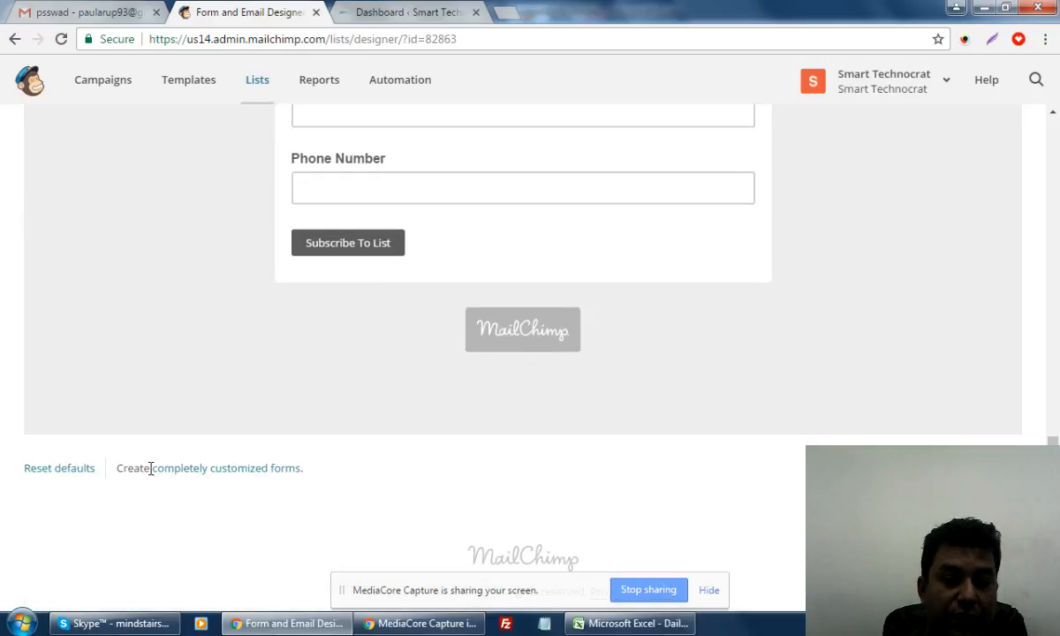
pyautogui.scroll(10, 412, 456)
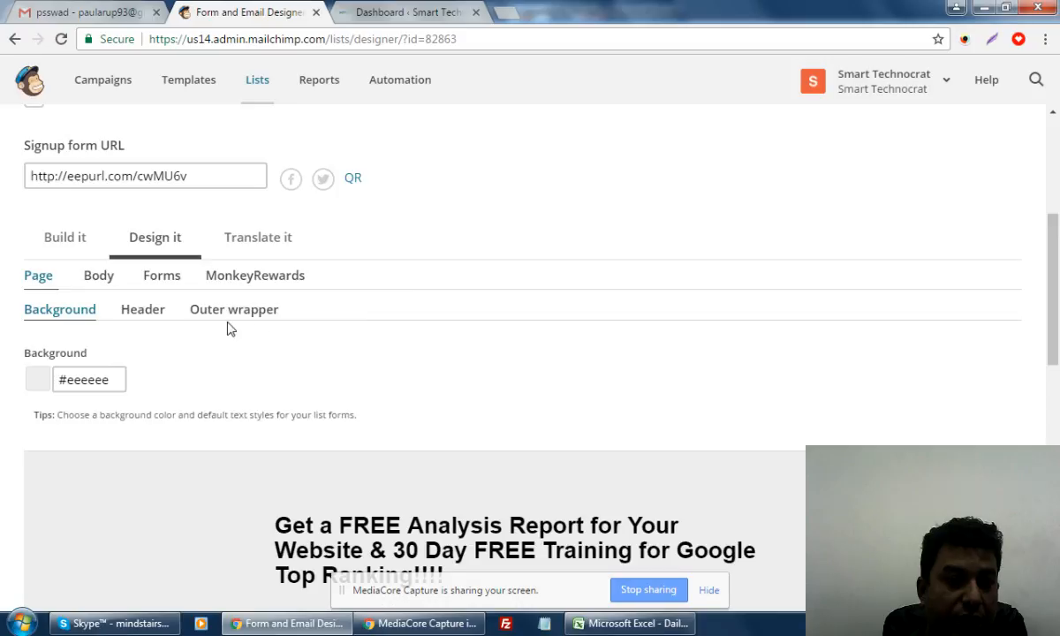
pyautogui.click(231, 311)
pyautogui.scroll(-5, 228, 318)
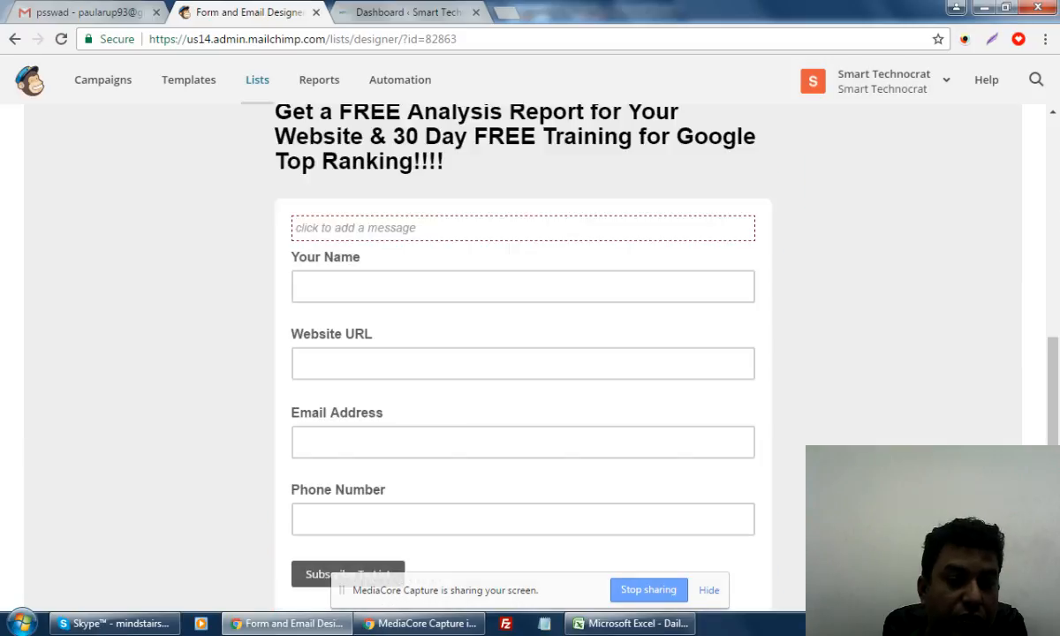
pyautogui.scroll(4, 953, 432)
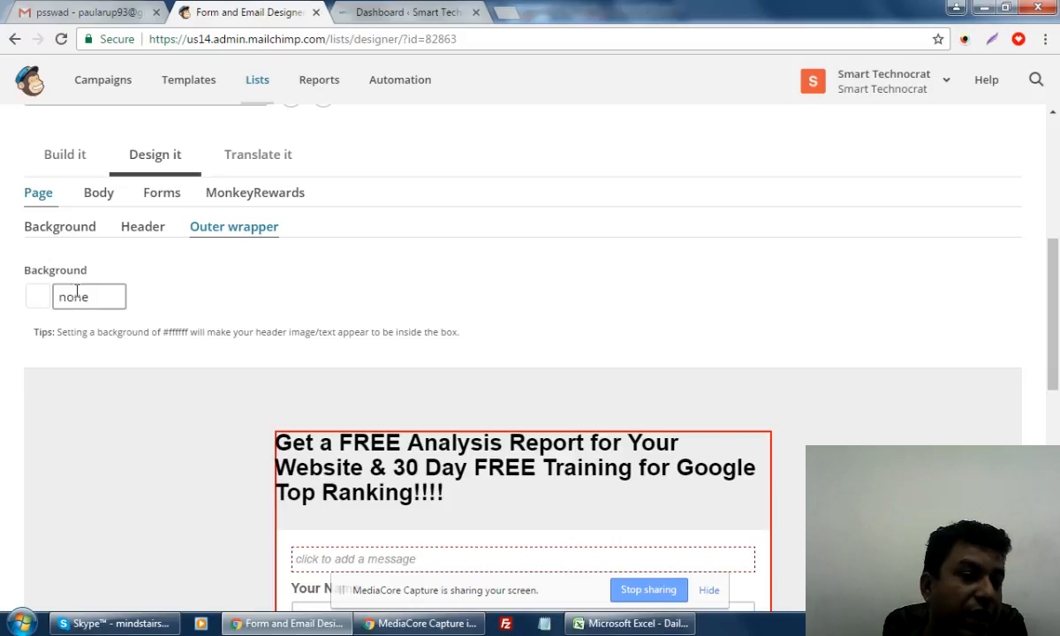
pyautogui.scroll(5, 568, 259)
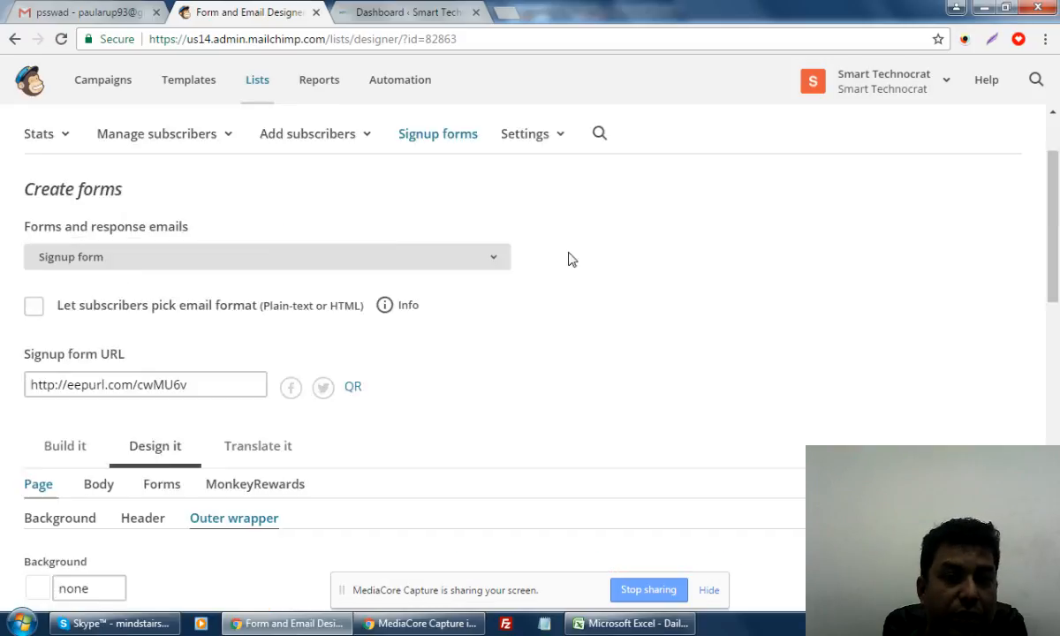
pyautogui.scroll(-10, 522, 433)
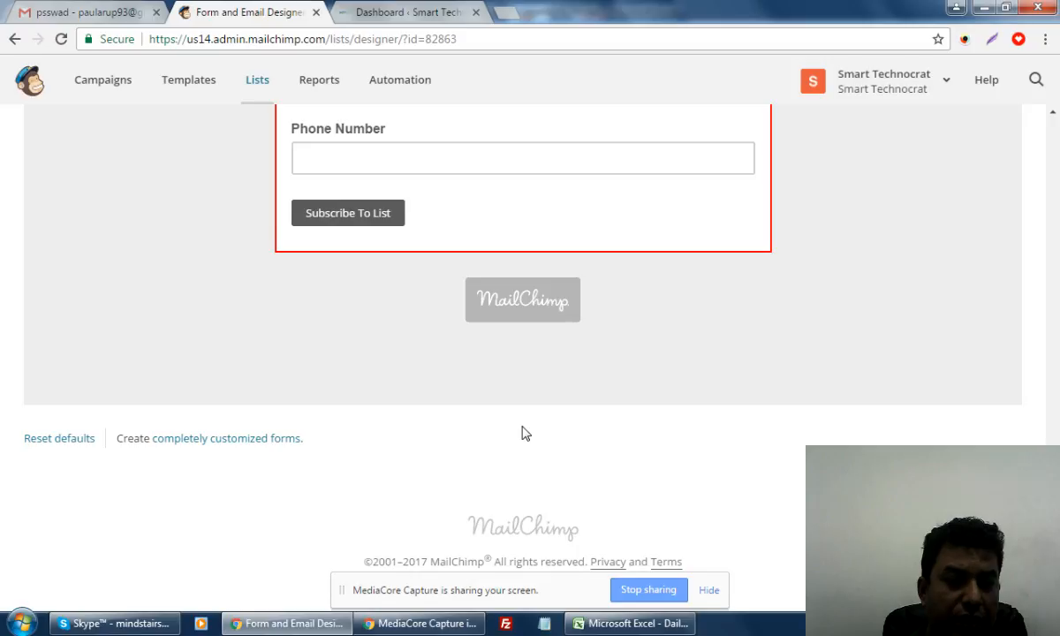
pyautogui.scroll(10, 522, 433)
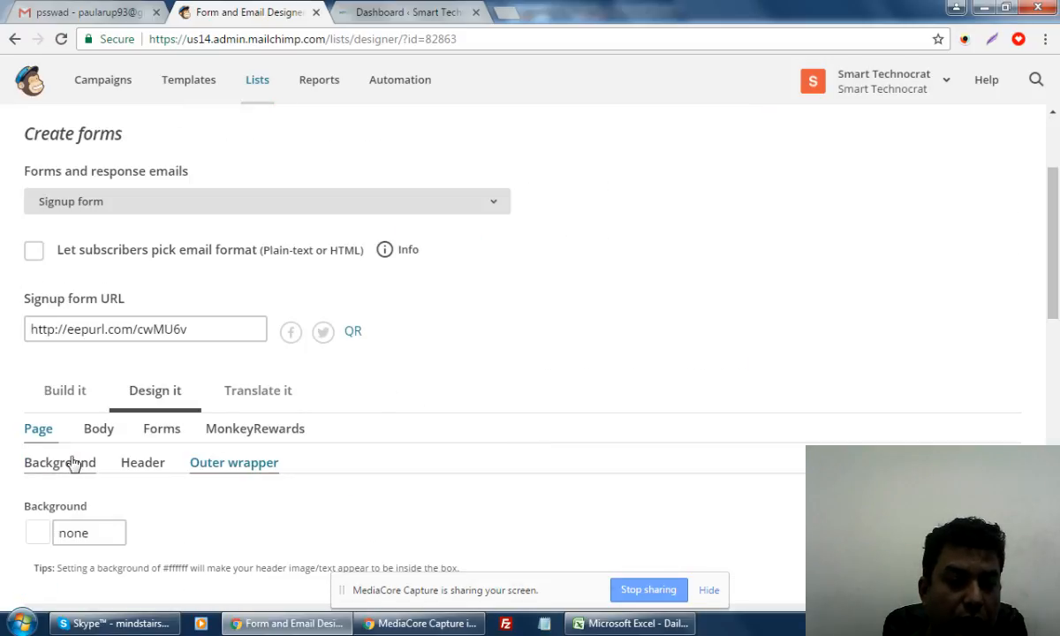
pyautogui.click(65, 394)
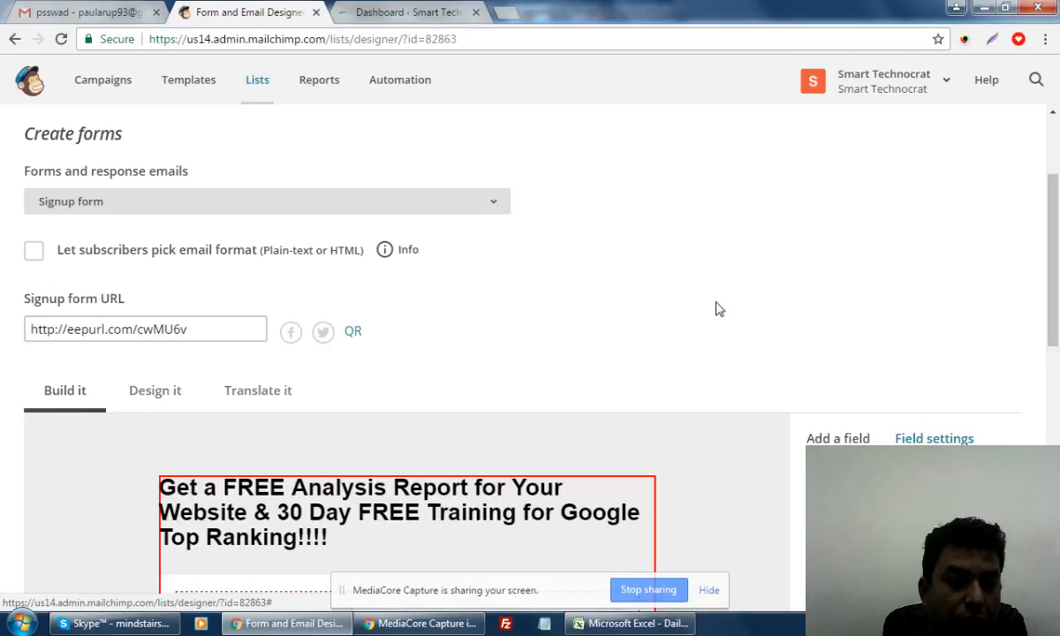
pyautogui.scroll(-8, 718, 308)
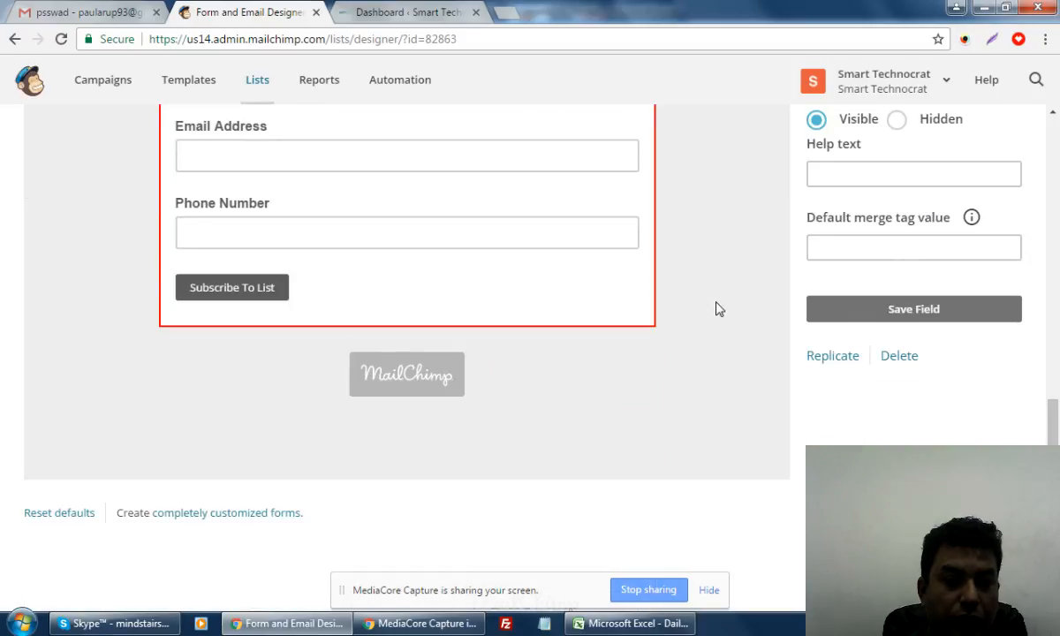
pyautogui.scroll(5, 718, 308)
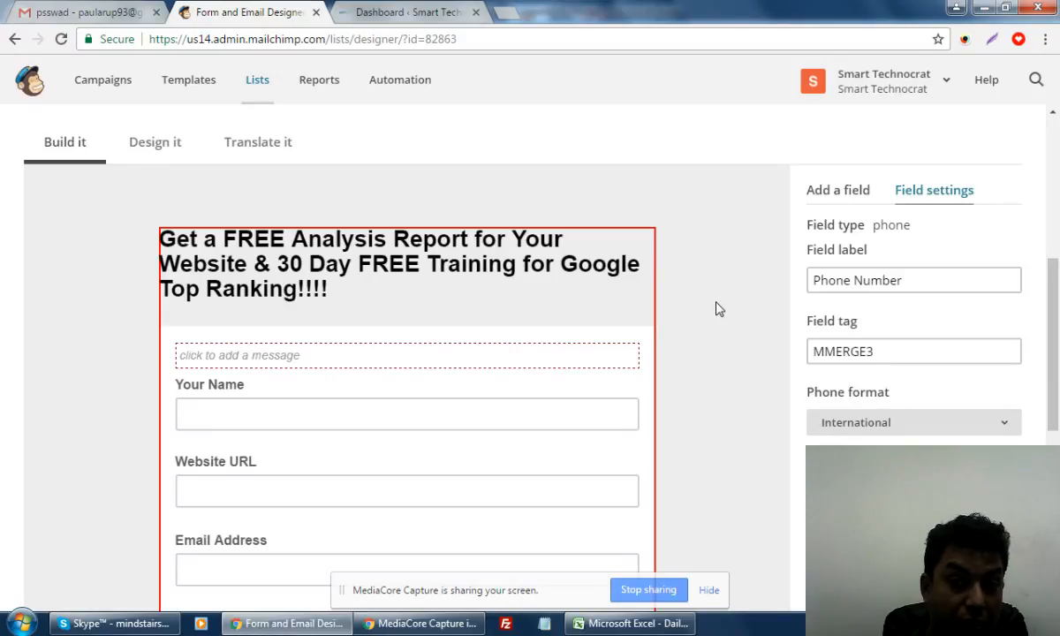
pyautogui.scroll(5, 718, 309)
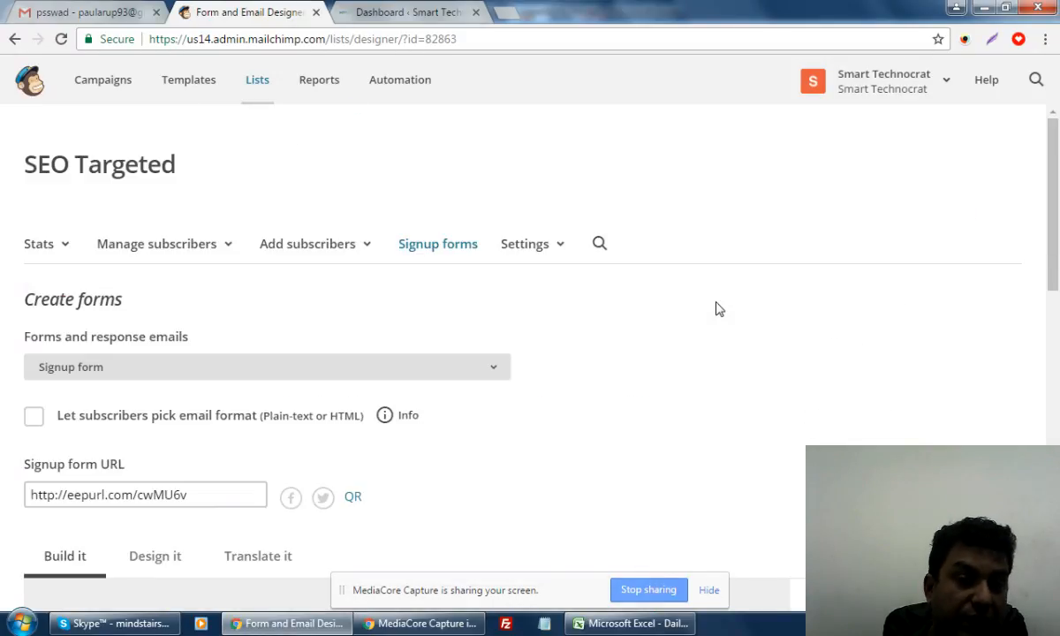
pyautogui.scroll(-2, 718, 309)
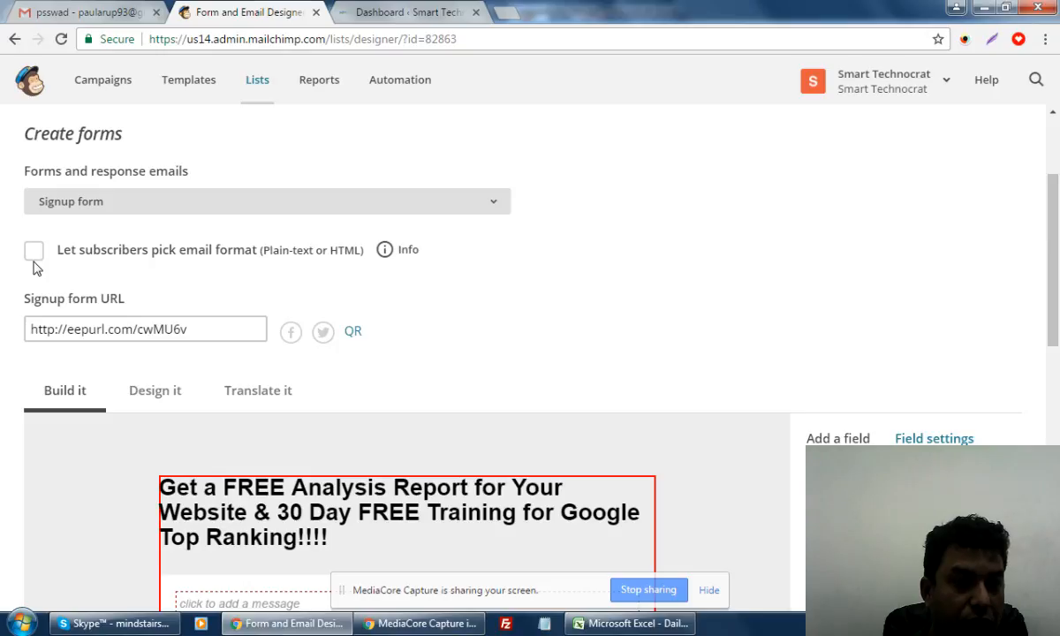
# Copy the signup form's short URL
pyautogui.click(71, 329)
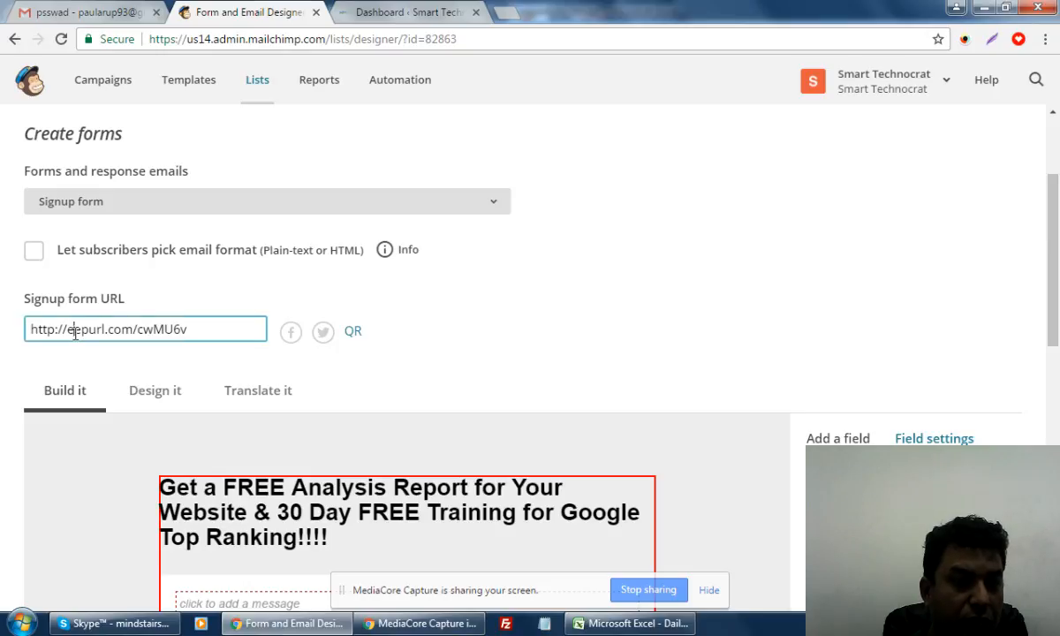
pyautogui.tripleClick(71, 329)
pyautogui.rightClick(113, 338)
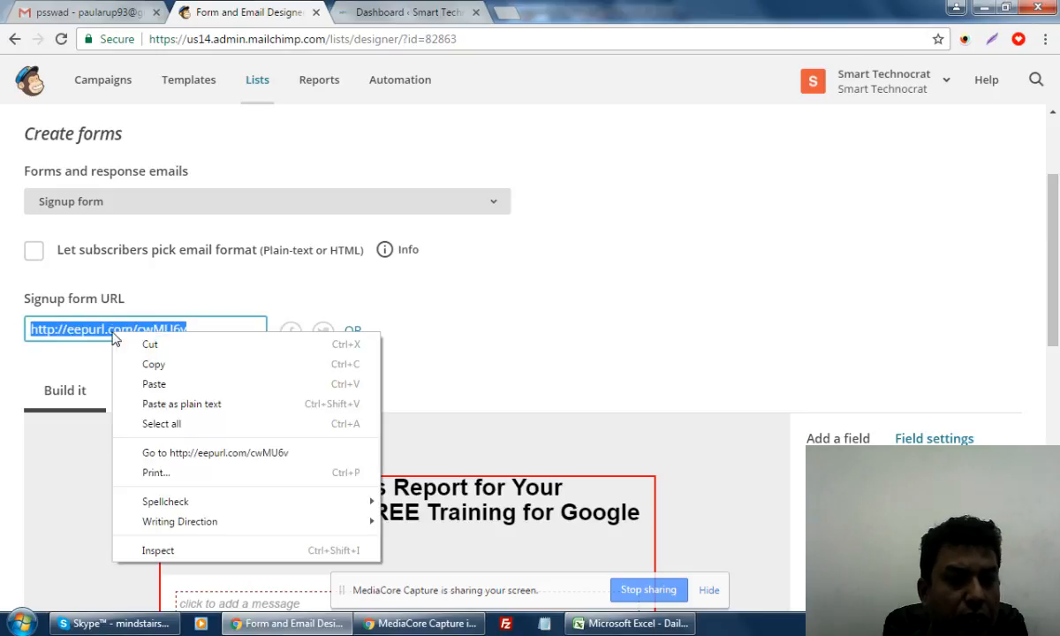
pyautogui.click(155, 363)
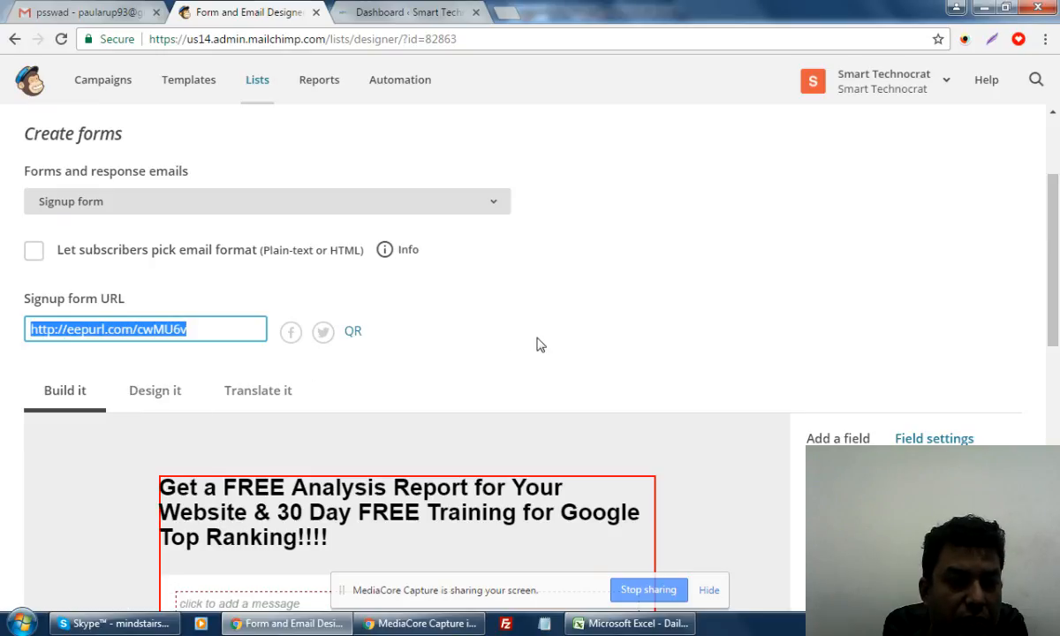
# Open the 'completely customized forms' link in a new browser tab
pyautogui.scroll(-10, 523, 394)
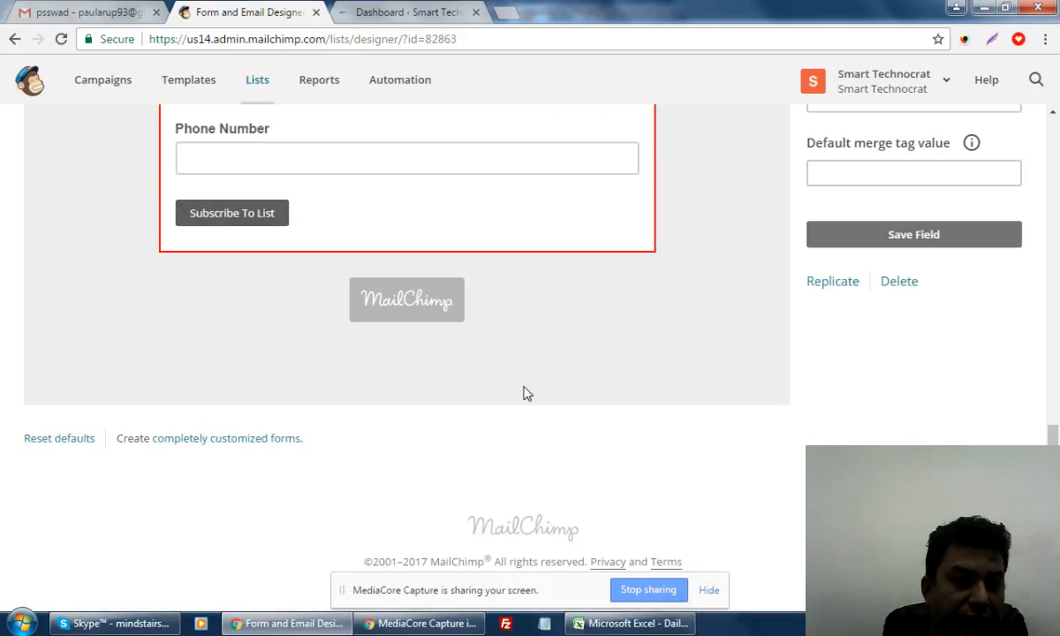
pyautogui.scroll(1, 523, 393)
pyautogui.scroll(-1, 523, 393)
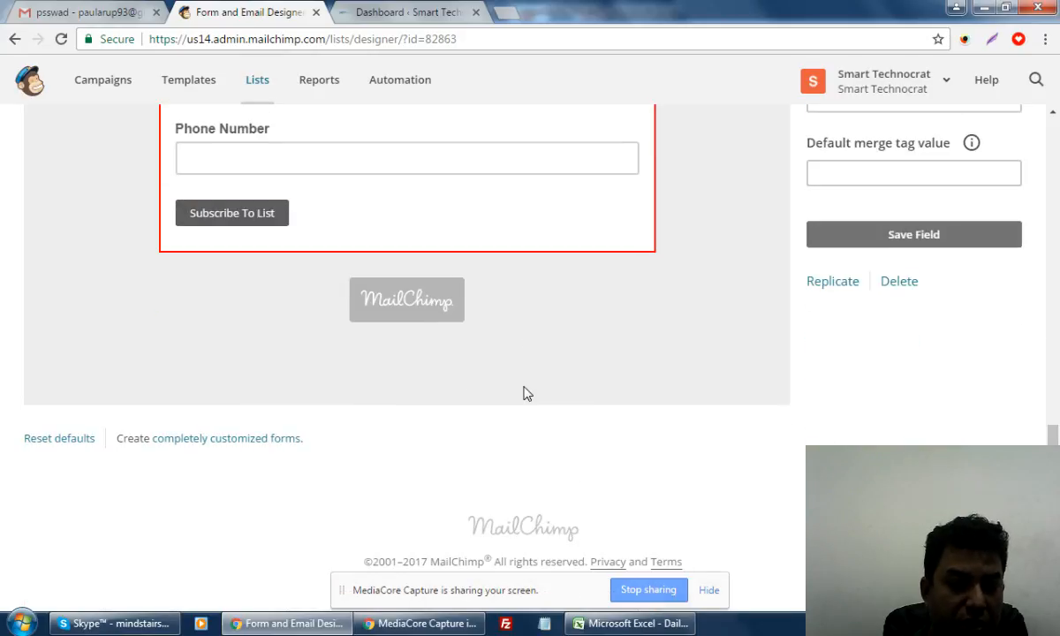
pyautogui.click(706, 591)
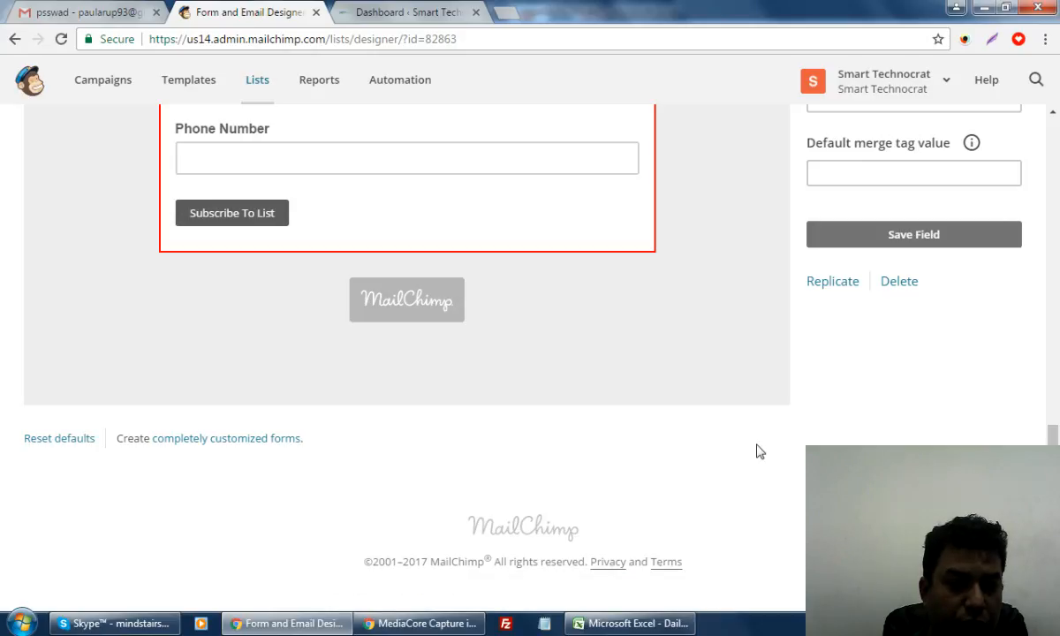
pyautogui.scroll(8, 757, 448)
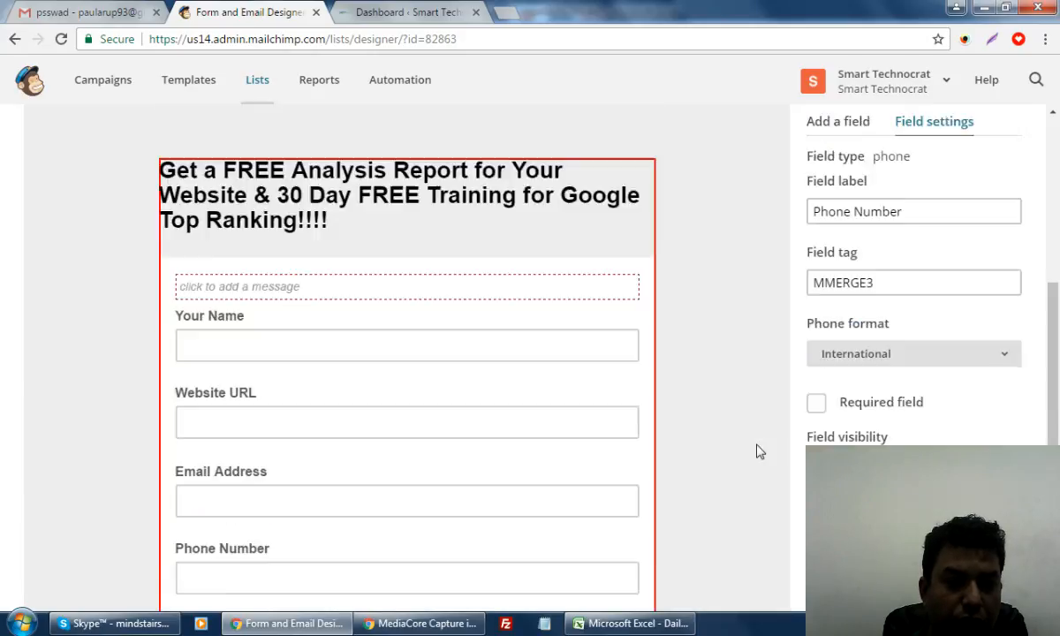
pyautogui.scroll(-5, 757, 449)
pyautogui.scroll(-3, 425, 541)
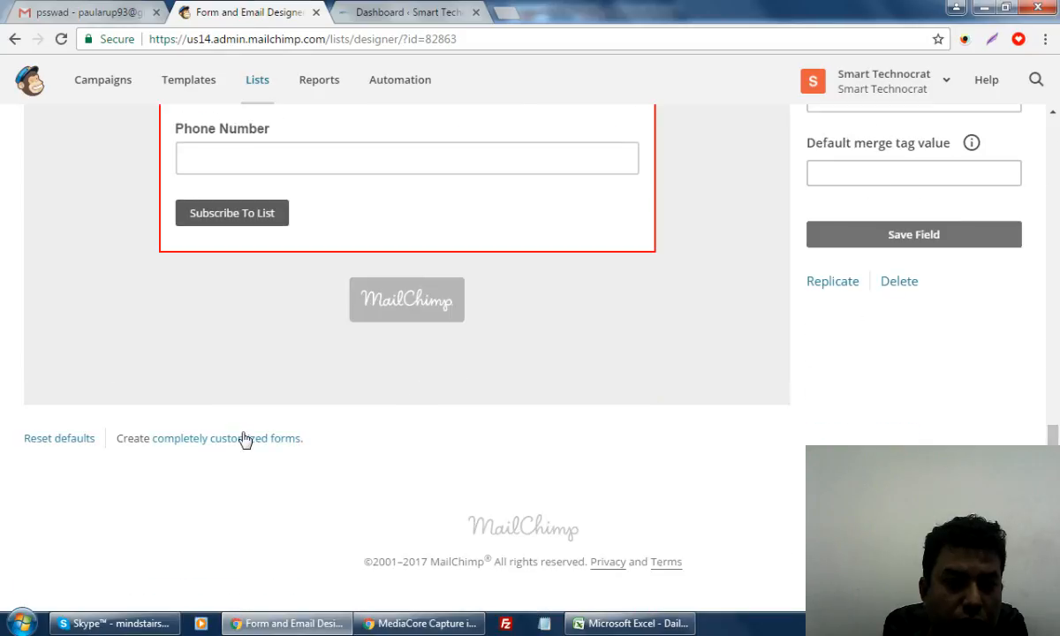
pyautogui.rightClick(245, 444)
pyautogui.click(192, 441)
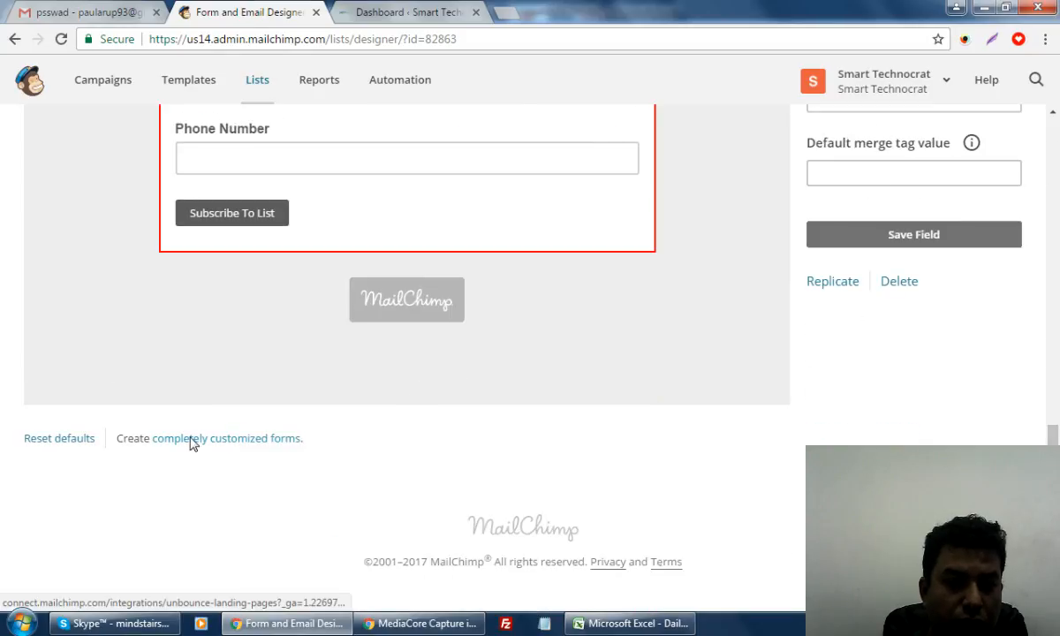
pyautogui.click(190, 441)
pyautogui.click(247, 6)
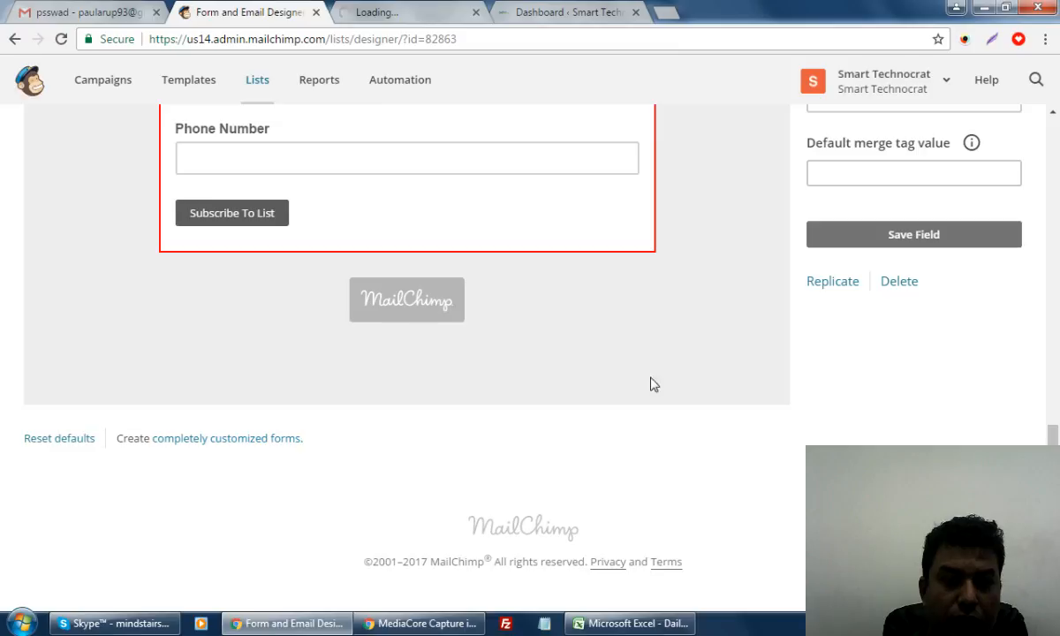
pyautogui.scroll(10, 651, 383)
# Load the copied signup form URL in a new tab to preview the live SEO Targeted form
pyautogui.click(541, 9)
pyautogui.click(669, 15)
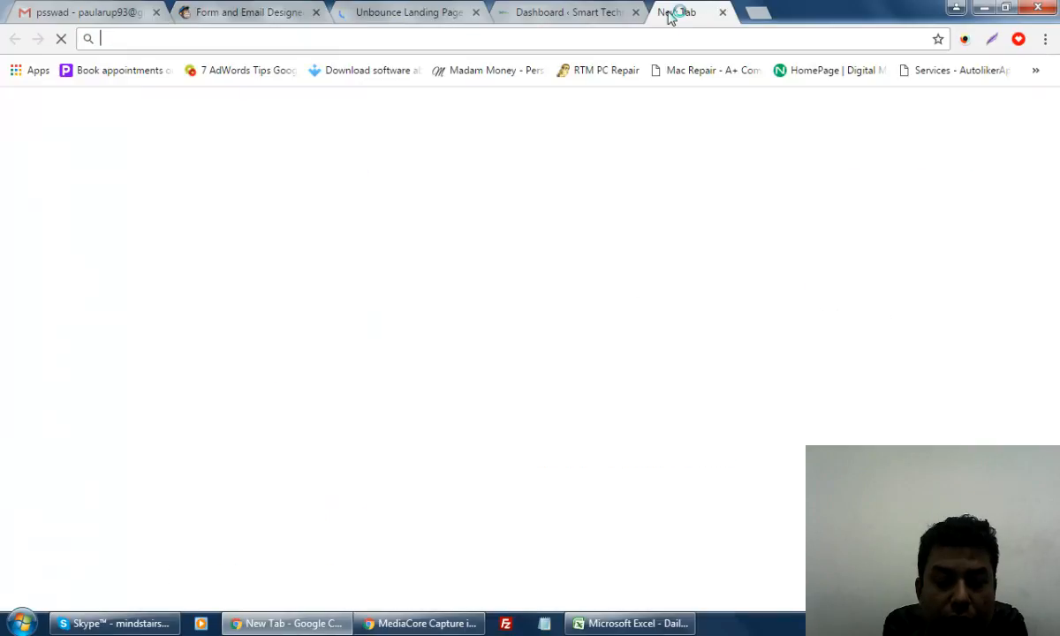
pyautogui.hotkey('ctrl', 'v')
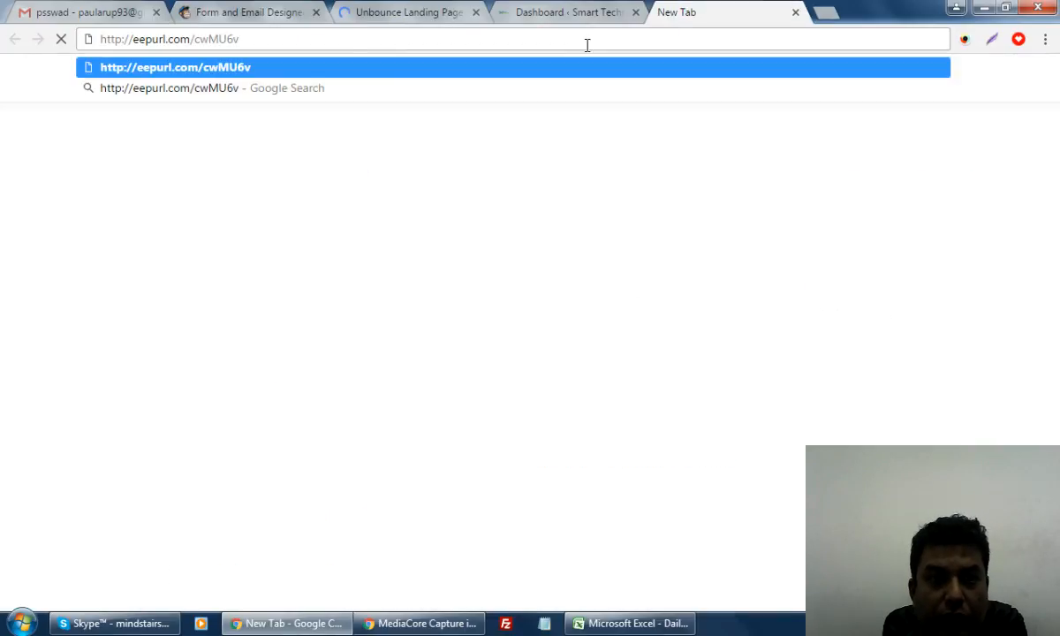
pyautogui.press('Return')
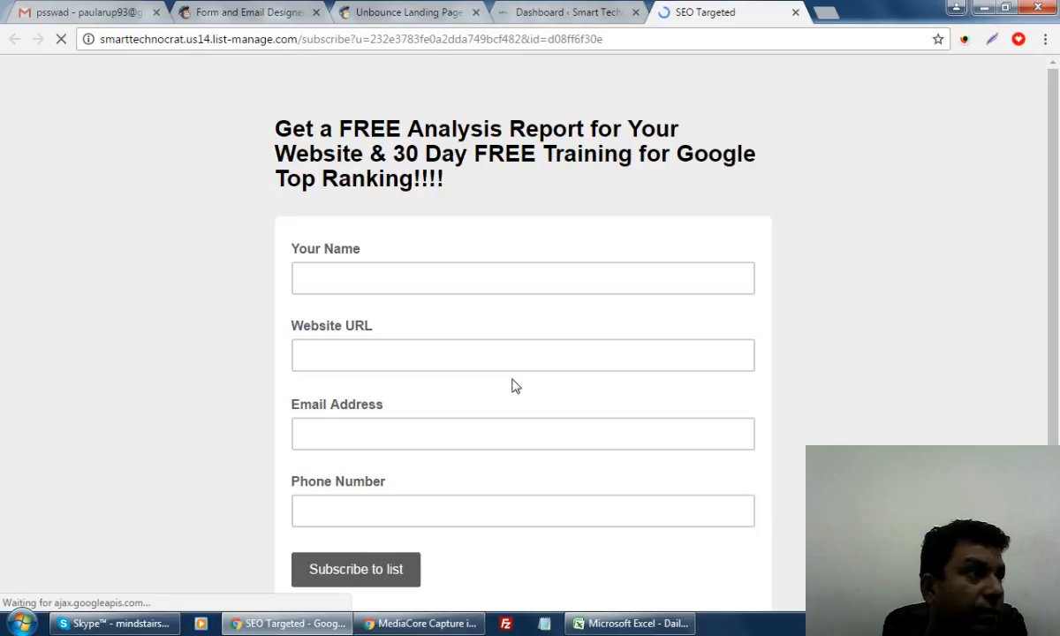
pyautogui.click(474, 42)
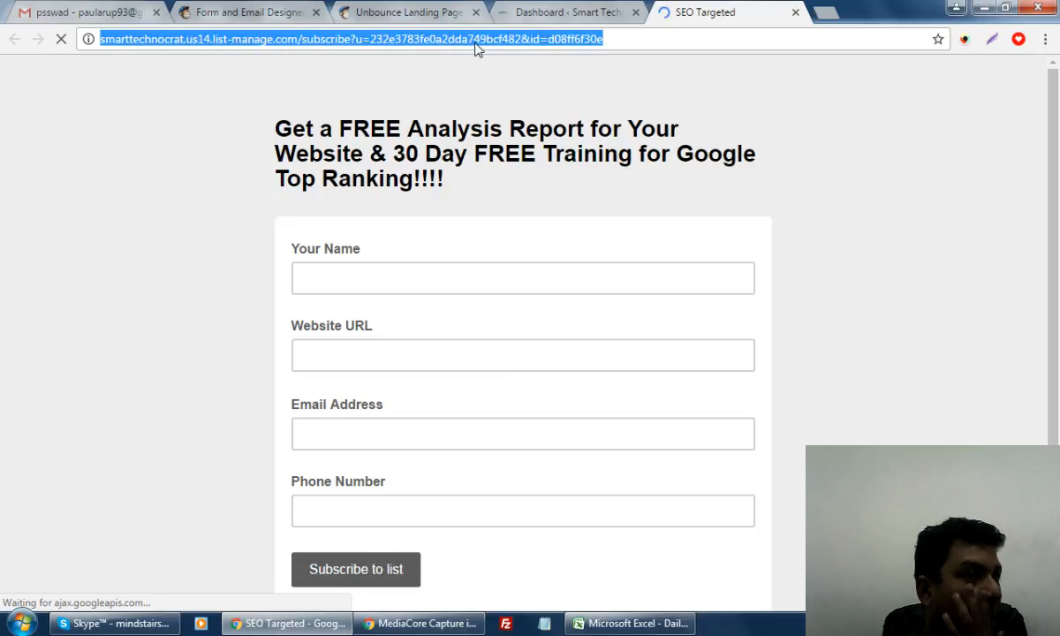
pyautogui.scroll(-2, 472, 96)
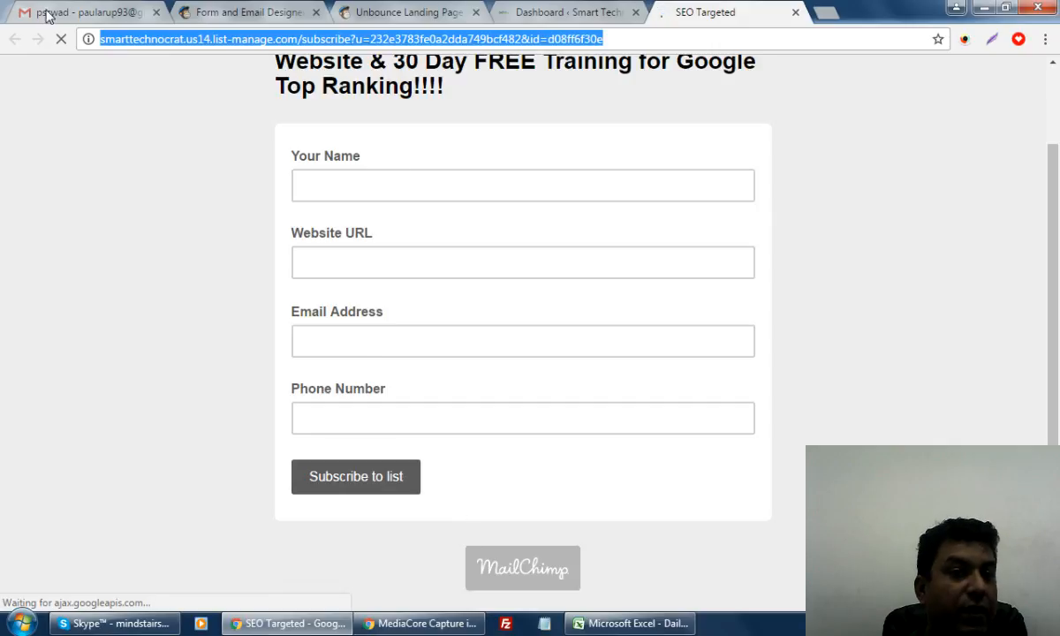
pyautogui.click(221, 12)
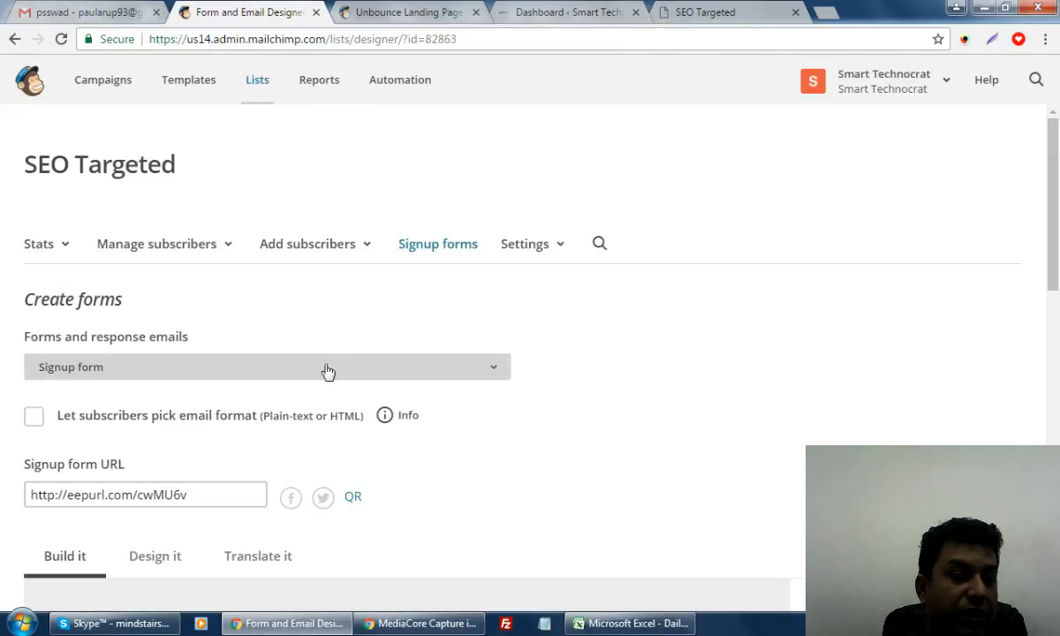
# Look through the Unbounce Landing Pages integration tab, then close it
pyautogui.scroll(-3, 744, 379)
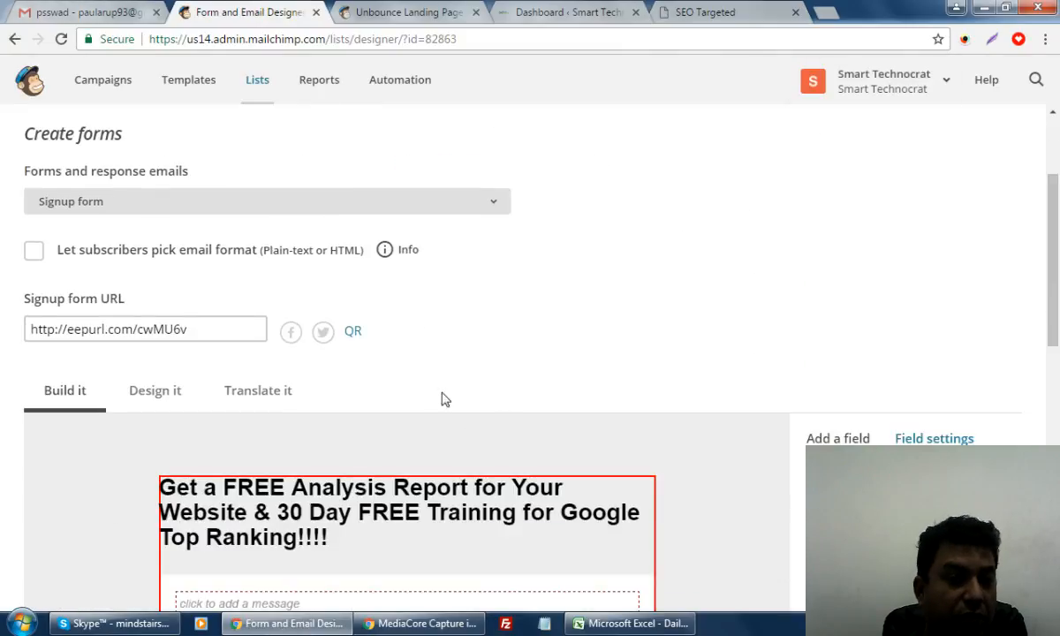
pyautogui.scroll(-4, 765, 343)
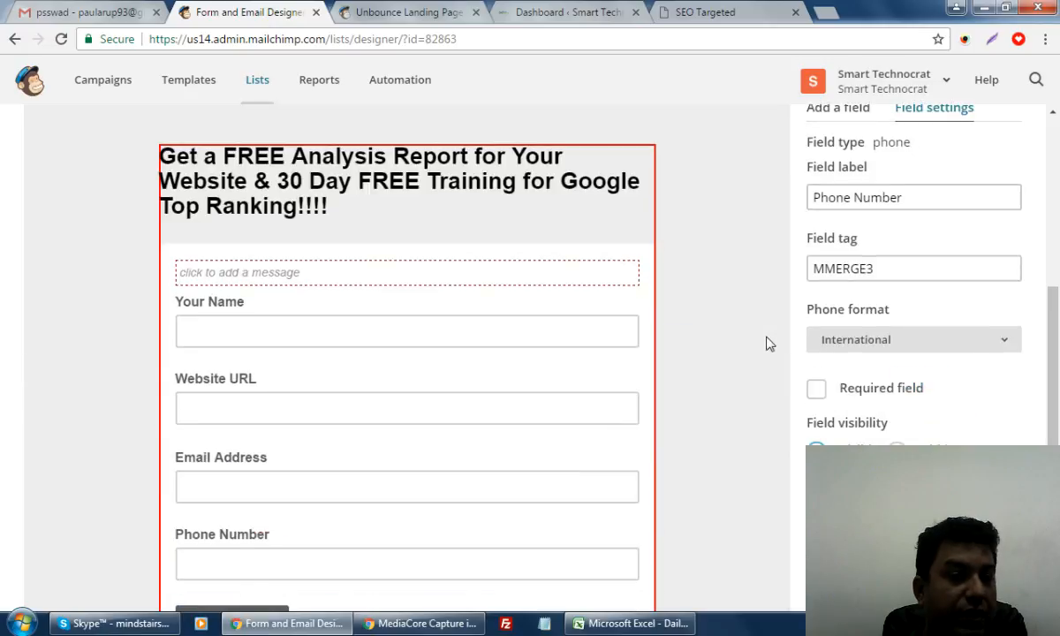
pyautogui.scroll(4, 765, 343)
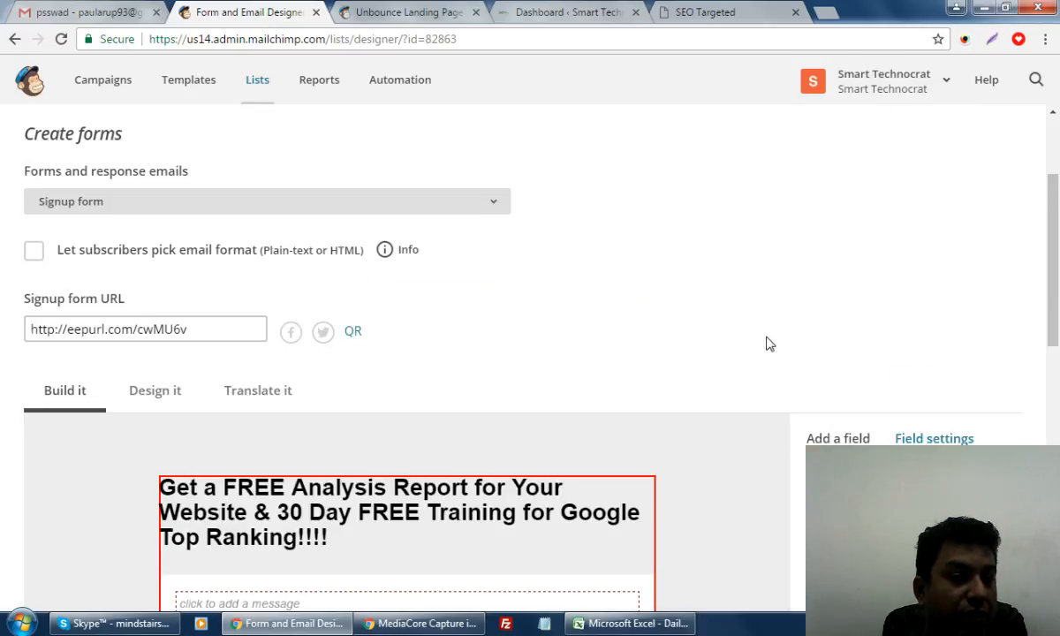
pyautogui.click(389, 15)
pyautogui.scroll(-1, 508, 238)
pyautogui.scroll(5, 506, 254)
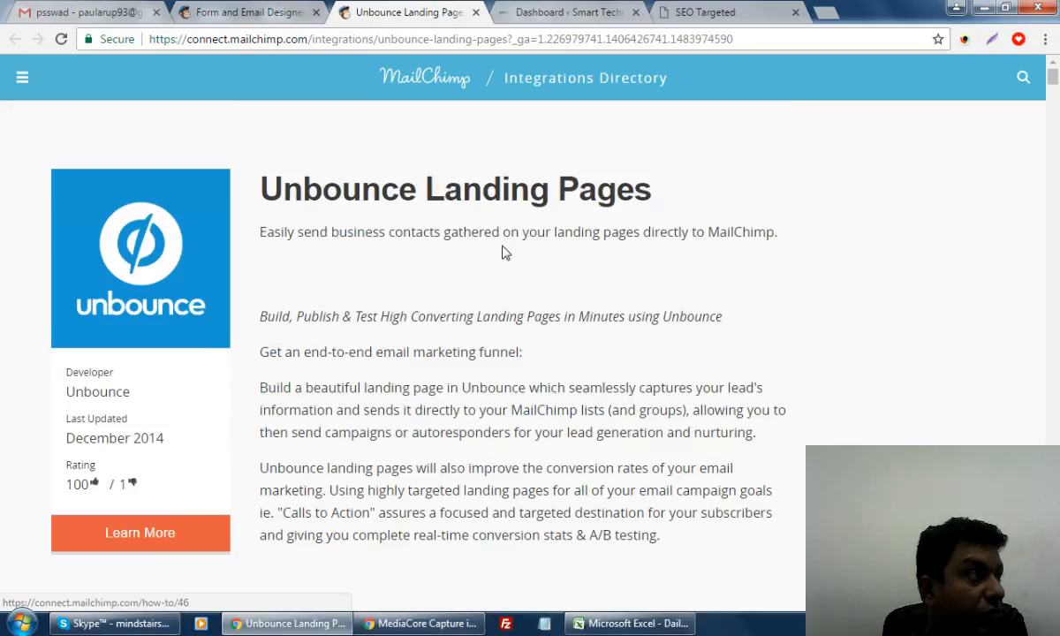
pyautogui.scroll(-1, 505, 253)
pyautogui.scroll(1, 504, 251)
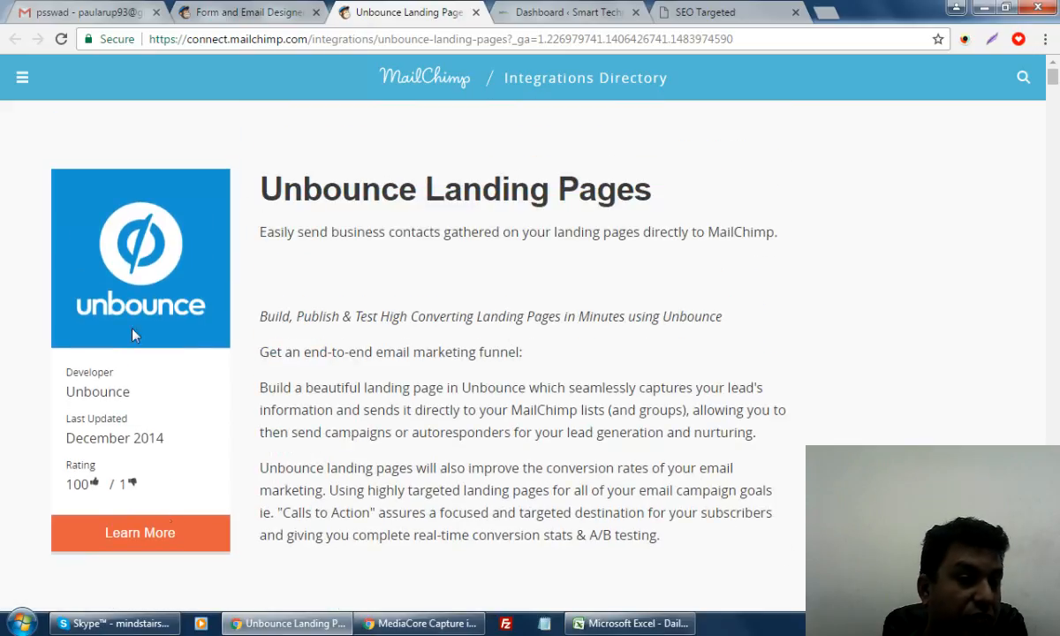
pyautogui.scroll(-20, 150, 499)
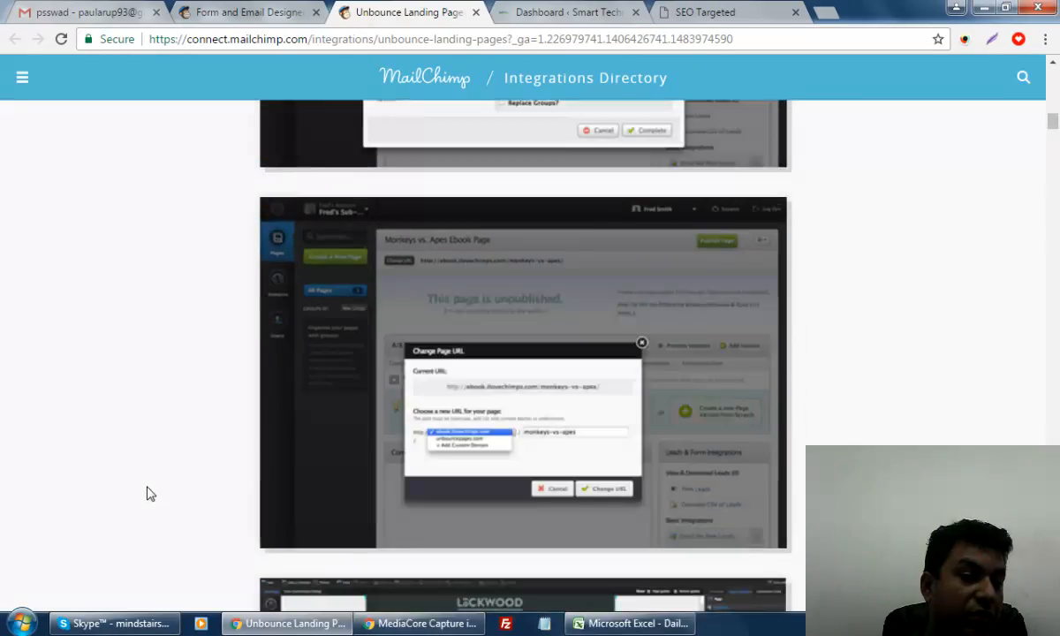
pyautogui.scroll(-5, 148, 493)
pyautogui.scroll(5, 147, 492)
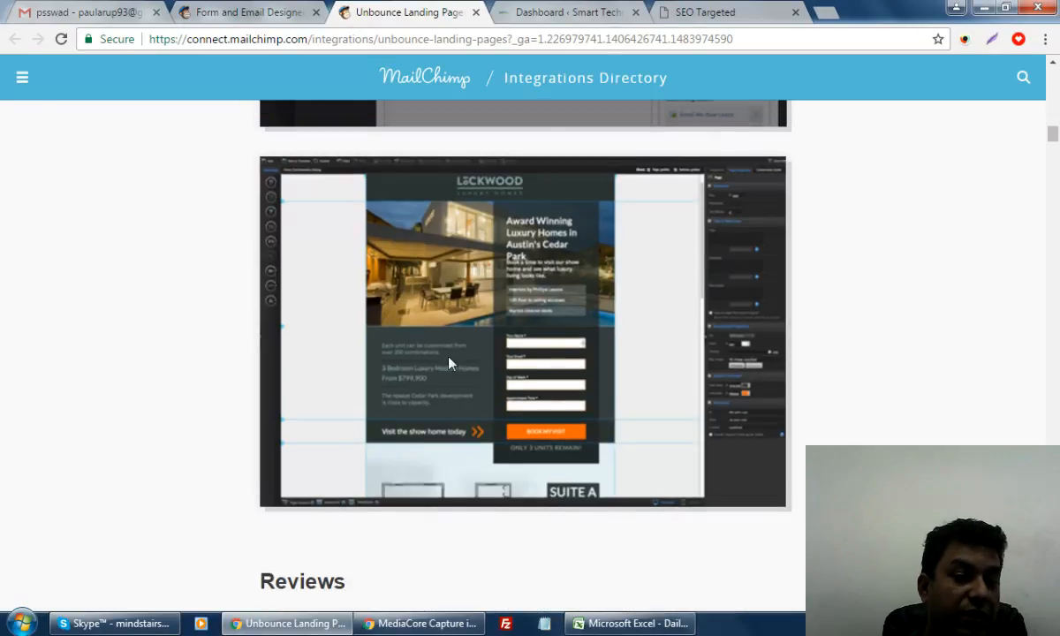
pyautogui.scroll(-15, 128, 453)
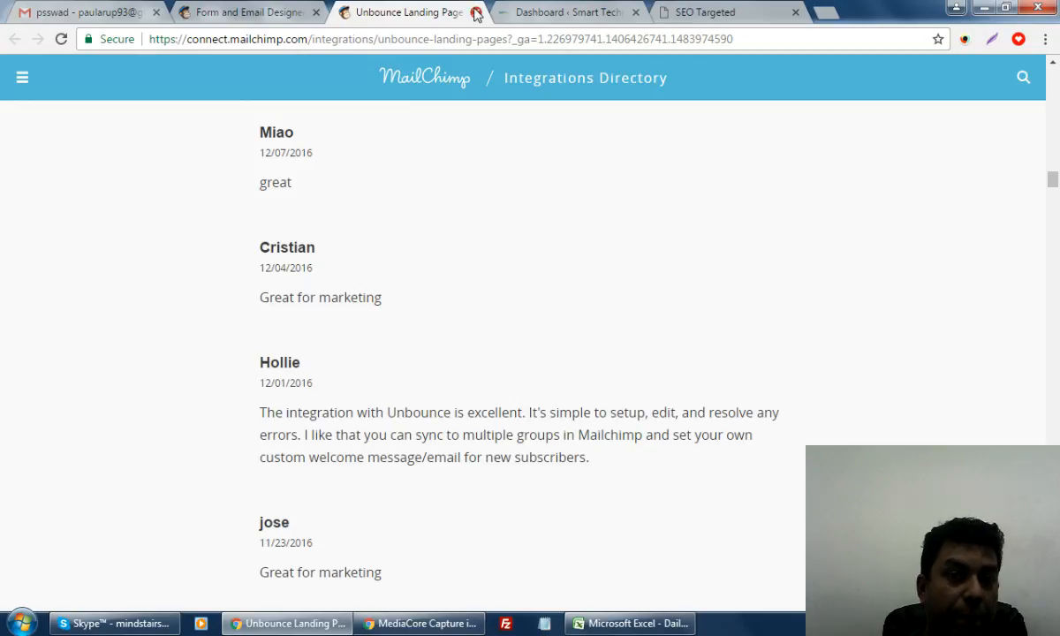
pyautogui.middleClick(446, 12)
pyautogui.click(212, 13)
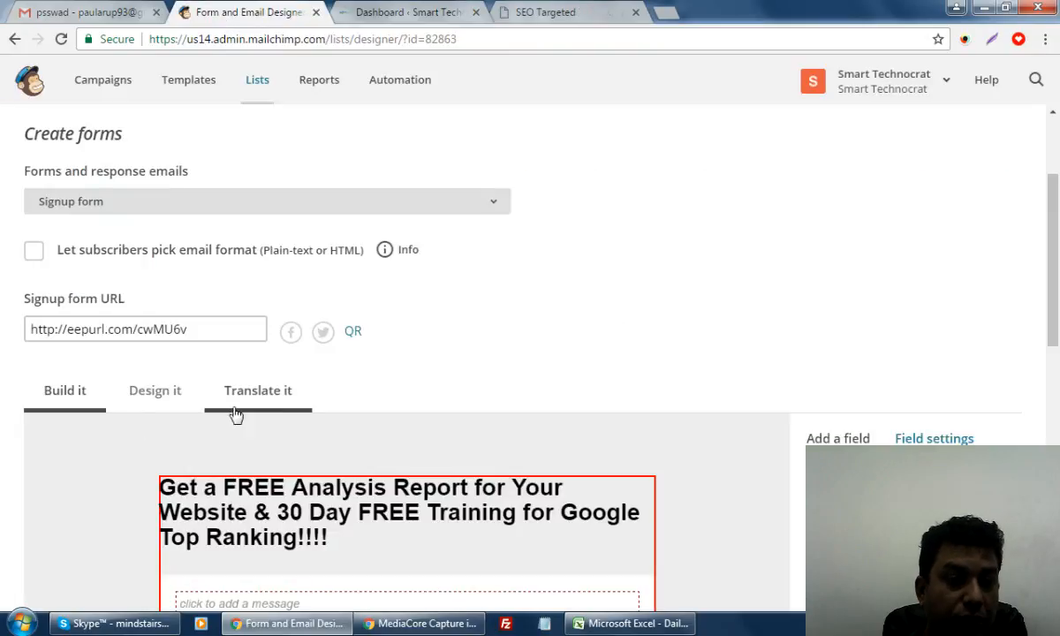
# Check the MonkeyRewards badge and Translate it options, ending back on Design it settings
pyautogui.click(152, 402)
pyautogui.scroll(-3, 596, 379)
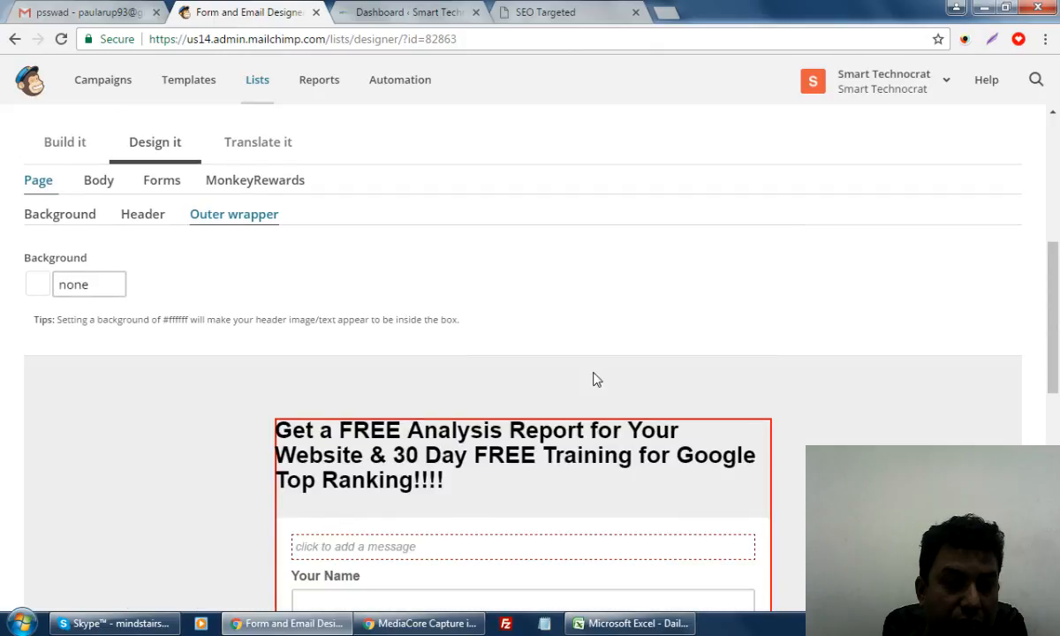
pyautogui.scroll(-6, 594, 377)
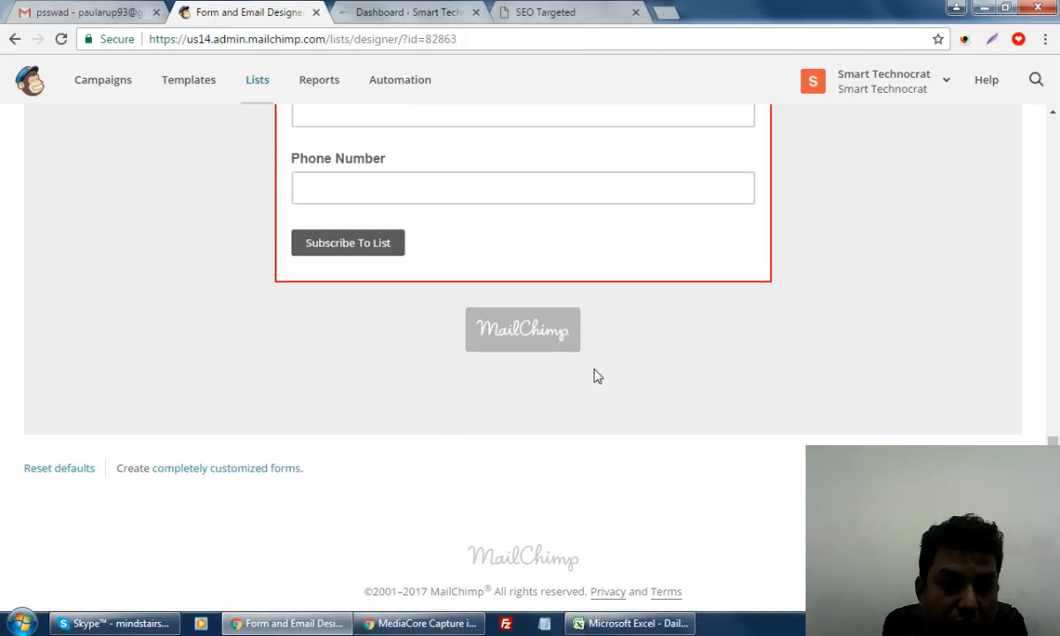
pyautogui.scroll(9, 486, 369)
pyautogui.click(260, 410)
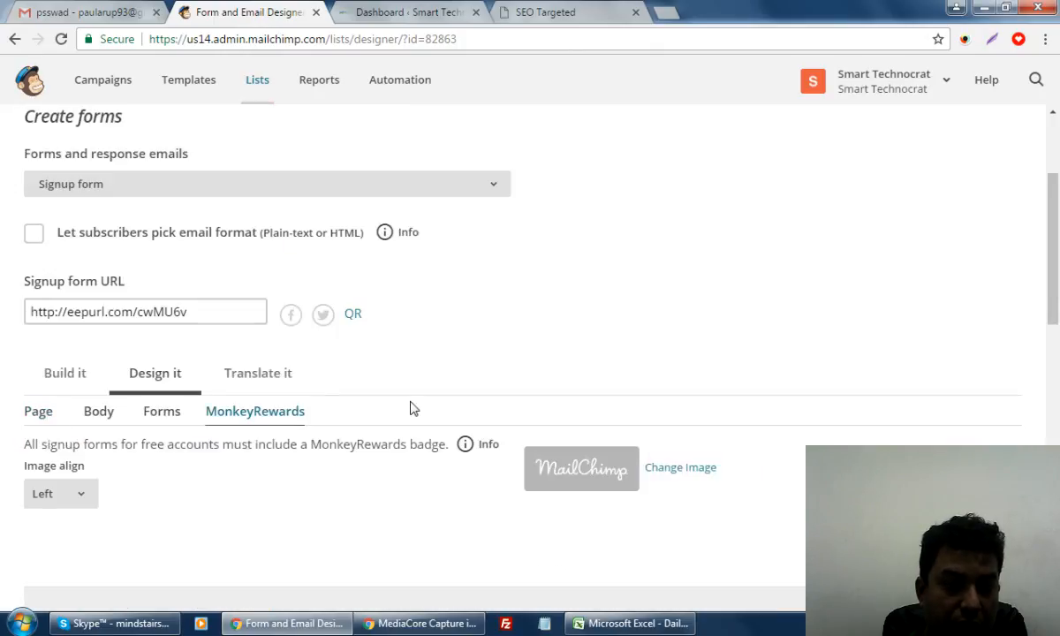
pyautogui.click(252, 374)
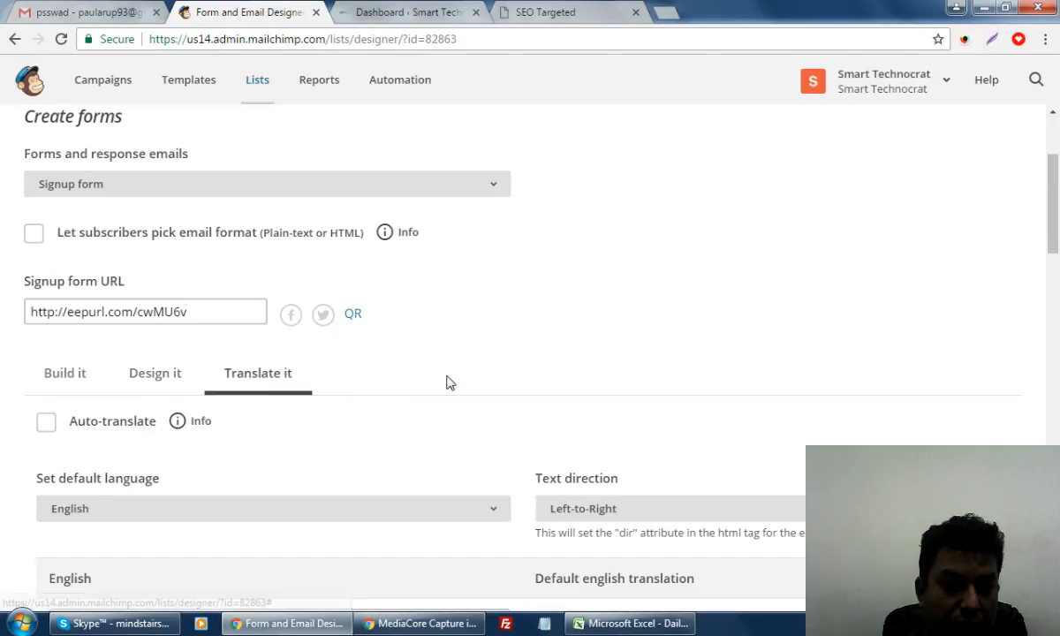
pyautogui.scroll(-5, 571, 383)
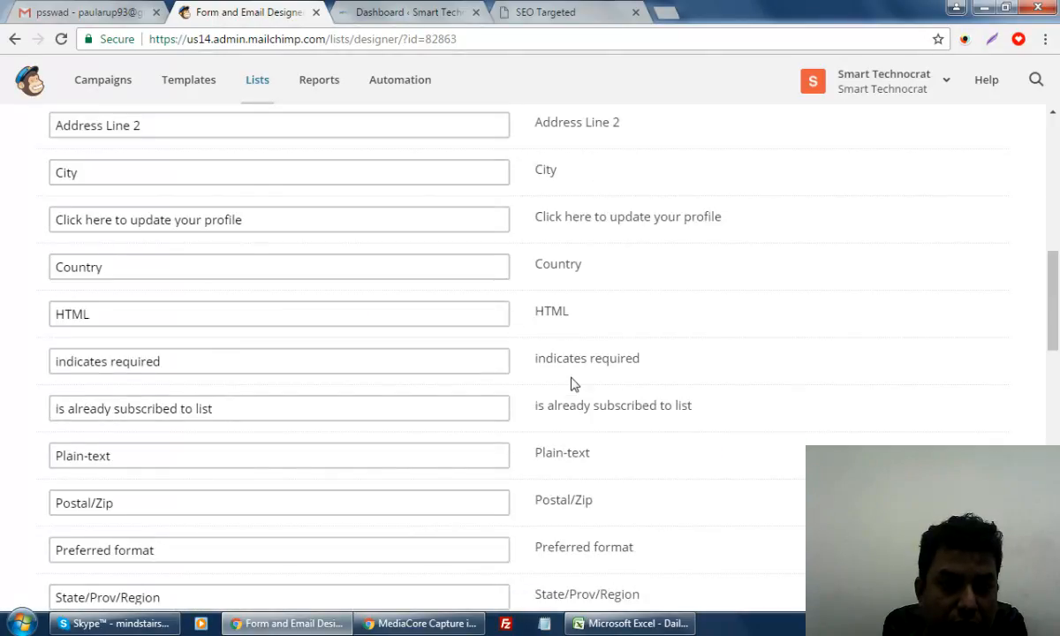
pyautogui.scroll(-5, 572, 383)
pyautogui.scroll(12, 571, 384)
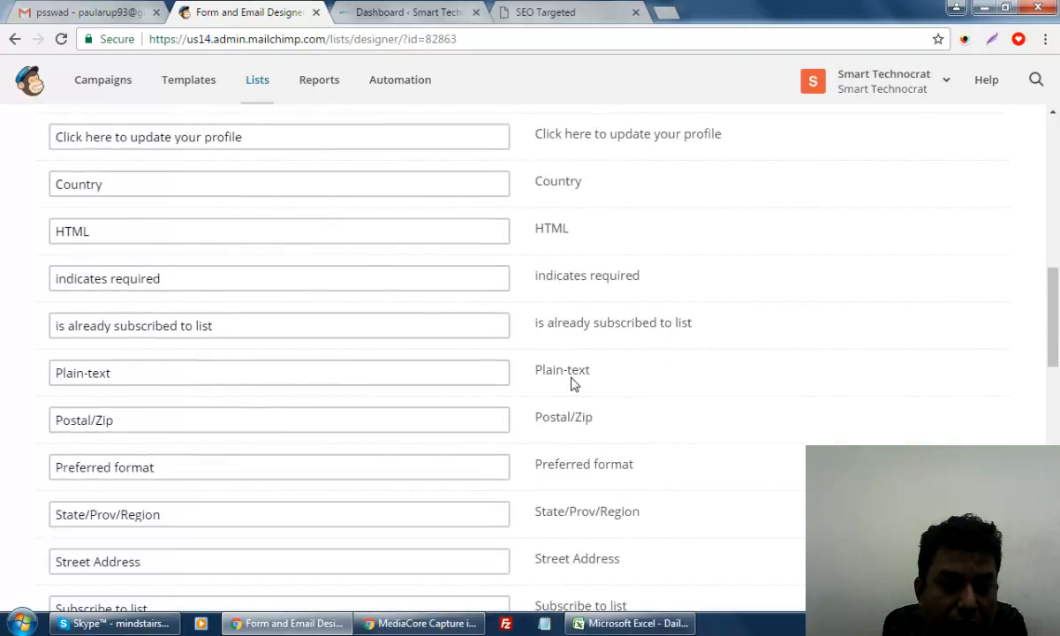
pyautogui.scroll(-3, 200, 429)
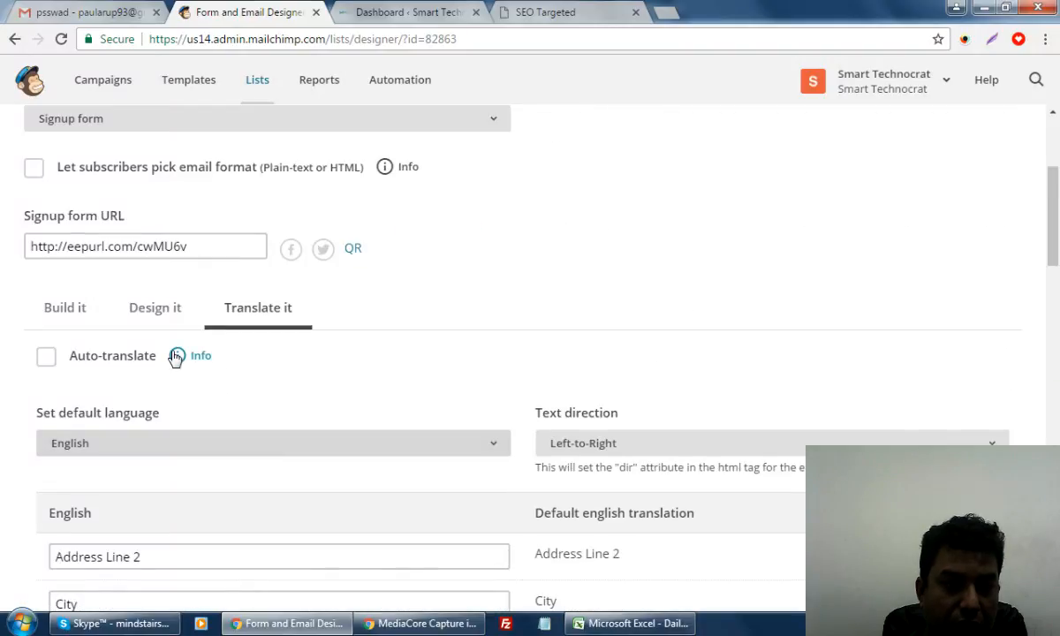
pyautogui.click(154, 311)
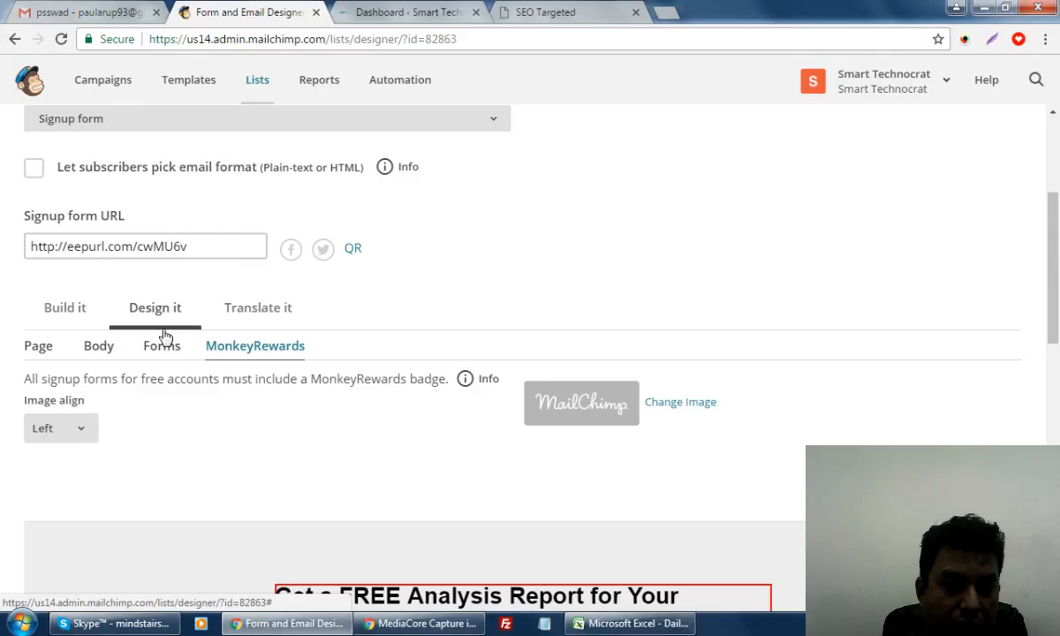
# Change the Forms > Buttons background colour to red #e83e3e
pyautogui.click(166, 352)
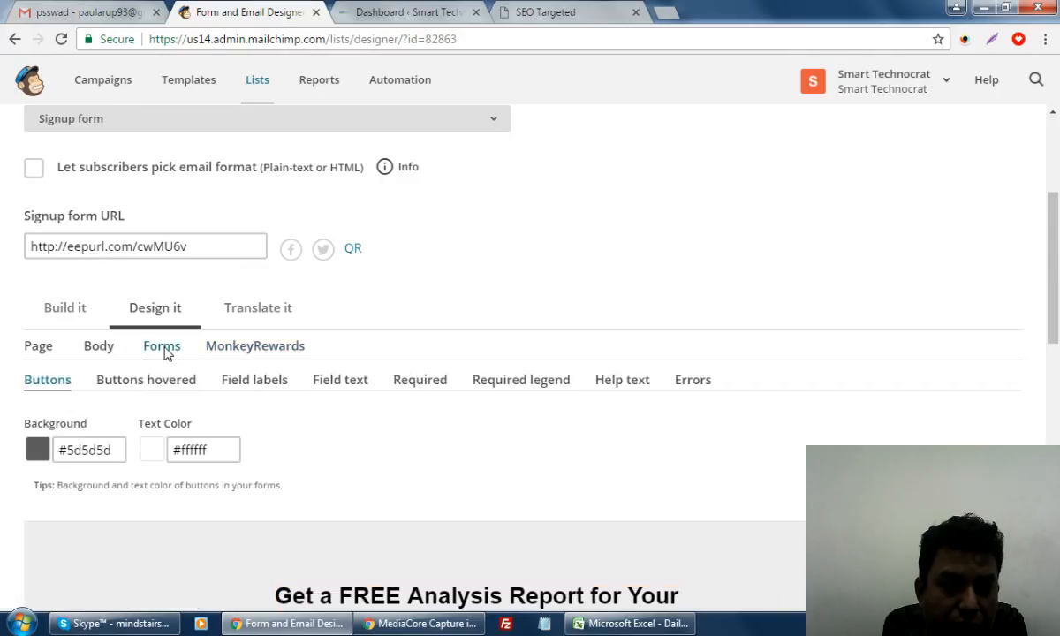
pyautogui.scroll(-5, 611, 466)
pyautogui.scroll(5, 606, 464)
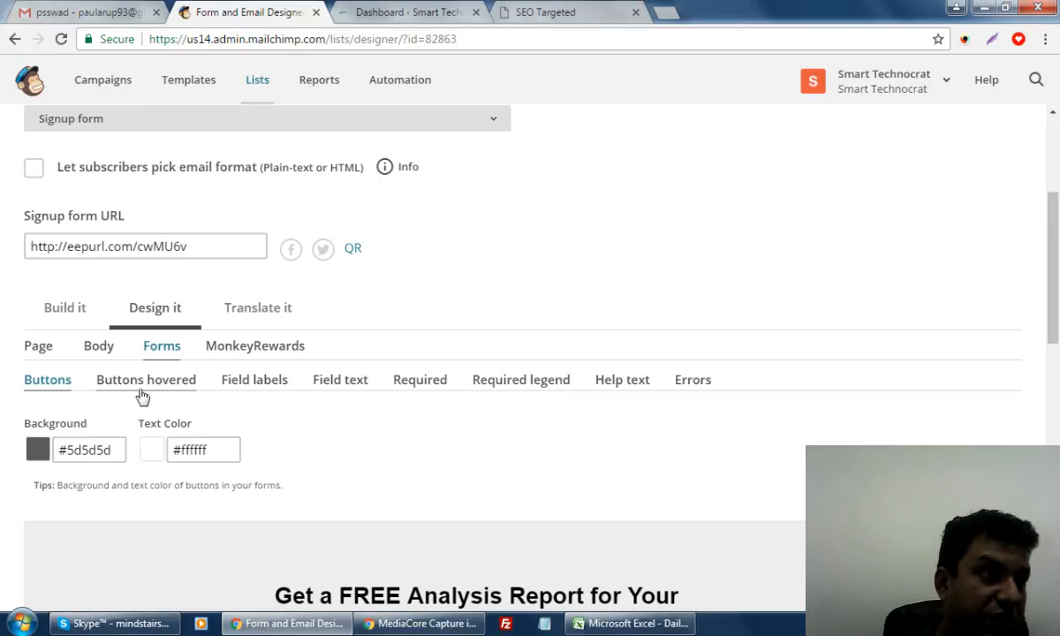
pyautogui.scroll(-4, 177, 407)
pyautogui.scroll(1, 179, 405)
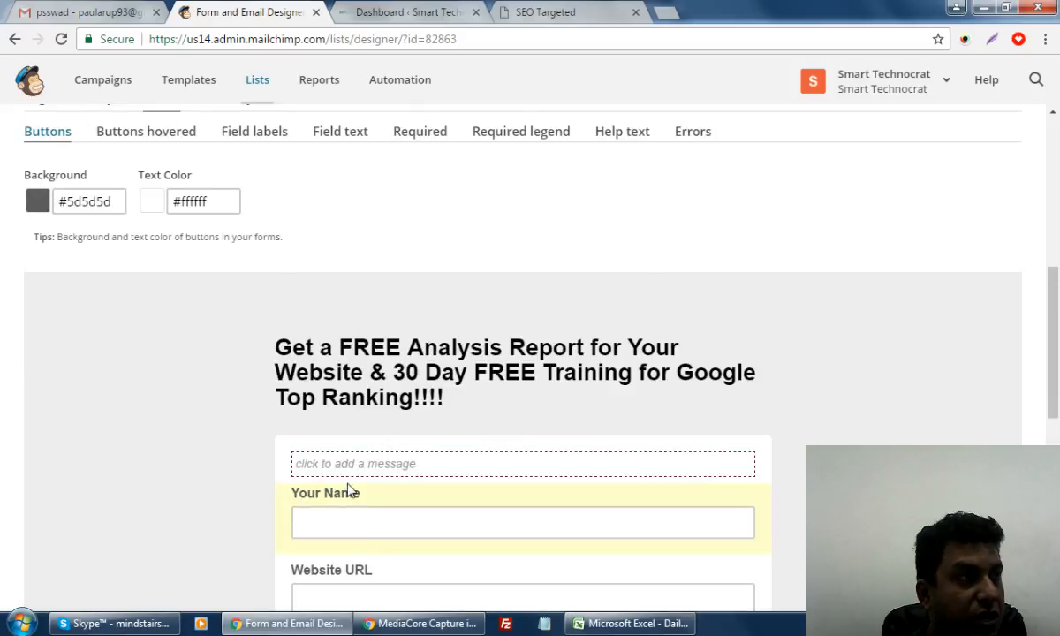
pyautogui.scroll(4, 349, 491)
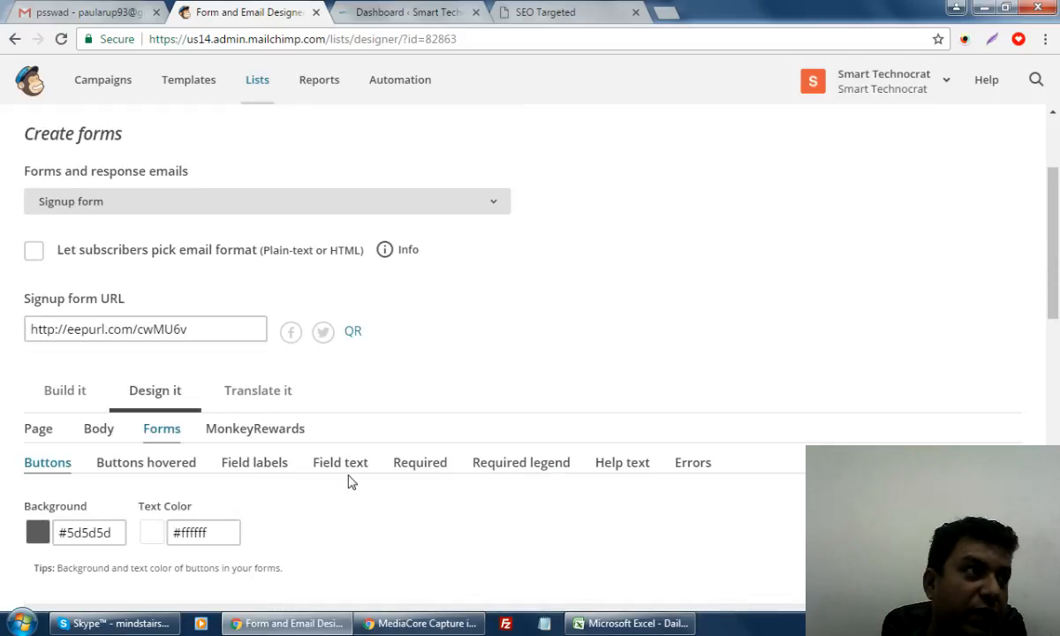
pyautogui.scroll(-4, 349, 481)
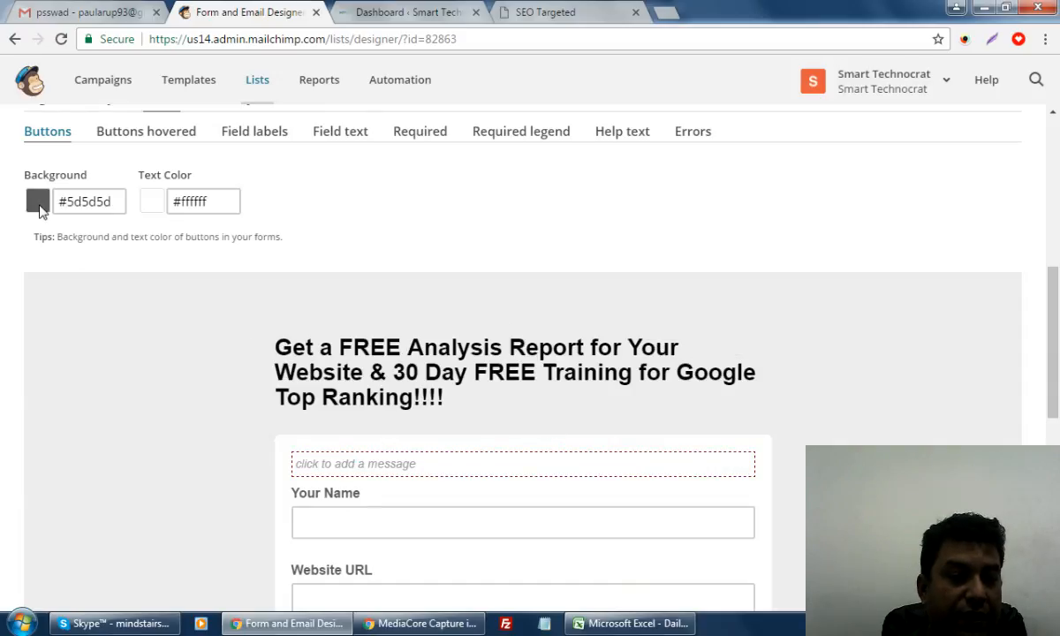
pyautogui.click(106, 203)
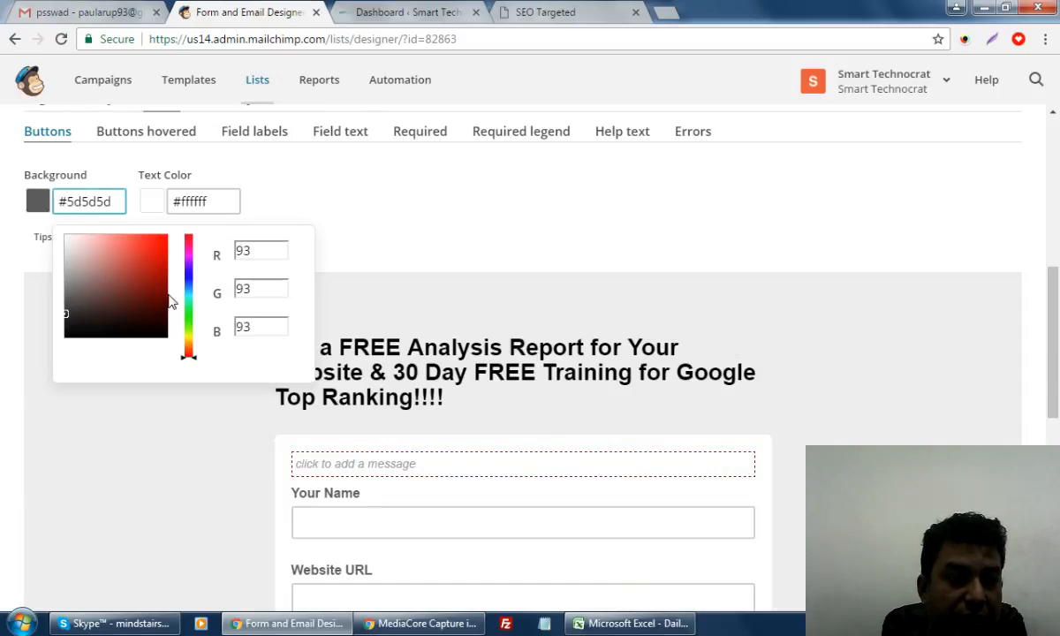
pyautogui.click(147, 244)
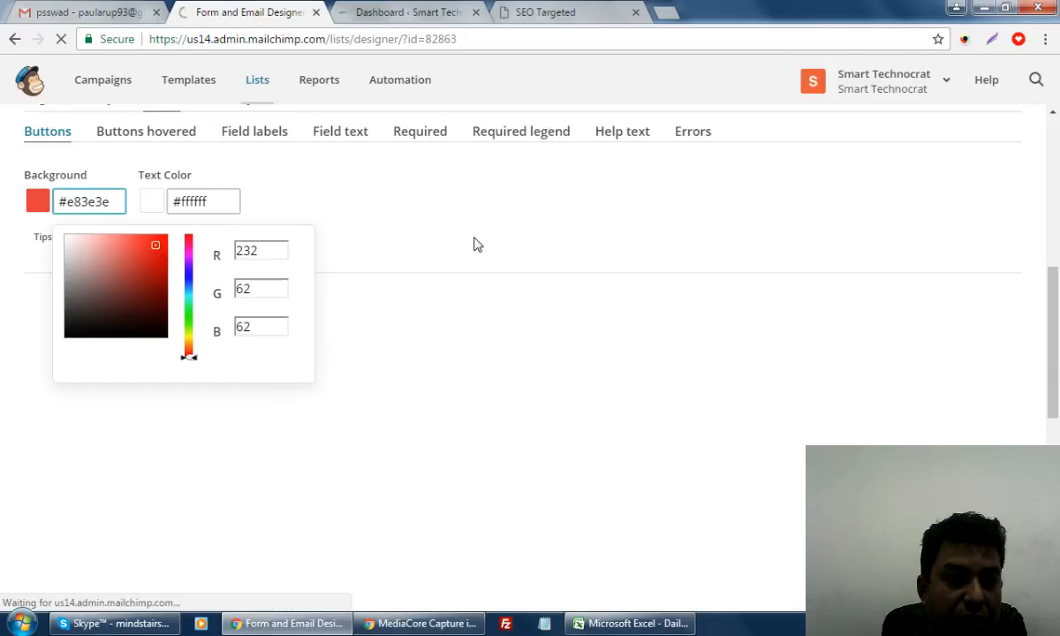
pyautogui.click(506, 245)
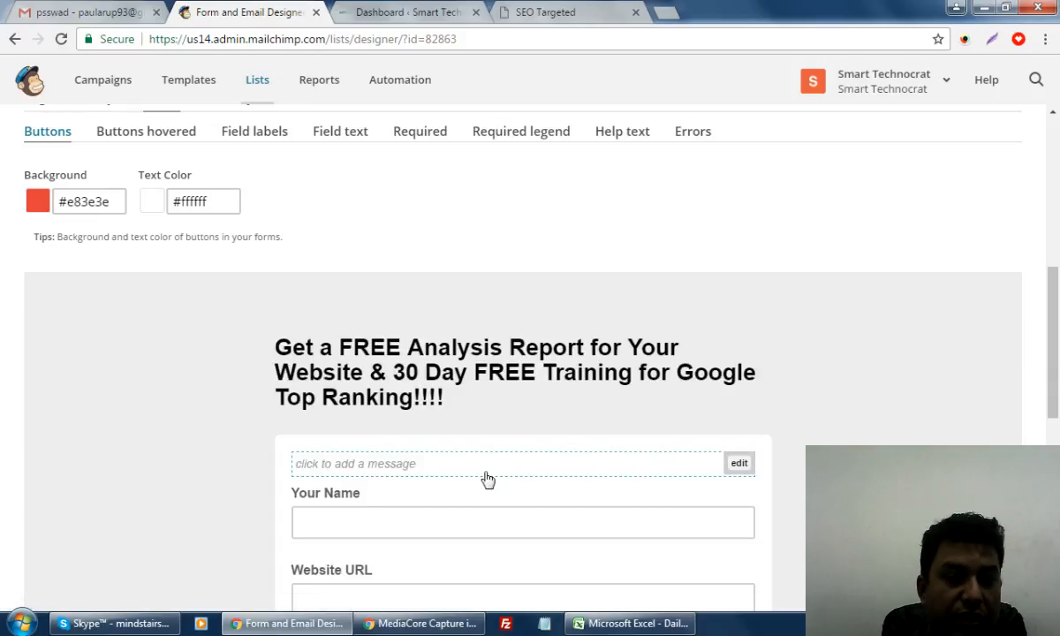
pyautogui.scroll(-5, 488, 479)
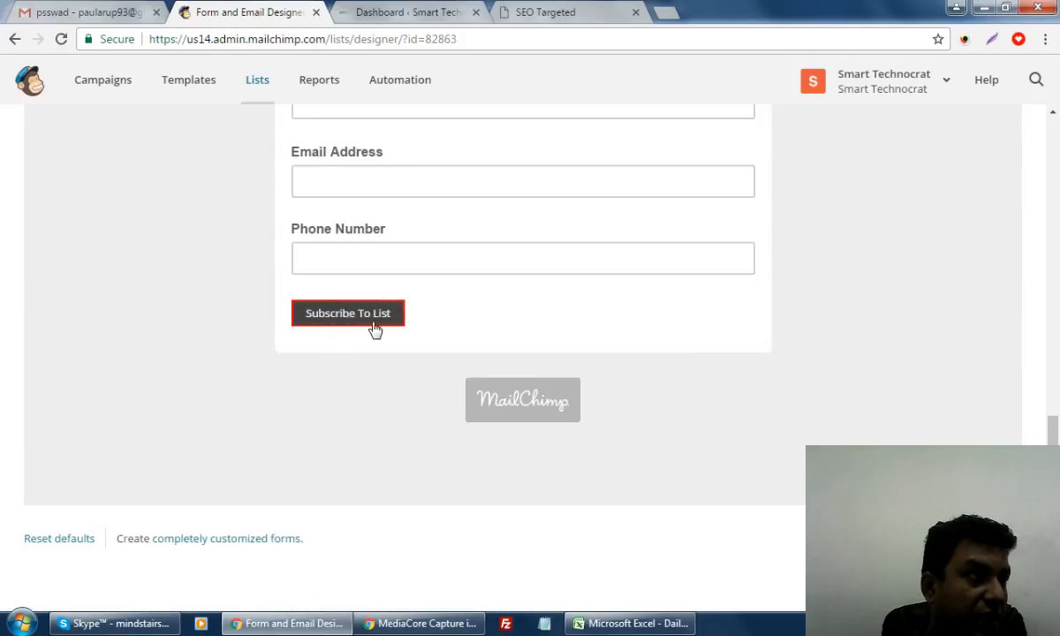
pyautogui.scroll(3, 1039, 413)
pyautogui.scroll(2, 1038, 413)
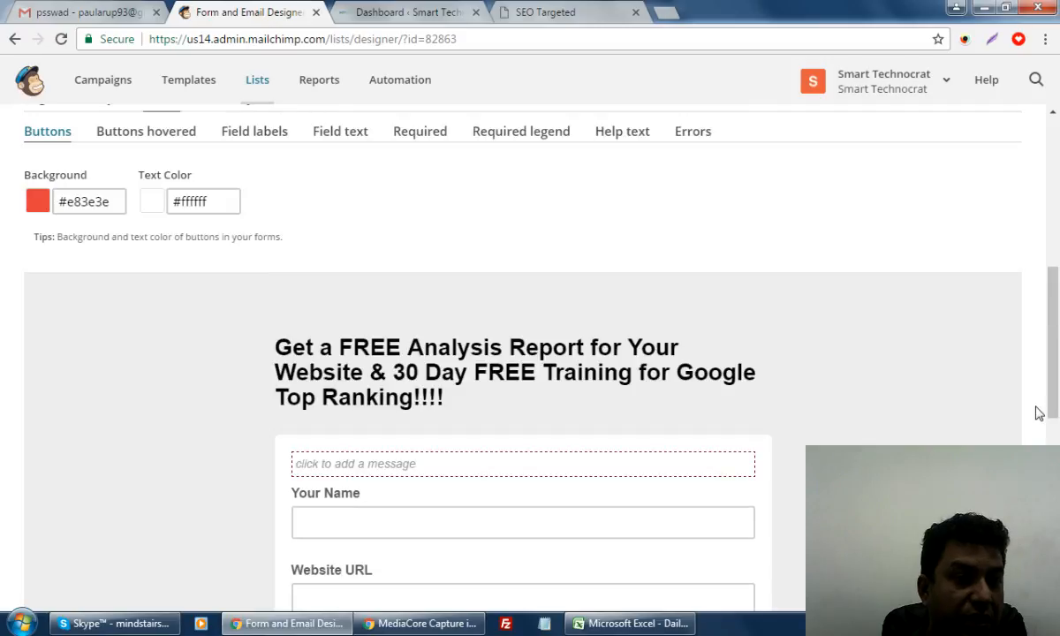
pyautogui.scroll(2, 1030, 411)
# Review the hovered-button, field label and field text styling options
pyautogui.click(185, 301)
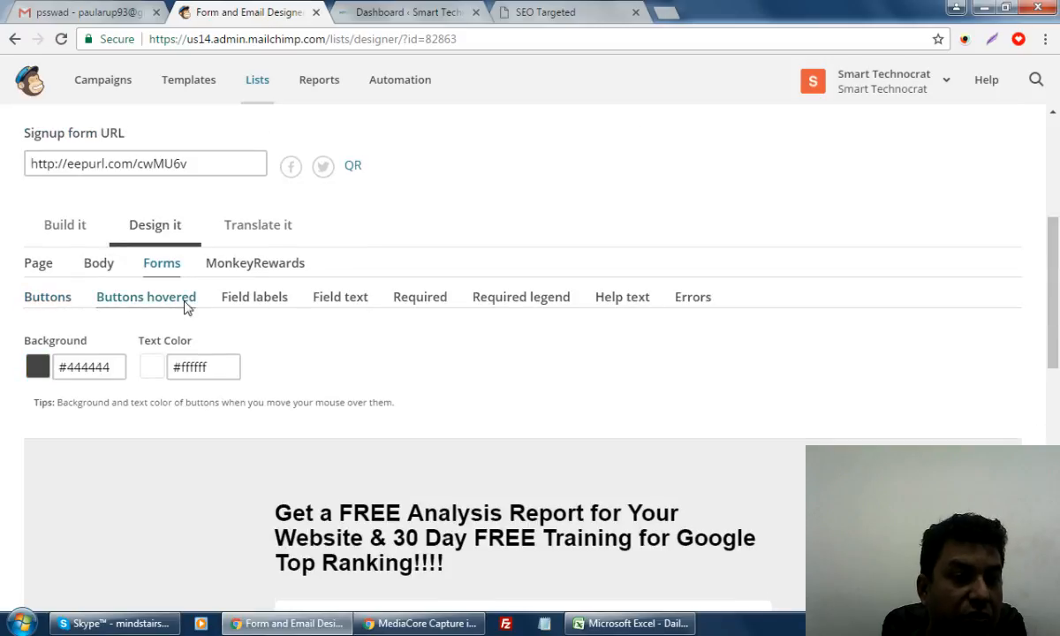
pyautogui.click(255, 304)
pyautogui.click(347, 305)
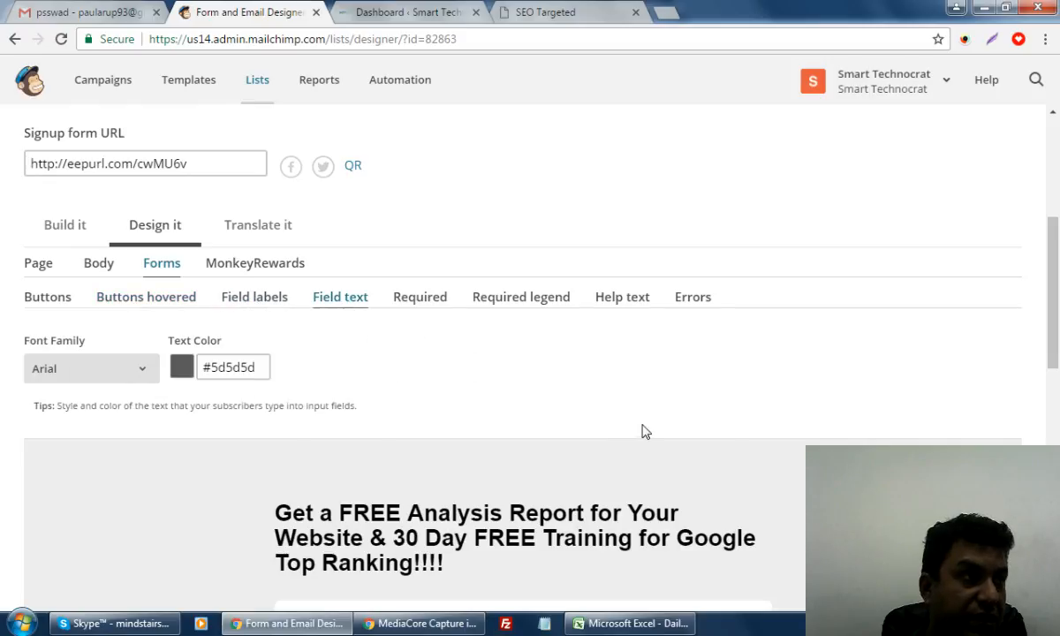
pyautogui.scroll(-7, 618, 442)
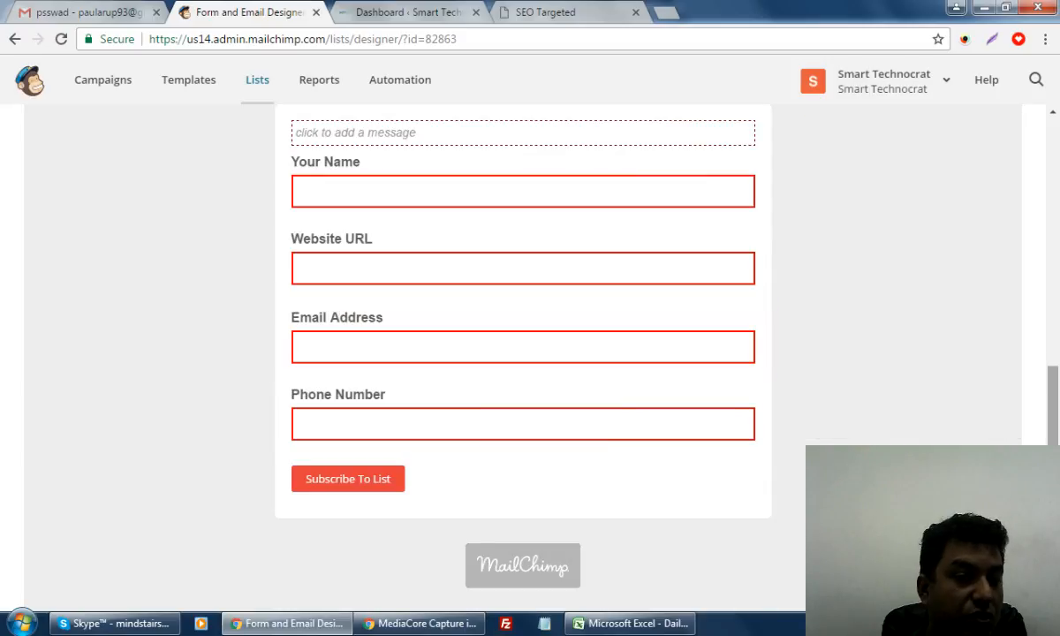
pyautogui.scroll(3, 531, 354)
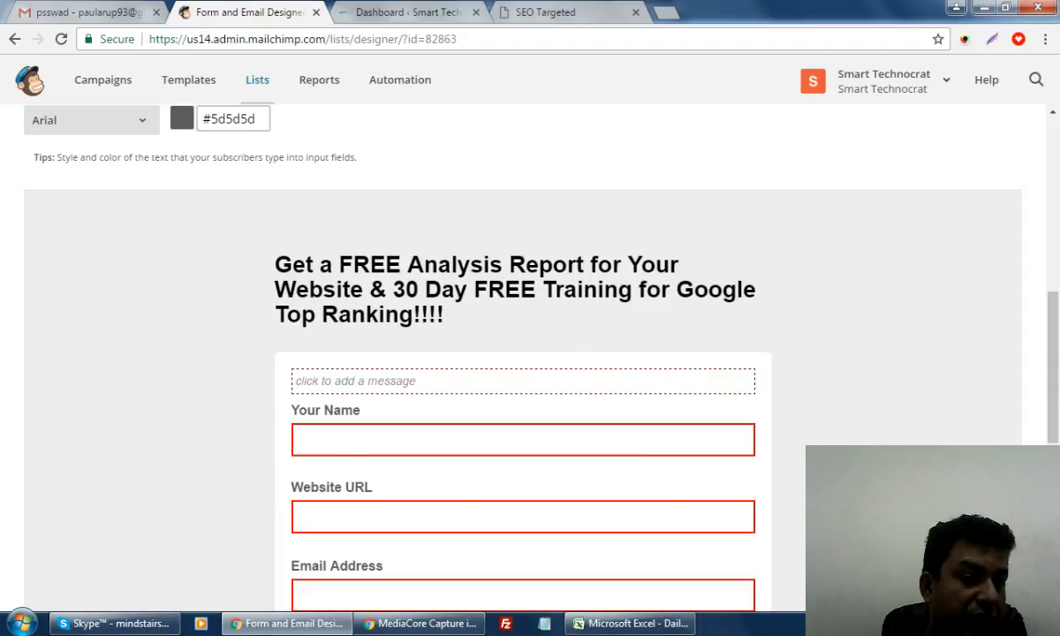
pyautogui.scroll(-5, 565, 415)
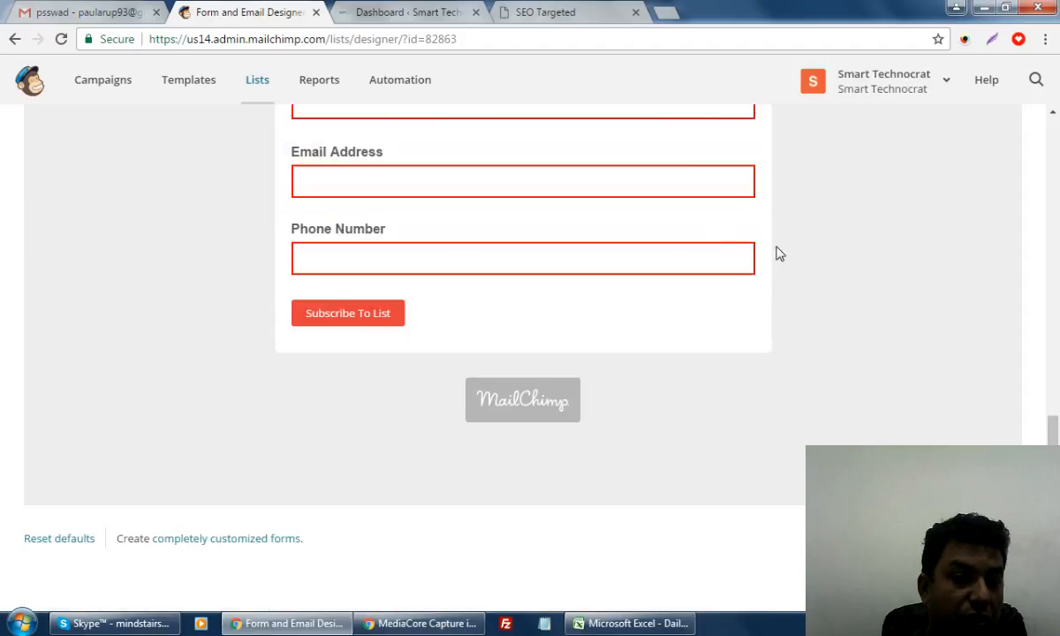
pyautogui.scroll(5, 877, 393)
pyautogui.scroll(4, 876, 395)
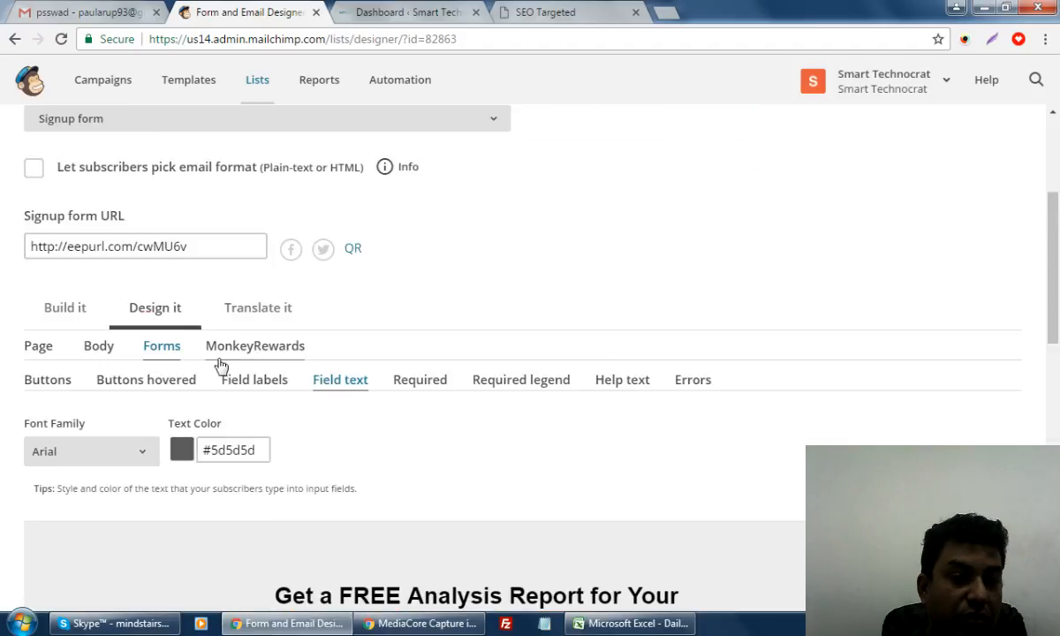
# Look over the page-level design settings
pyautogui.click(40, 349)
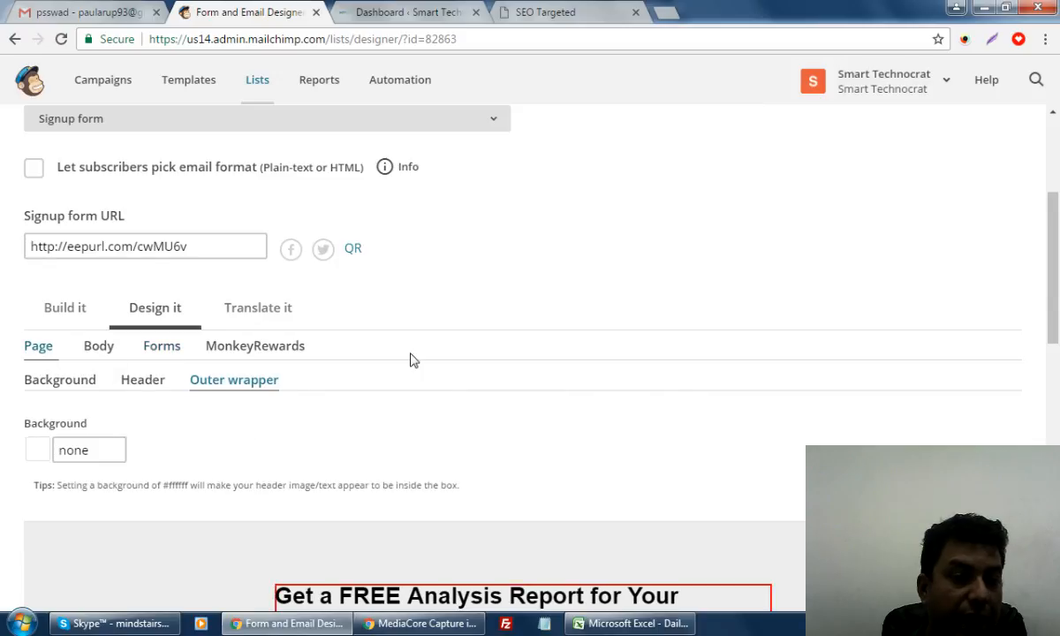
pyautogui.scroll(-6, 388, 461)
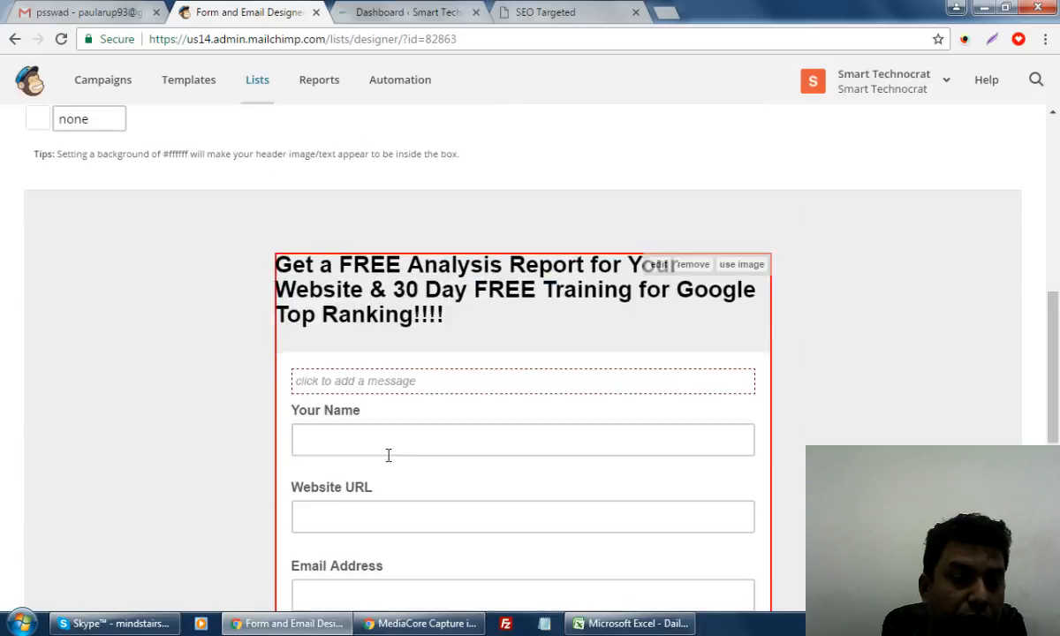
pyautogui.scroll(6, 182, 303)
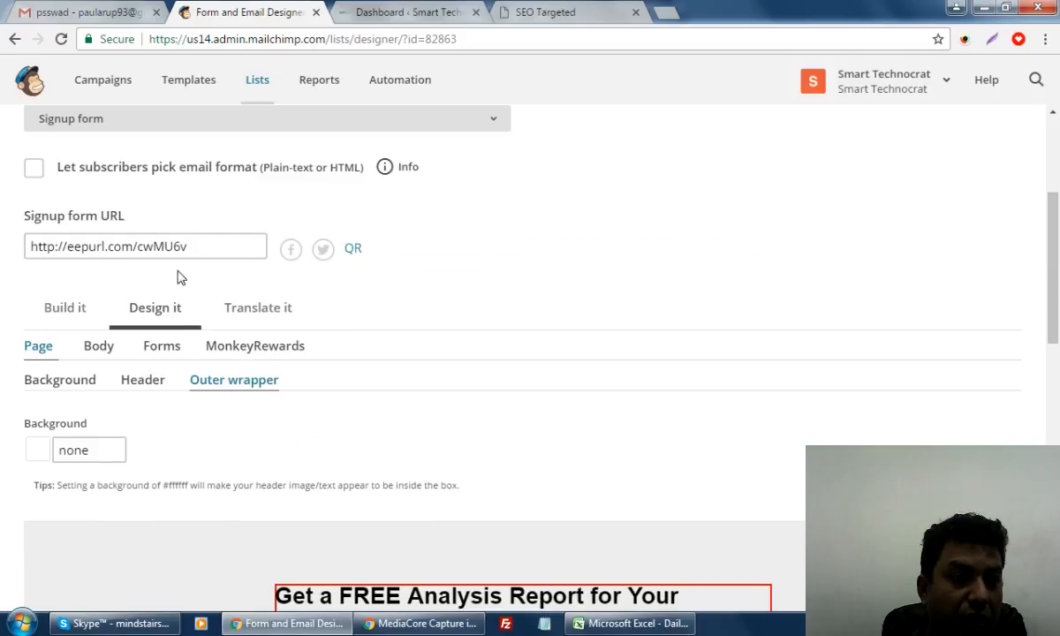
pyautogui.scroll(3, 180, 277)
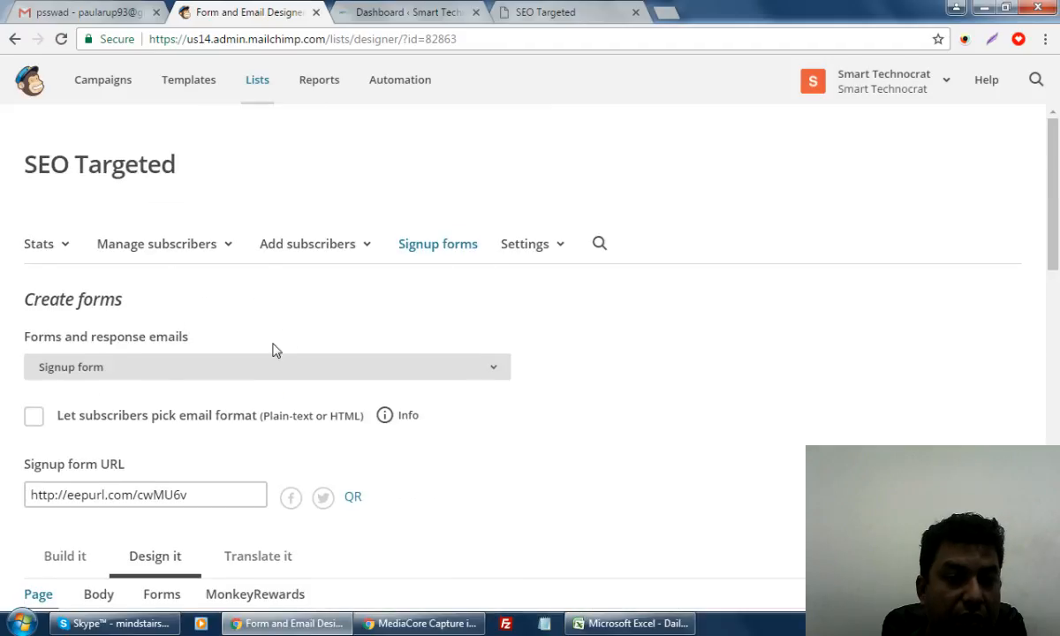
pyautogui.scroll(-3, 431, 263)
pyautogui.scroll(2, 499, 212)
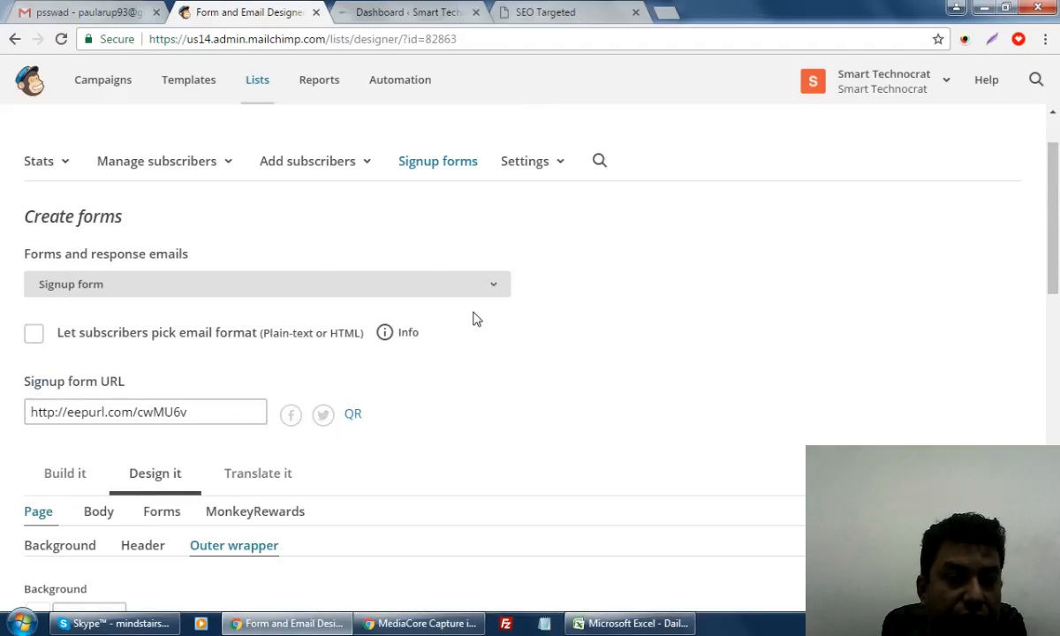
# Keep Signup form as the chosen form and switch to the hosted SEO Targeted page
pyautogui.click(489, 290)
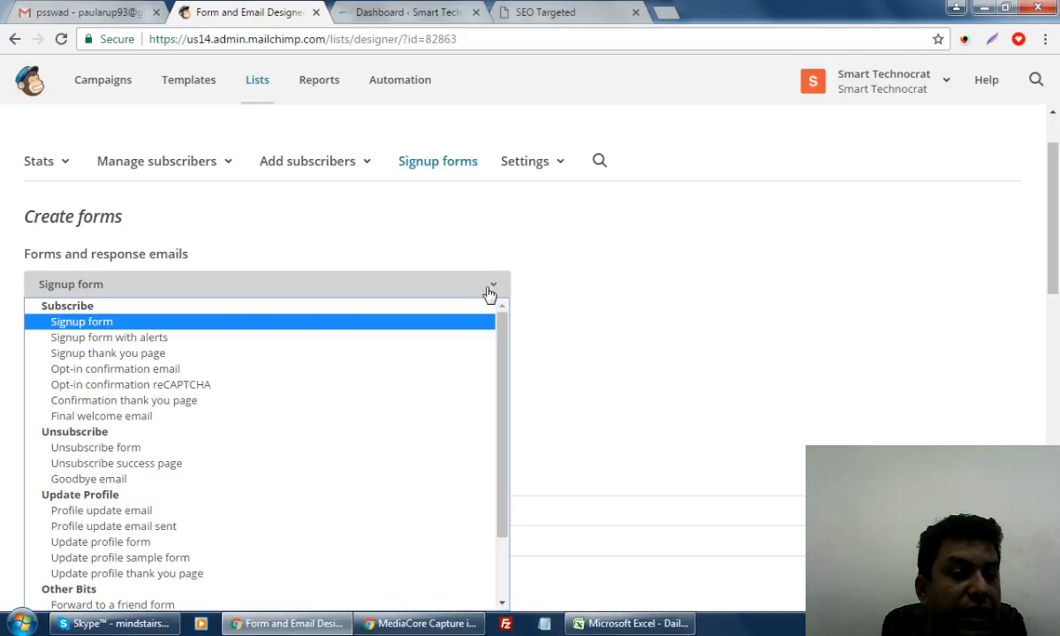
pyautogui.click(621, 310)
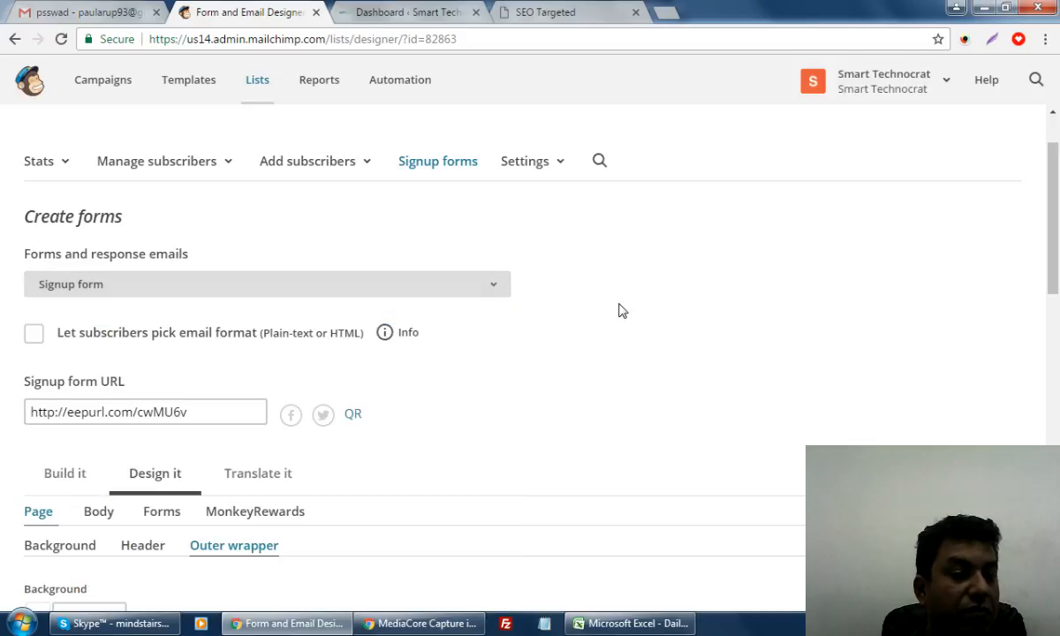
pyautogui.scroll(-3, 596, 337)
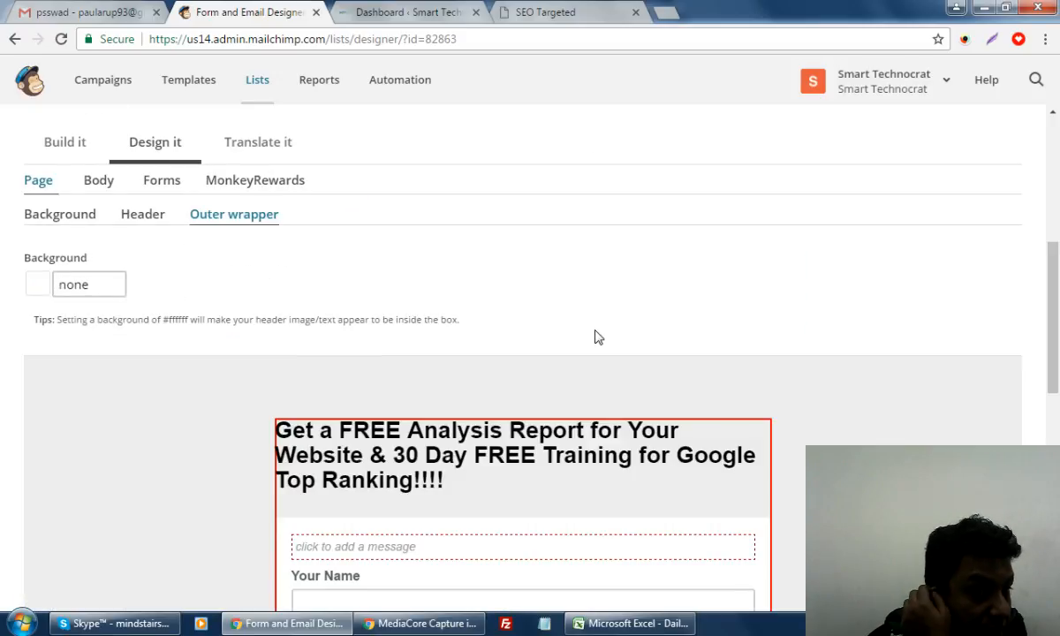
pyautogui.scroll(-6, 595, 337)
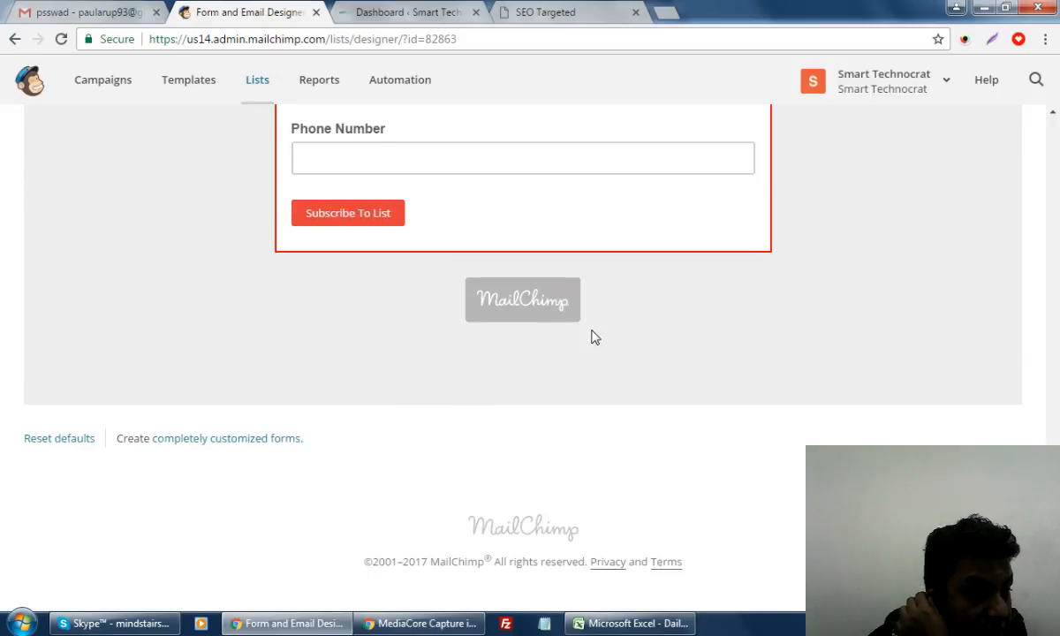
pyautogui.scroll(7, 595, 337)
pyautogui.click(560, 14)
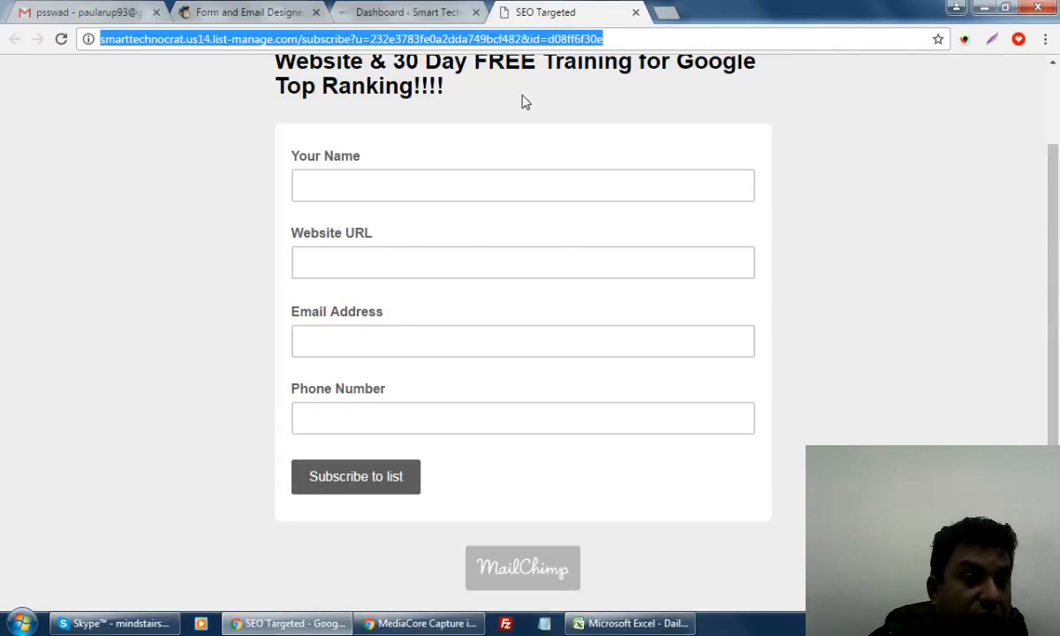
# Reload the hosted form to confirm the red Subscribe to list button
pyautogui.click(64, 40)
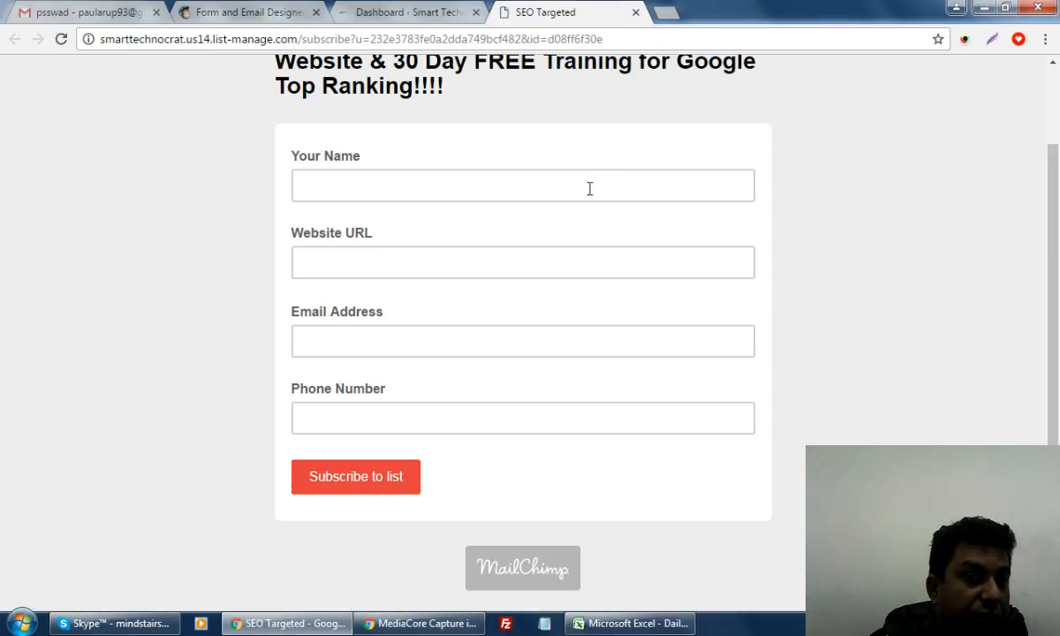
pyautogui.click(205, 12)
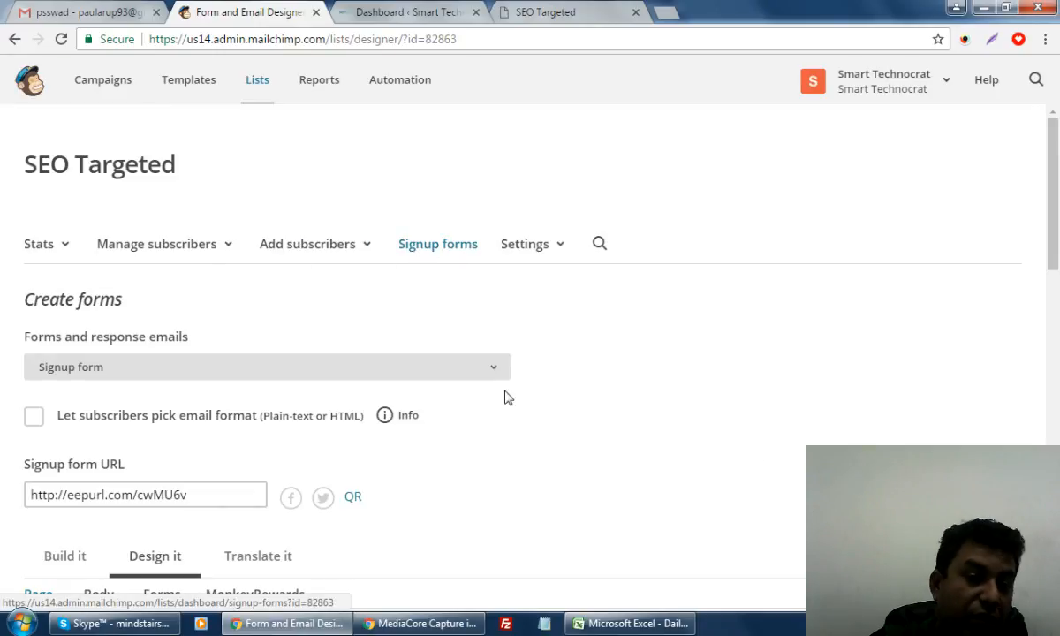
pyautogui.scroll(-3, 526, 415)
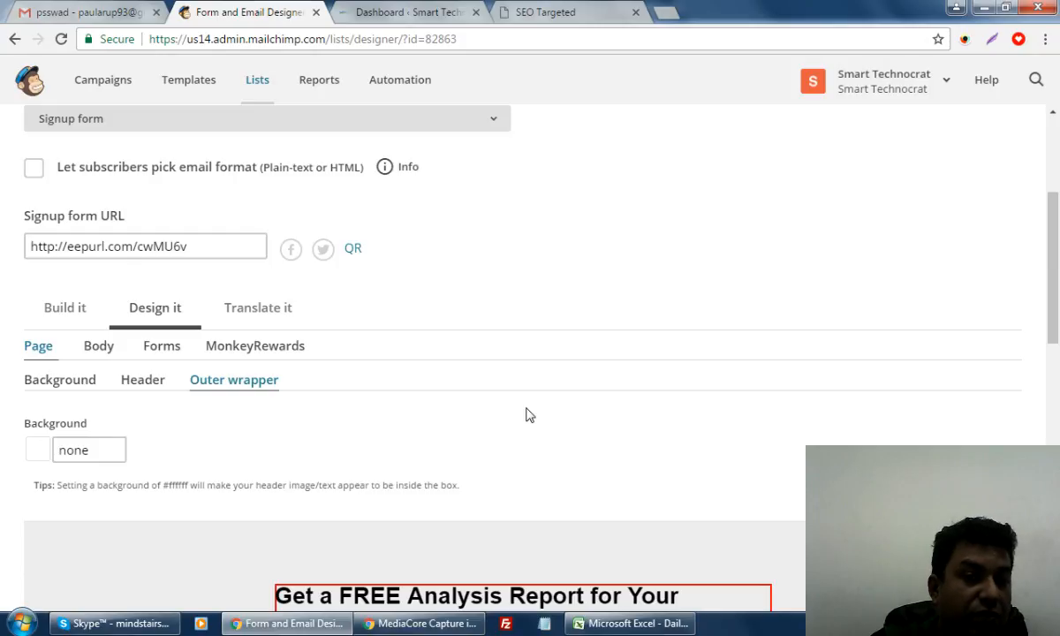
pyautogui.scroll(-1, 525, 414)
pyautogui.scroll(4, 525, 414)
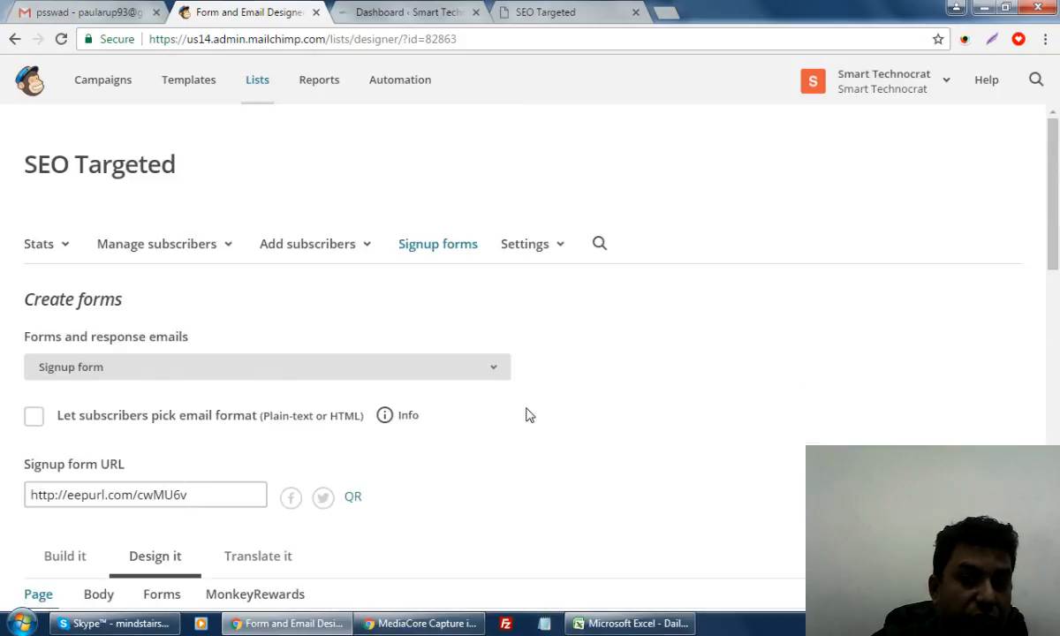
# Go to Settings > Signup forms and select Embedded forms for SEO Targeted
pyautogui.click(548, 251)
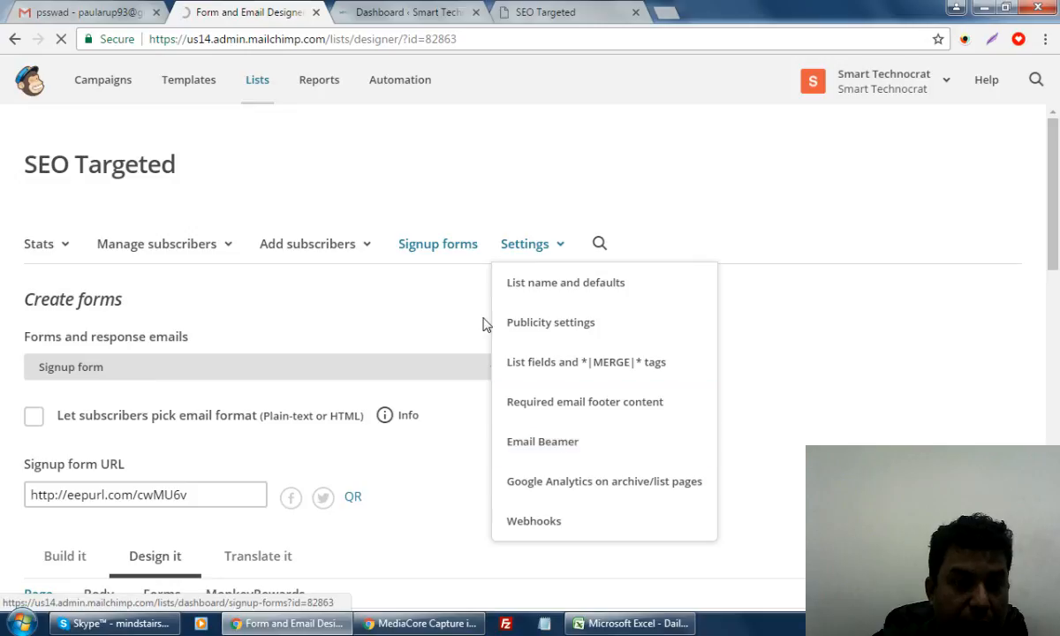
pyautogui.click(423, 248)
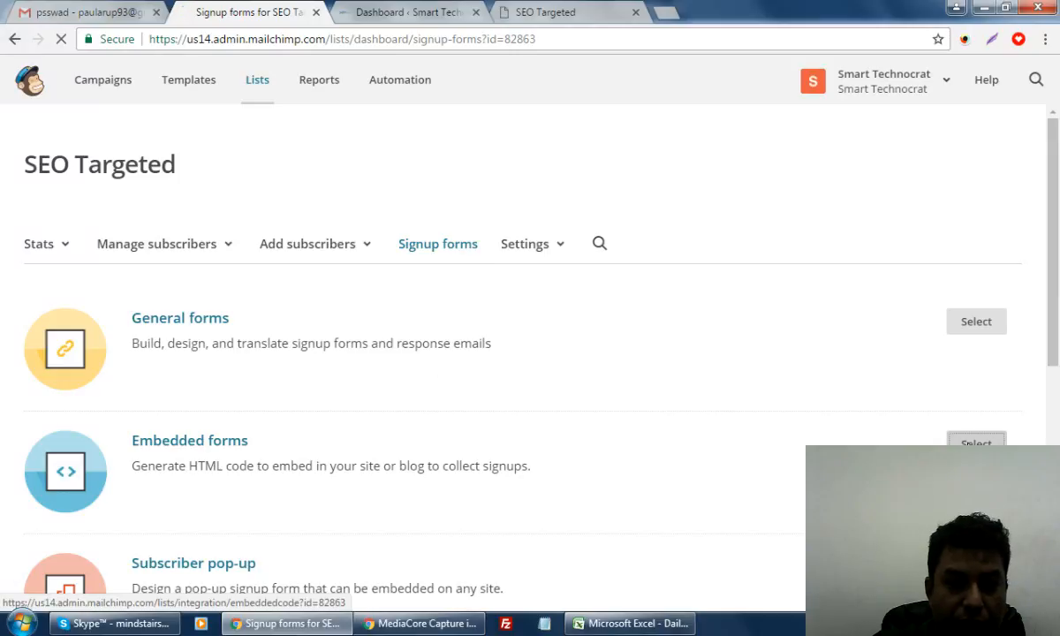
pyautogui.click(976, 442)
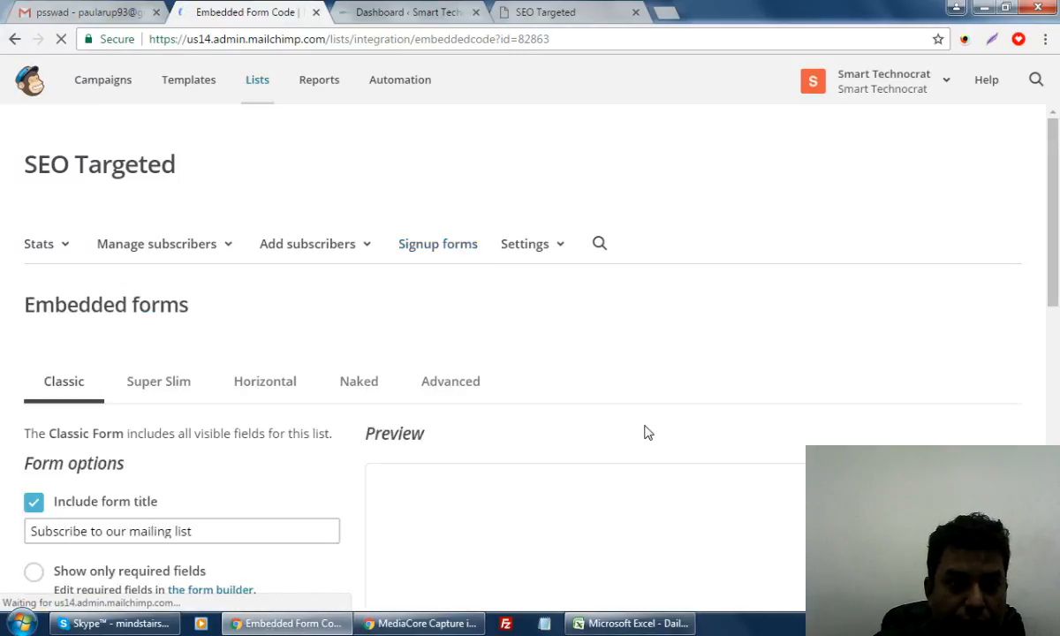
pyautogui.scroll(-4, 645, 432)
pyautogui.scroll(-1, 645, 432)
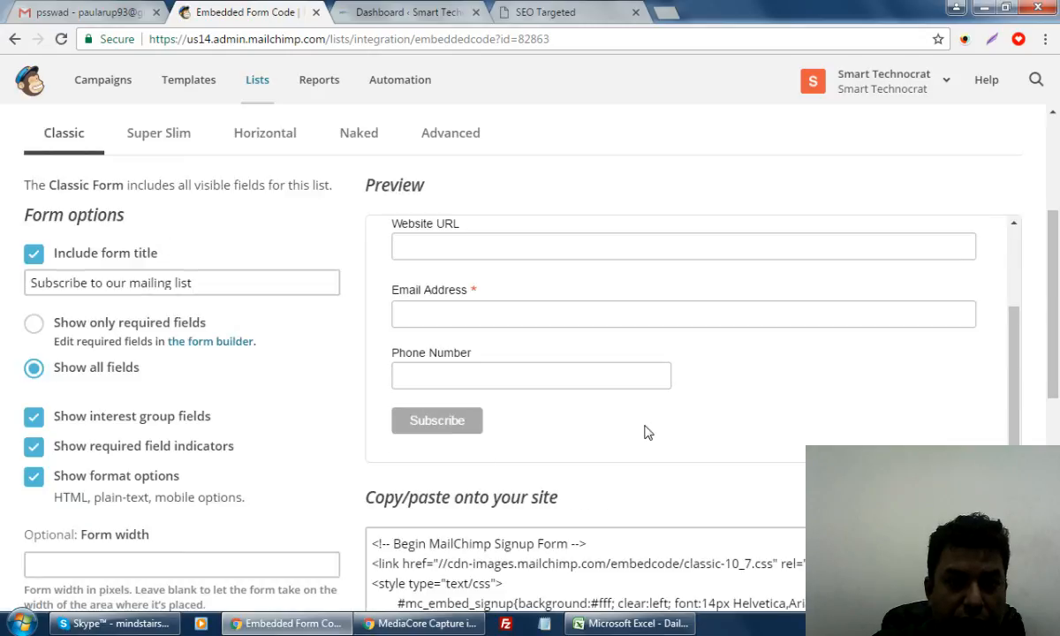
pyautogui.scroll(3, 645, 432)
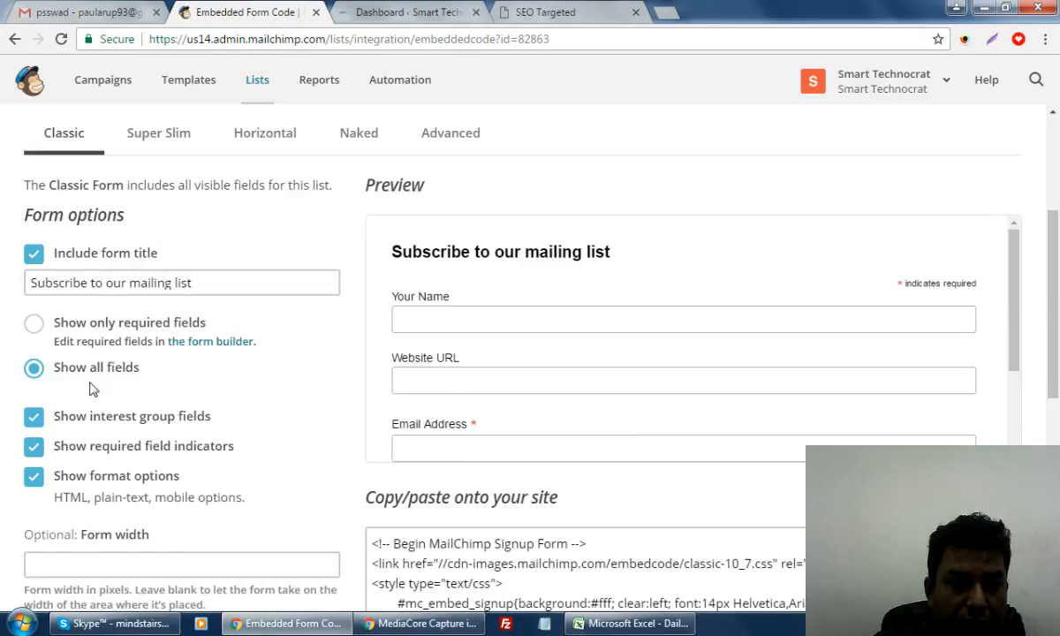
pyautogui.scroll(2, 176, 408)
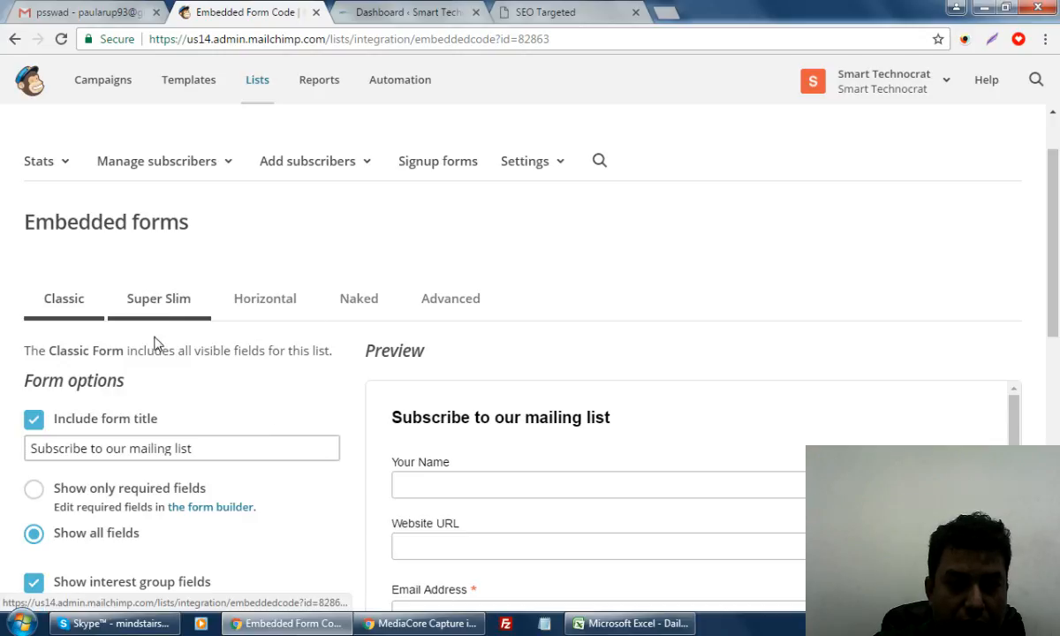
pyautogui.scroll(-4, 195, 397)
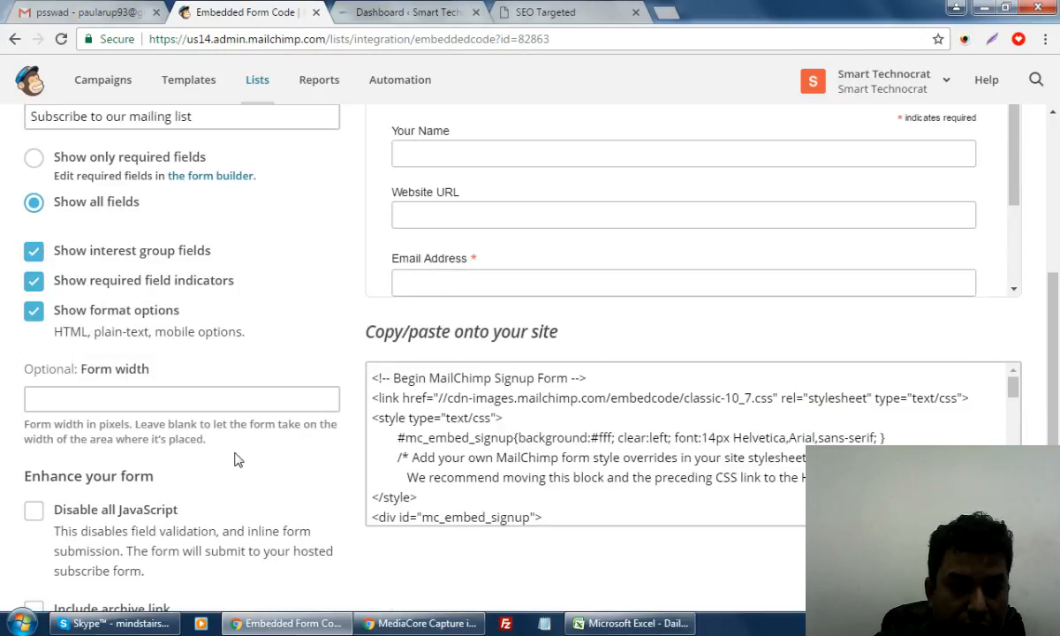
pyautogui.scroll(-3, 237, 459)
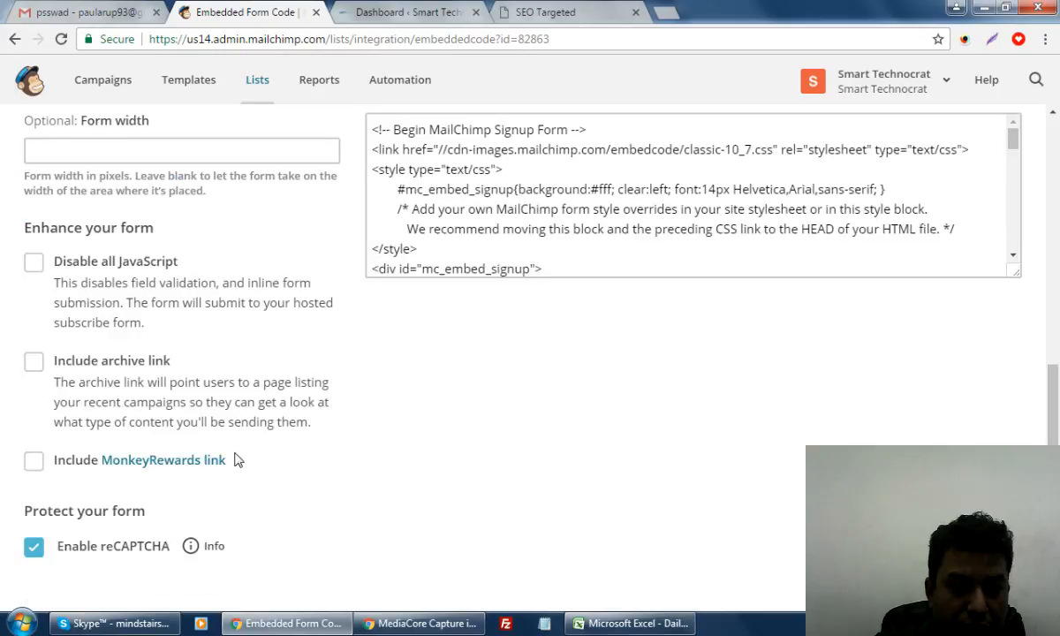
pyautogui.scroll(-2, 237, 459)
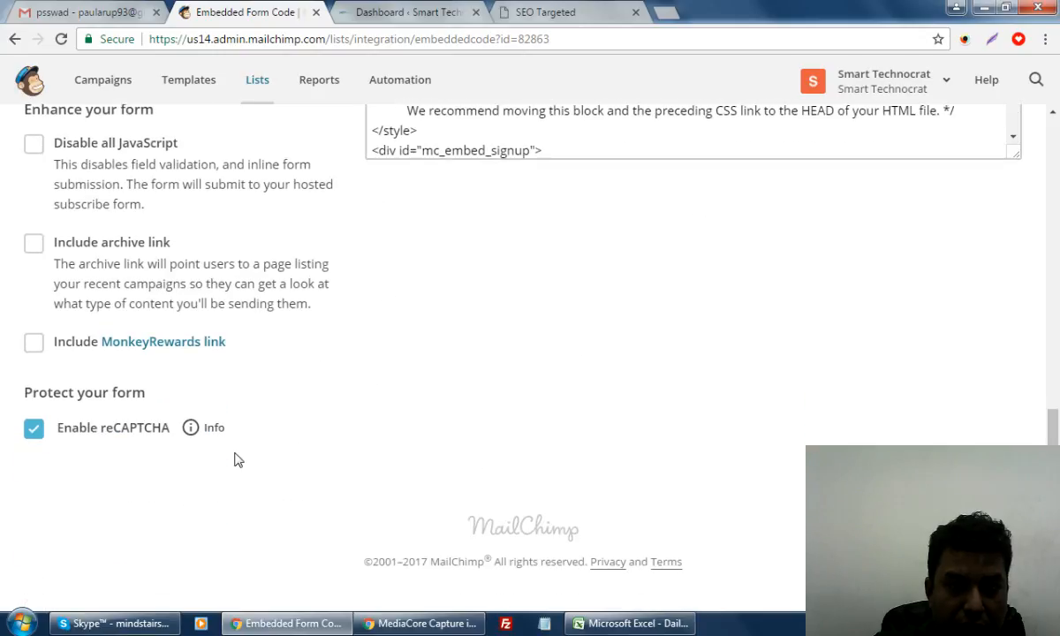
pyautogui.scroll(3, 237, 459)
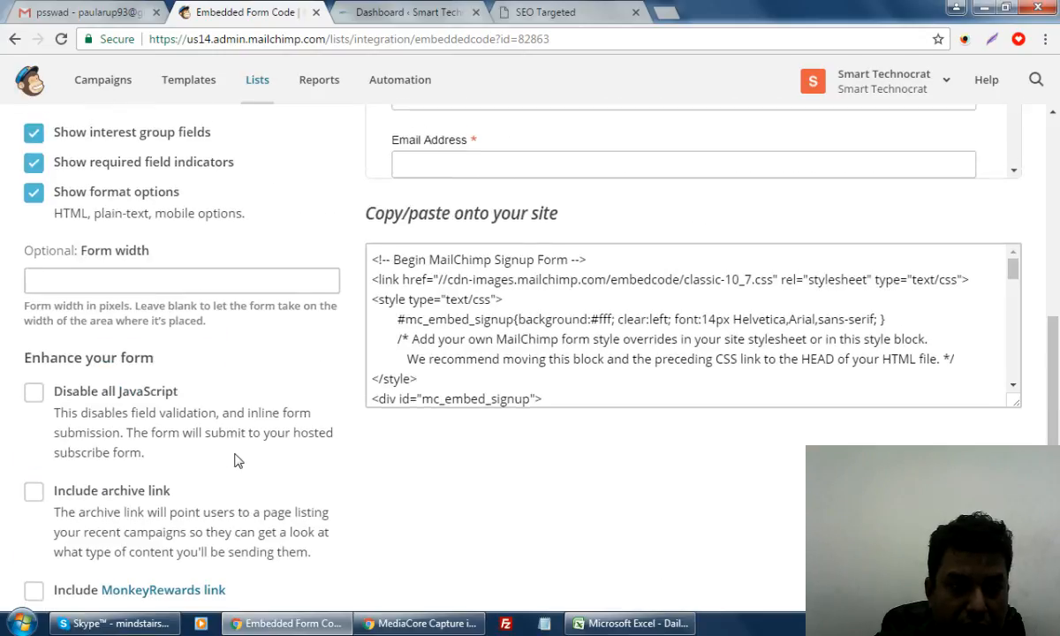
pyautogui.scroll(3, 237, 459)
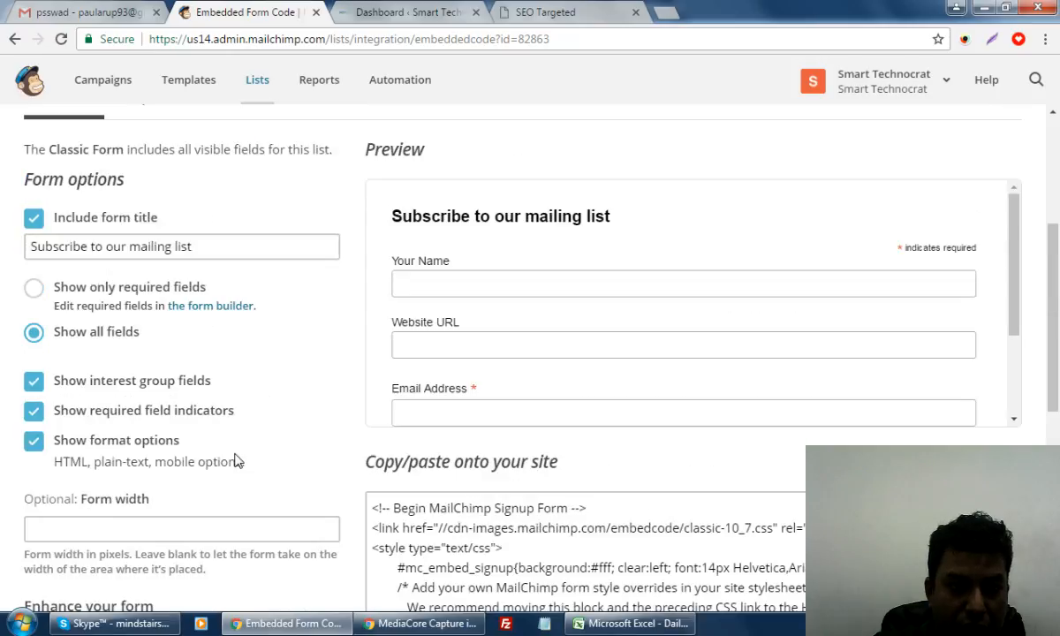
pyautogui.scroll(1, 236, 460)
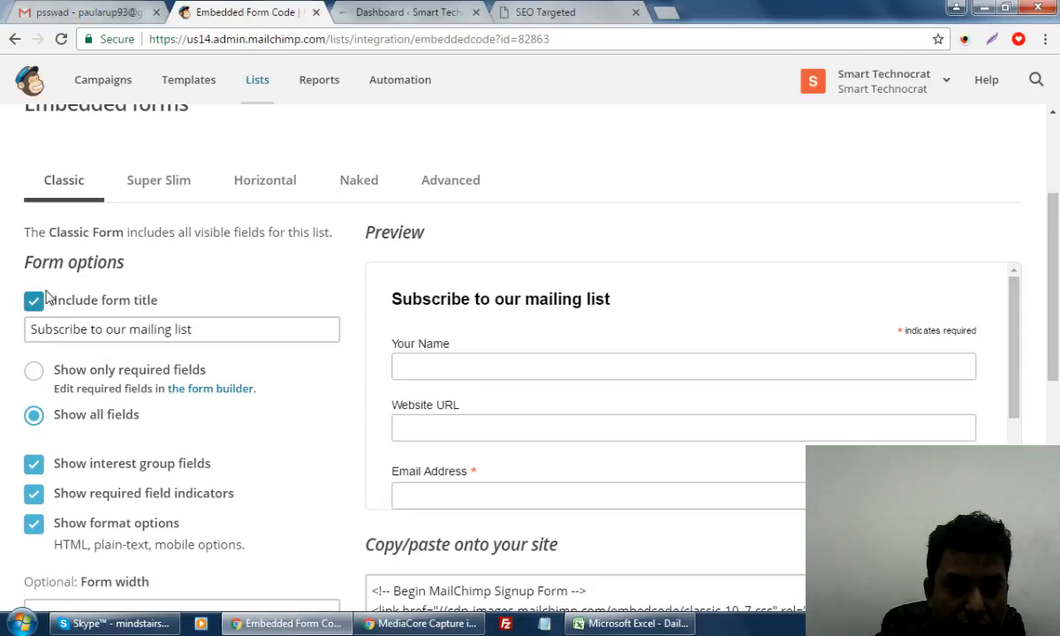
pyautogui.click(158, 189)
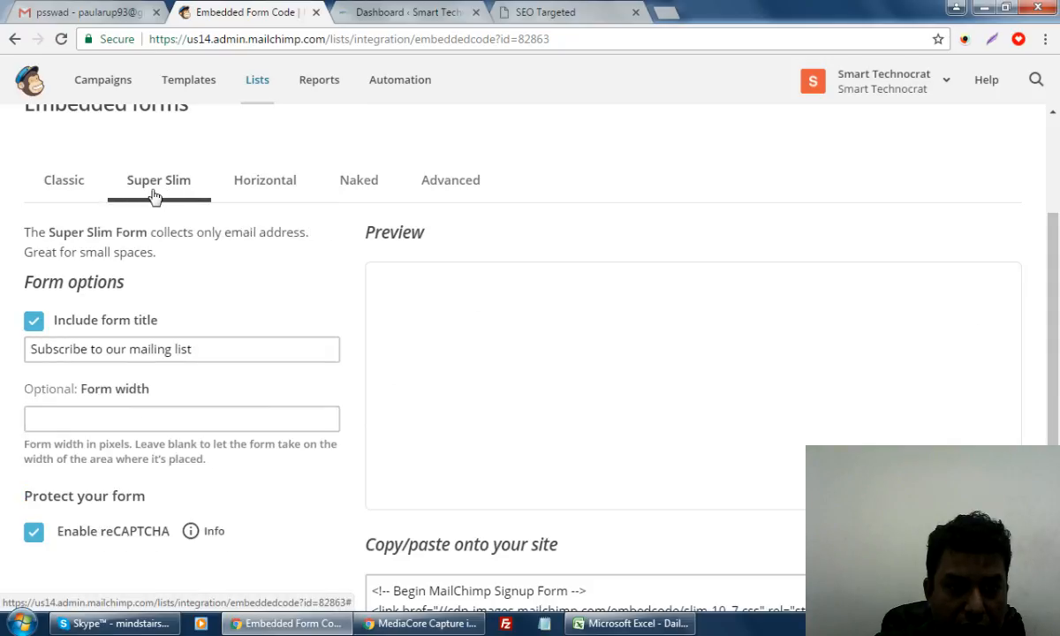
pyautogui.click(263, 189)
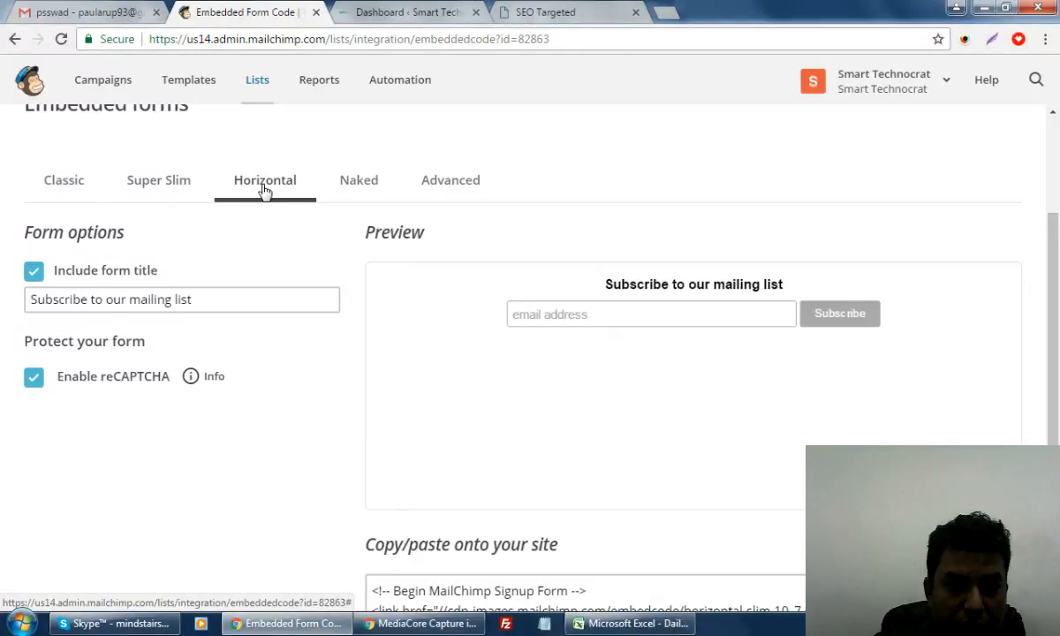
pyautogui.click(365, 193)
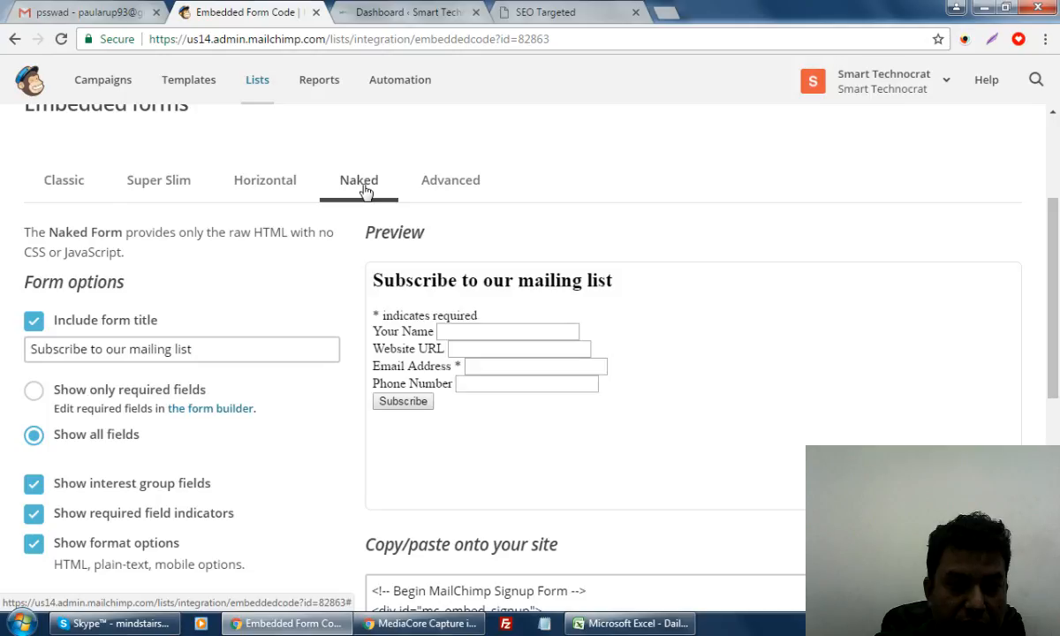
pyautogui.click(441, 188)
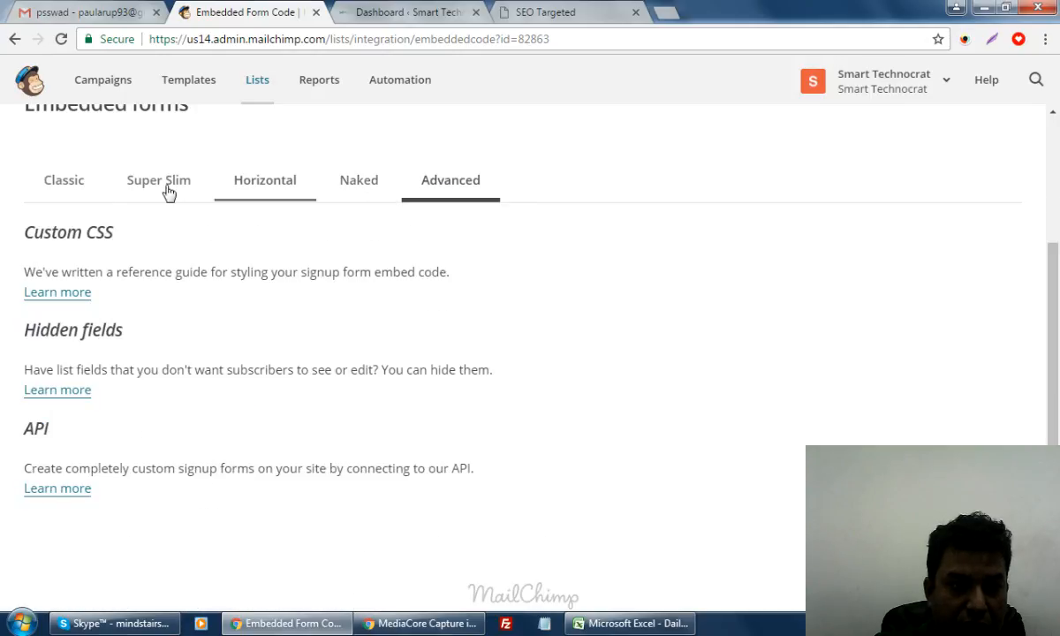
pyautogui.click(60, 183)
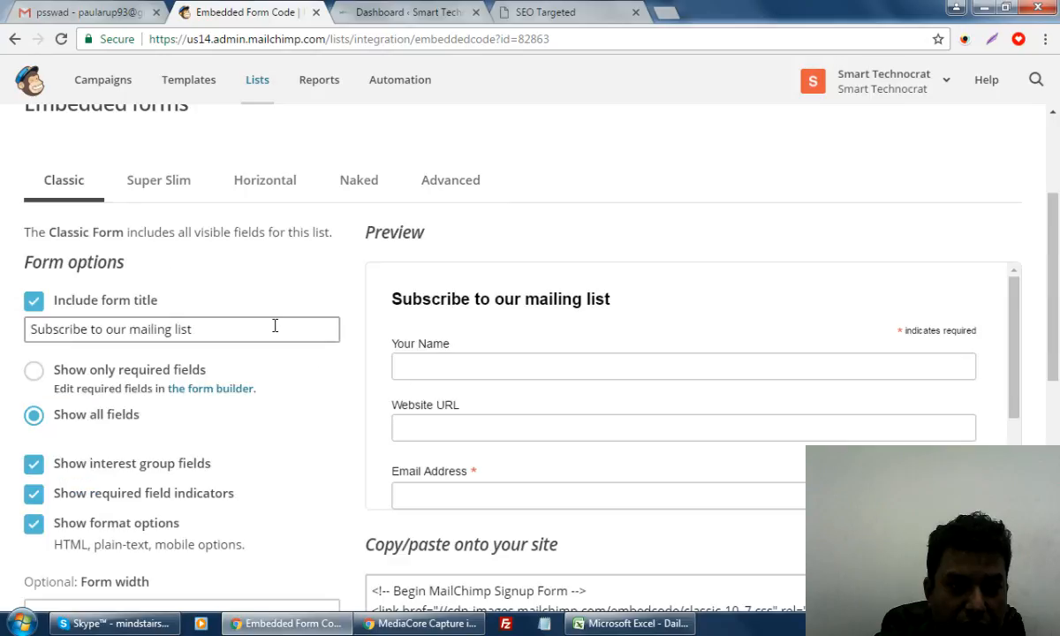
pyautogui.scroll(-3, 261, 438)
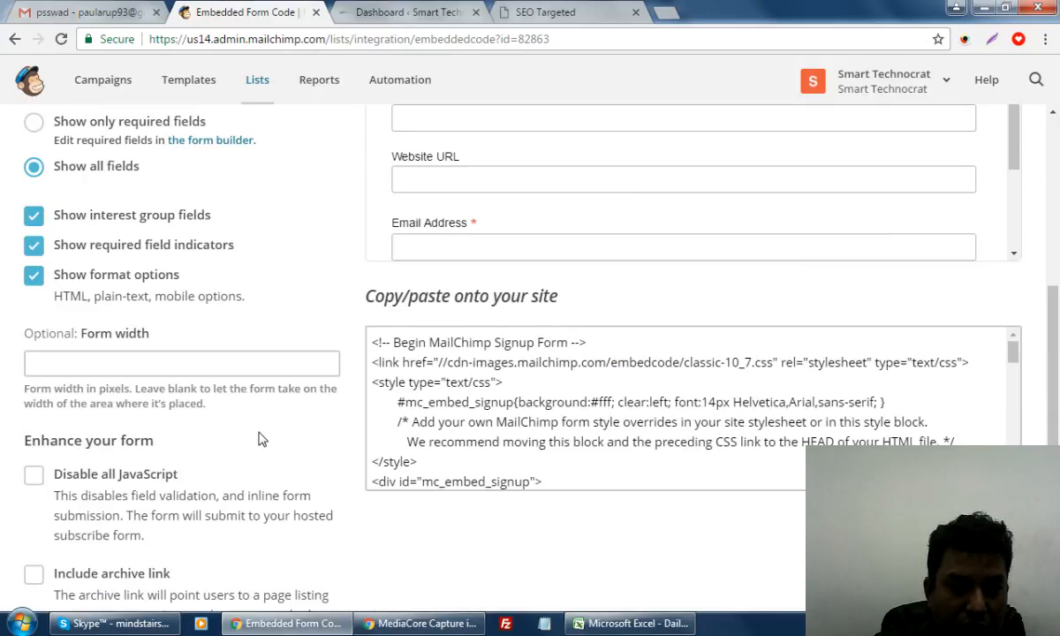
pyautogui.scroll(5, 261, 438)
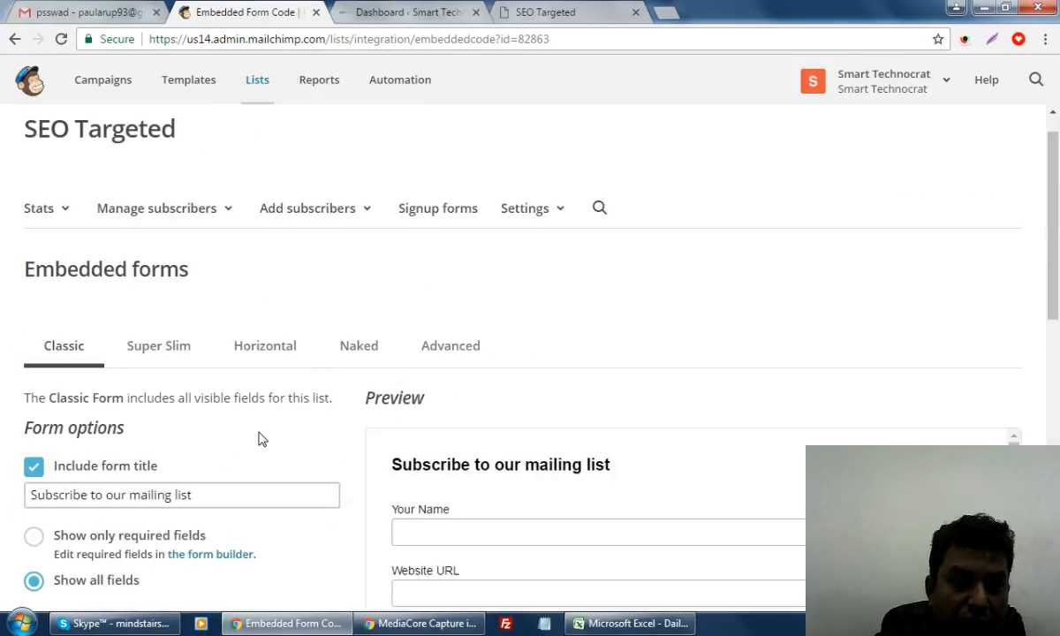
pyautogui.scroll(-3, 260, 438)
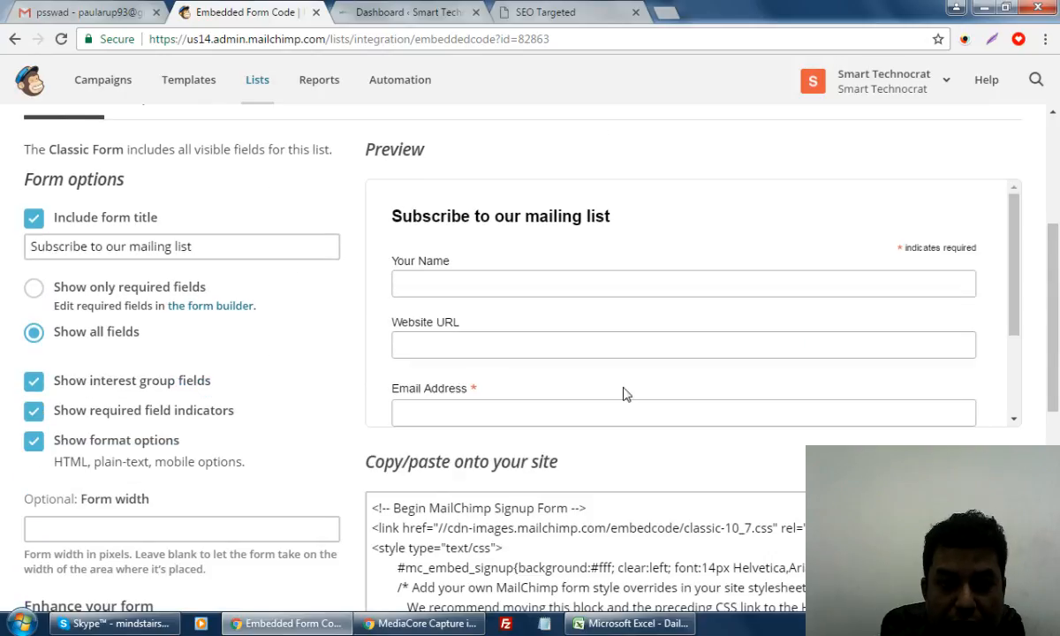
pyautogui.scroll(2, 682, 402)
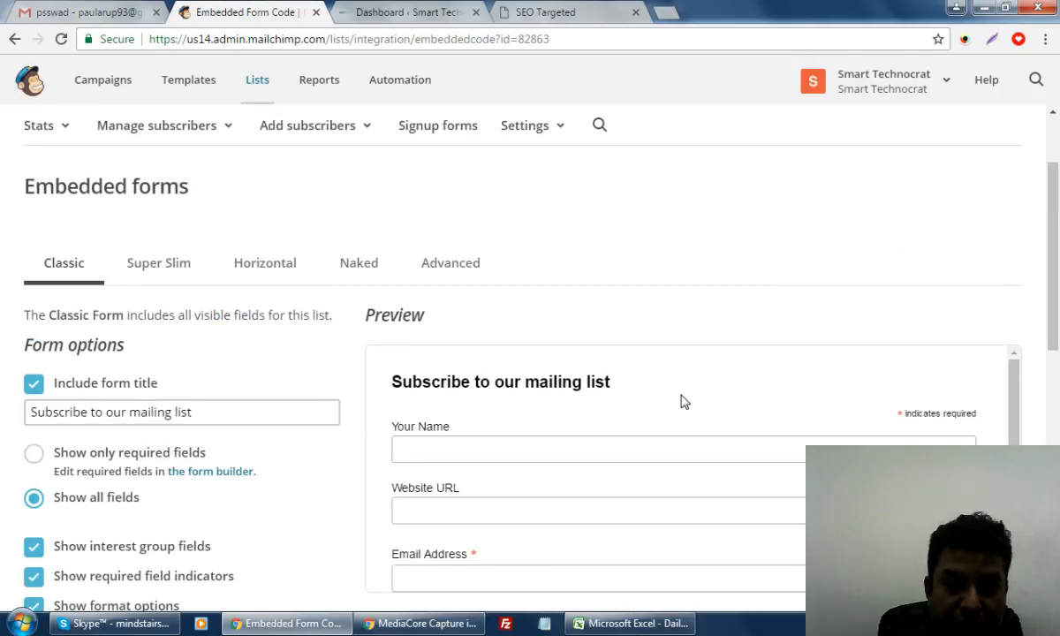
pyautogui.scroll(-2, 681, 402)
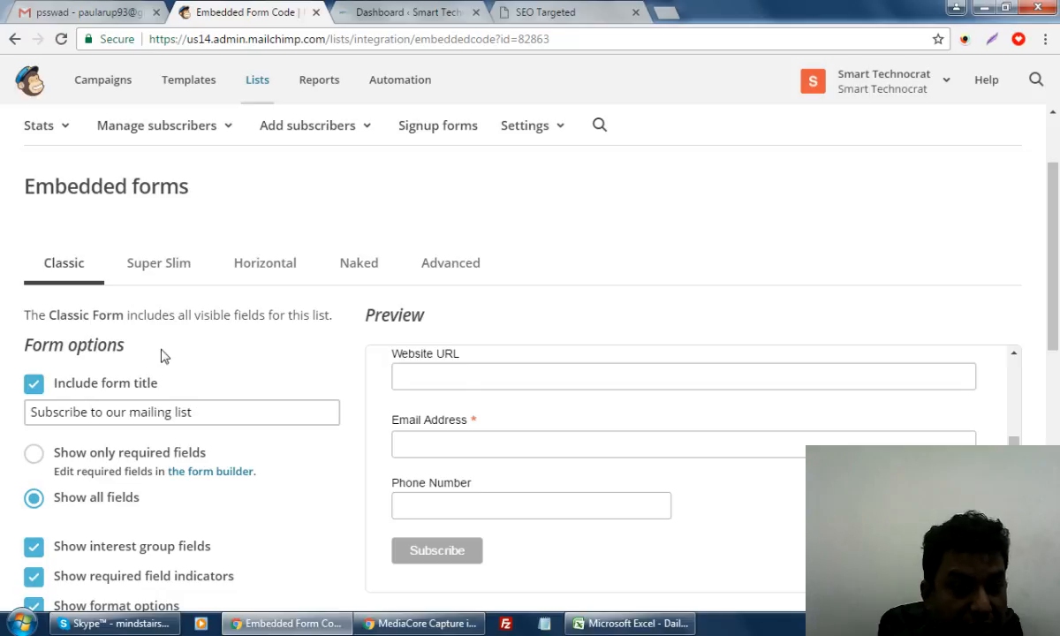
pyautogui.scroll(-3, 161, 356)
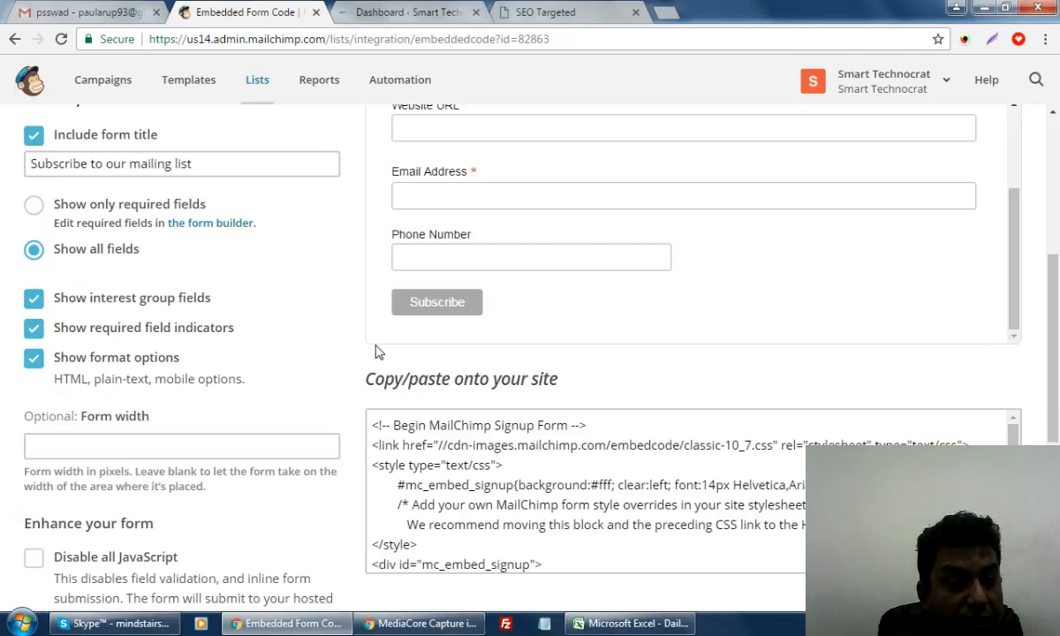
# Copy the hosted page's FREE Analysis Report heading and paste it as the embedded form title
pyautogui.click(550, 9)
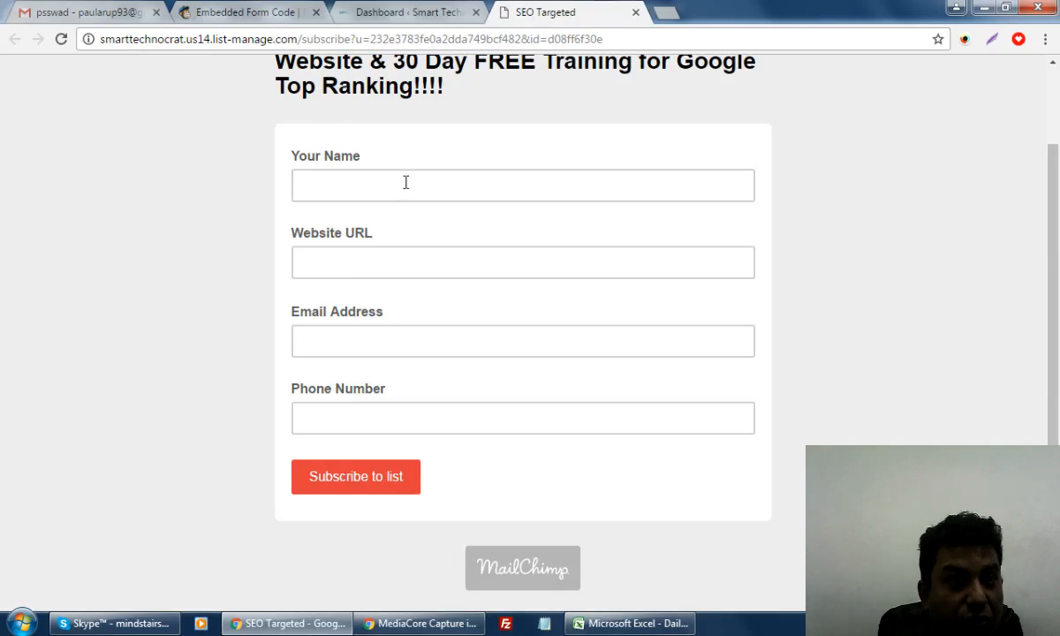
pyautogui.click(234, 14)
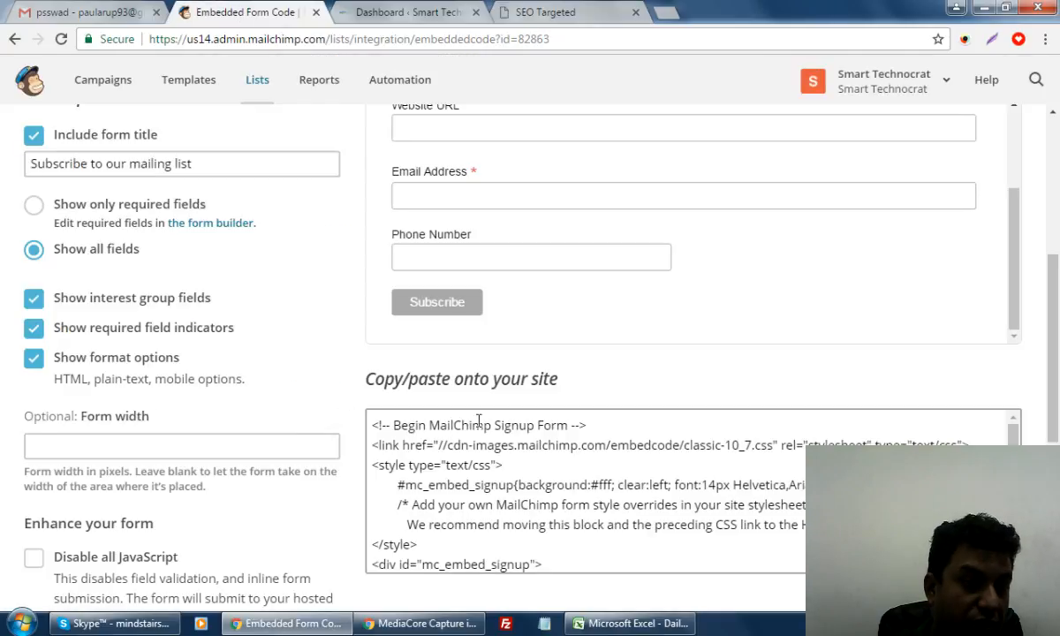
pyautogui.scroll(2, 472, 439)
pyautogui.scroll(-1, 473, 439)
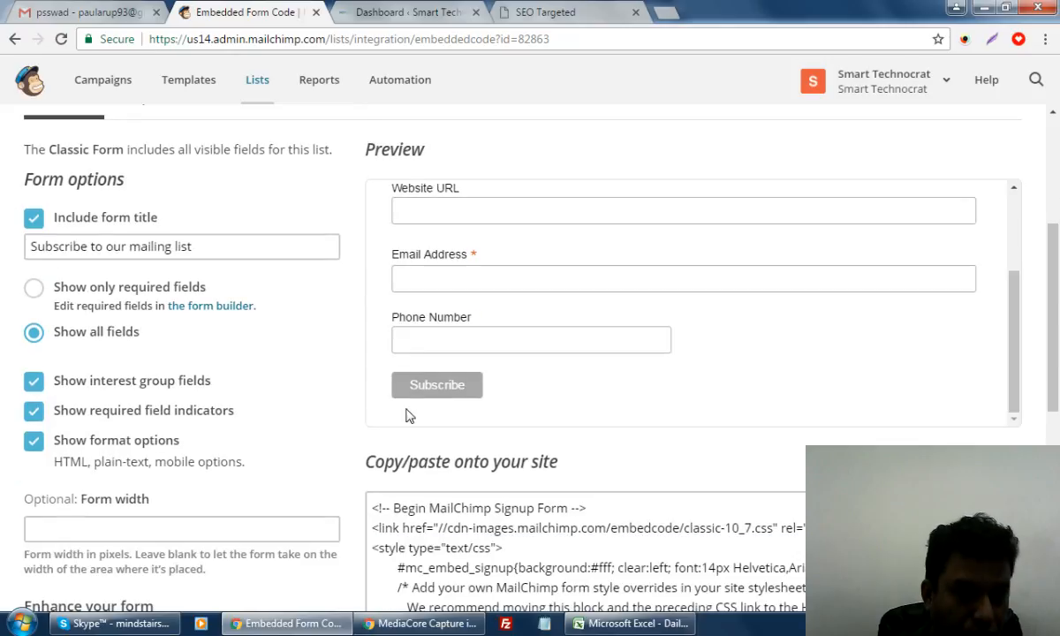
pyautogui.click(547, 12)
pyautogui.scroll(1, 530, 241)
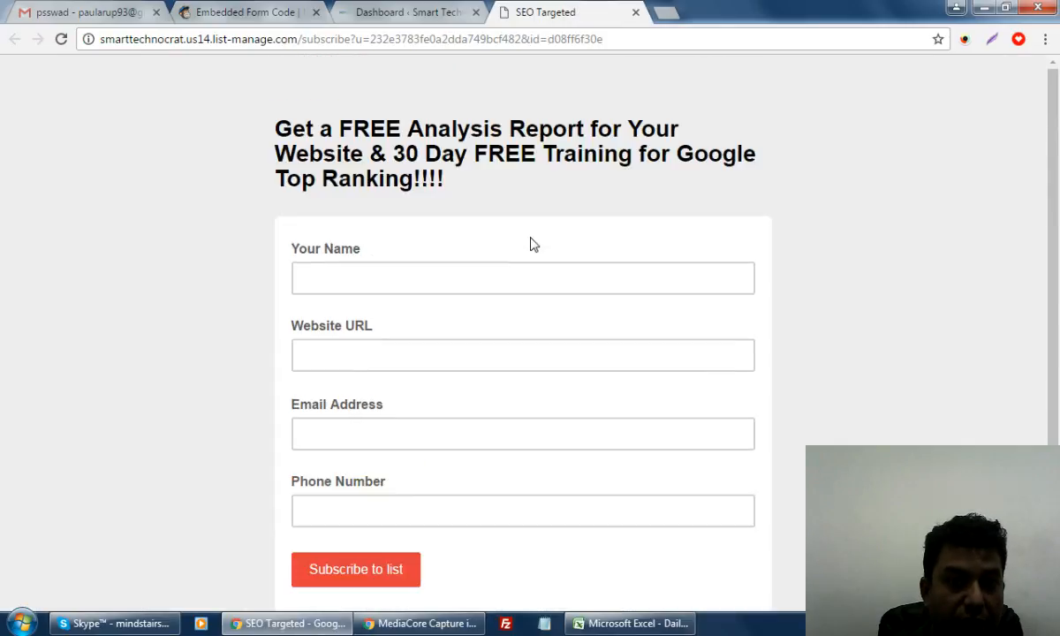
pyautogui.moveTo(277, 133); pyautogui.dragTo(452, 177)
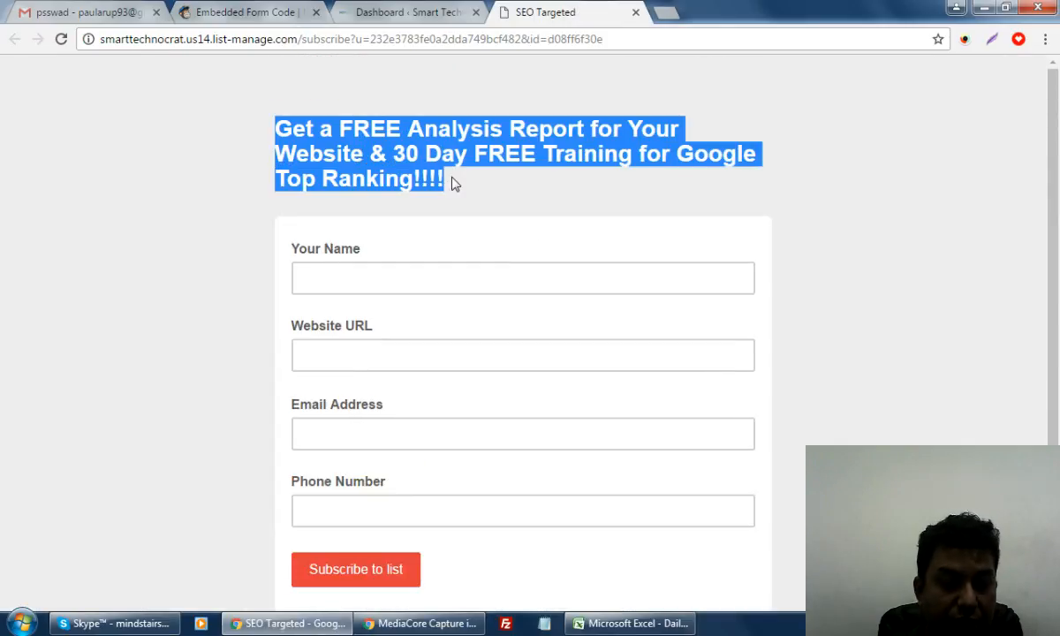
pyautogui.click(225, 12)
pyautogui.click(253, 240)
pyautogui.moveTo(254, 241); pyautogui.dragTo(3, 248)
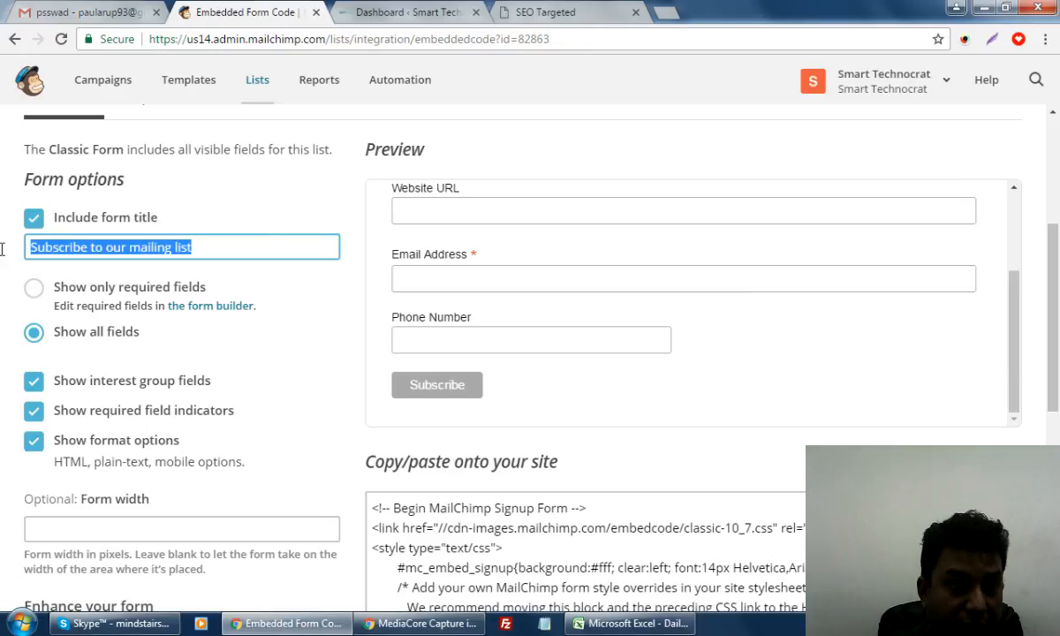
pyautogui.hotkey('ctrl', 'v')
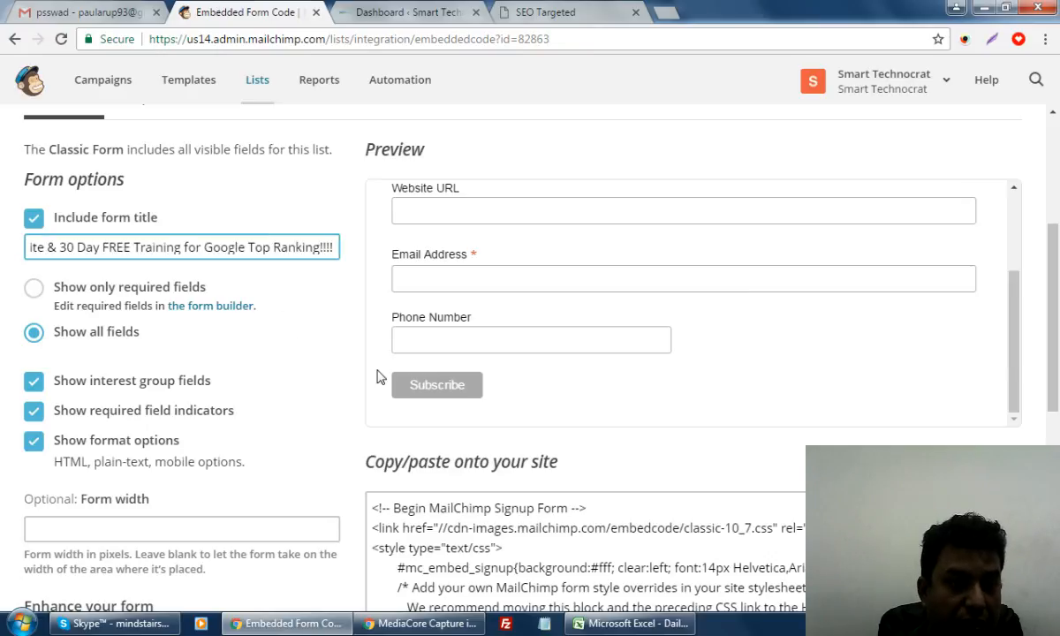
pyautogui.click(414, 341)
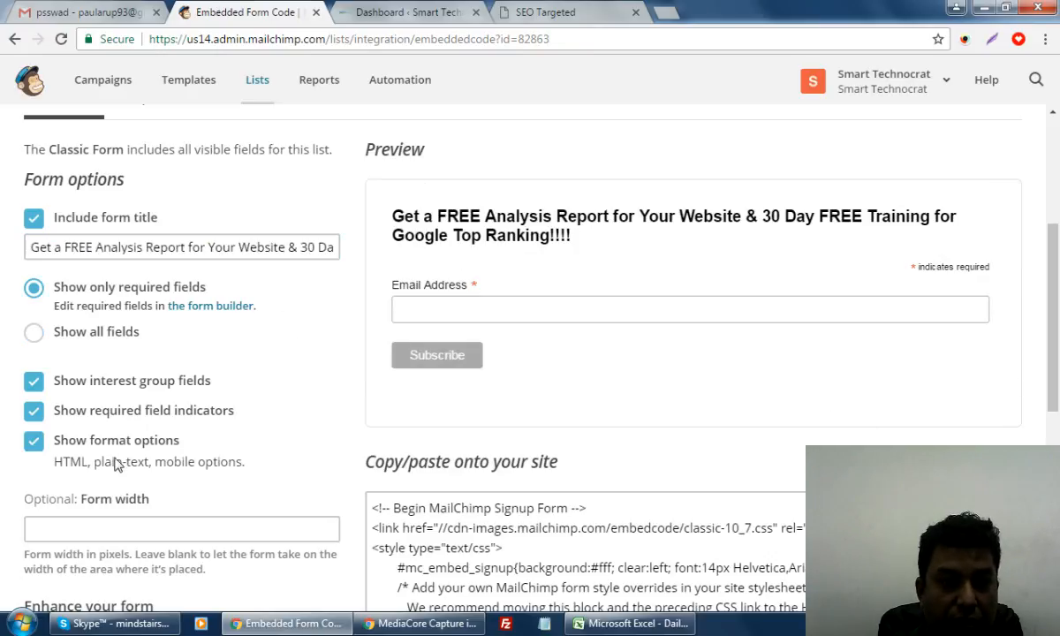
# Switch the Classic embed back to showing all form fields
pyautogui.click(35, 333)
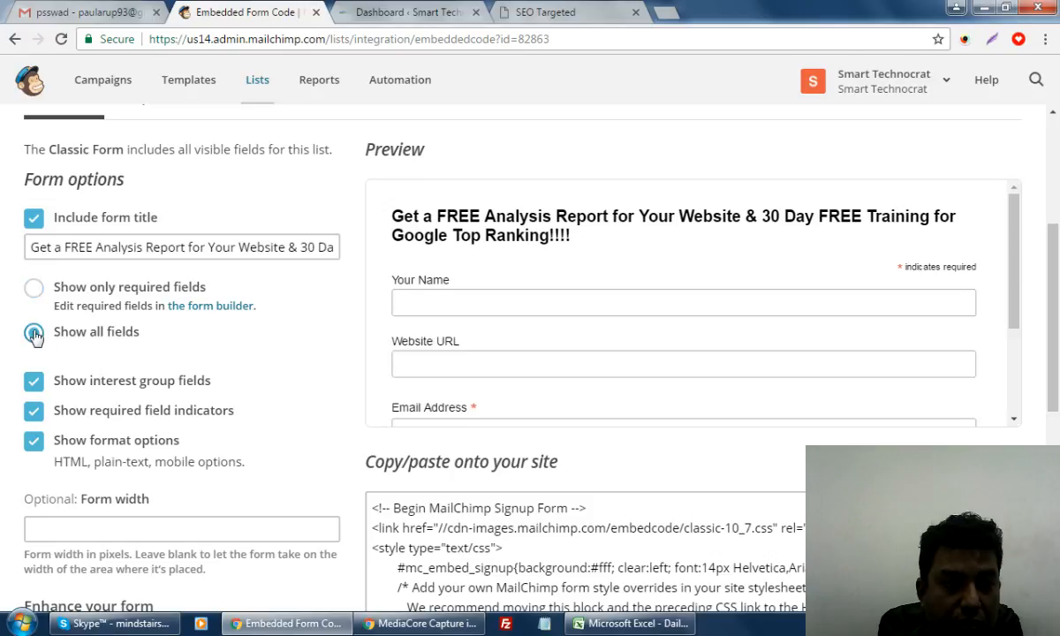
pyautogui.scroll(-3, 1018, 355)
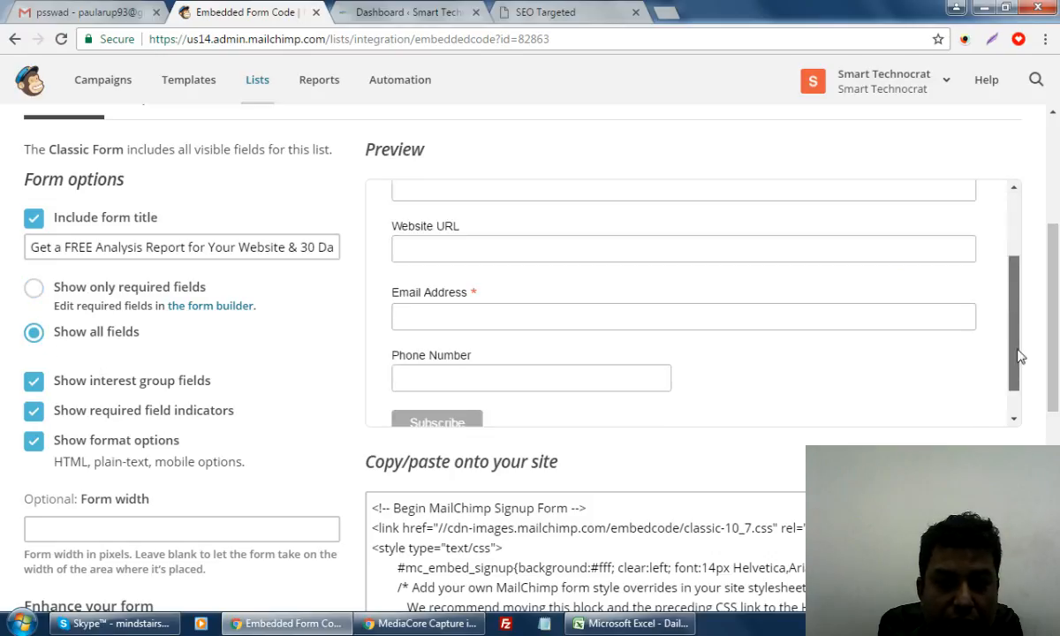
pyautogui.scroll(3, 1022, 389)
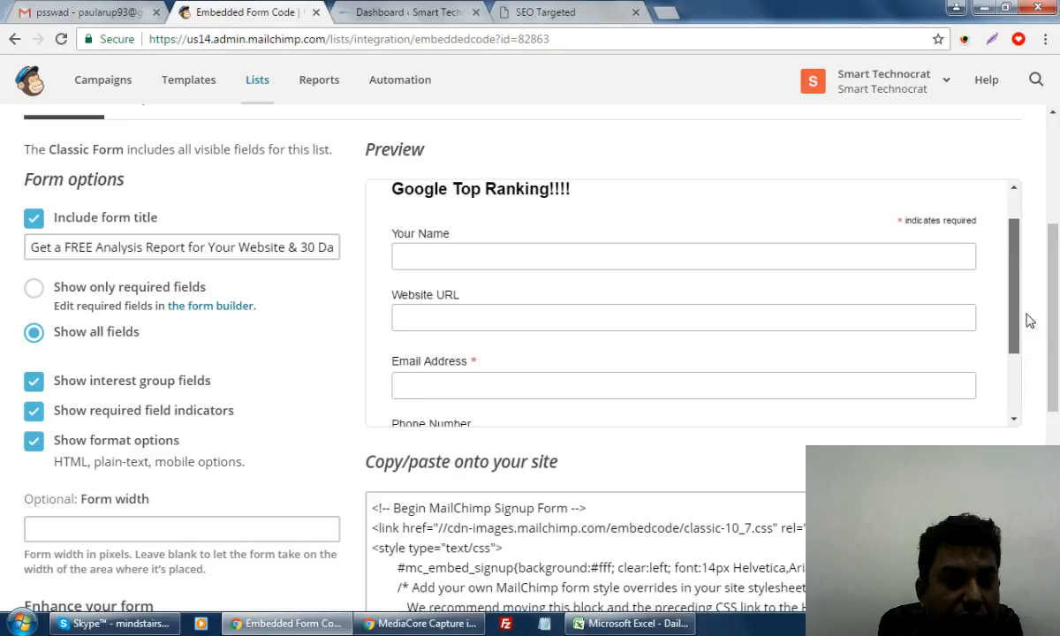
pyautogui.scroll(-3, 1030, 336)
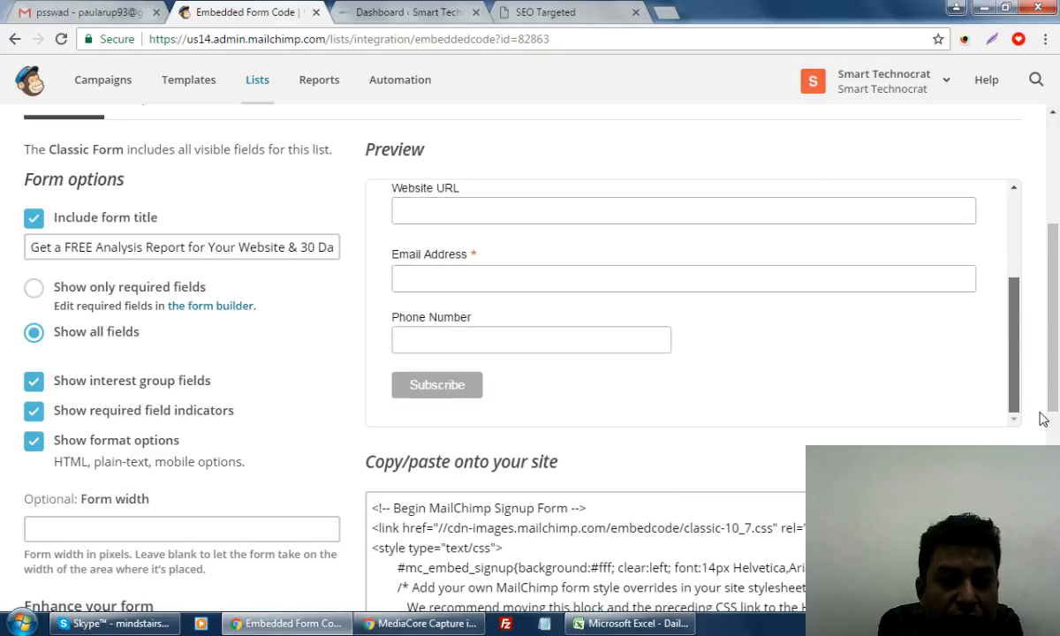
pyautogui.scroll(3, 1039, 344)
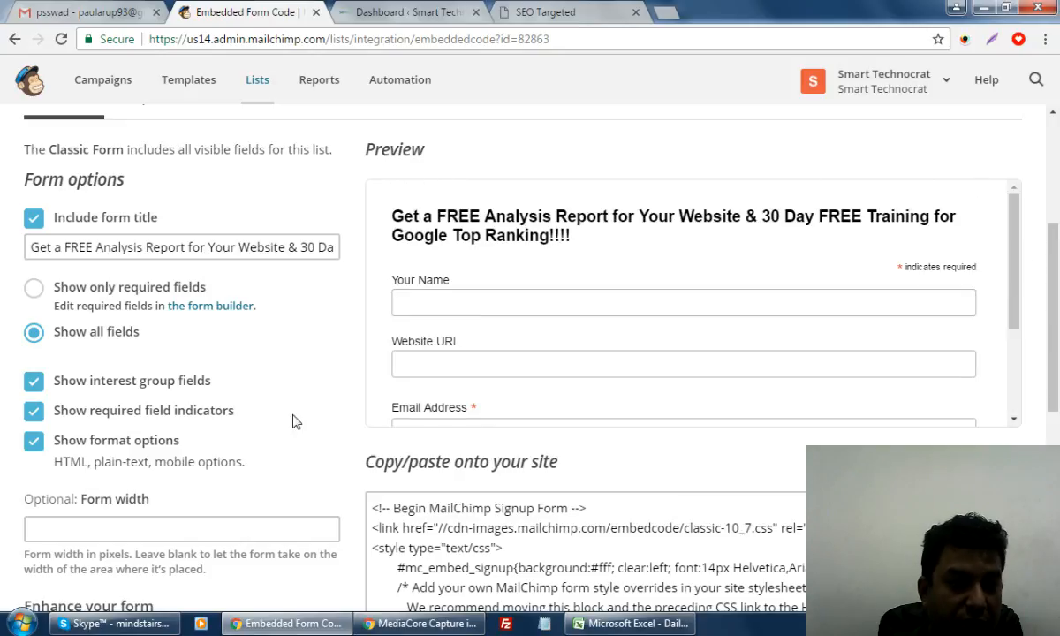
pyautogui.scroll(-1, 333, 360)
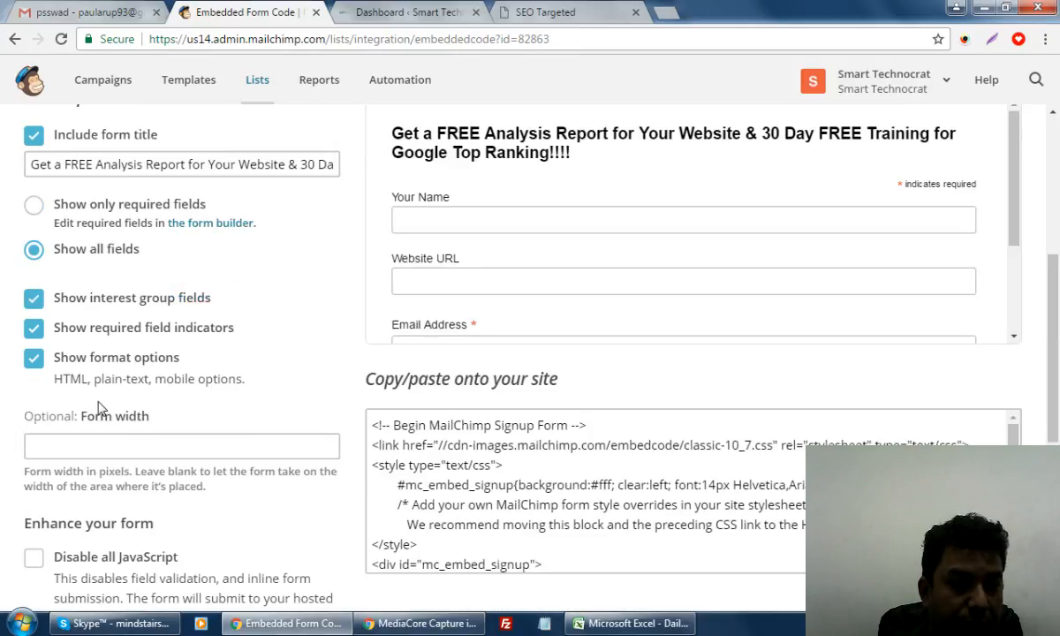
# Hide the required field indicators and select all of the embed code
pyautogui.click(32, 361)
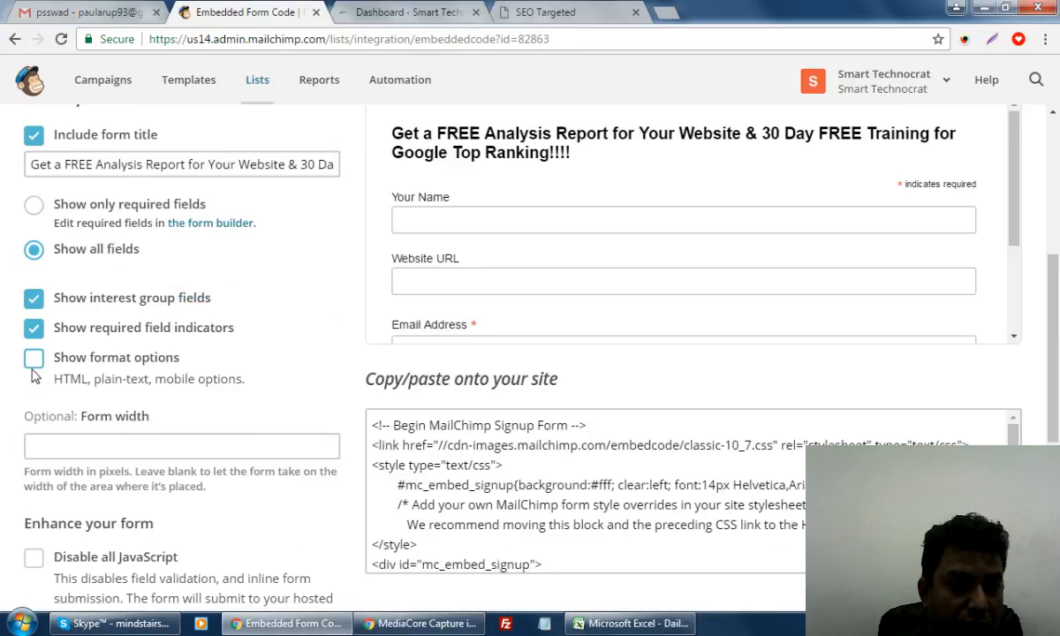
pyautogui.click(33, 359)
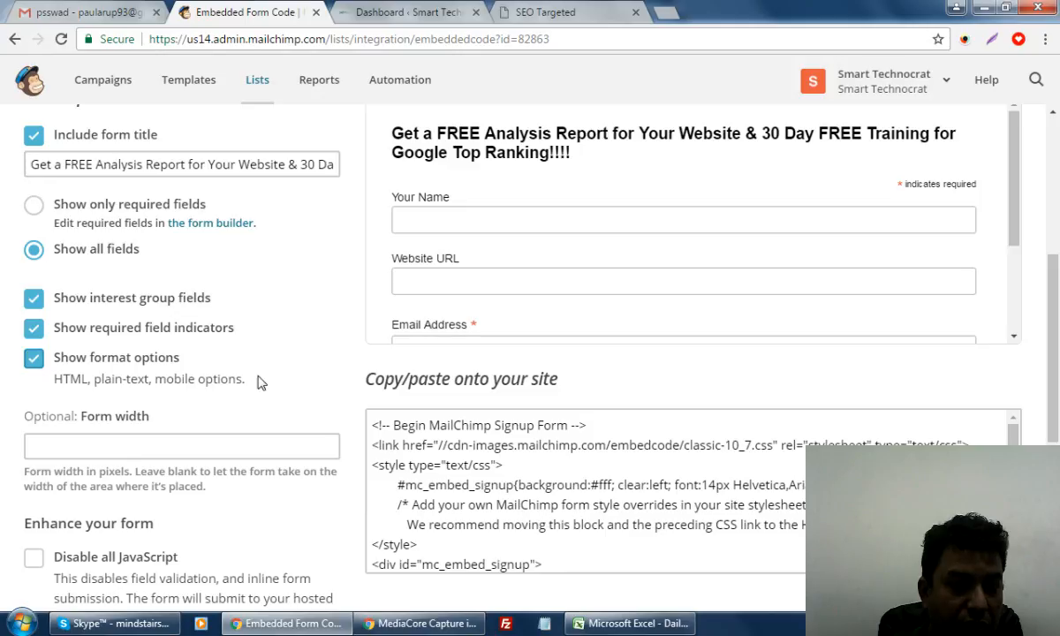
pyautogui.click(302, 342)
pyautogui.scroll(-3, 301, 342)
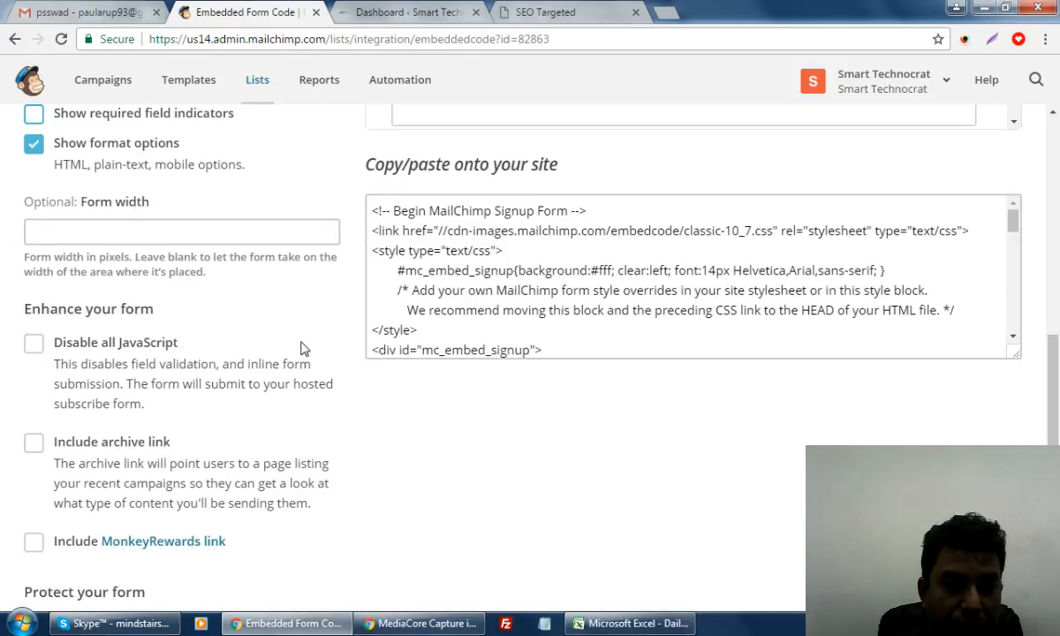
pyautogui.scroll(3, 301, 343)
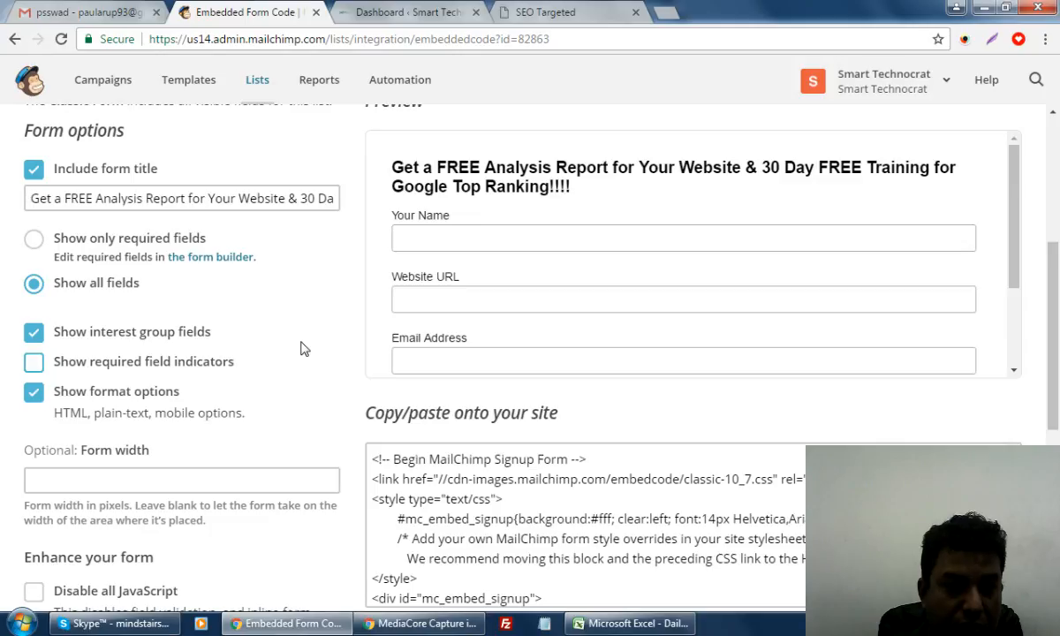
pyautogui.scroll(-5, 620, 230)
pyautogui.click(637, 144)
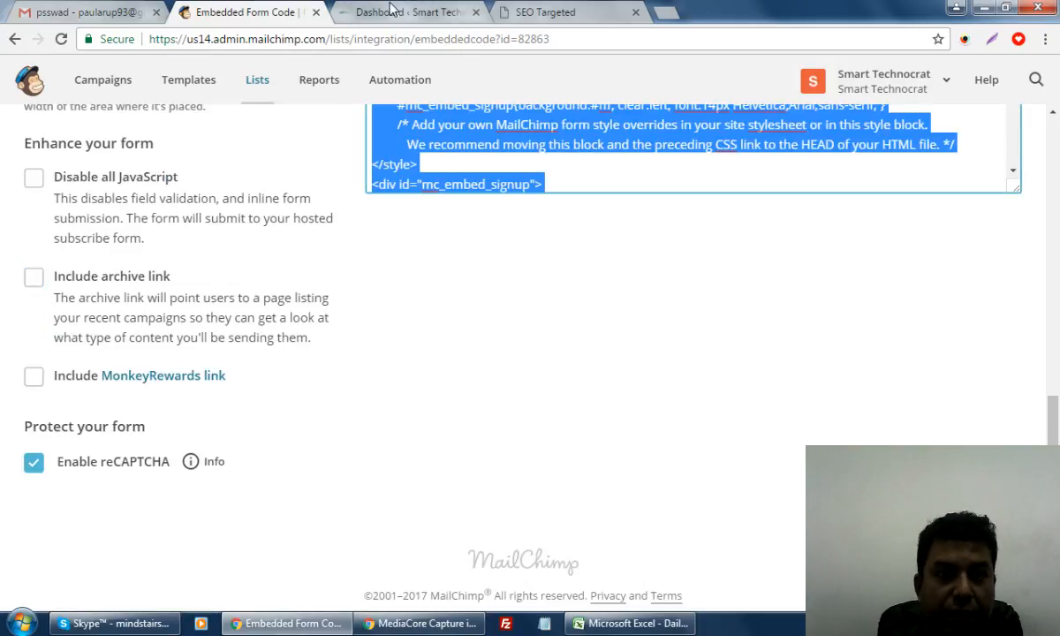
pyautogui.click(460, 15)
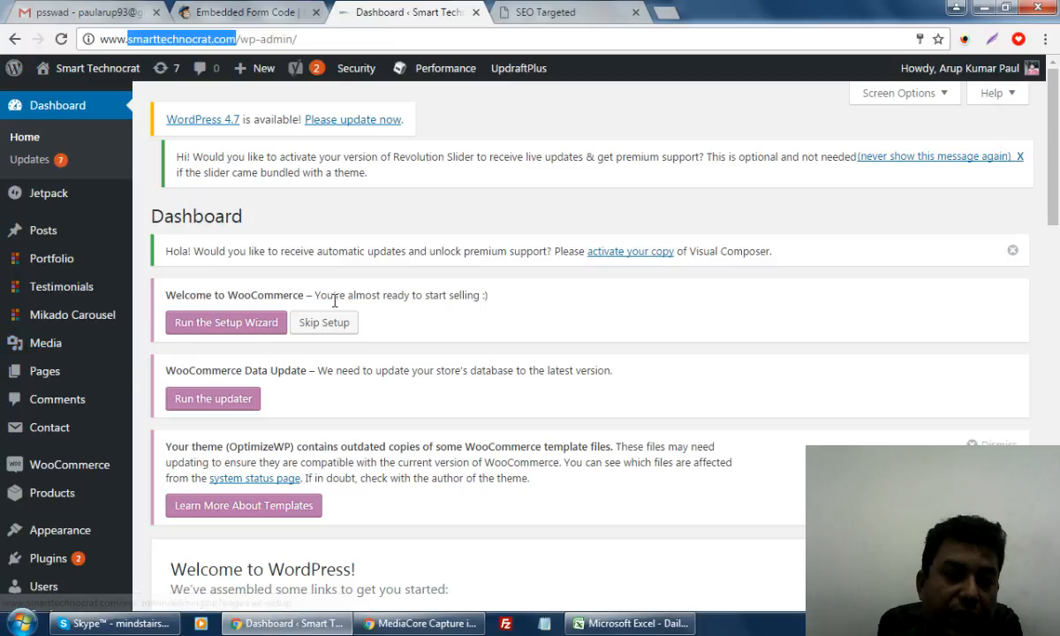
# Open the WordPress All Posts list, and again in a new tab
pyautogui.moveTo(41, 230)
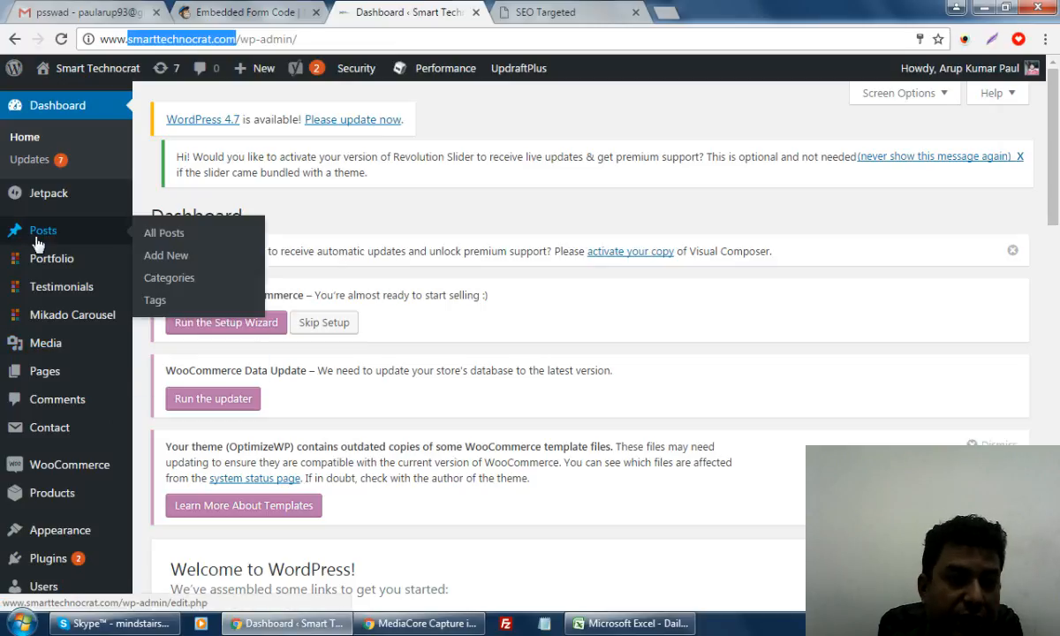
pyautogui.rightClick(155, 238)
pyautogui.click(257, 241)
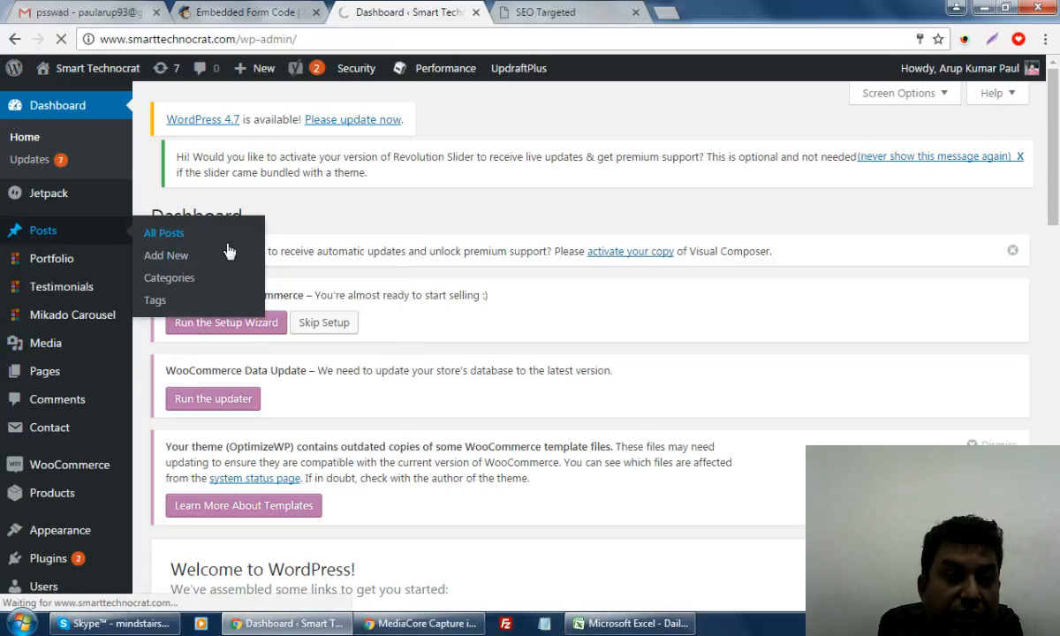
pyautogui.rightClick(149, 232)
pyautogui.click(235, 244)
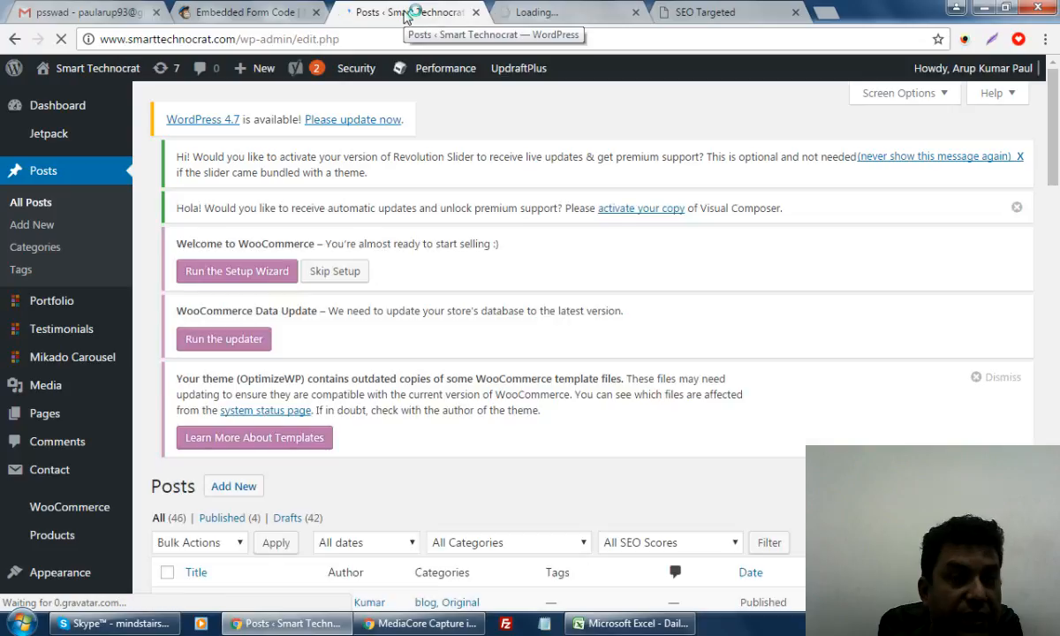
pyautogui.scroll(-4, 548, 281)
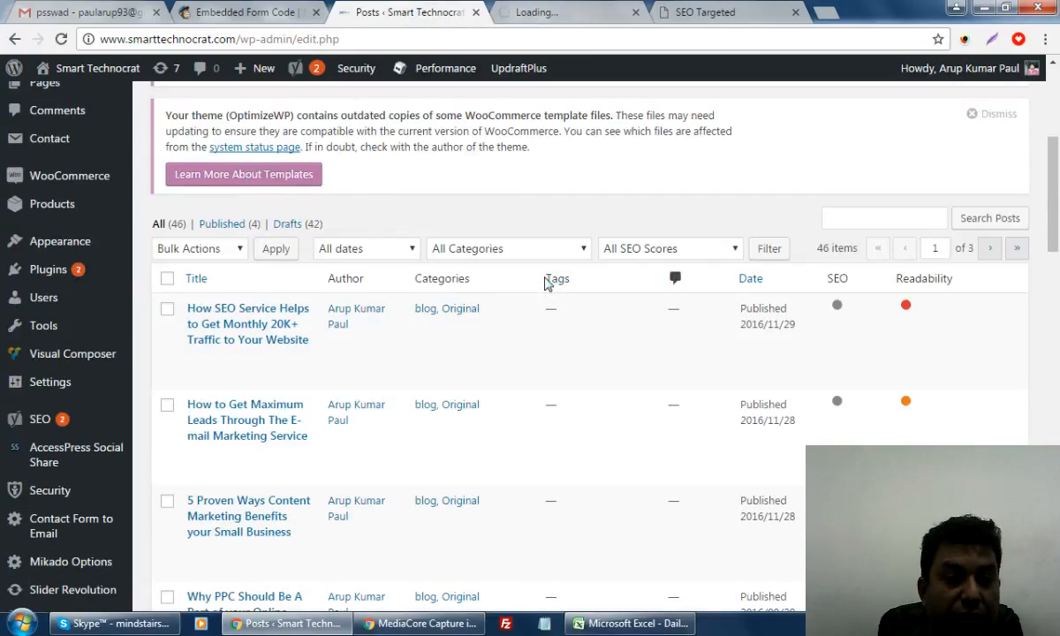
pyautogui.scroll(-1, 547, 282)
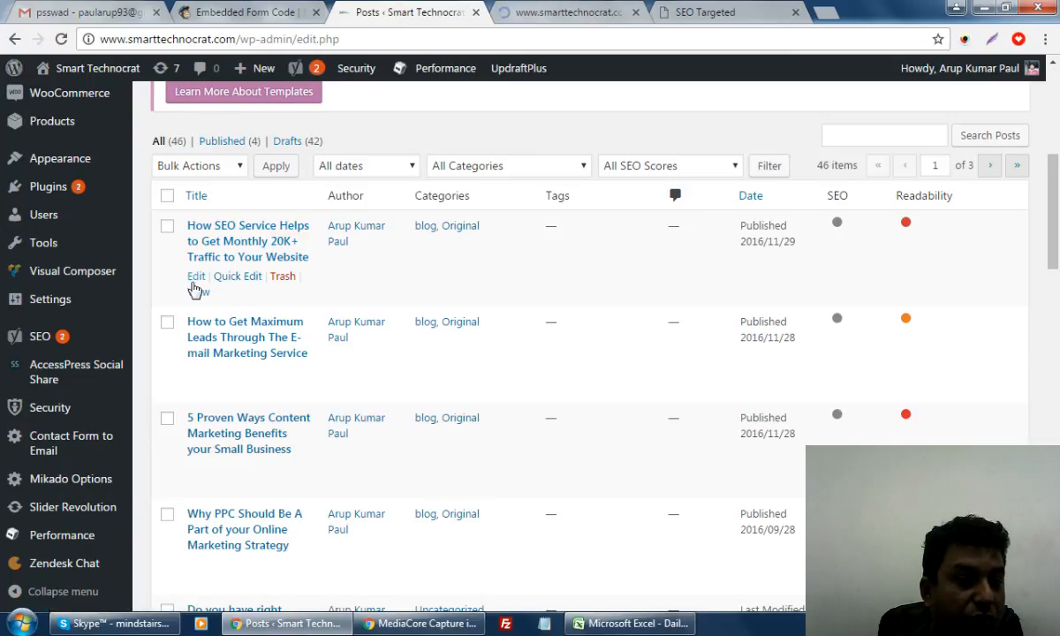
# Open the first post's editor in a new tab
pyautogui.rightClick(194, 276)
pyautogui.click(247, 286)
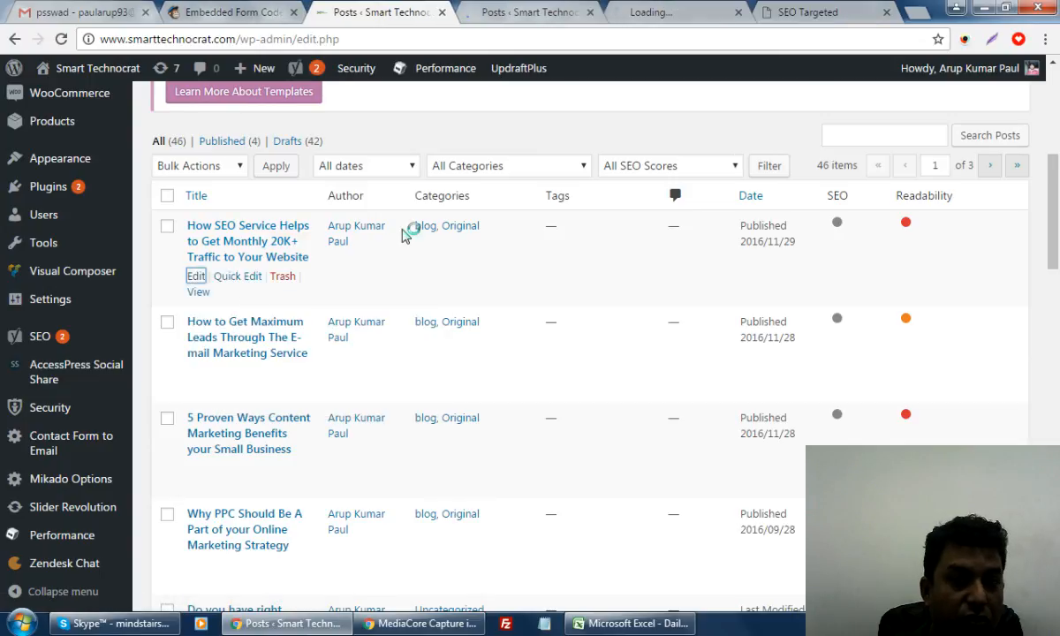
pyautogui.click(521, 16)
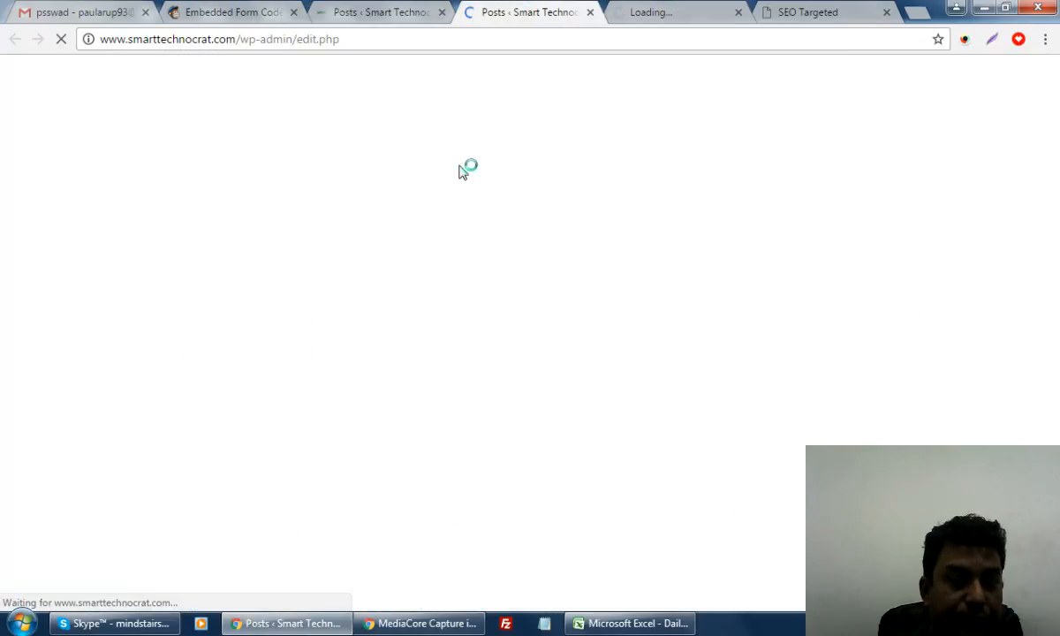
pyautogui.click(366, 15)
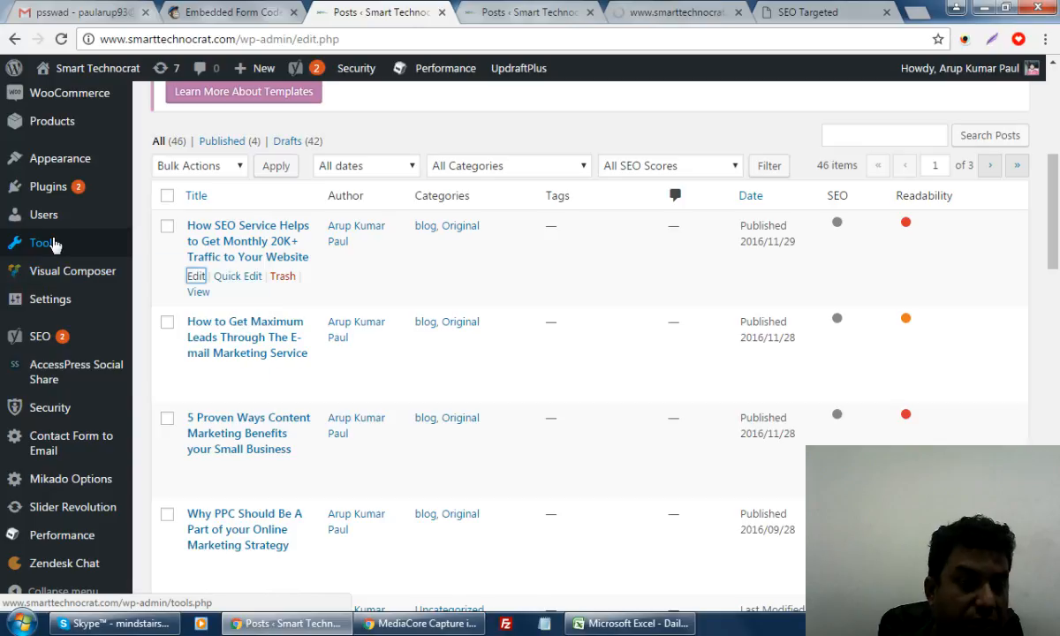
# Close the duplicate Posts tab and load the Widgets page in the remaining one
pyautogui.moveTo(84, 157)
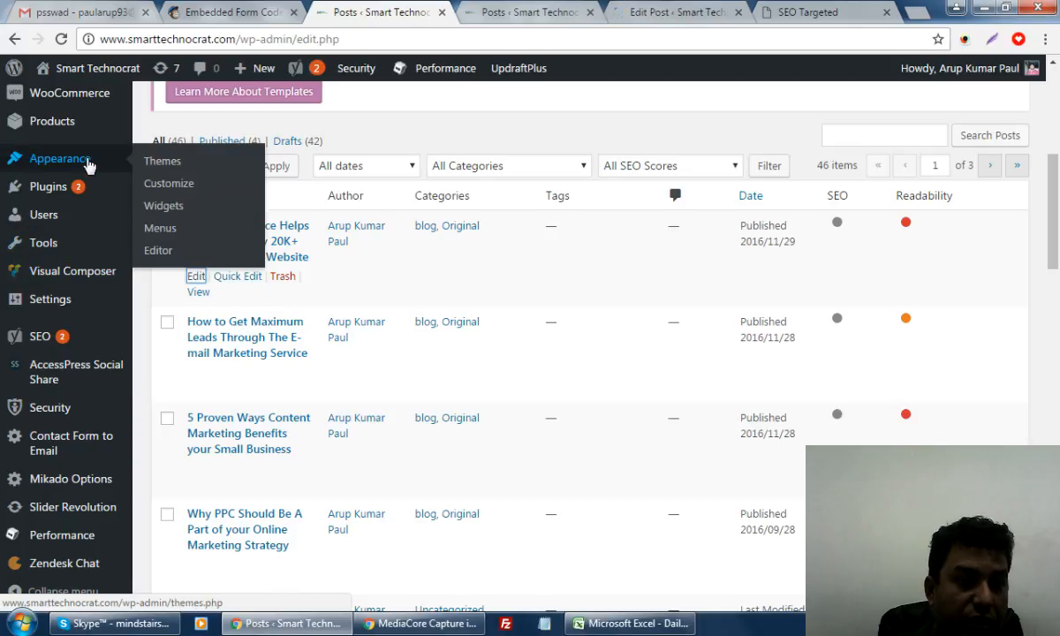
pyautogui.click(534, 12)
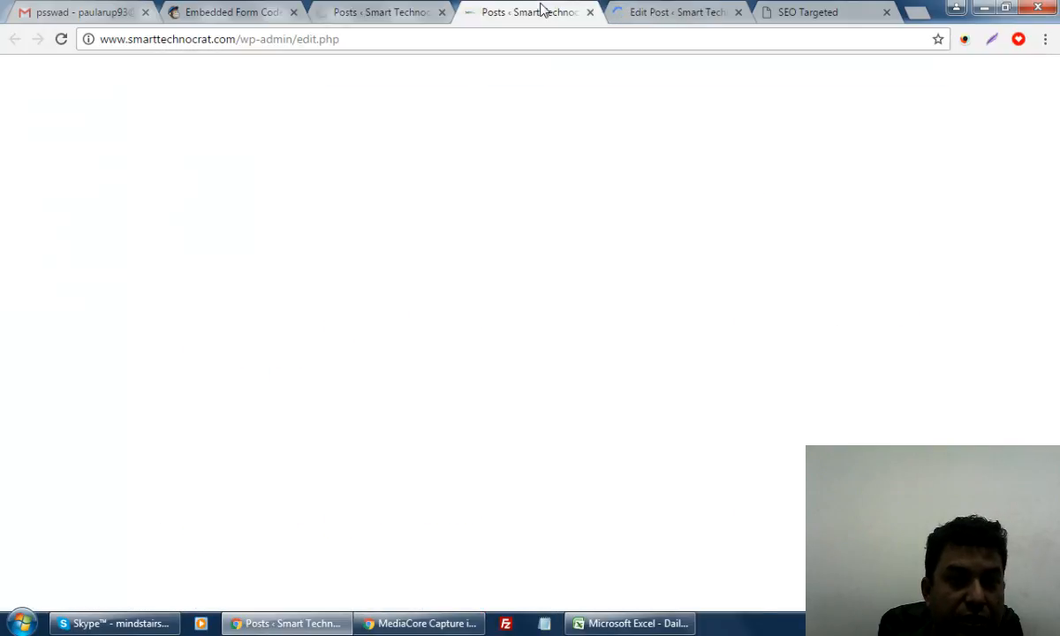
pyautogui.click(677, 12)
pyautogui.click(562, 13)
pyautogui.click(590, 12)
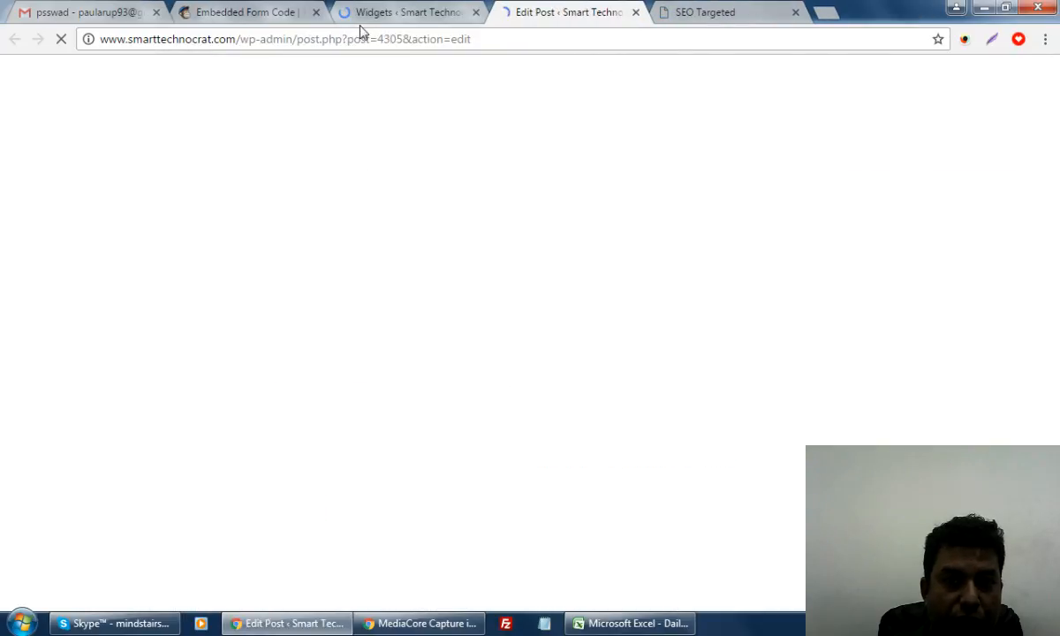
pyautogui.click(380, 12)
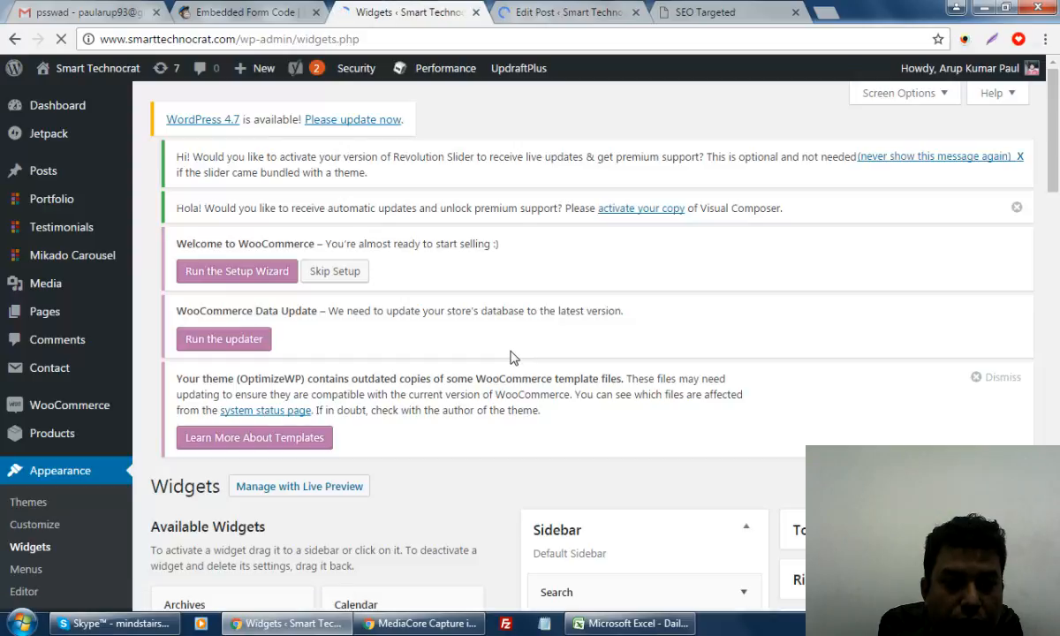
# Add a blank line at the top of the existing Sidebar Text widget's content
pyautogui.scroll(-1, 510, 352)
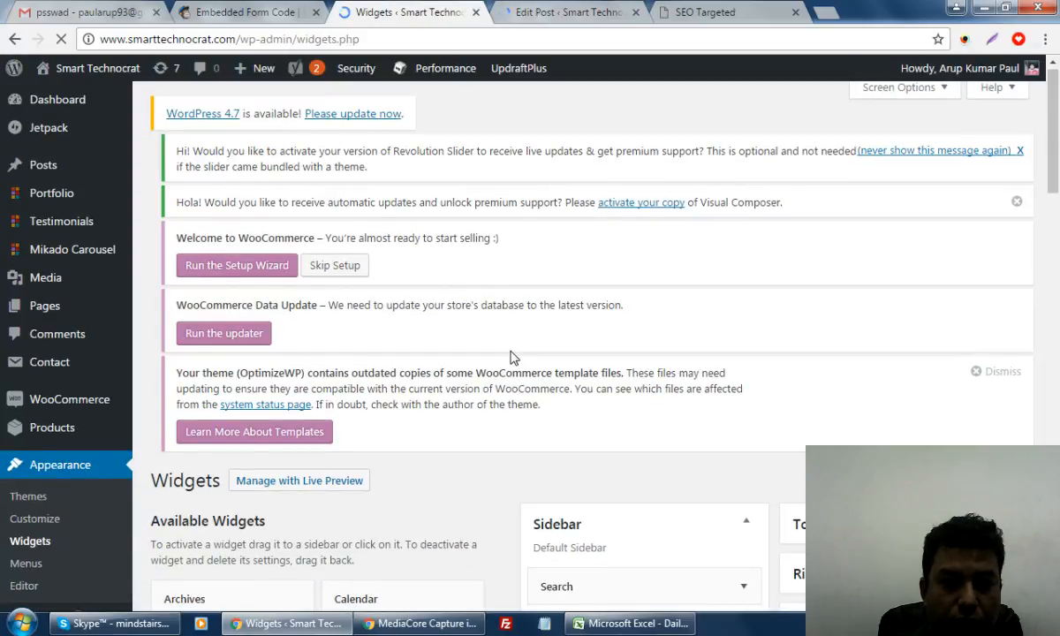
pyautogui.scroll(-4, 511, 357)
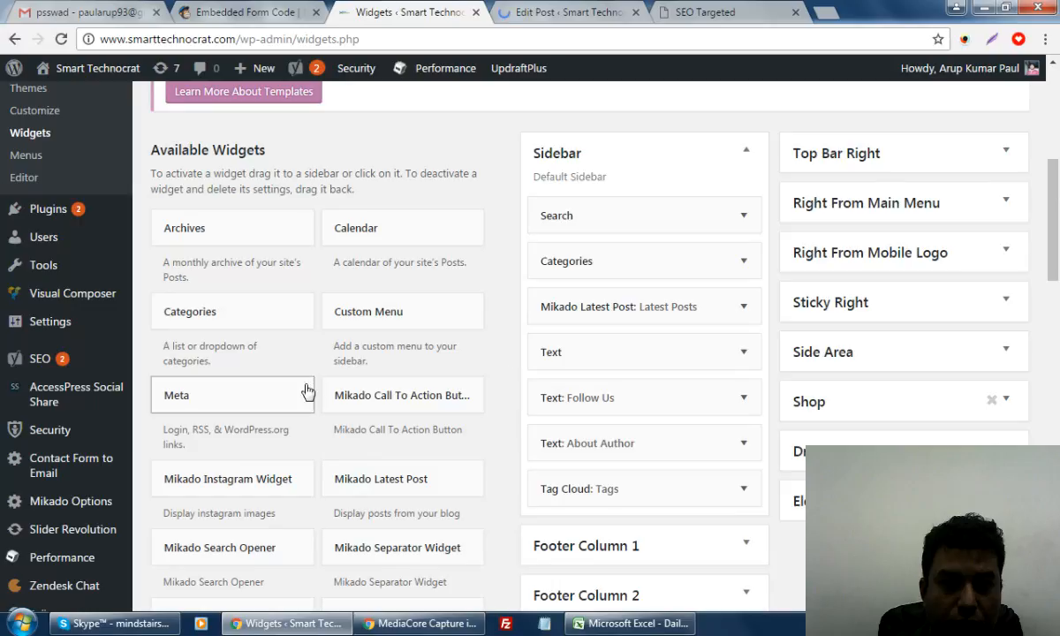
pyautogui.click(744, 353)
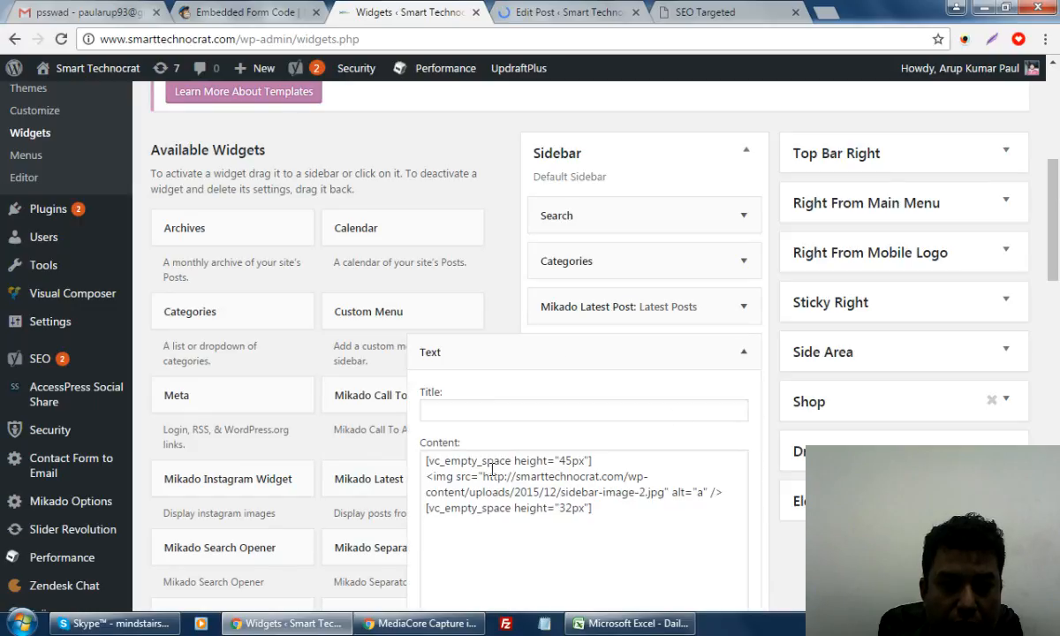
pyautogui.click(427, 456)
pyautogui.press('Return')
pyautogui.press('Return')
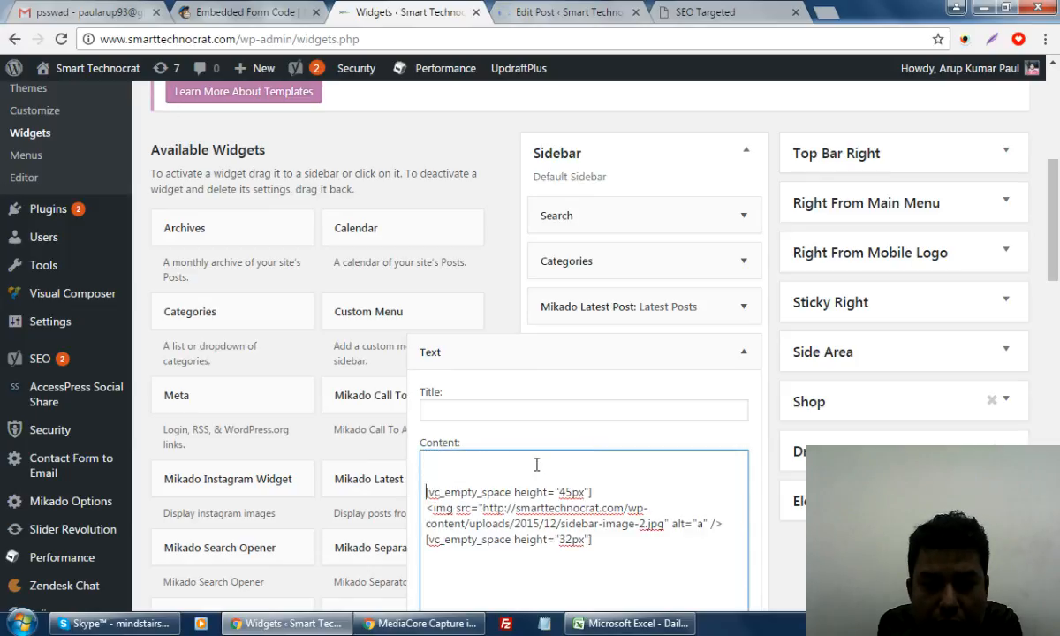
pyautogui.click(743, 352)
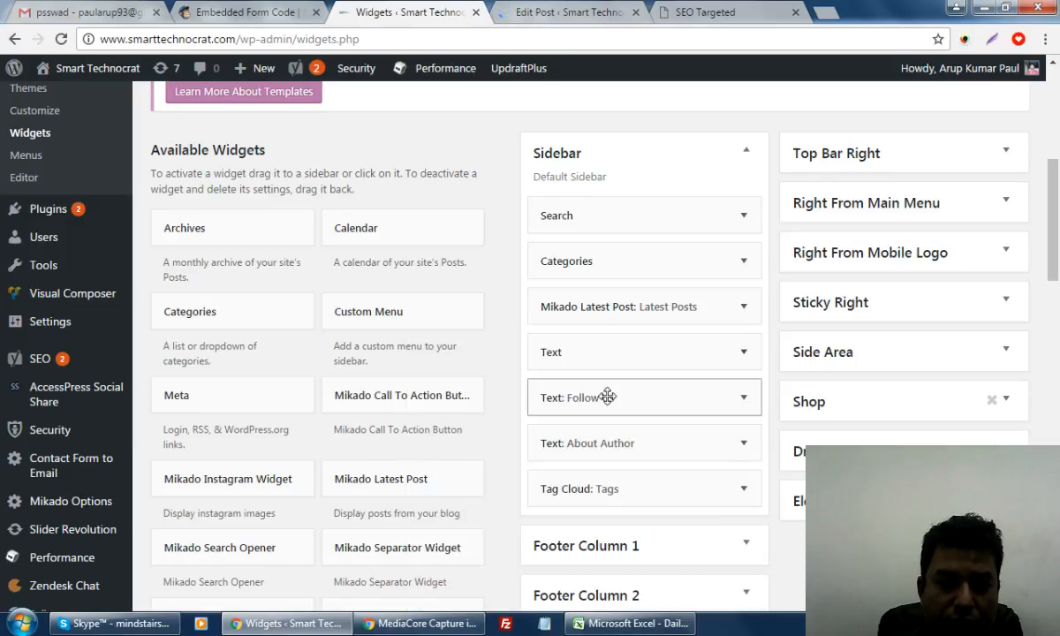
# Add a new Sidebar Text widget holding the pasted MailChimp signup code and save it
pyautogui.scroll(-5, 329, 474)
pyautogui.scroll(-4, 314, 380)
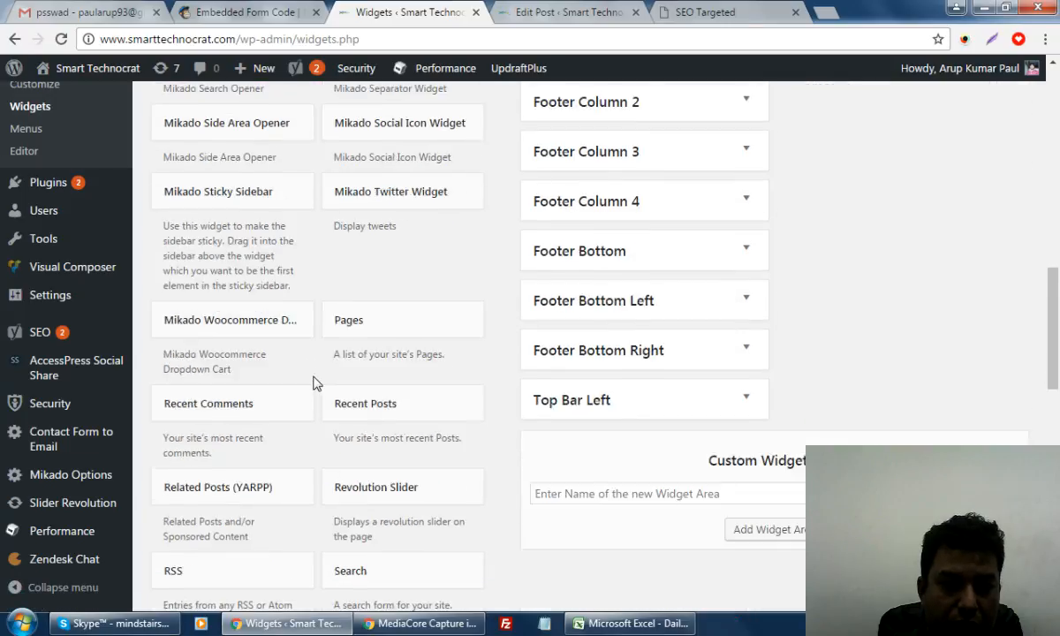
pyautogui.click(378, 333)
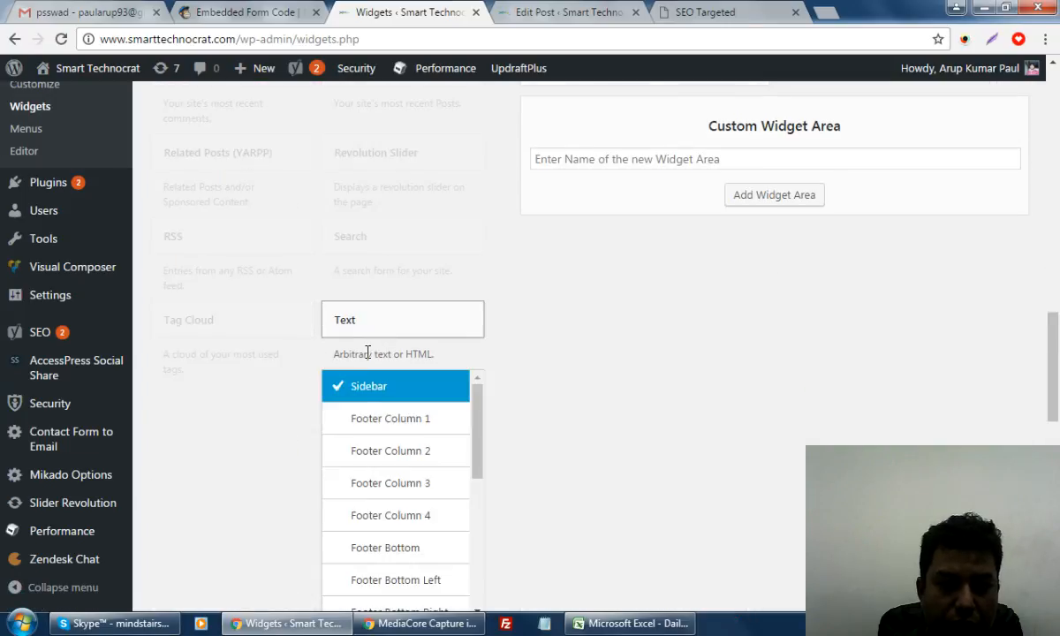
pyautogui.scroll(-2, 558, 422)
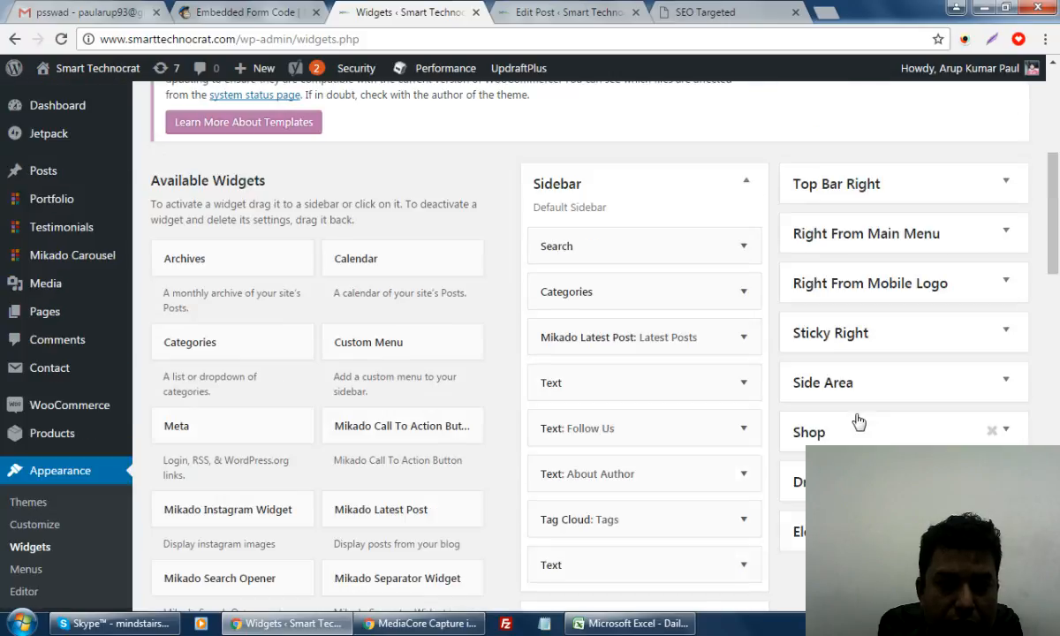
pyautogui.scroll(-2, 655, 462)
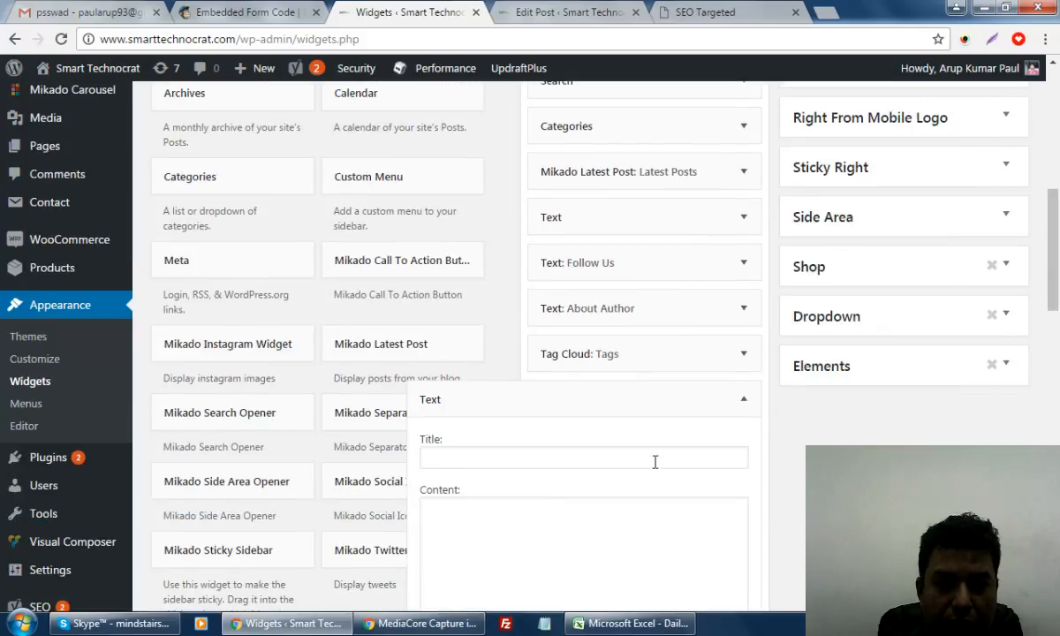
pyautogui.click(490, 528)
pyautogui.hotkey('ctrl', 'v')
pyautogui.scroll(2, 749, 440)
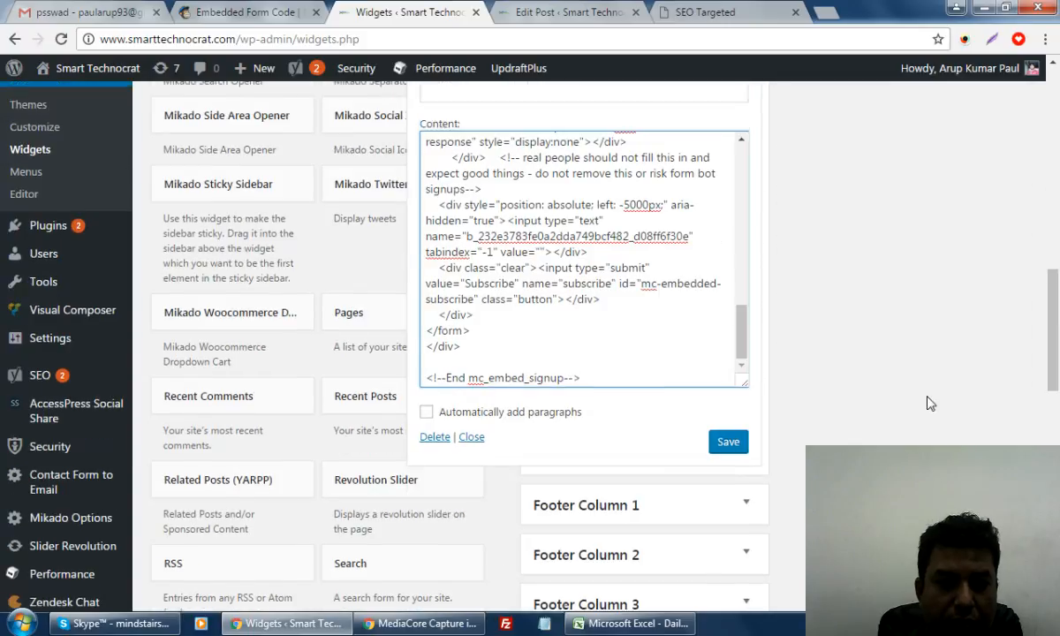
pyautogui.click(728, 565)
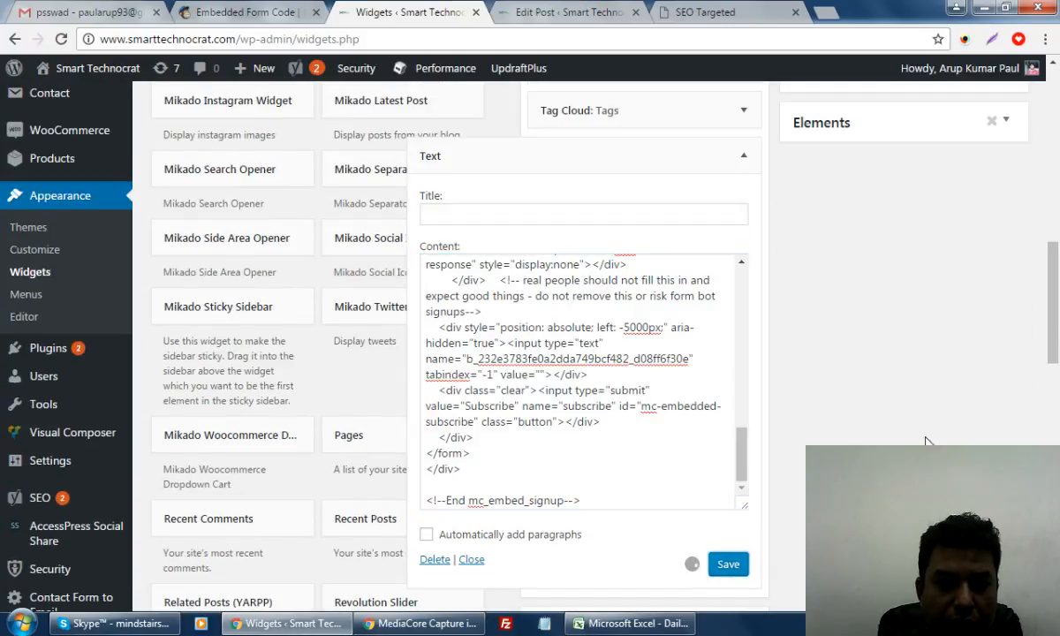
# Move the signup widget to second place in the Sidebar, directly below Search
pyautogui.scroll(3, 926, 442)
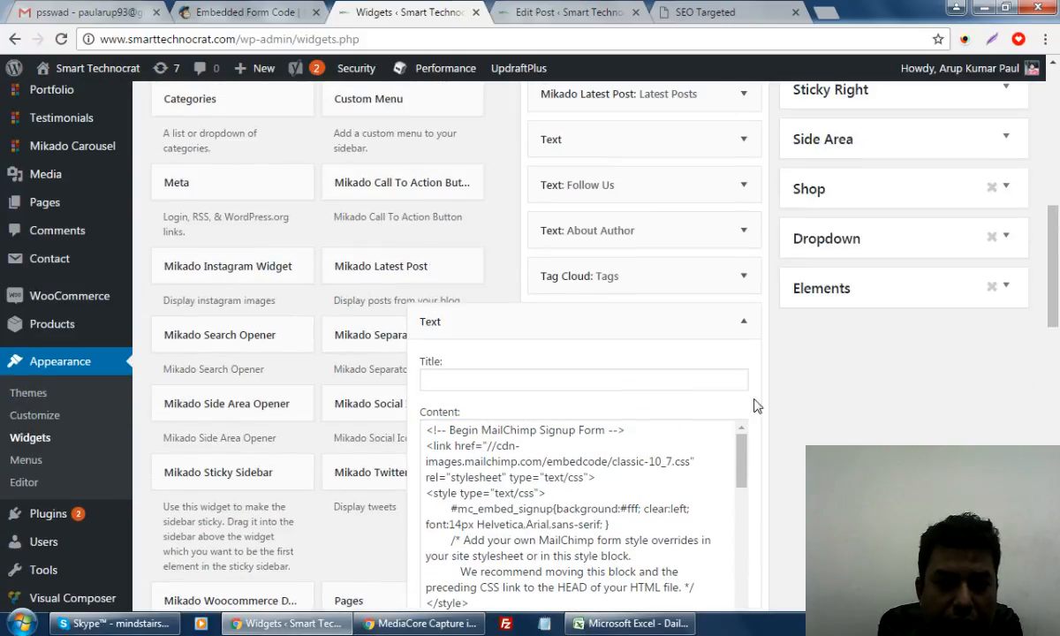
pyautogui.click(744, 321)
pyautogui.scroll(1, 848, 371)
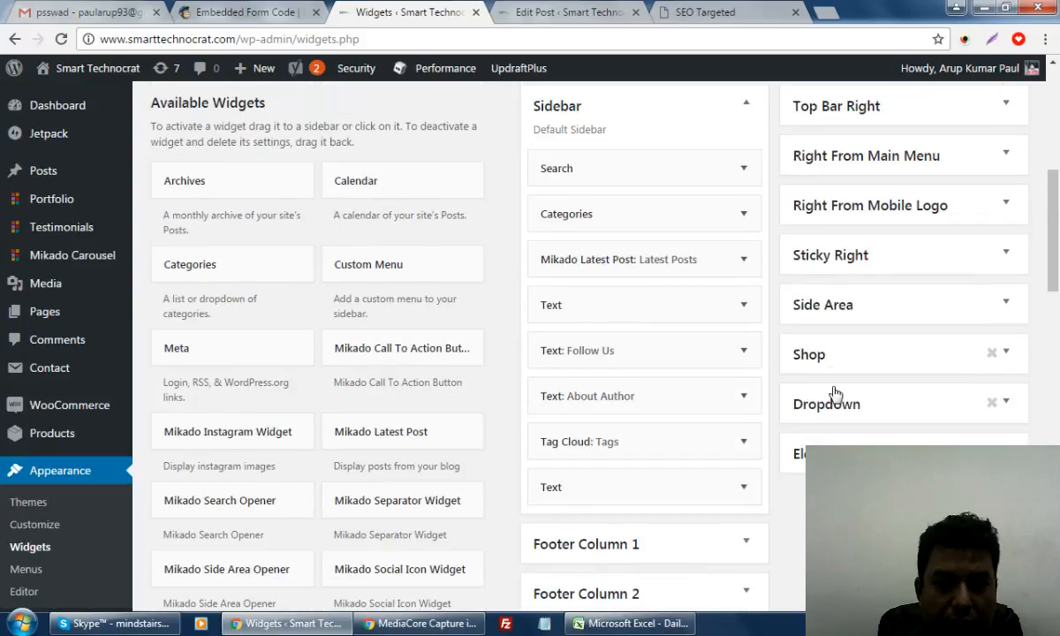
pyautogui.moveTo(653, 485); pyautogui.dragTo(655, 213)
pyautogui.moveTo(697, 253); pyautogui.dragTo(697, 253)
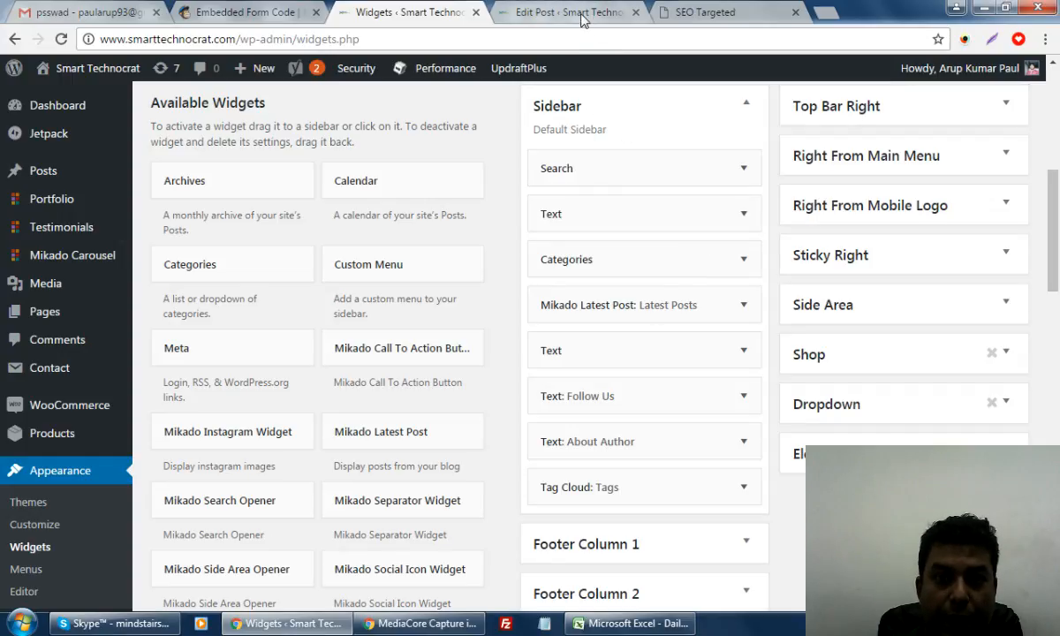
# Show the SEO service post's content in the HTML Text editor
pyautogui.click(549, 15)
pyautogui.scroll(-6, 753, 458)
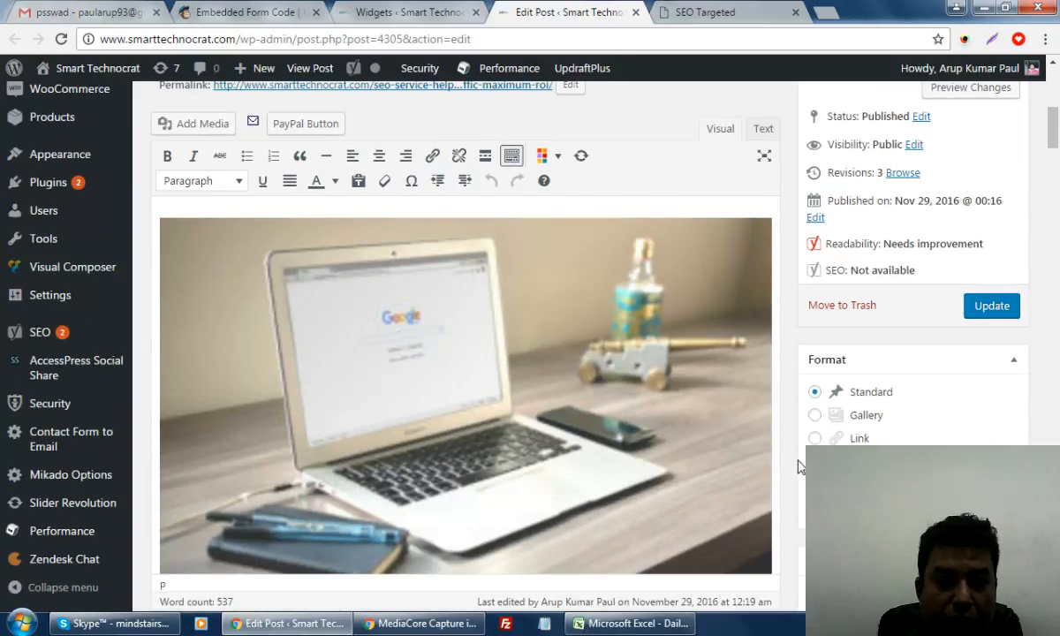
pyautogui.scroll(-4, 797, 466)
pyautogui.scroll(6, 798, 459)
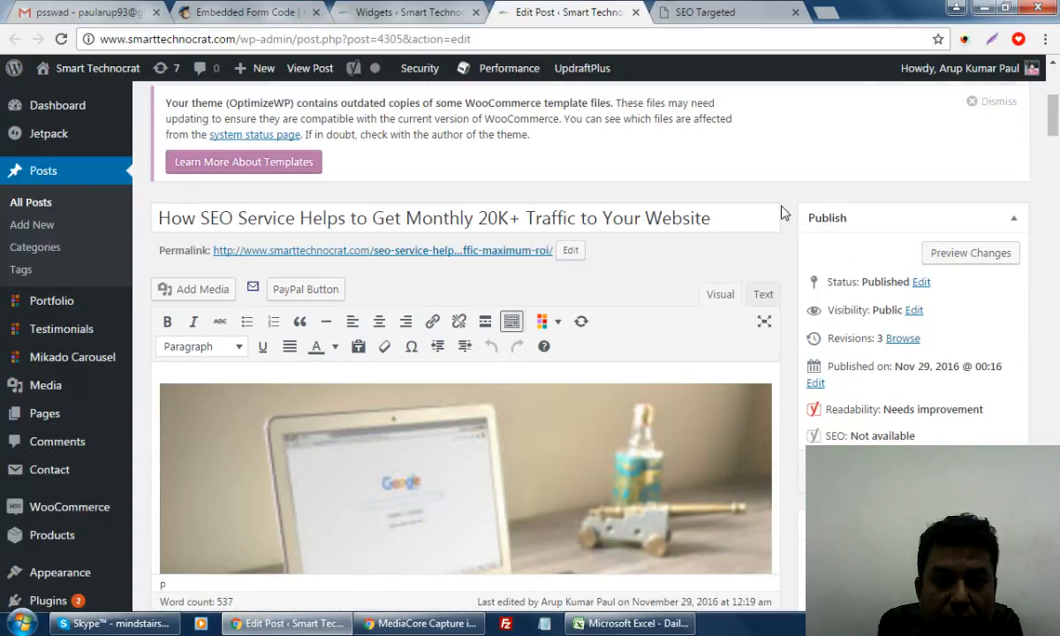
pyautogui.click(763, 294)
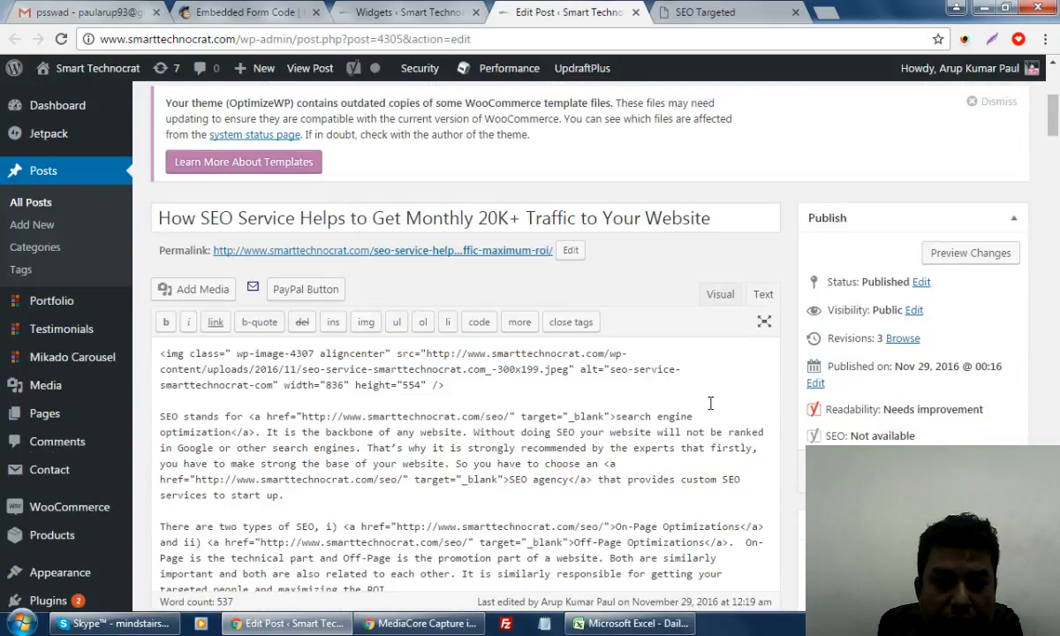
# Paste the MailChimp signup code below the post's closing list, then open a blank tab
pyautogui.scroll(-5, 707, 413)
pyautogui.scroll(-7, 707, 414)
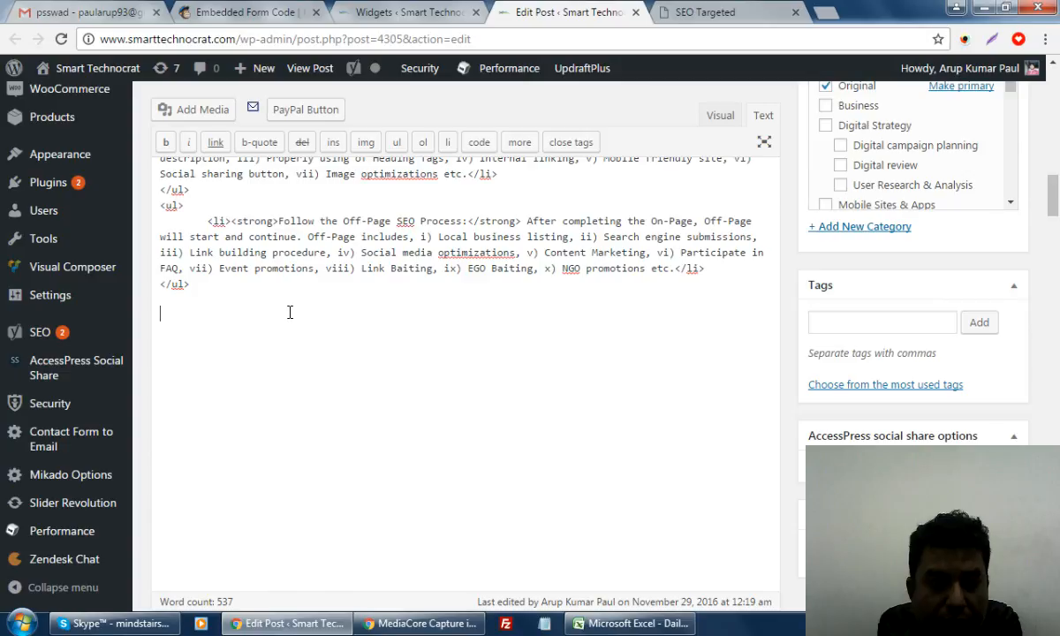
pyautogui.hotkey('ctrl', 'v')
pyautogui.scroll(8, 496, 346)
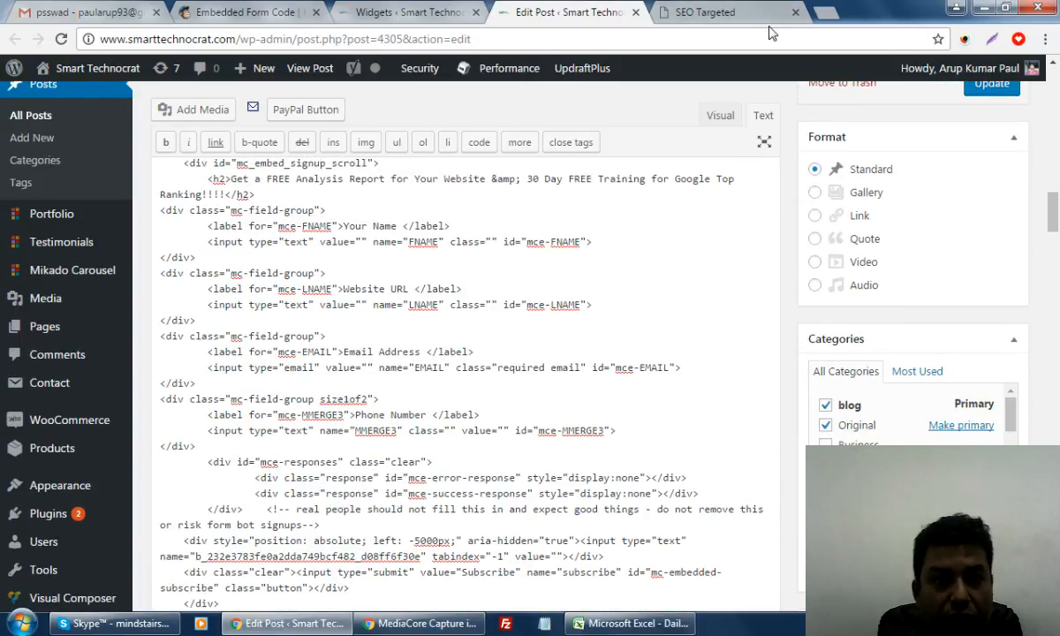
pyautogui.click(826, 13)
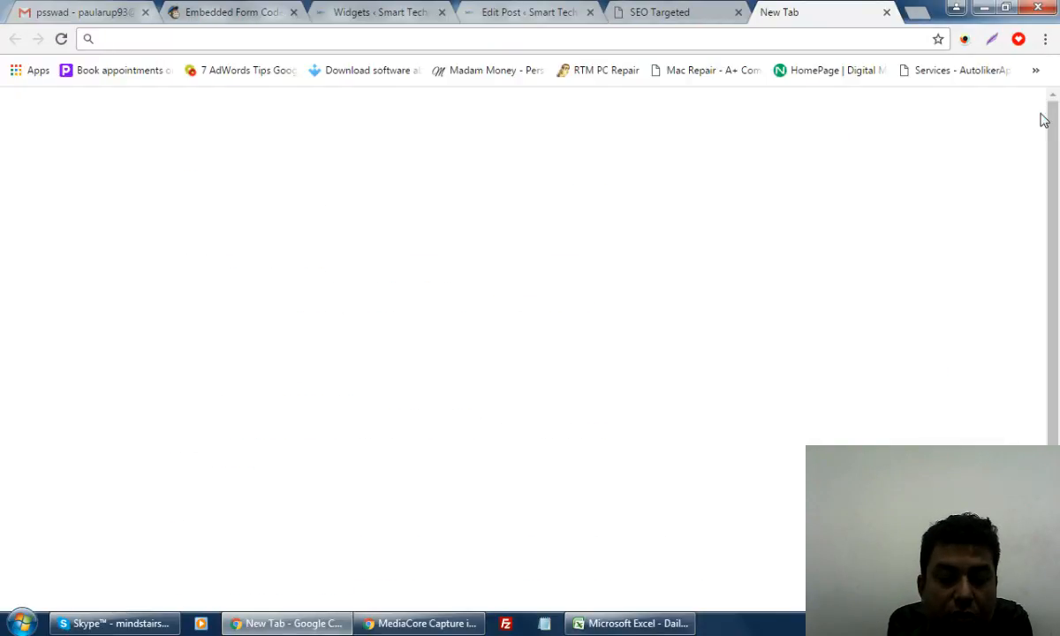
# Search Google for 'free website analysis button' and show the image results
pyautogui.write('free website')
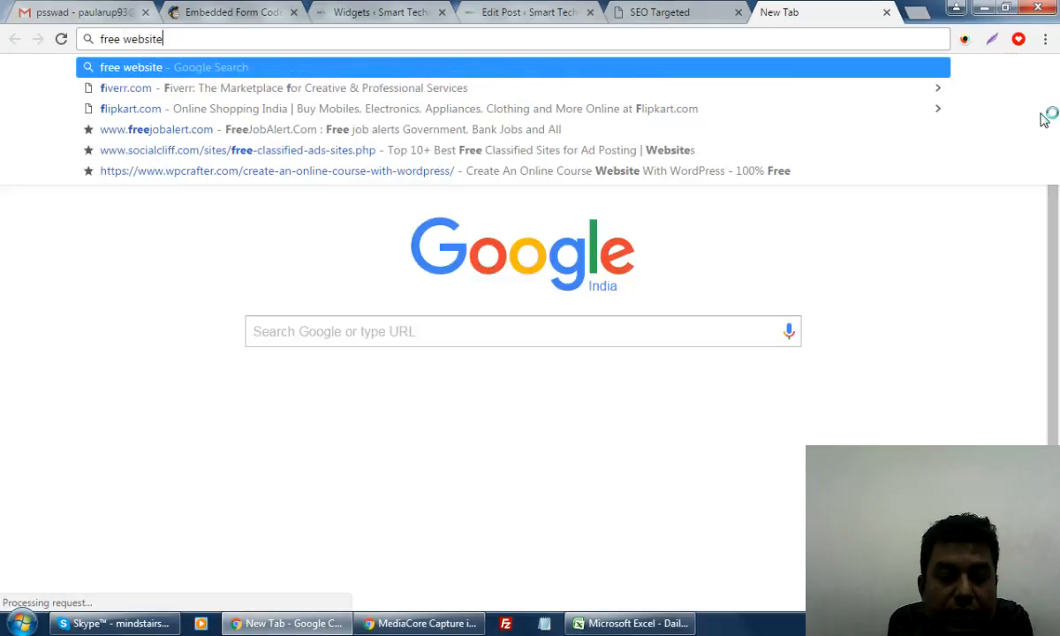
pyautogui.write(' anayt')
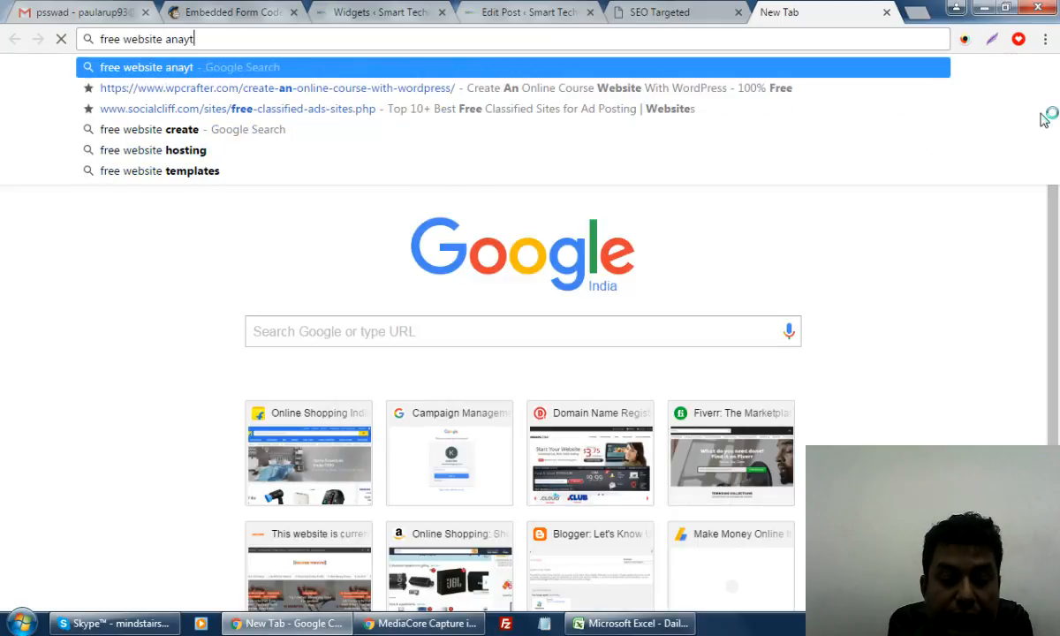
pyautogui.press('BackSpace')
pyautogui.press('BackSpace')
pyautogui.write('lysis')
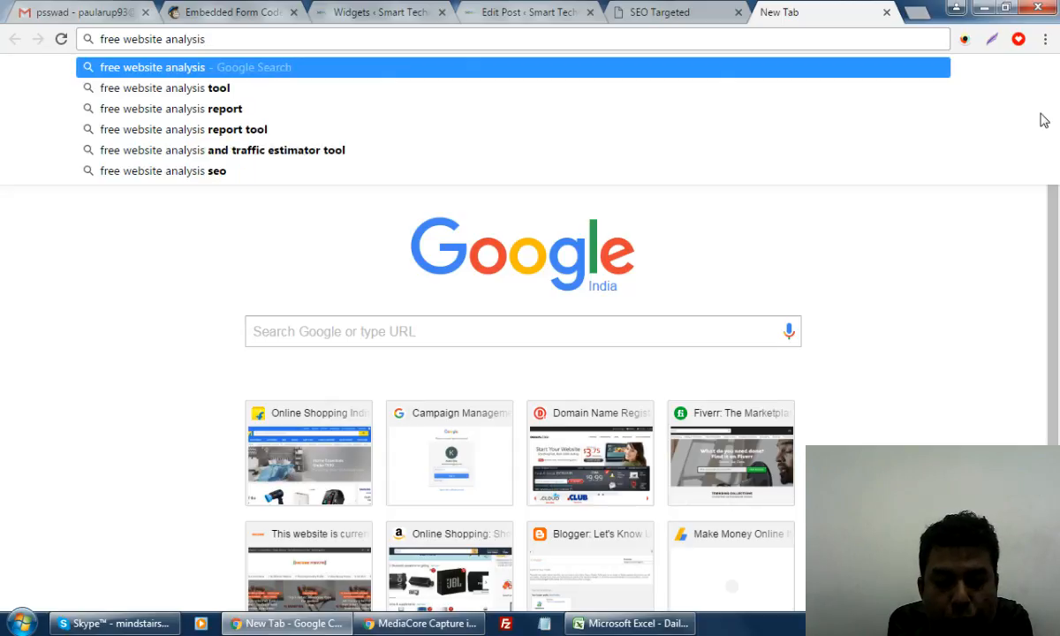
pyautogui.write(' button')
pyautogui.press('Return')
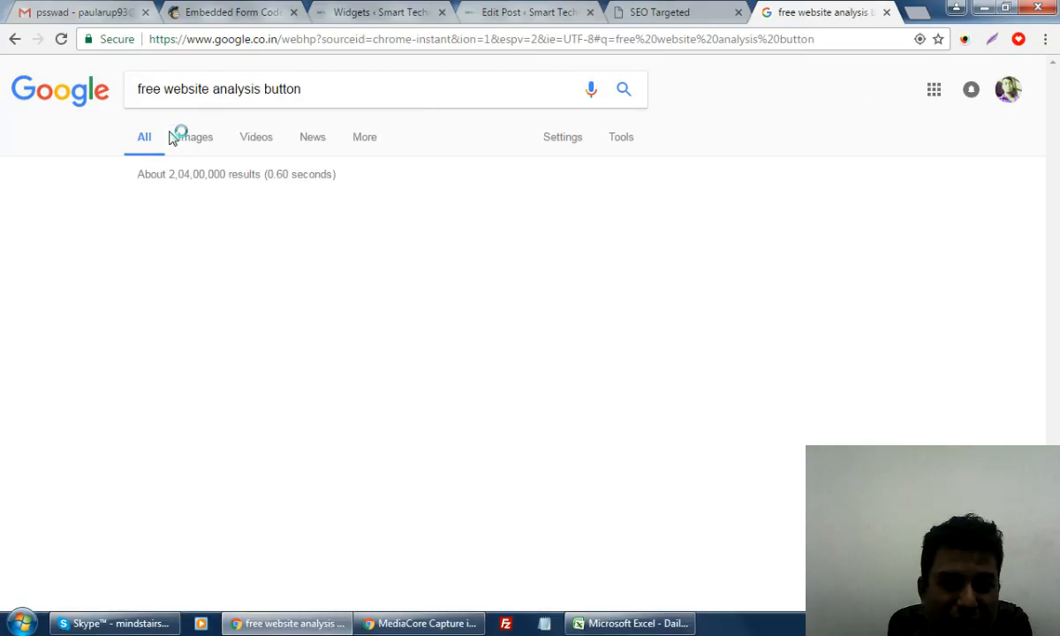
pyautogui.click(197, 138)
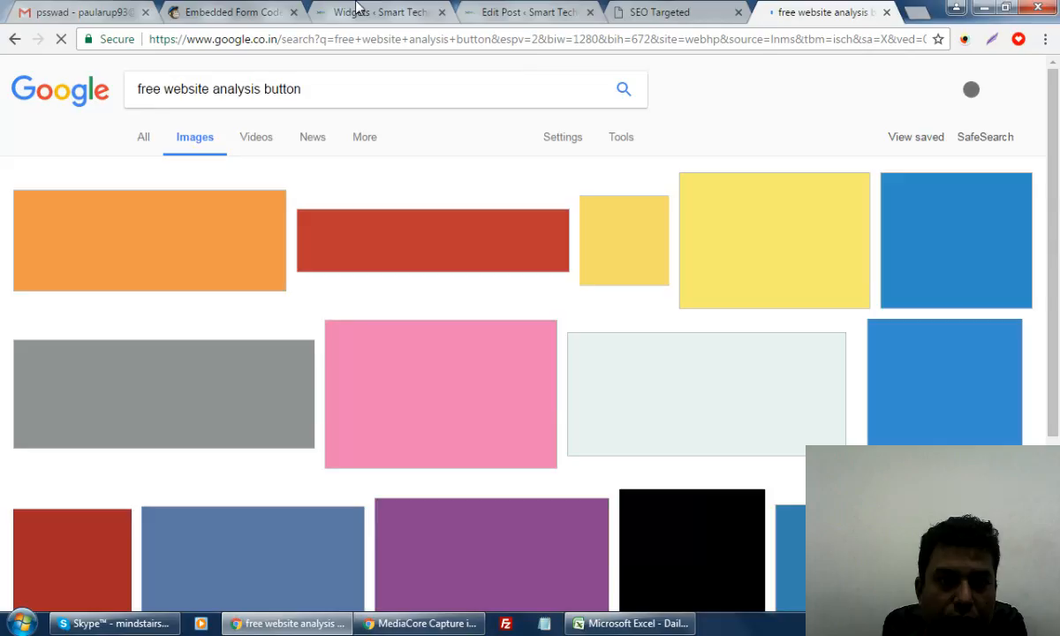
# Open the live WordPress site in a new tab from the widgets page
pyautogui.click(395, 13)
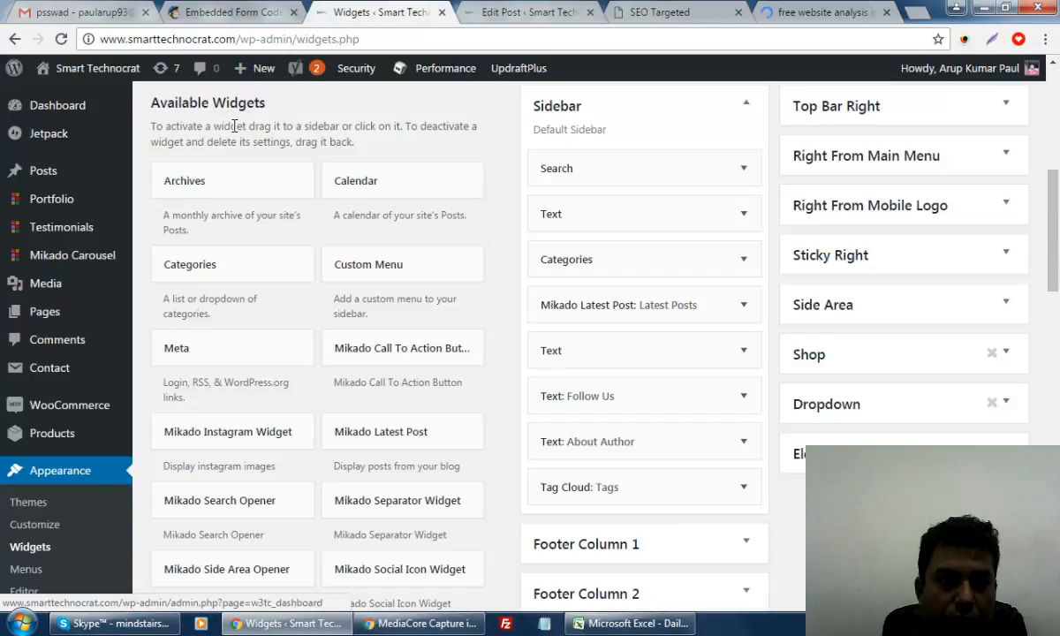
pyautogui.moveTo(88, 75)
pyautogui.rightClick(48, 93)
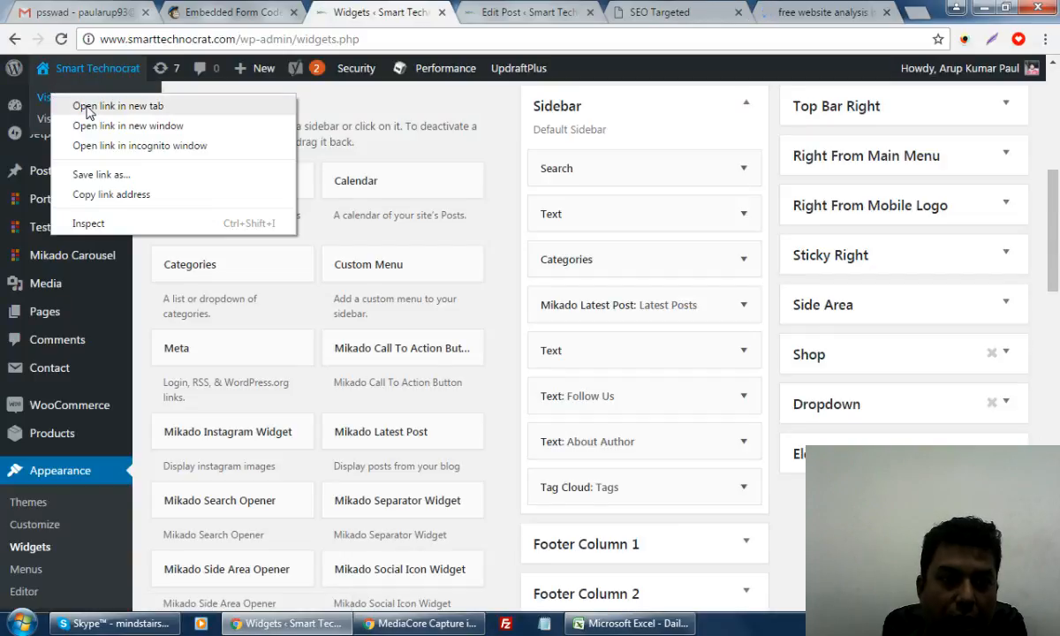
pyautogui.click(84, 104)
pyautogui.click(442, 13)
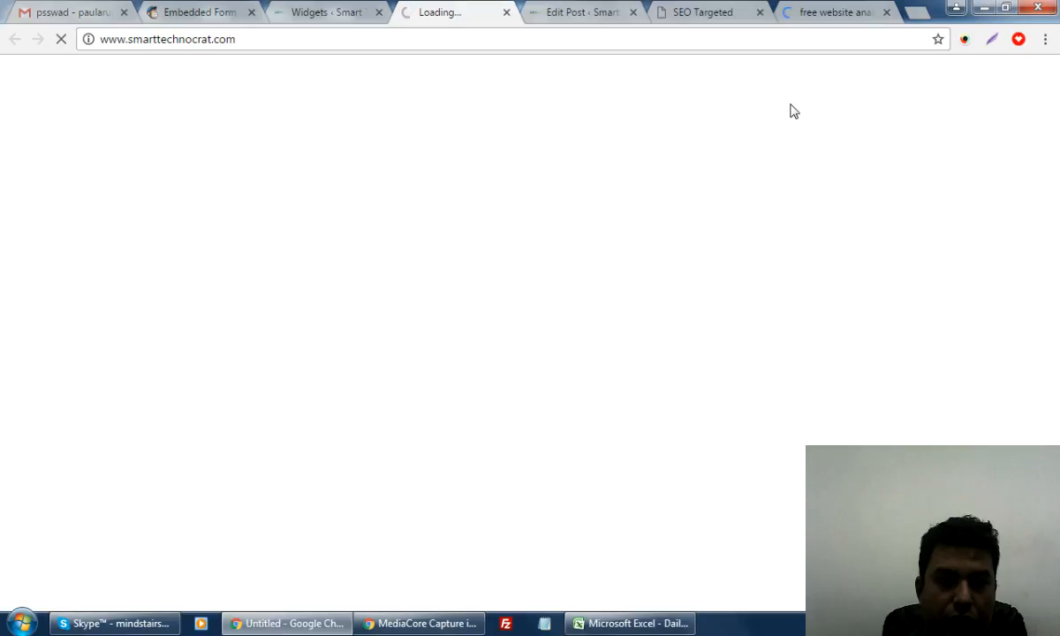
# Open the SEO service post's permalink in a new tab and close the standalone subscribe-form tab
pyautogui.click(543, 12)
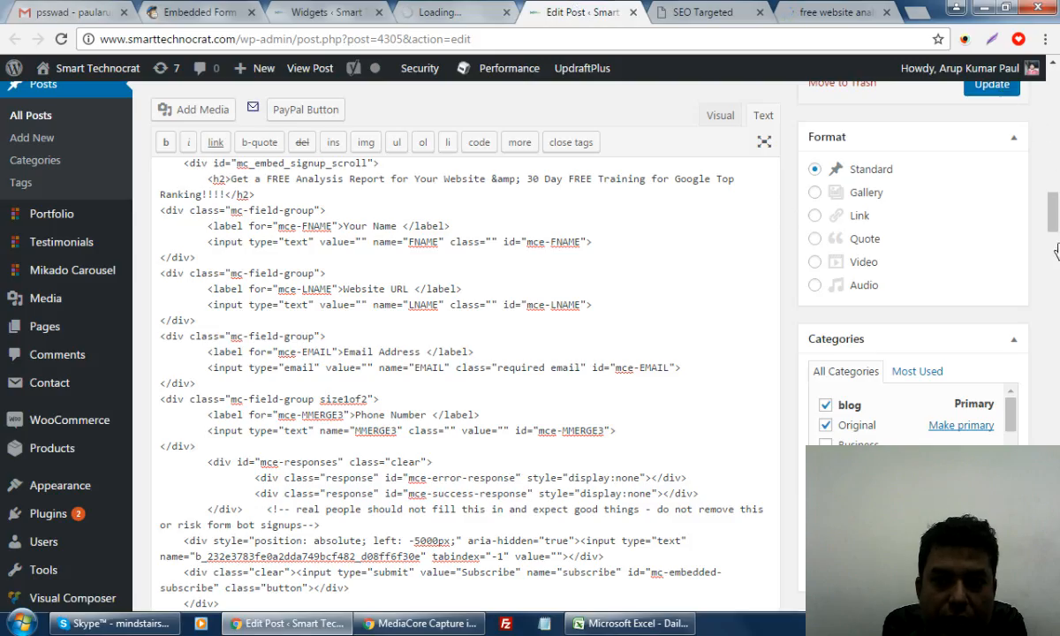
pyautogui.scroll(1, 1055, 247)
pyautogui.scroll(3, 1056, 249)
pyautogui.scroll(6, 1055, 249)
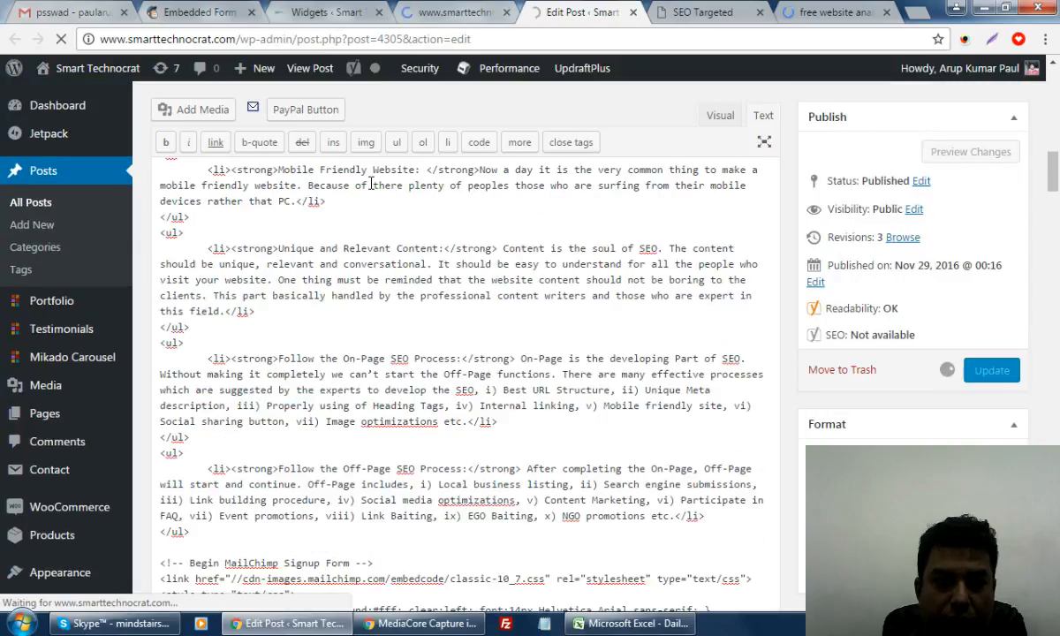
pyautogui.scroll(10, 458, 127)
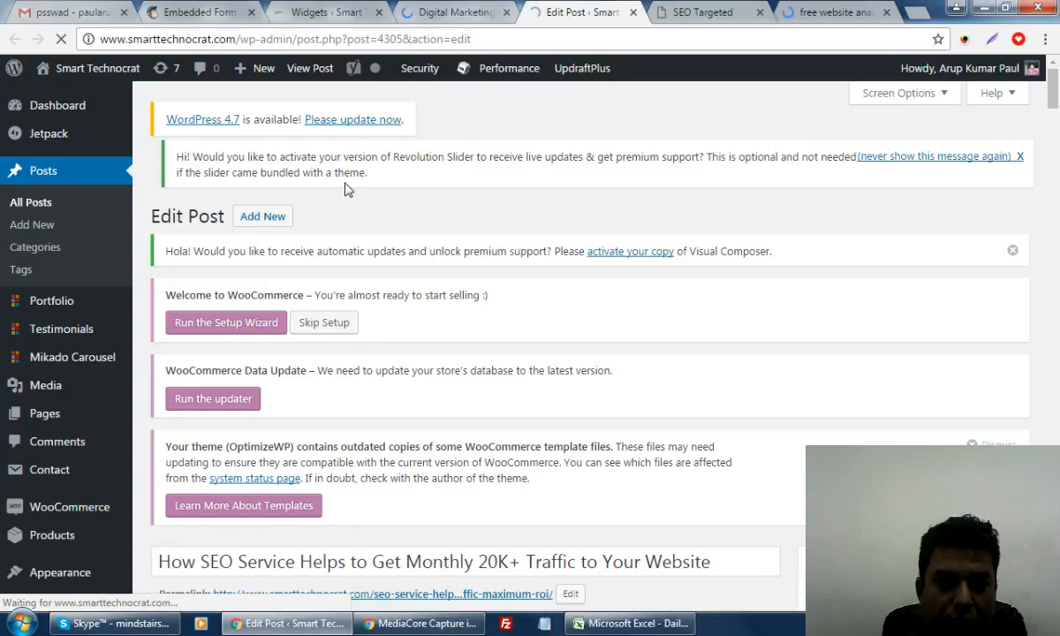
pyautogui.scroll(-5, 551, 252)
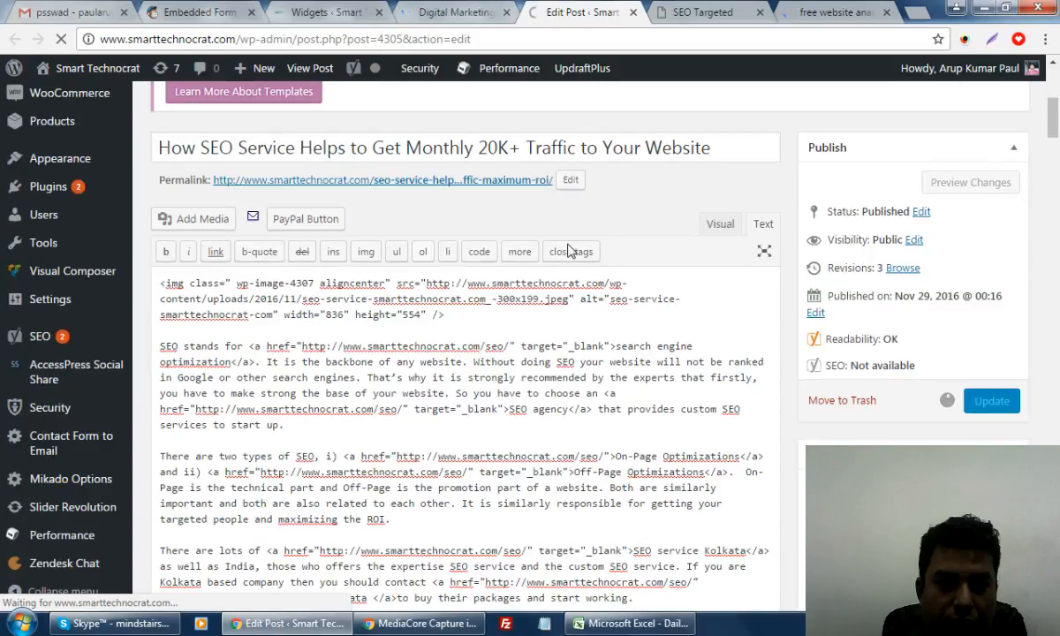
pyautogui.rightClick(518, 180)
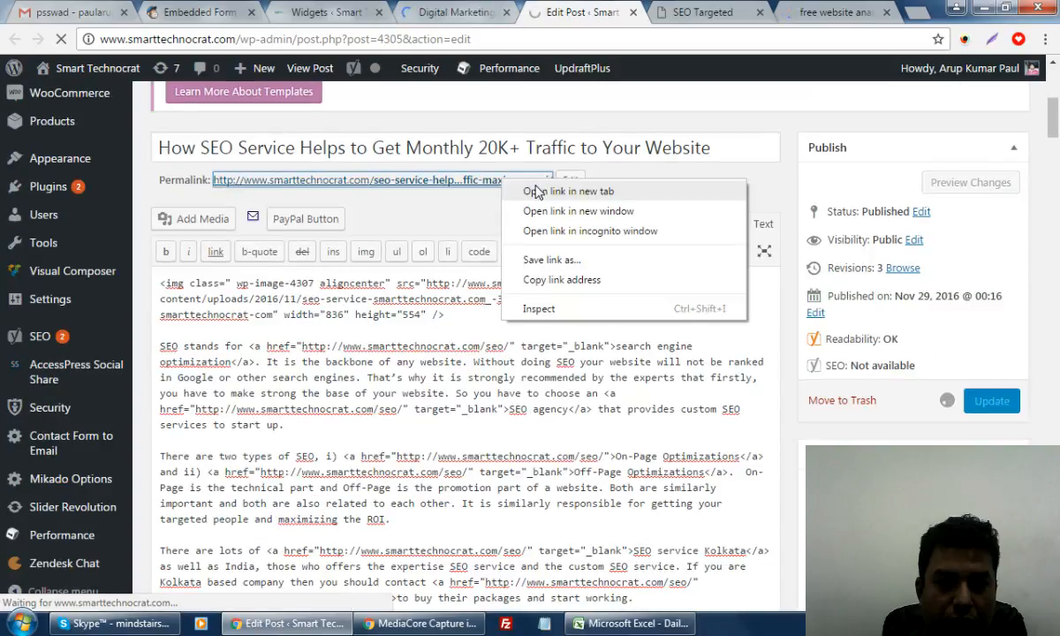
pyautogui.click(538, 192)
pyautogui.click(705, 14)
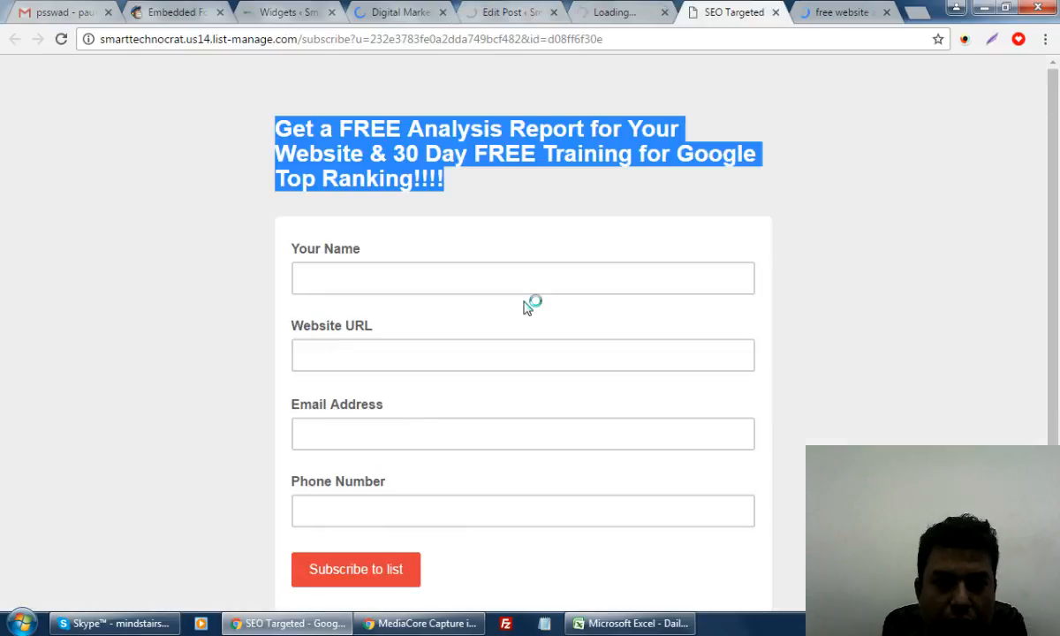
pyautogui.click(777, 13)
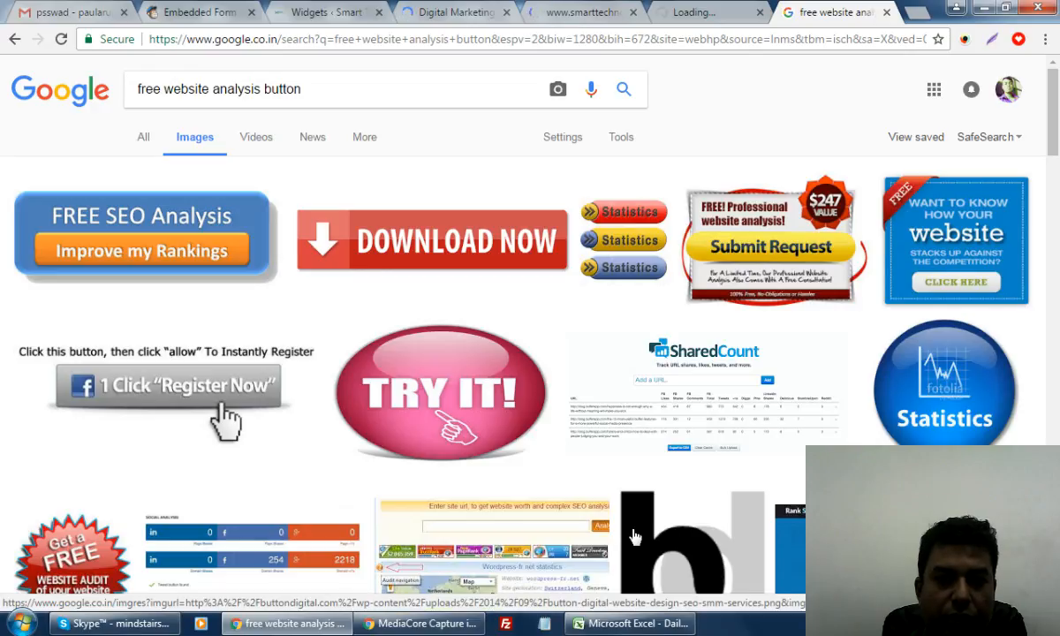
# Open the 'Get your free score now' image's page in a new tab
pyautogui.rightClick(796, 231)
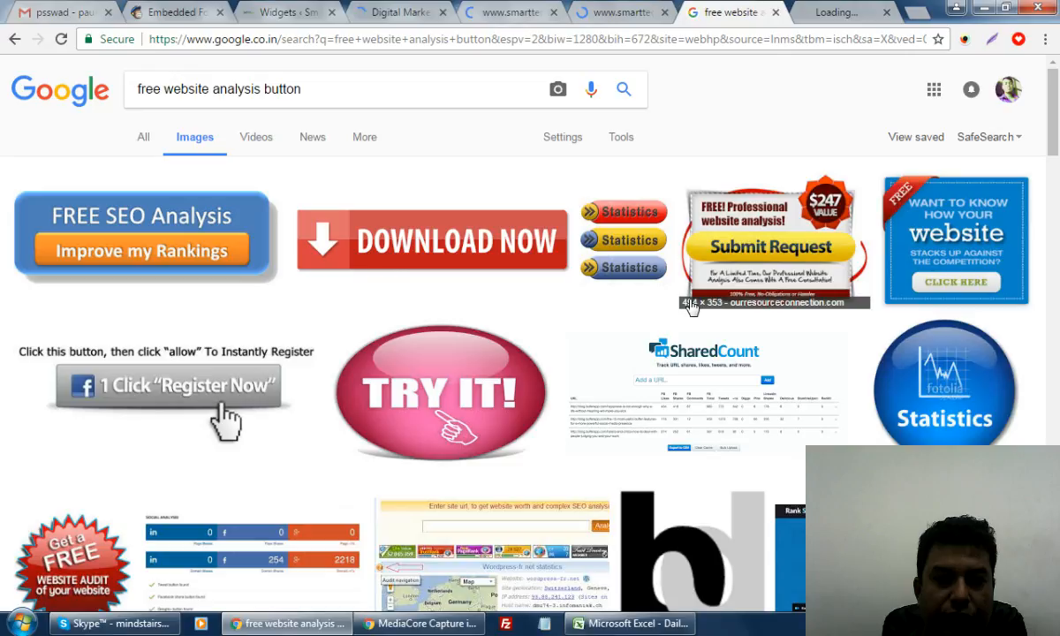
pyautogui.scroll(-3, 684, 311)
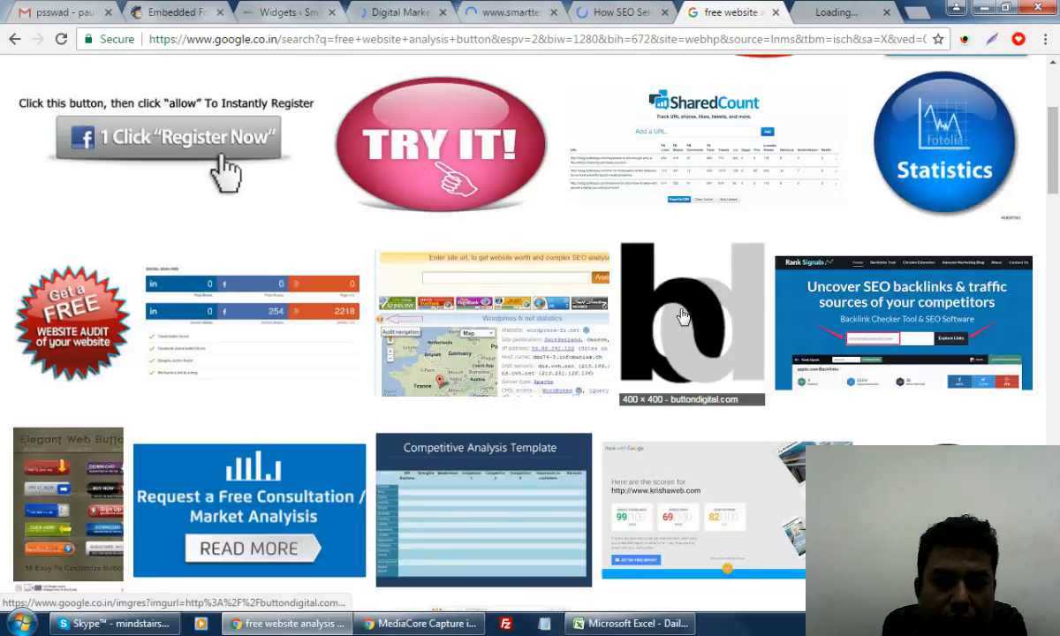
pyautogui.scroll(3, 683, 316)
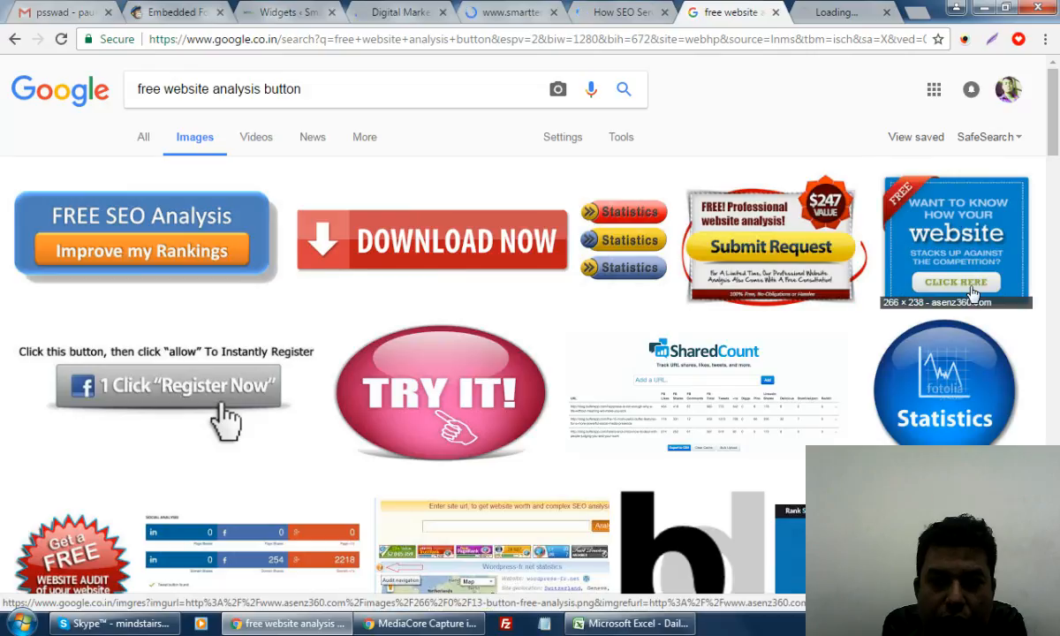
pyautogui.scroll(-8, 81, 433)
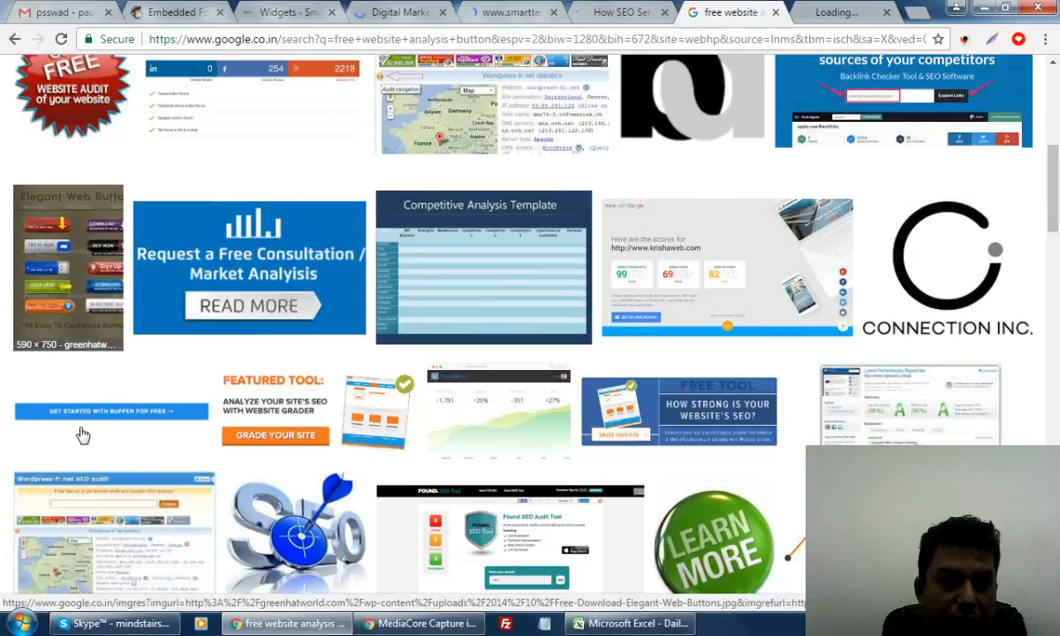
pyautogui.scroll(-5, 81, 433)
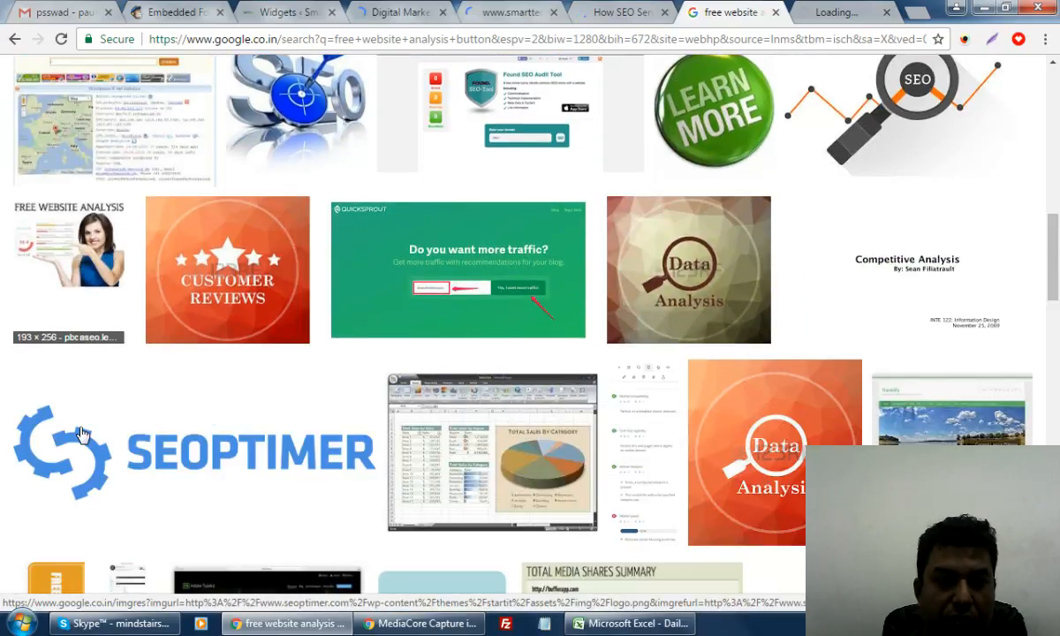
pyautogui.scroll(-6, 81, 433)
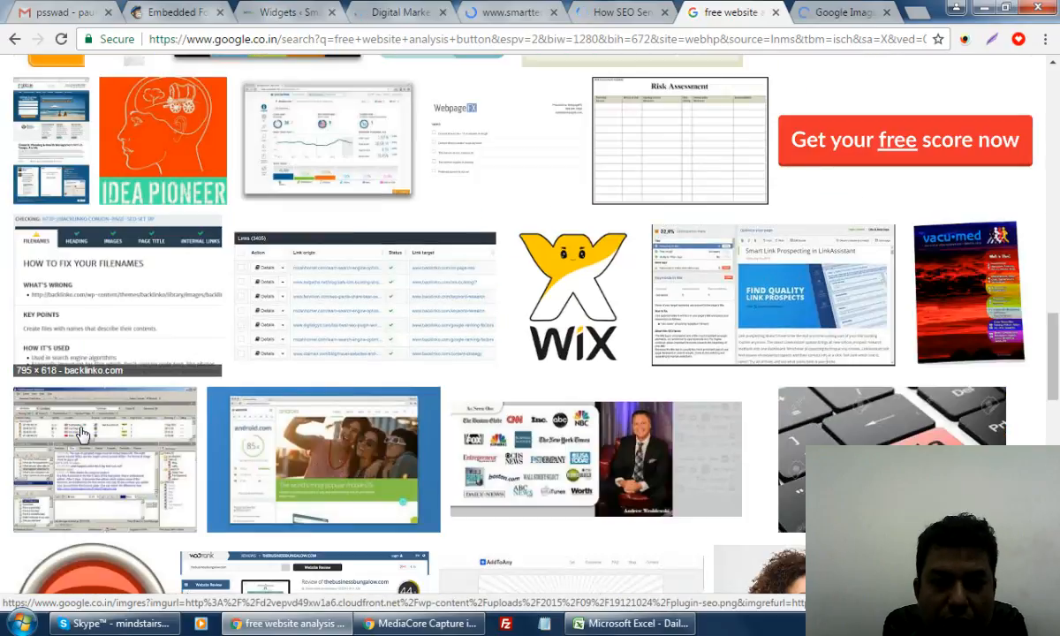
pyautogui.rightClick(911, 144)
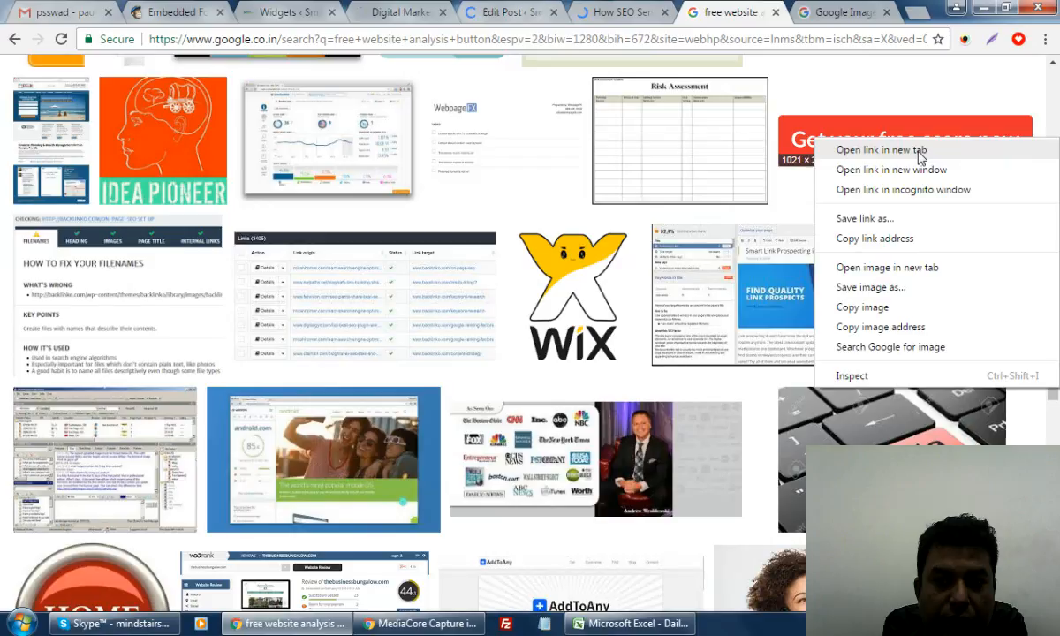
pyautogui.click(919, 156)
# Shorten the image search query to 'free website analysis' and rerun it
pyautogui.scroll(-6, 413, 365)
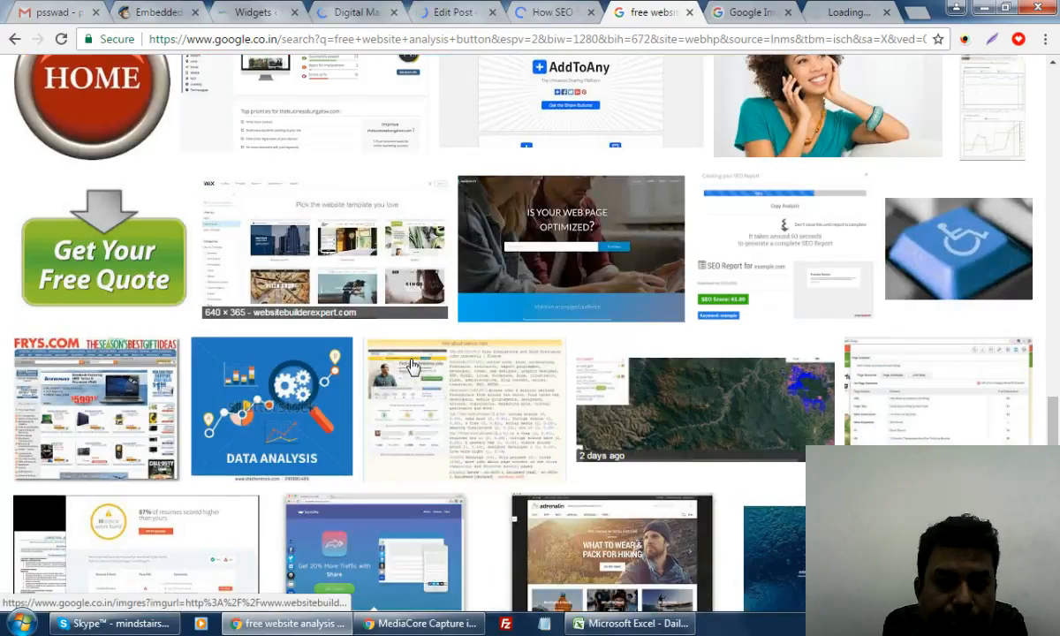
pyautogui.scroll(-5, 412, 364)
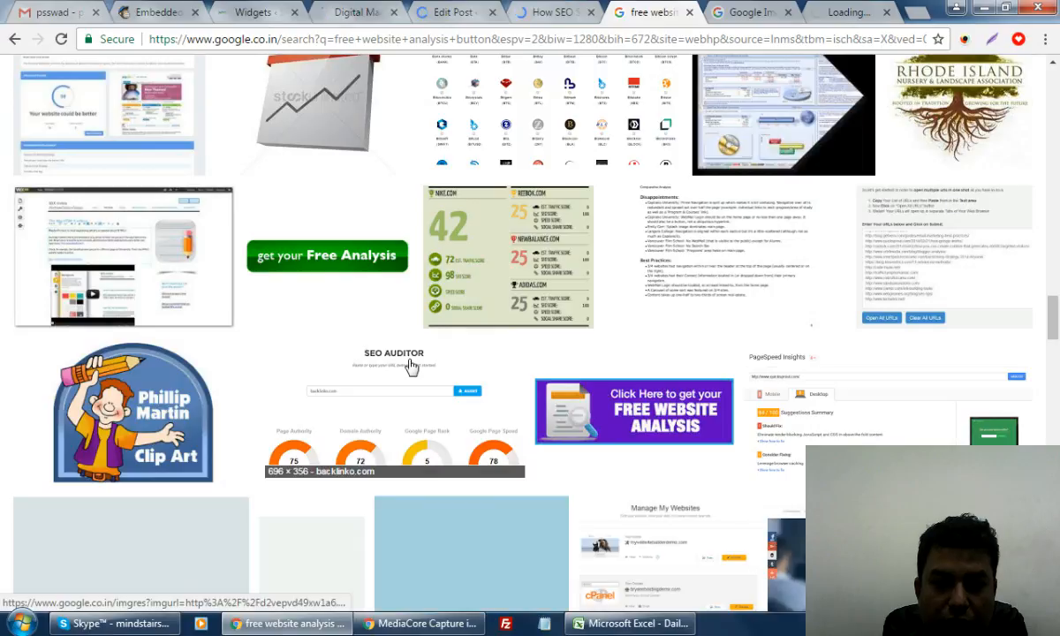
pyautogui.scroll(-5, 409, 364)
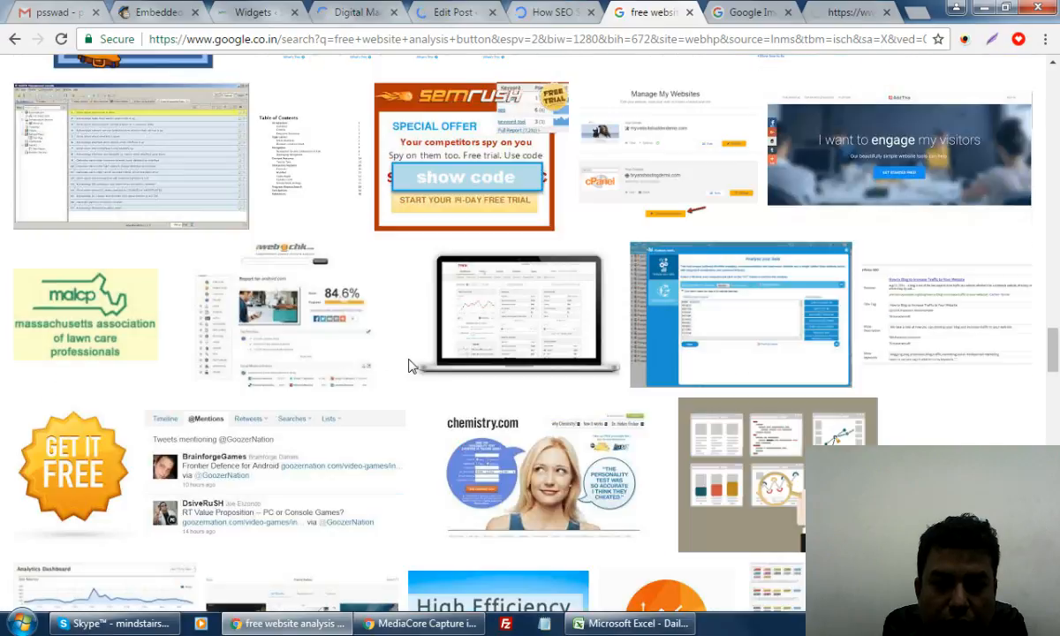
pyautogui.scroll(-5, 409, 365)
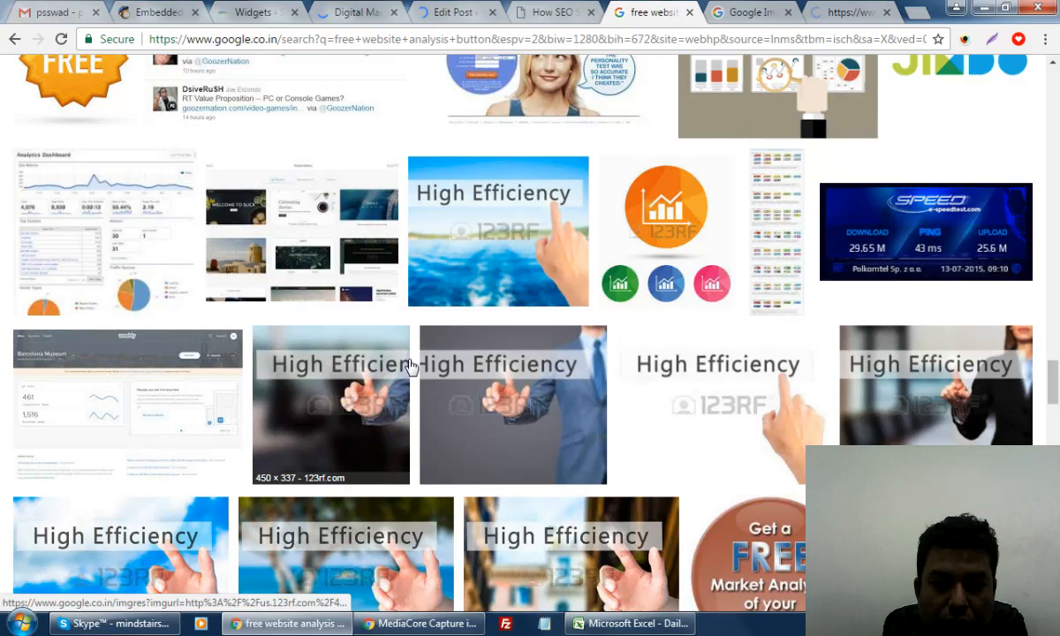
pyautogui.scroll(-5, 409, 365)
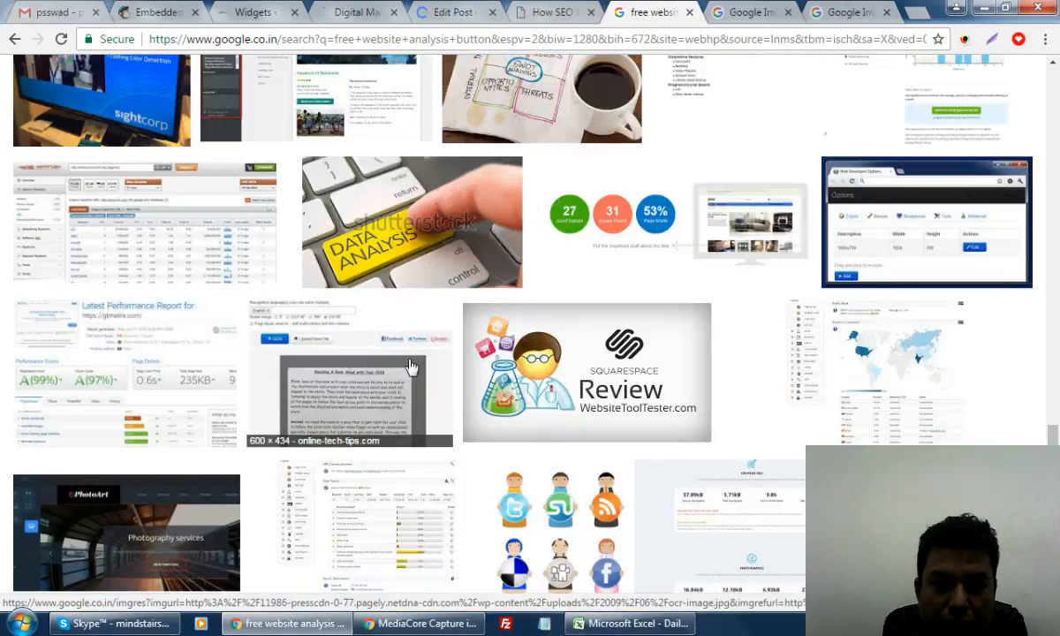
pyautogui.scroll(-5, 409, 364)
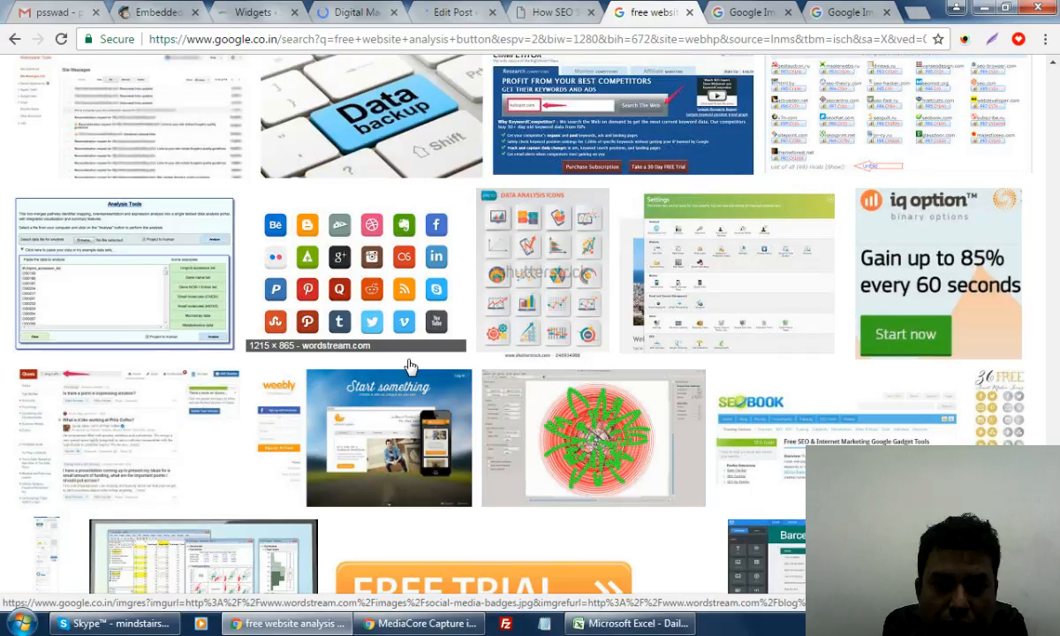
pyautogui.scroll(-5, 409, 365)
pyautogui.scroll(-5, 409, 365)
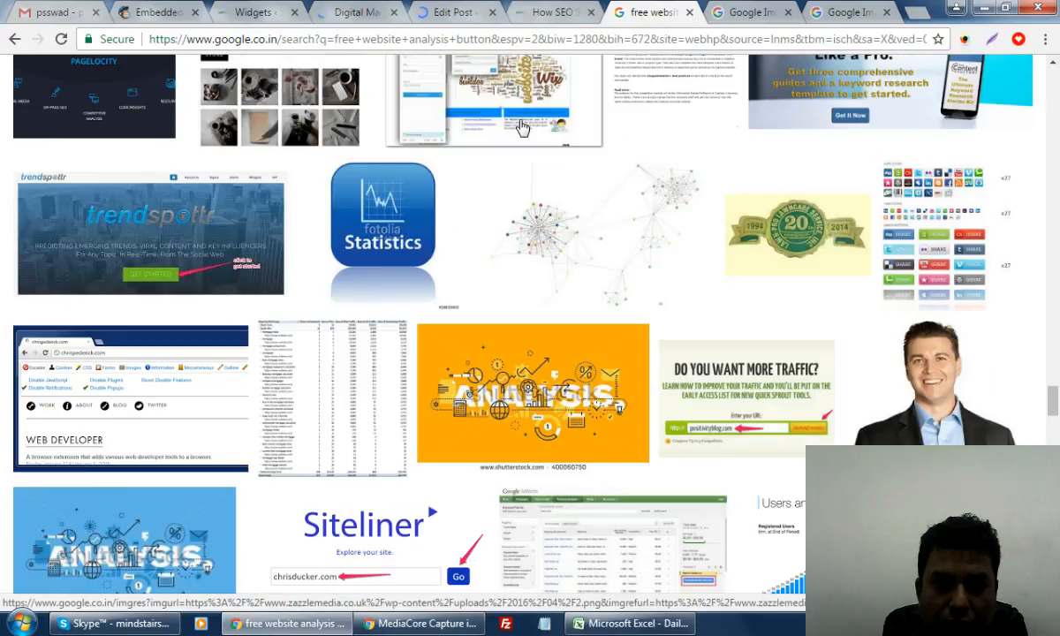
pyautogui.moveTo(1056, 400); pyautogui.dragTo(1047, 74)
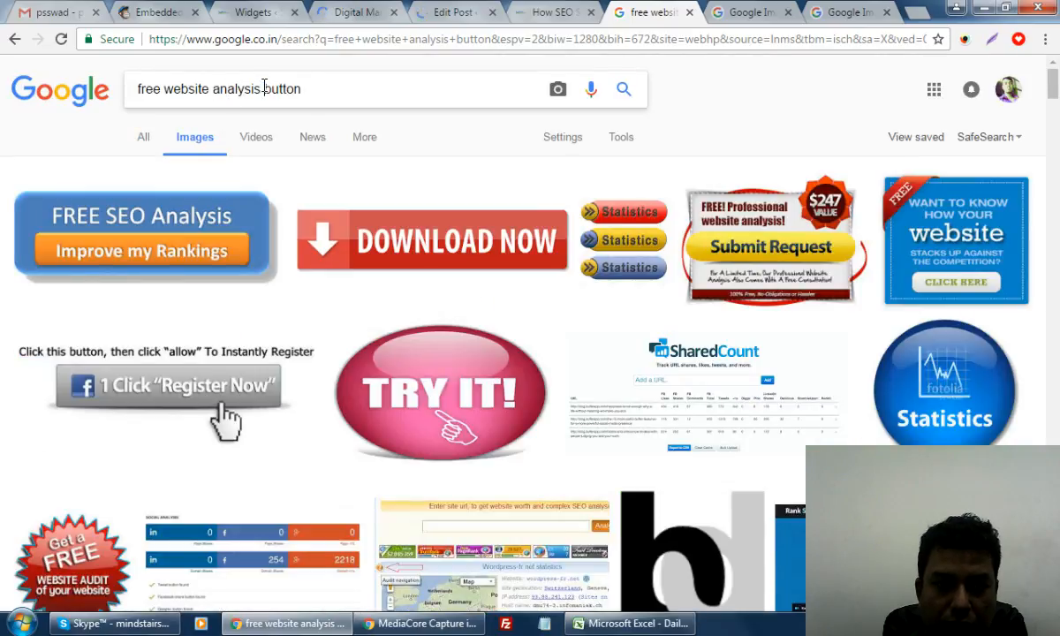
pyautogui.moveTo(264, 86); pyautogui.dragTo(338, 96)
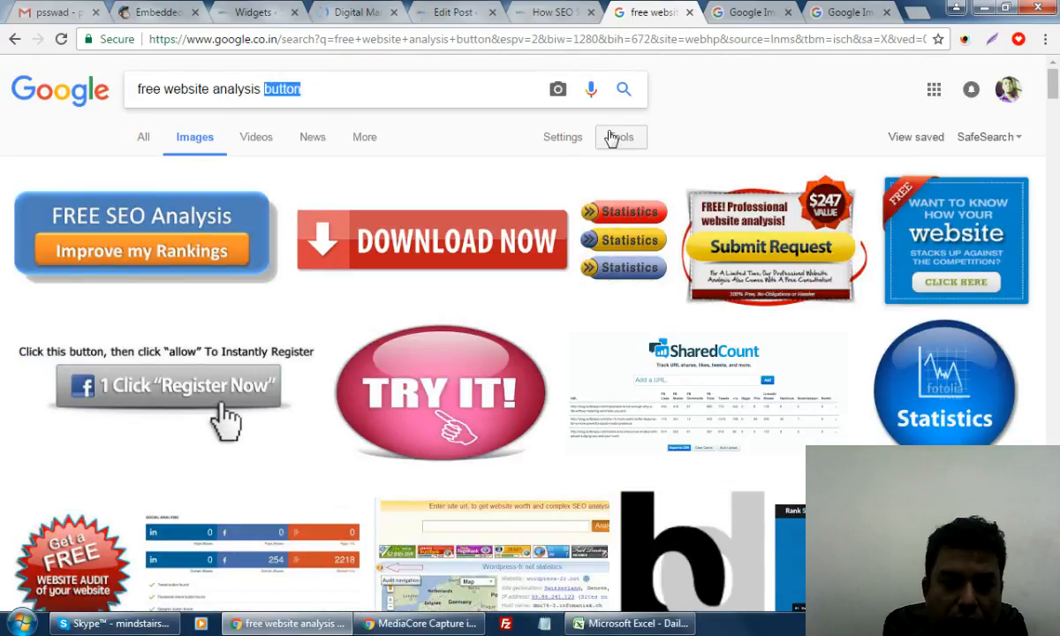
pyautogui.press('BackSpace')
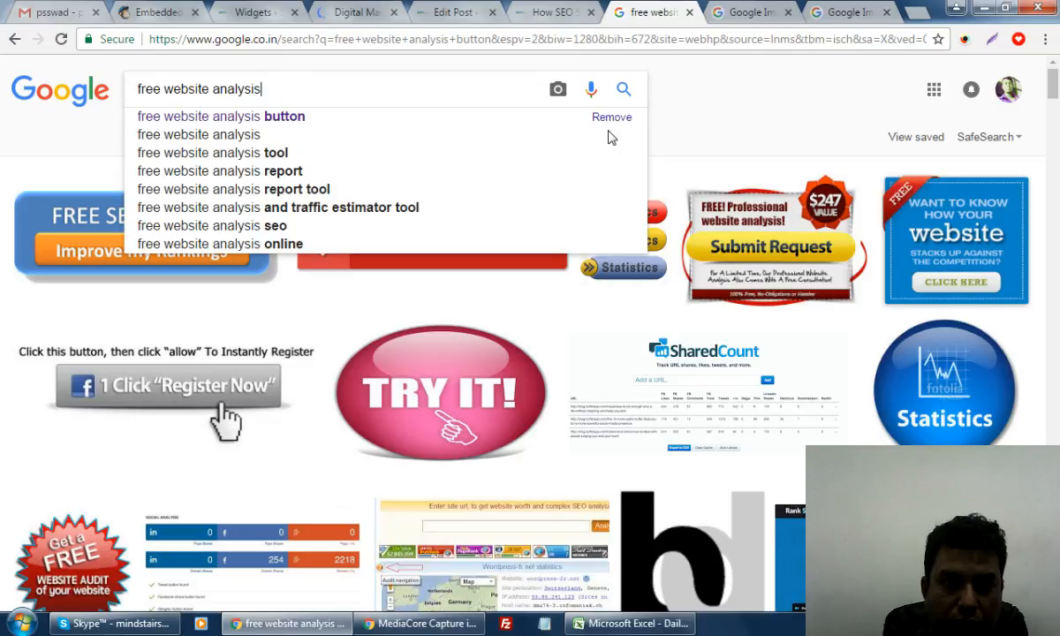
pyautogui.press('Return')
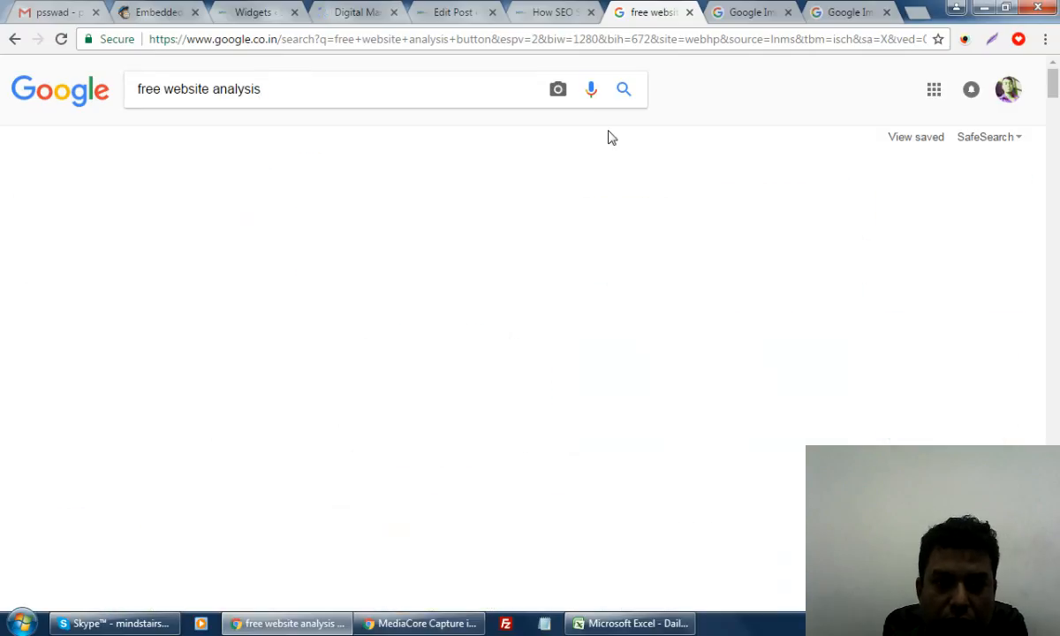
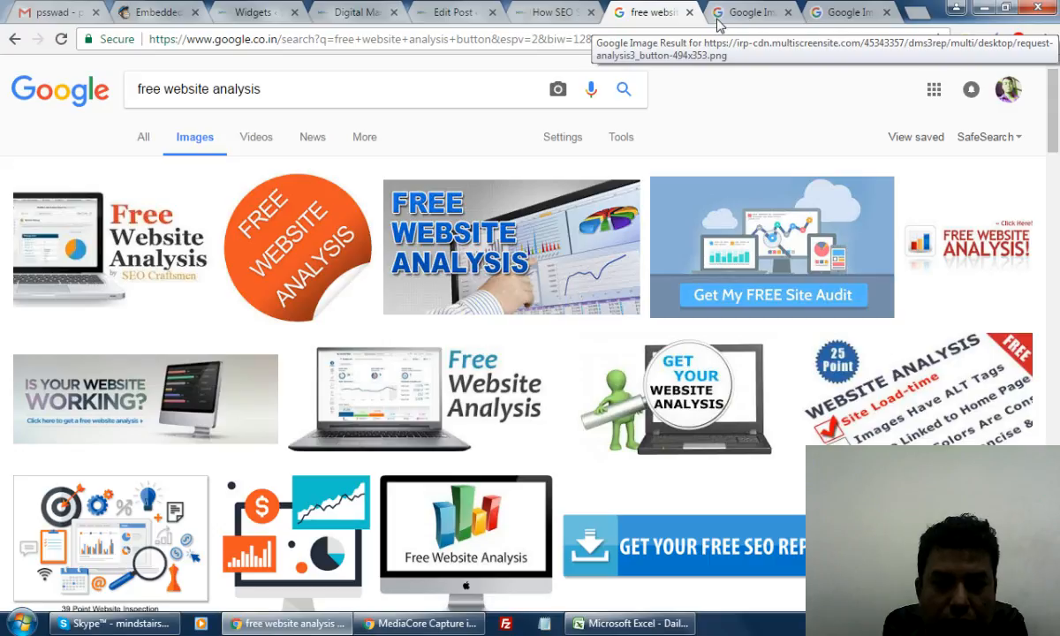
# Open the request-analysis3_button-494x353.png button image full size in its own tab and select its URL
pyautogui.click(737, 16)
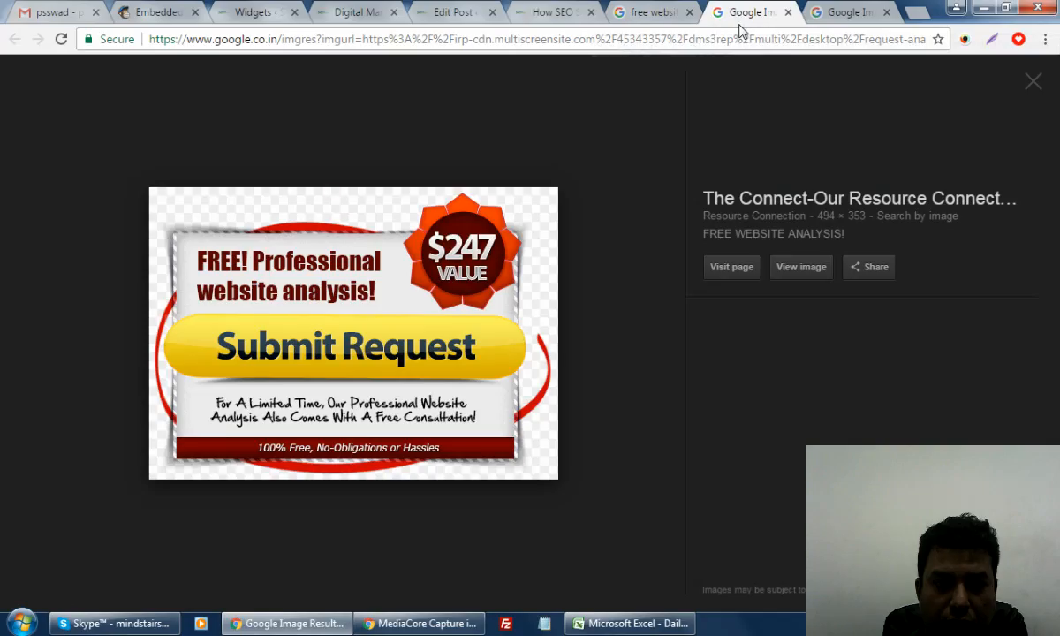
pyautogui.click(809, 267)
pyautogui.click(835, 16)
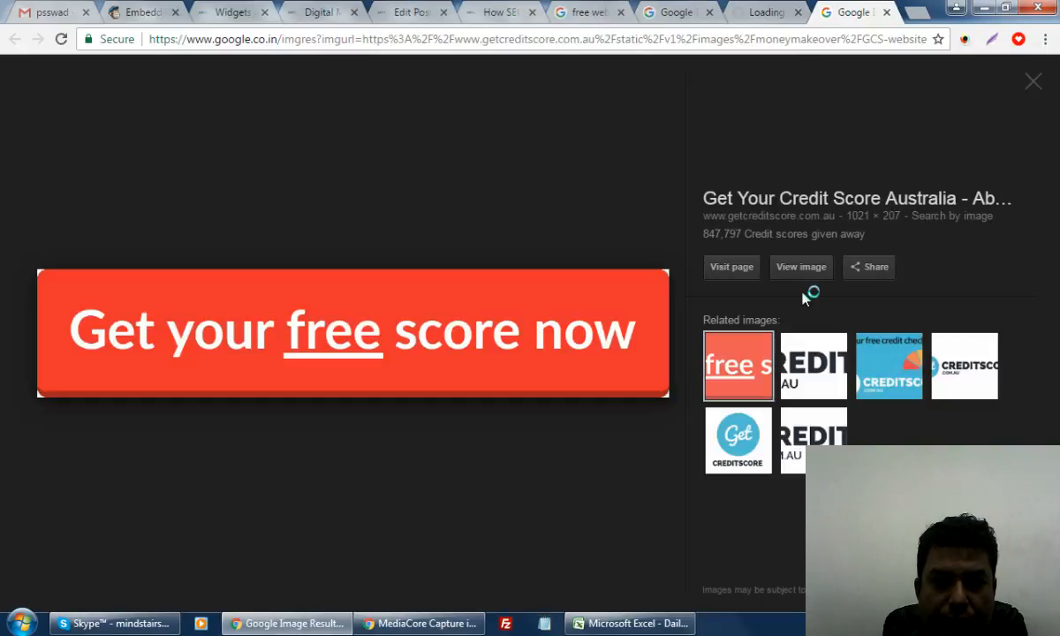
pyautogui.click(777, 11)
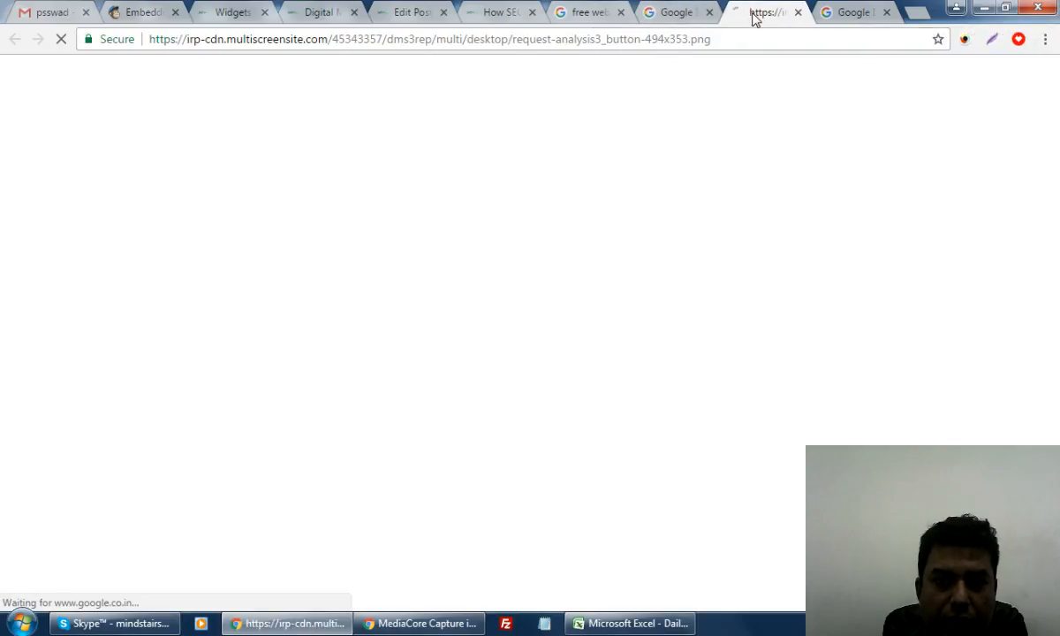
pyautogui.rightClick(253, 199)
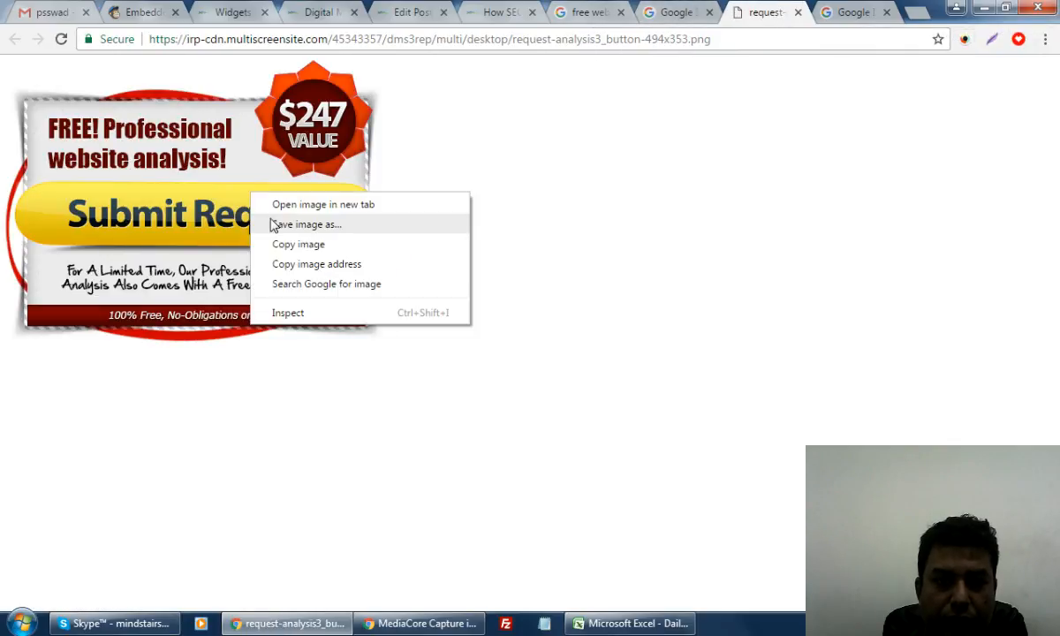
pyautogui.click(429, 39)
pyautogui.hotkey('ctrl', 'c')
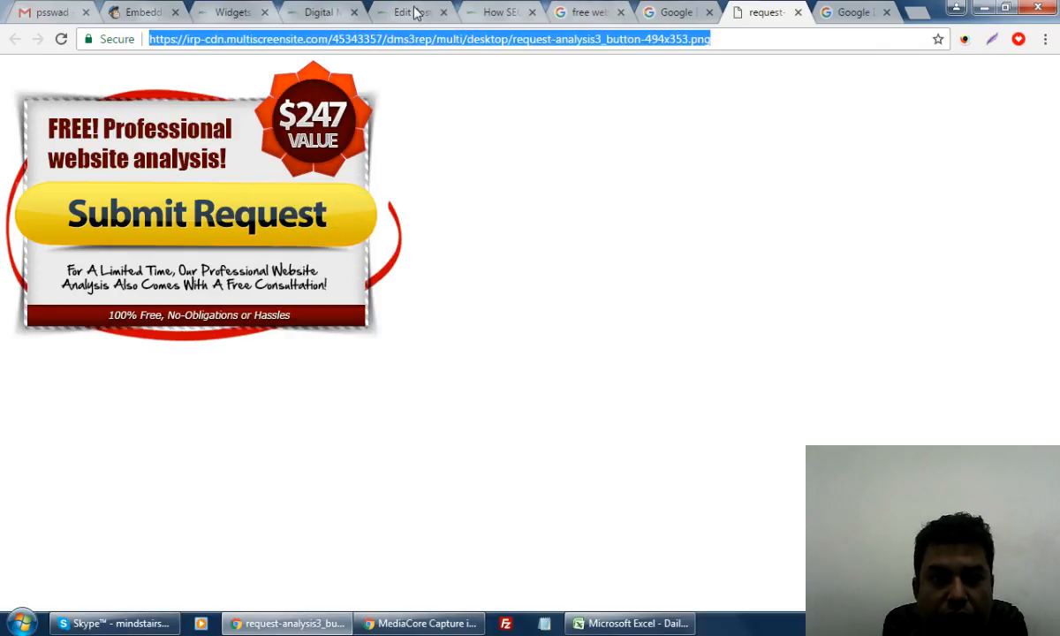
# Start a new WordPress post draft, checking back on the published SEO blog post
pyautogui.click(412, 13)
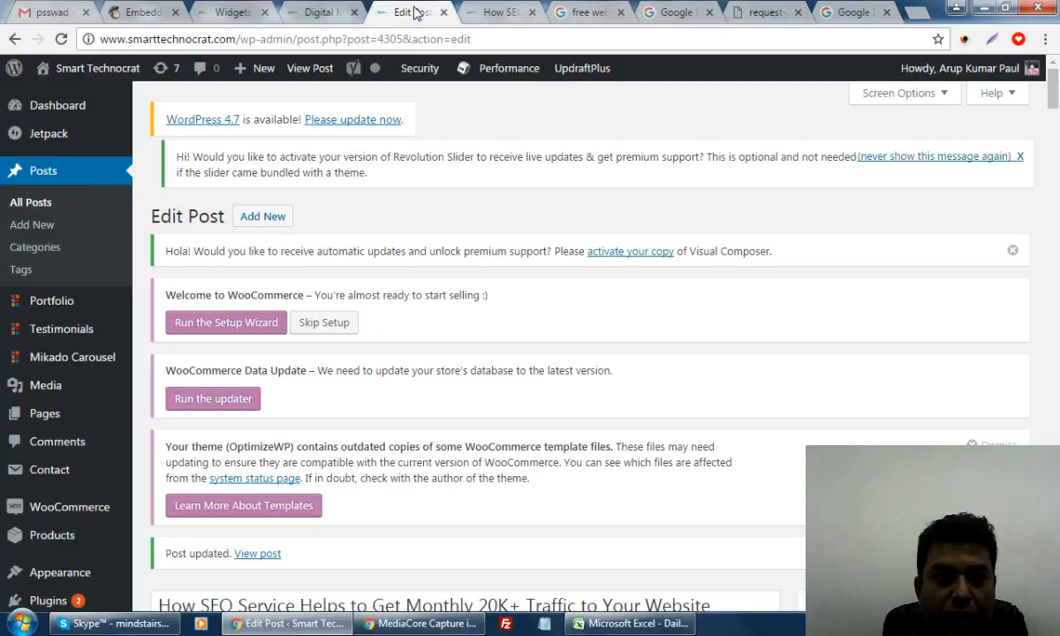
pyautogui.click(32, 224)
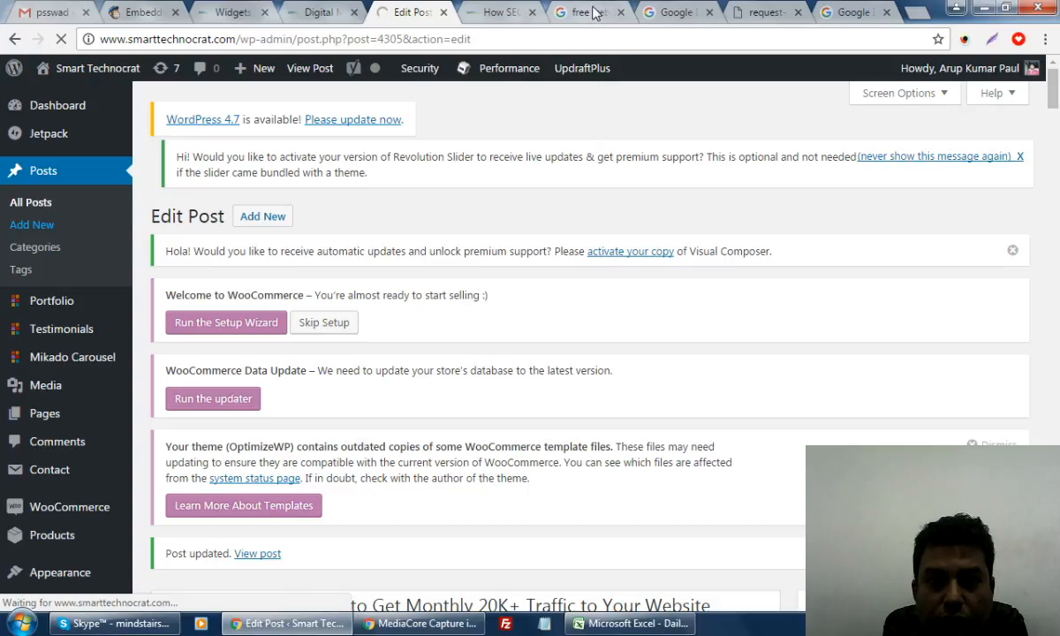
pyautogui.click(502, 12)
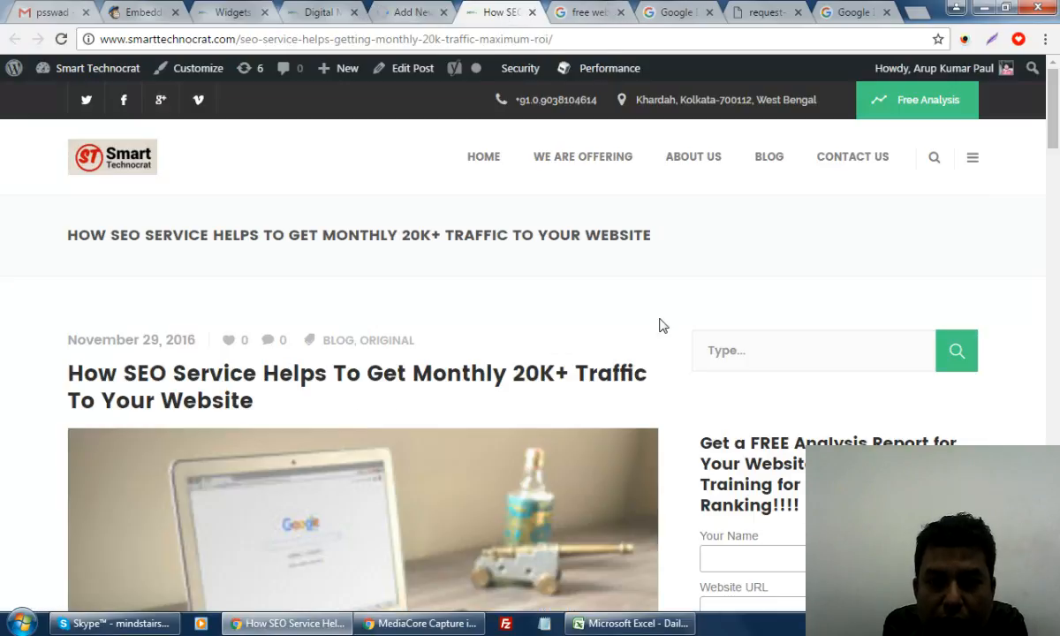
pyautogui.scroll(-10, 663, 327)
pyautogui.scroll(9, 706, 327)
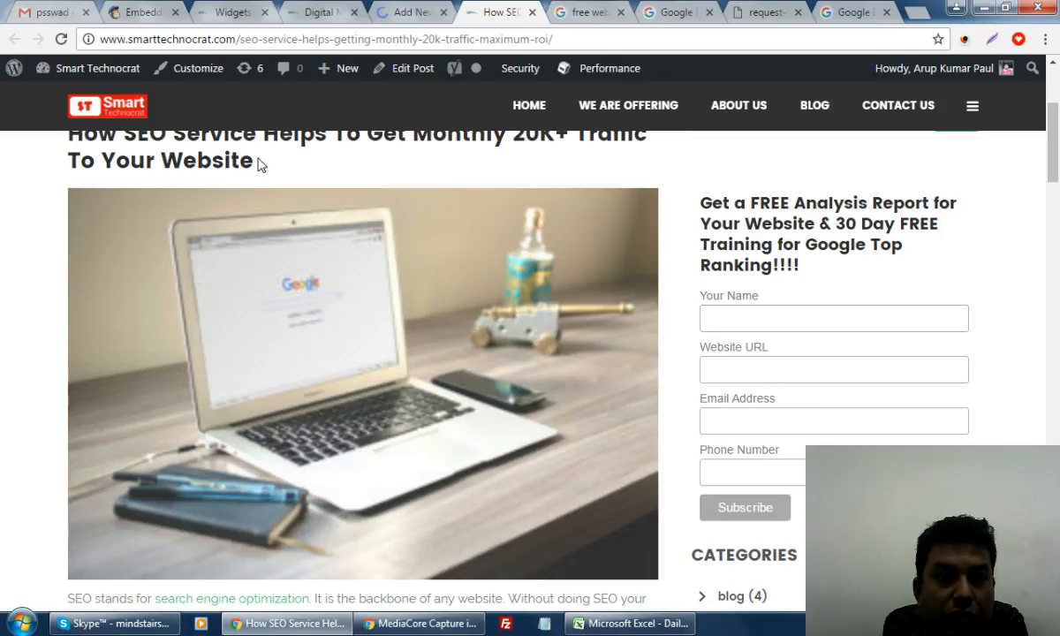
pyautogui.click(395, 13)
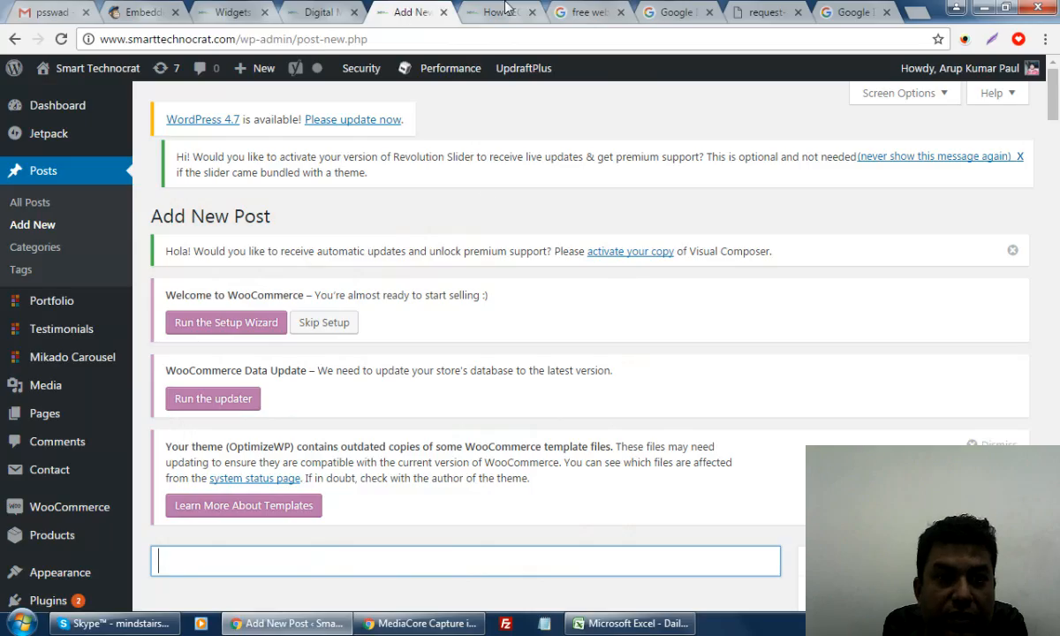
pyautogui.click(477, 13)
pyautogui.scroll(-2, 642, 348)
pyautogui.scroll(-8, 642, 348)
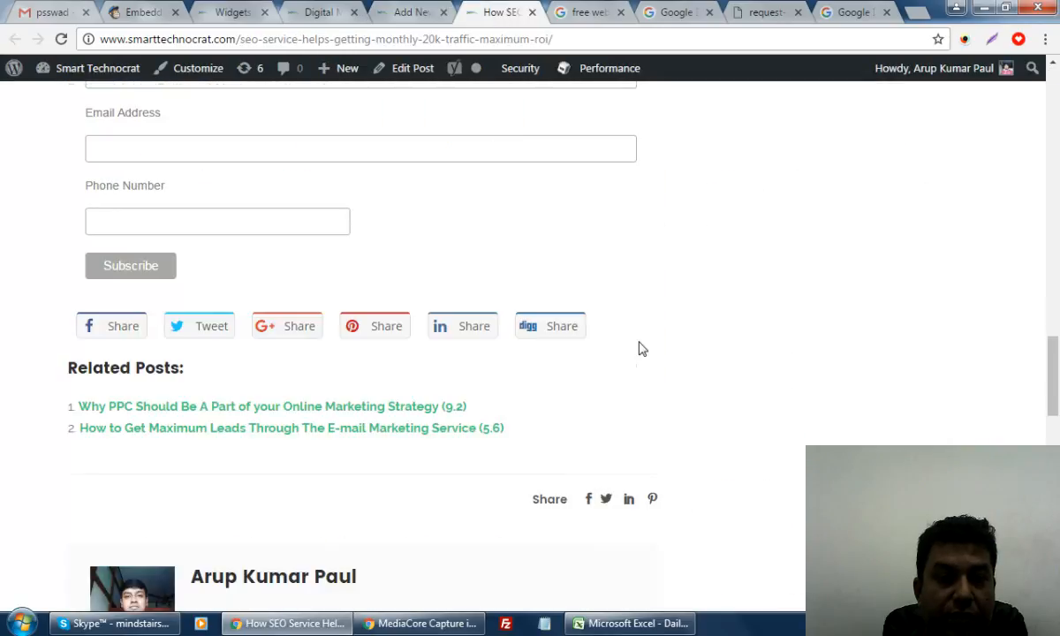
pyautogui.scroll(4, 642, 348)
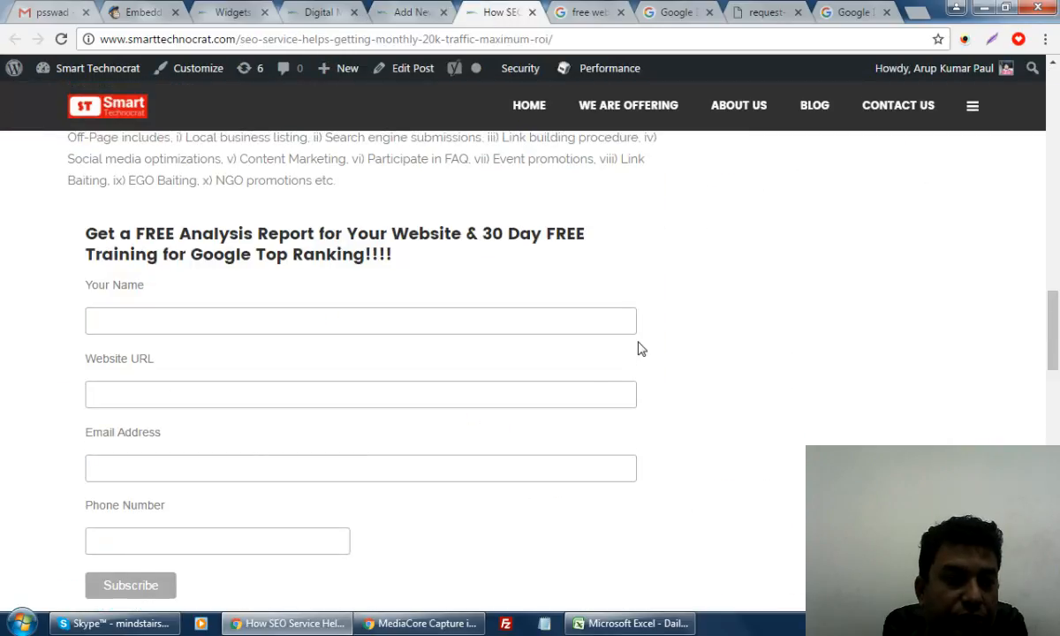
pyautogui.scroll(5, 642, 348)
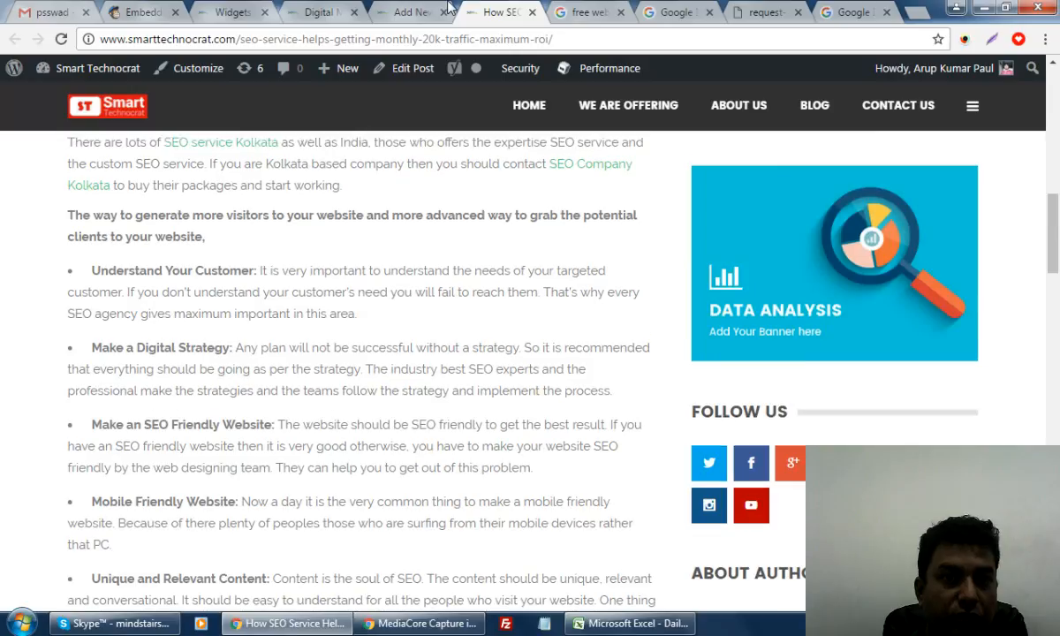
pyautogui.click(414, 12)
pyautogui.scroll(-4, 461, 317)
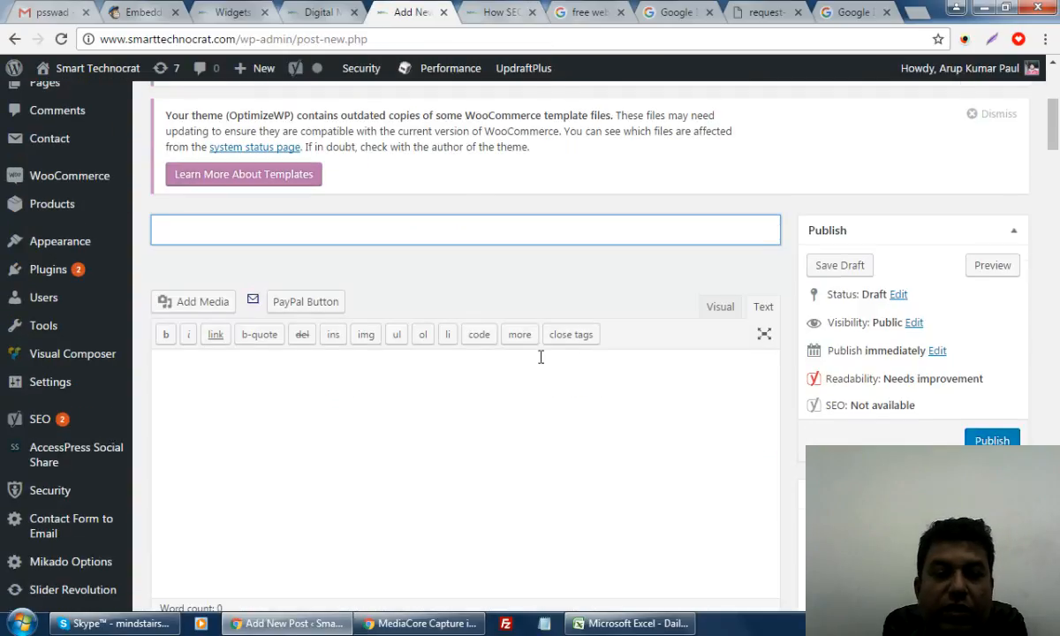
# Insert the button image into the post body from its URL and select the generated img tag
pyautogui.click(381, 388)
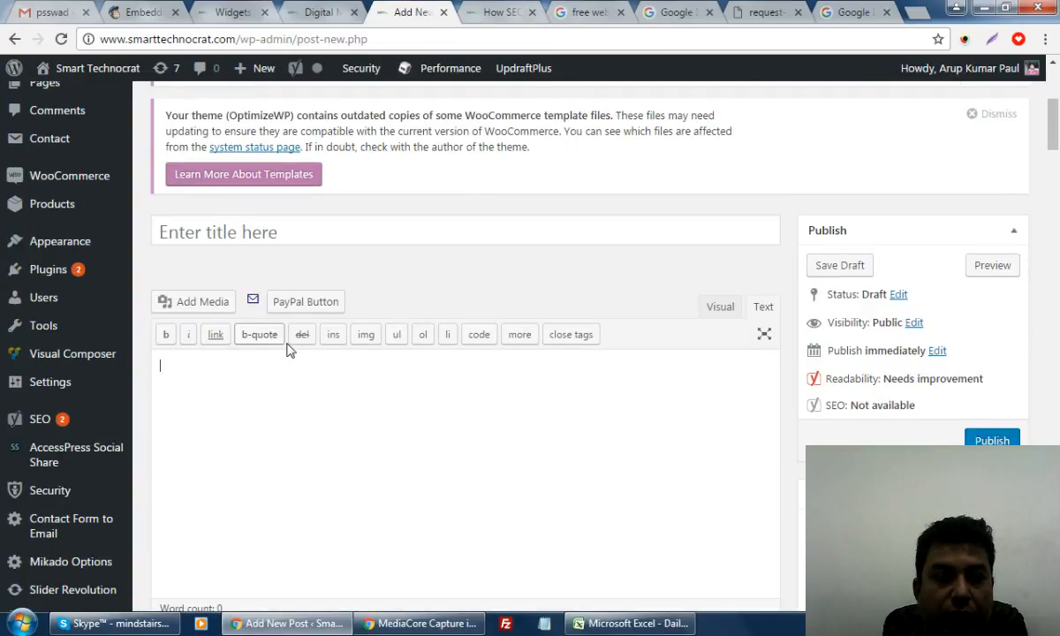
pyautogui.click(193, 305)
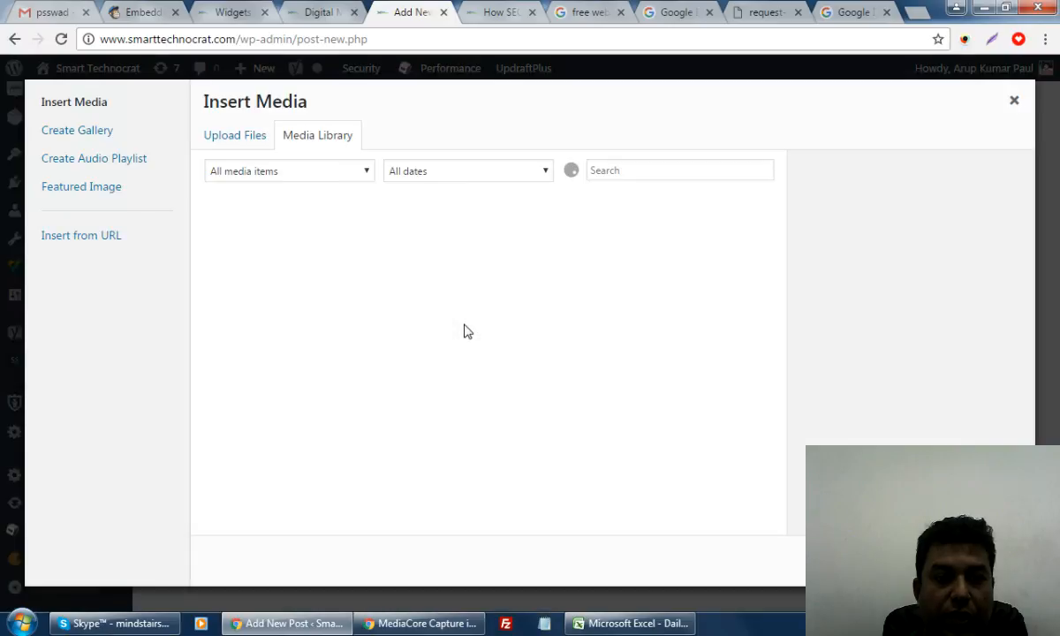
pyautogui.click(66, 233)
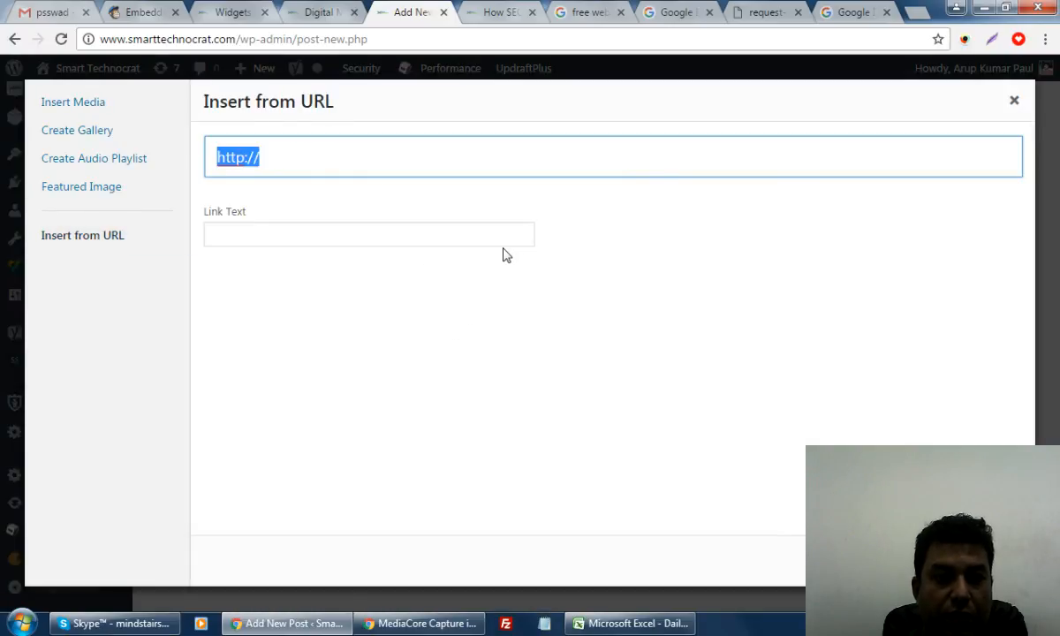
pyautogui.hotkey('ctrl', 'v')
pyautogui.click(975, 561)
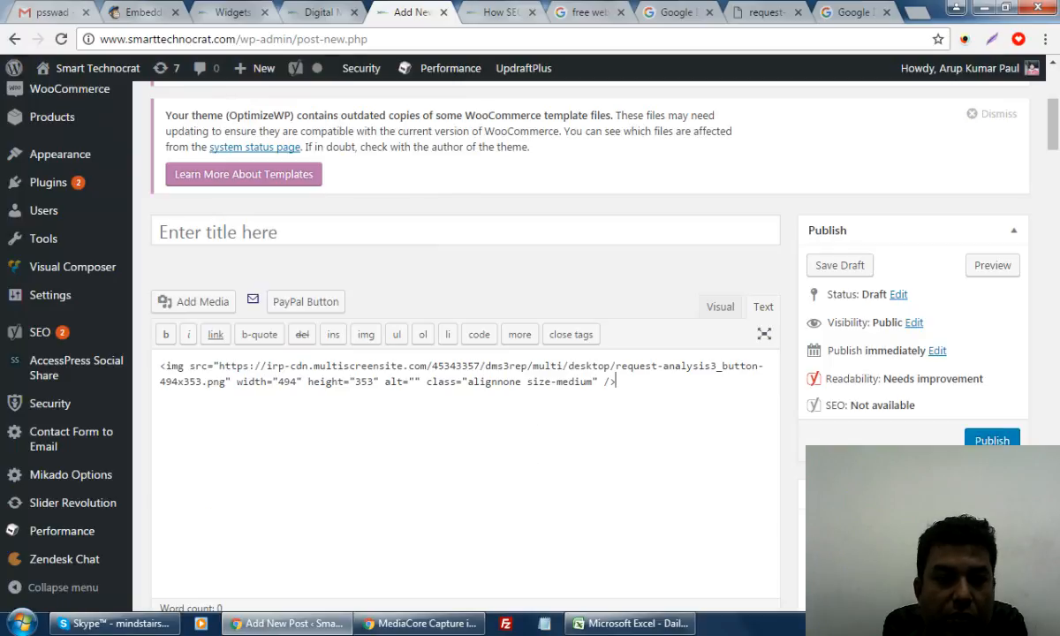
pyautogui.moveTo(634, 399); pyautogui.dragTo(150, 372)
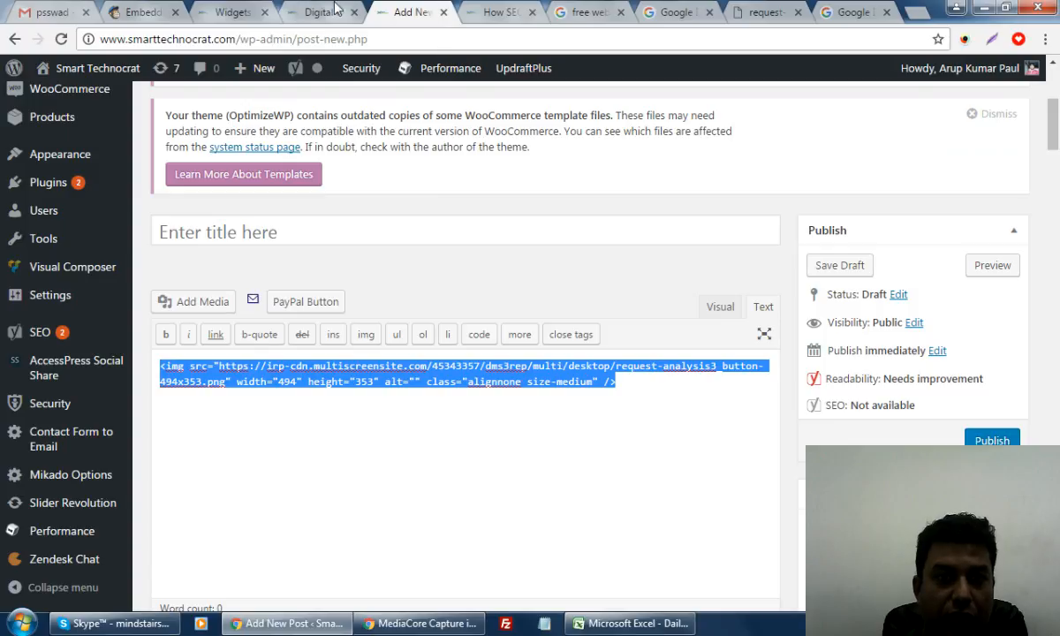
pyautogui.click(216, 11)
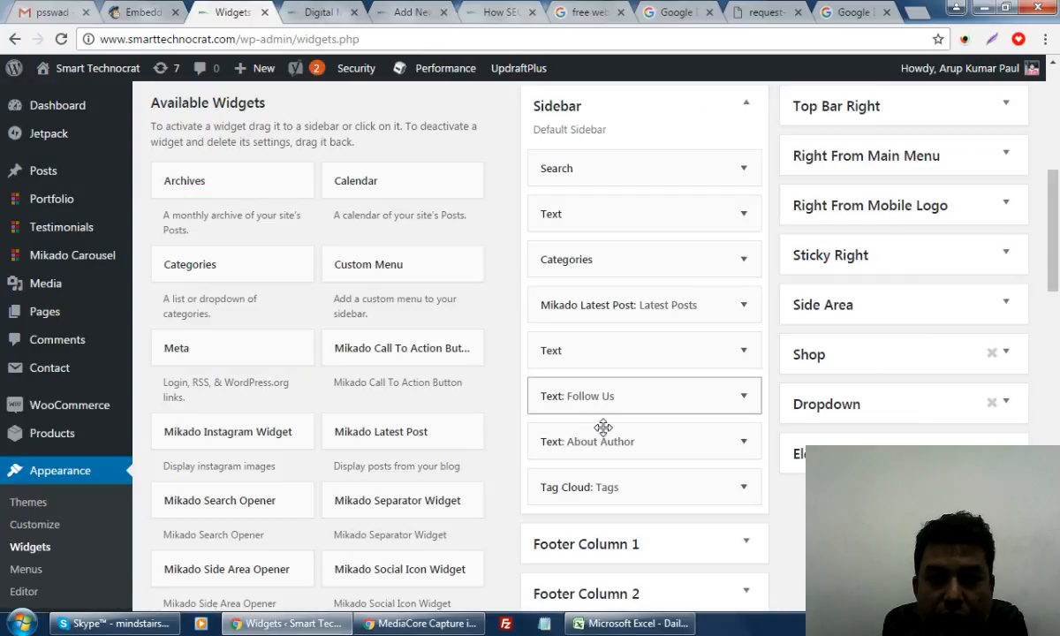
# Paste the img tag above the MailChimp signup code in the sidebar Text widget and save it
pyautogui.click(742, 216)
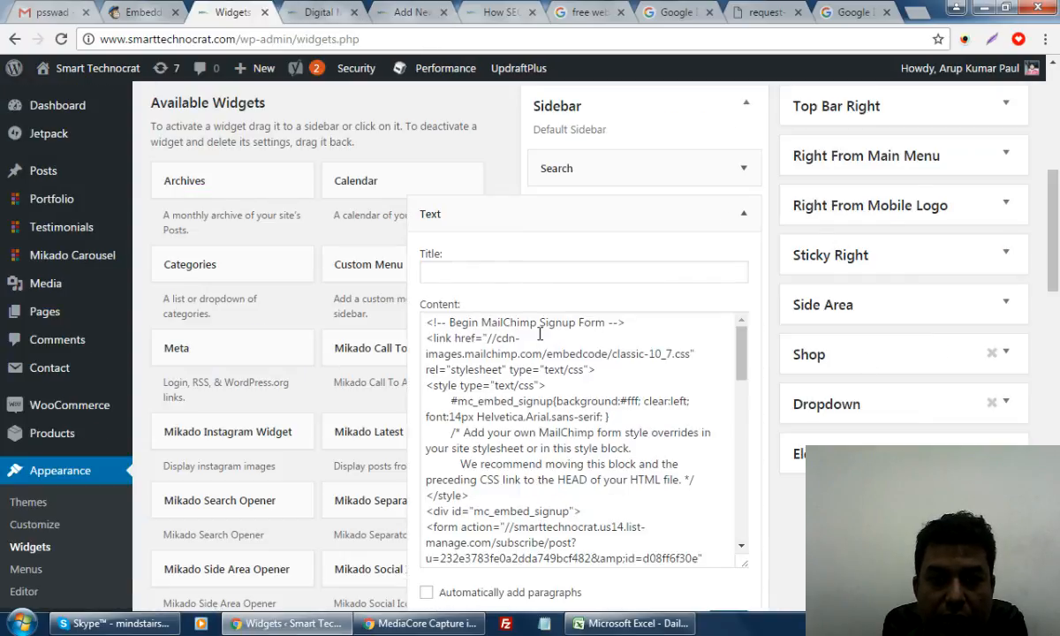
pyautogui.click(426, 327)
pyautogui.press('Return')
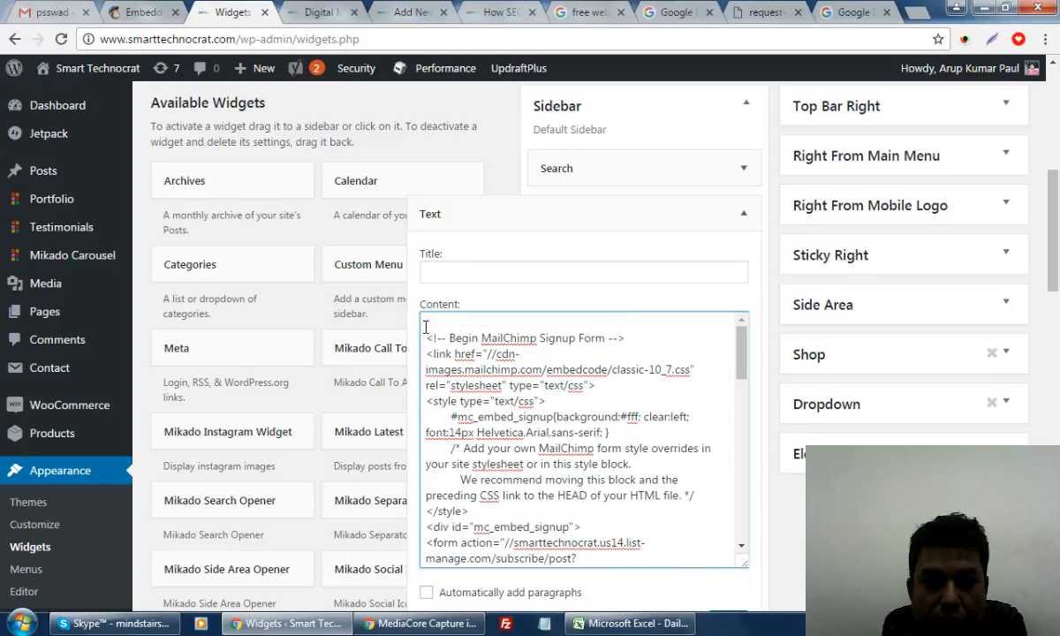
pyautogui.hotkey('ctrl', 'v')
pyautogui.scroll(-4, 722, 397)
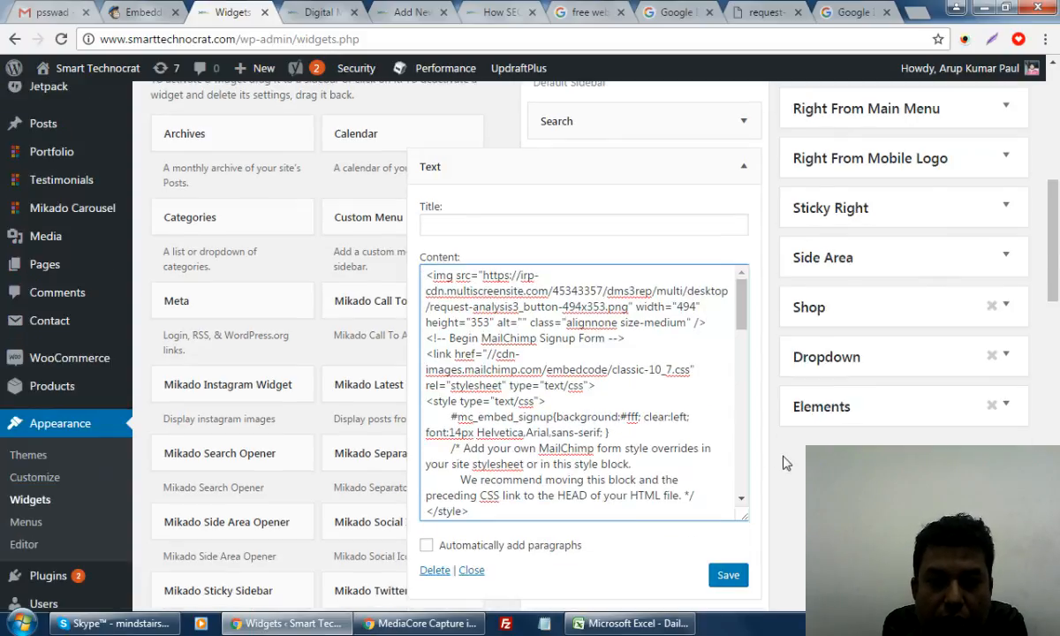
pyautogui.click(724, 295)
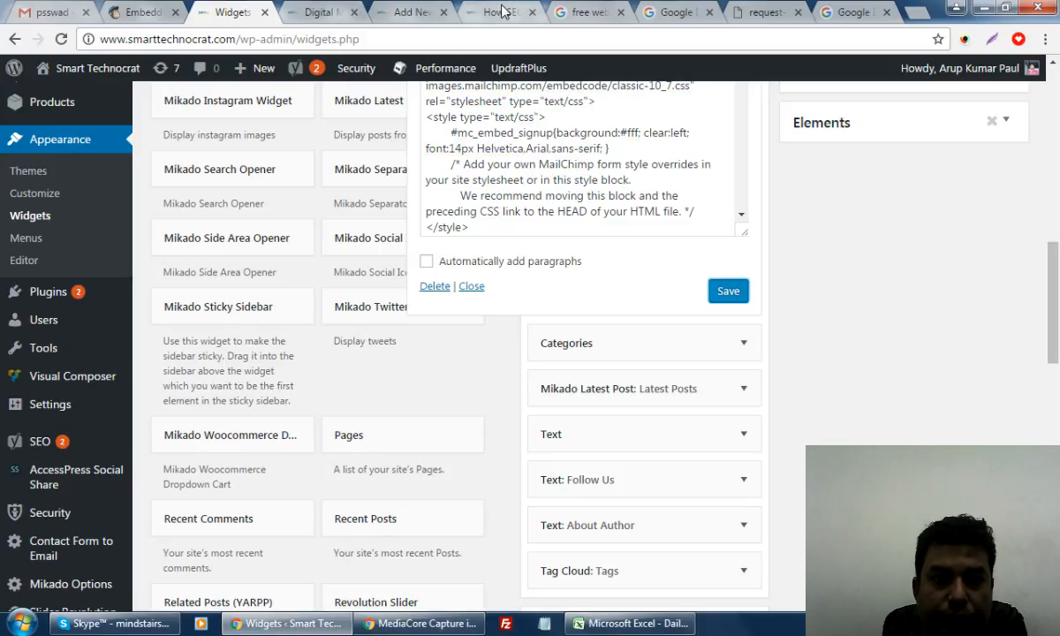
# Reload the SEO blog post and check the button image above the sidebar analysis signup form
pyautogui.click(470, 12)
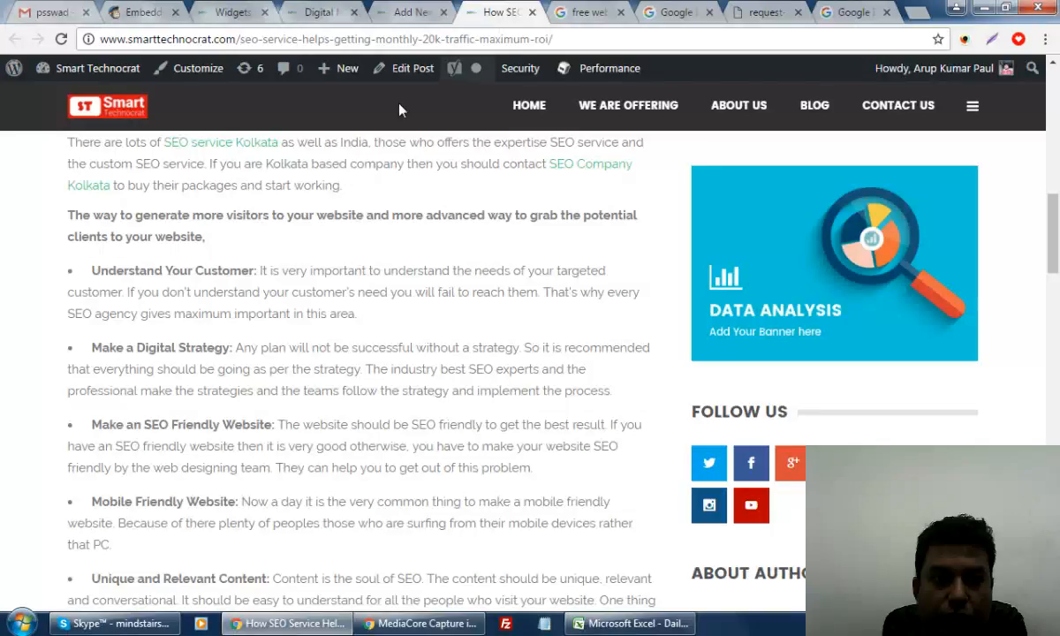
pyautogui.click(61, 39)
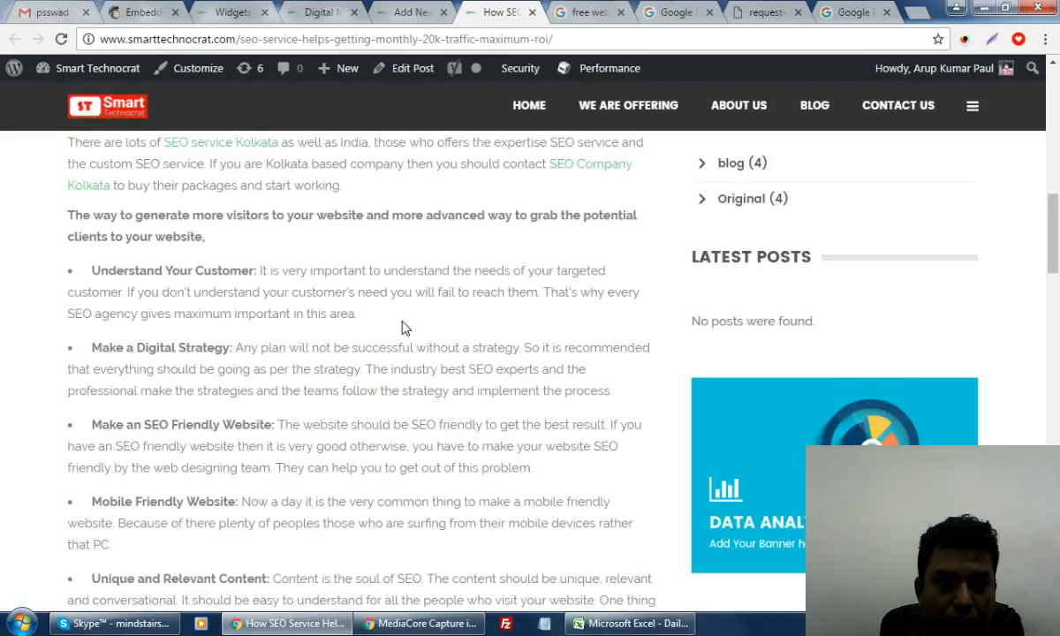
pyautogui.scroll(10, 402, 328)
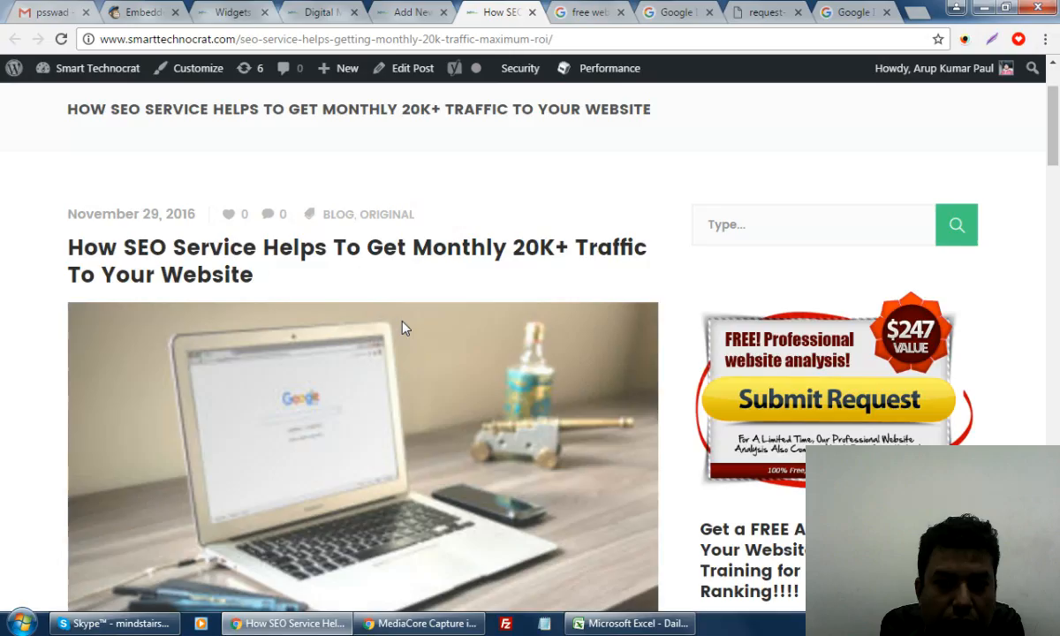
pyautogui.scroll(-5, 402, 327)
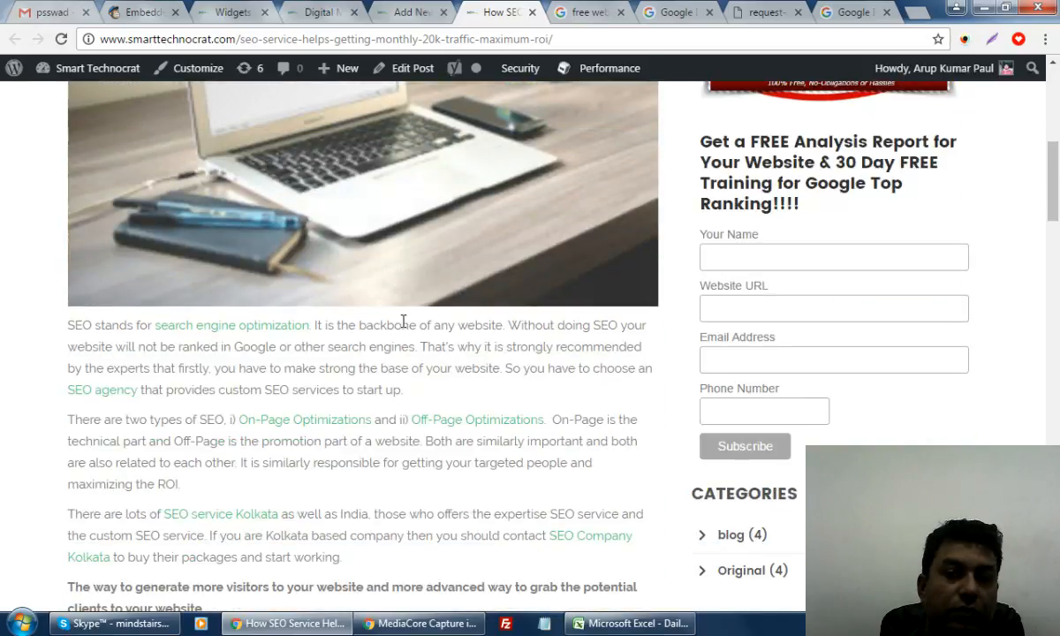
pyautogui.scroll(2, 402, 328)
pyautogui.scroll(2, 402, 328)
pyautogui.scroll(-6, 401, 328)
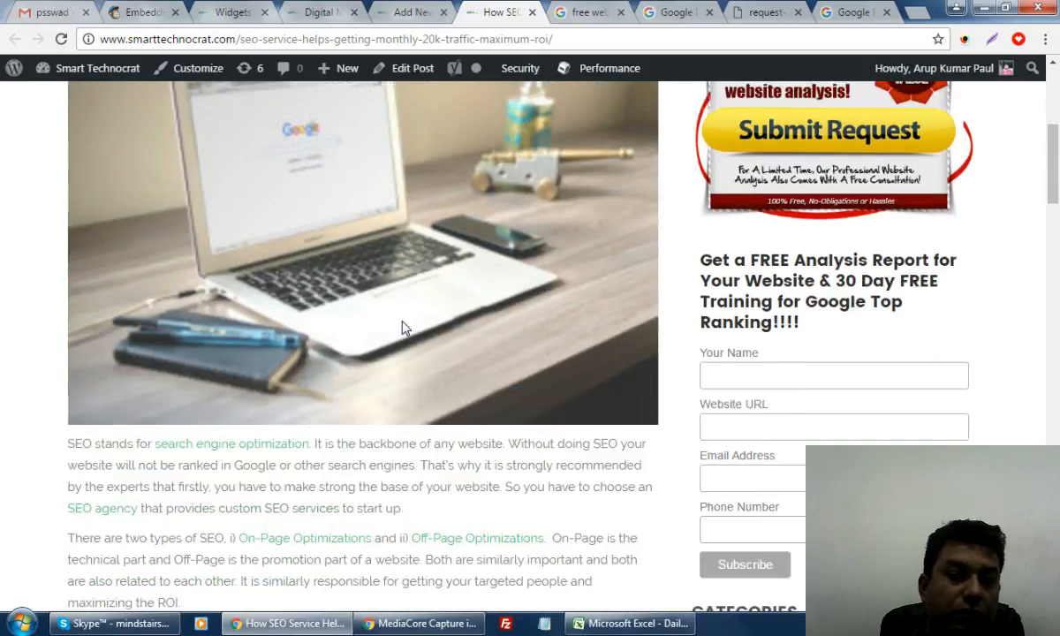
pyautogui.scroll(3, 402, 327)
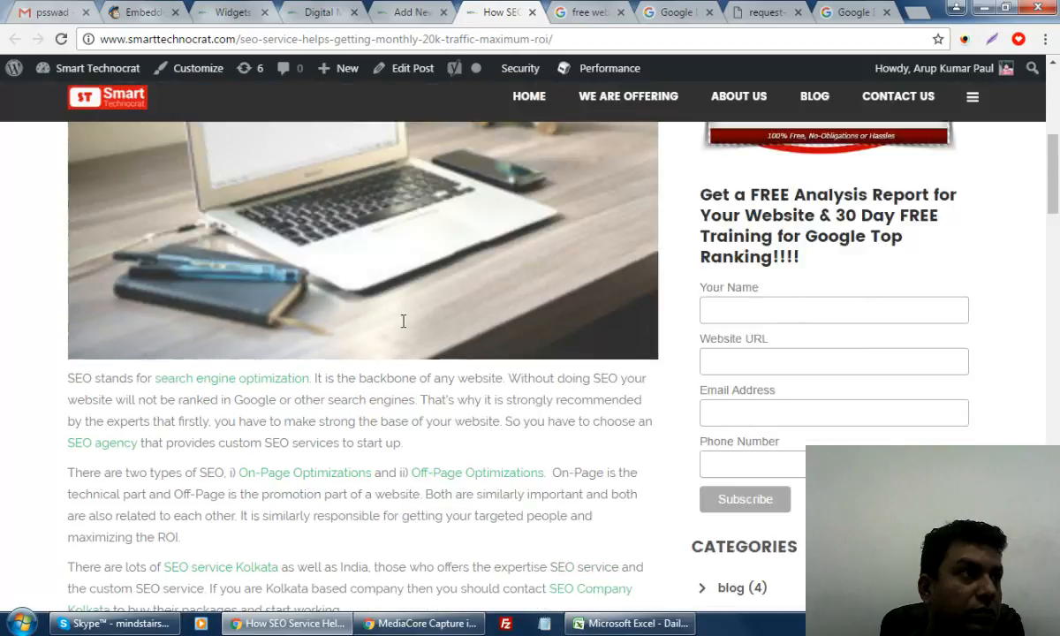
pyautogui.scroll(-1, 402, 328)
pyautogui.scroll(-3, 402, 328)
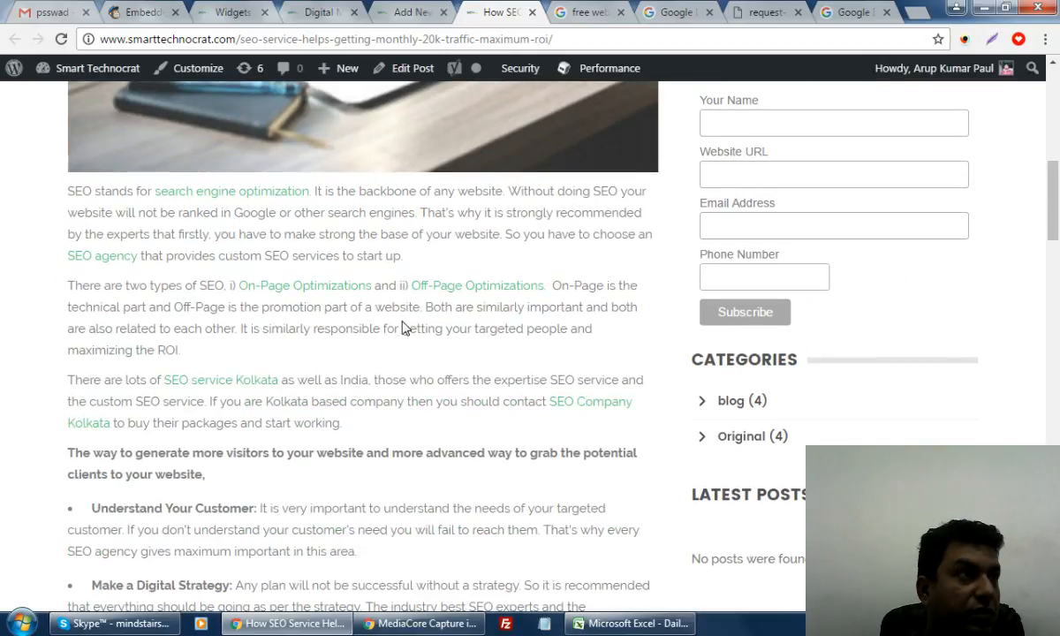
pyautogui.scroll(5, 402, 328)
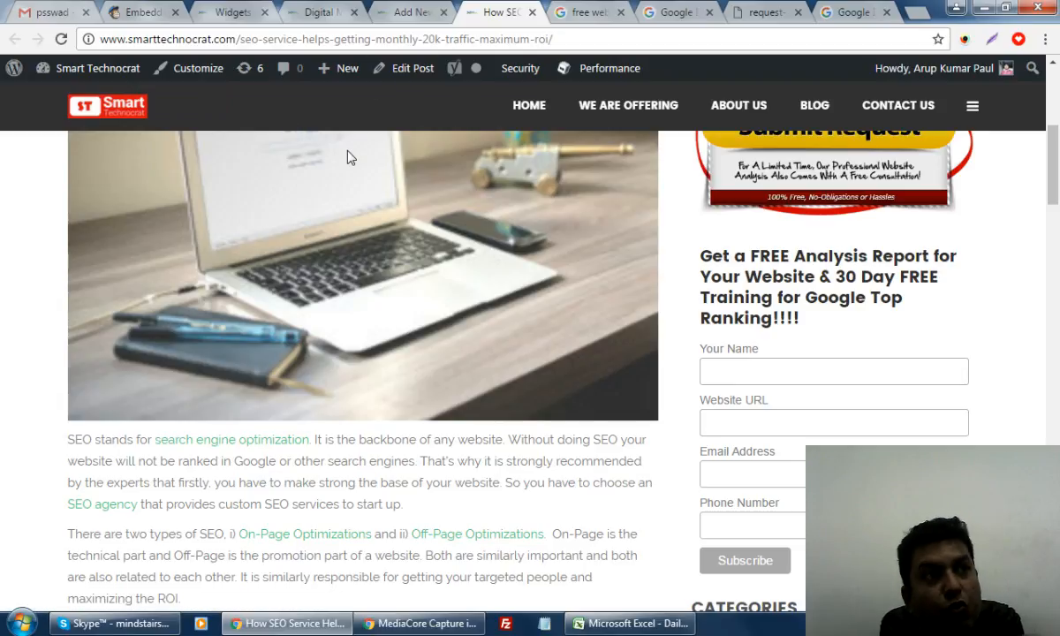
# Go from the Embedded Form Code page to the SEO Targeted list's Signup forms overview
pyautogui.click(305, 12)
pyautogui.click(244, 12)
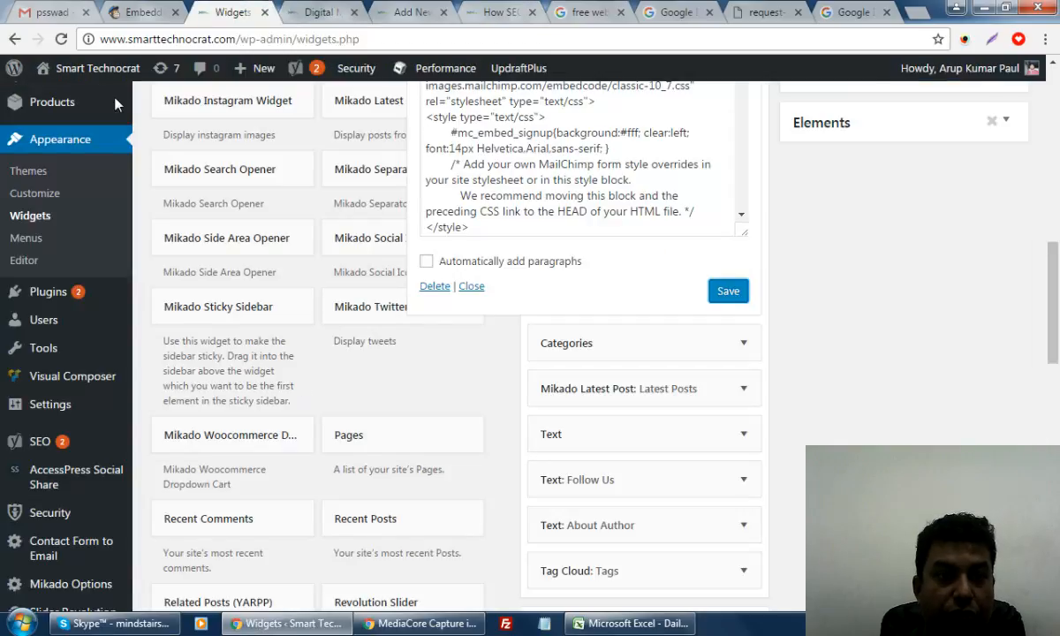
pyautogui.click(126, 11)
pyautogui.scroll(10, 531, 408)
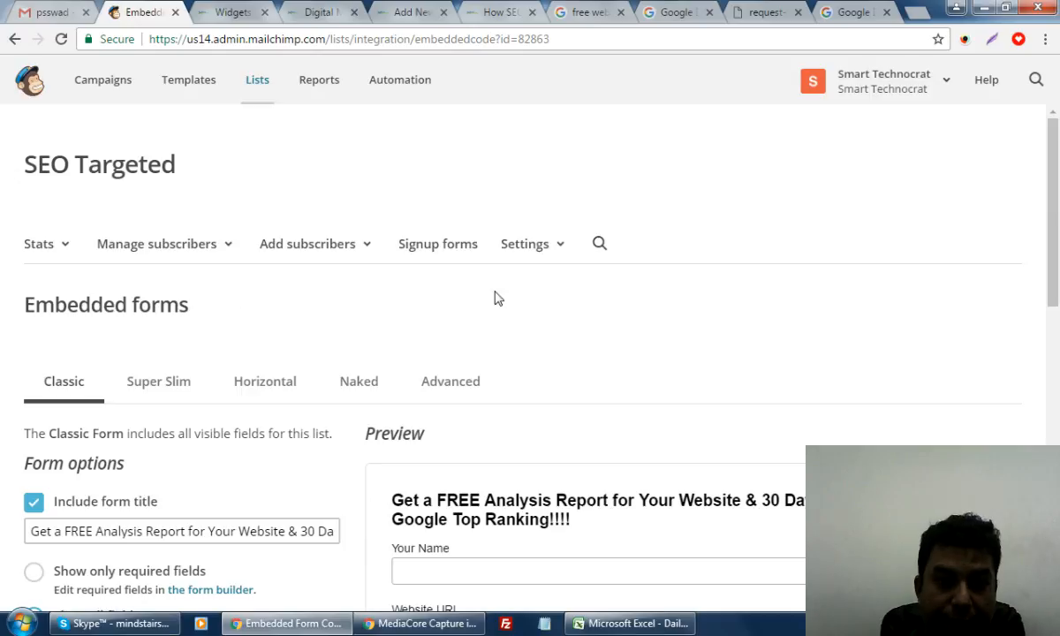
pyautogui.click(440, 248)
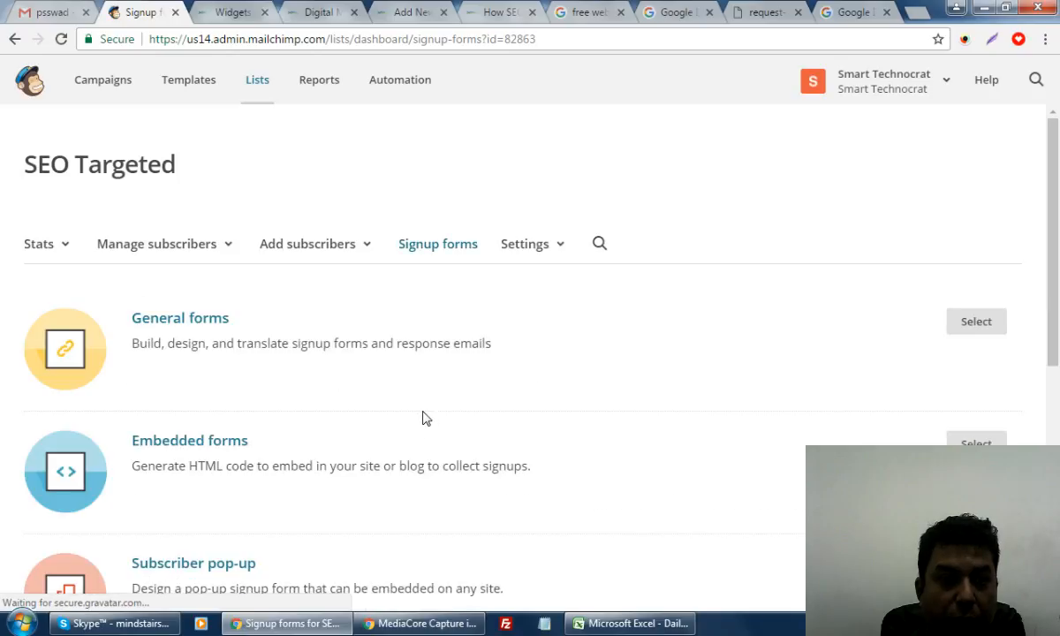
pyautogui.scroll(-2, 421, 417)
# Start a subscriber pop-up form using the layout with an image banner on top
pyautogui.click(976, 402)
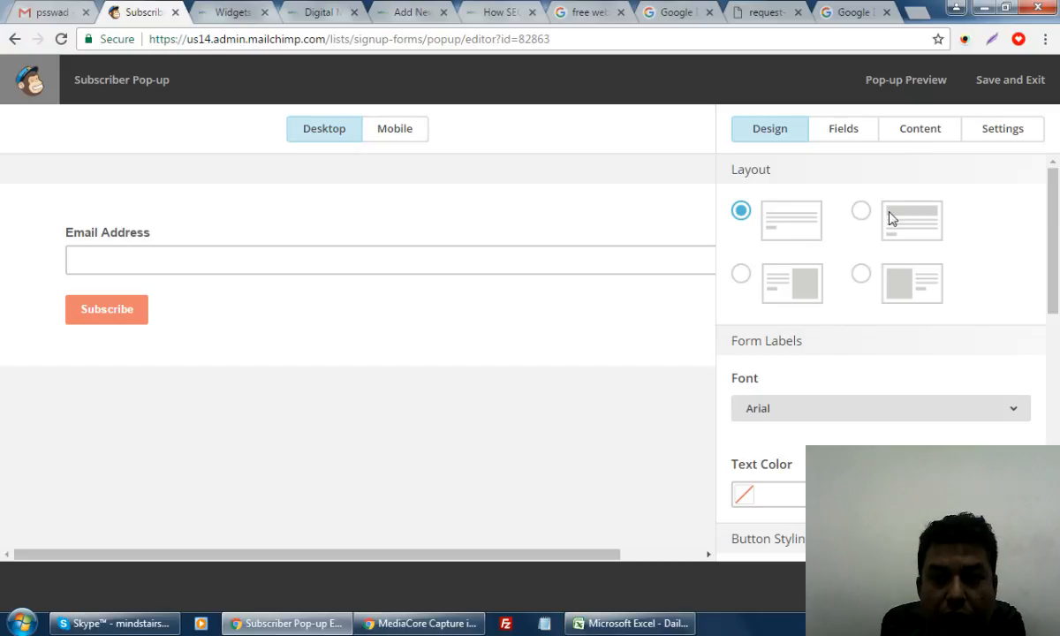
pyautogui.click(861, 212)
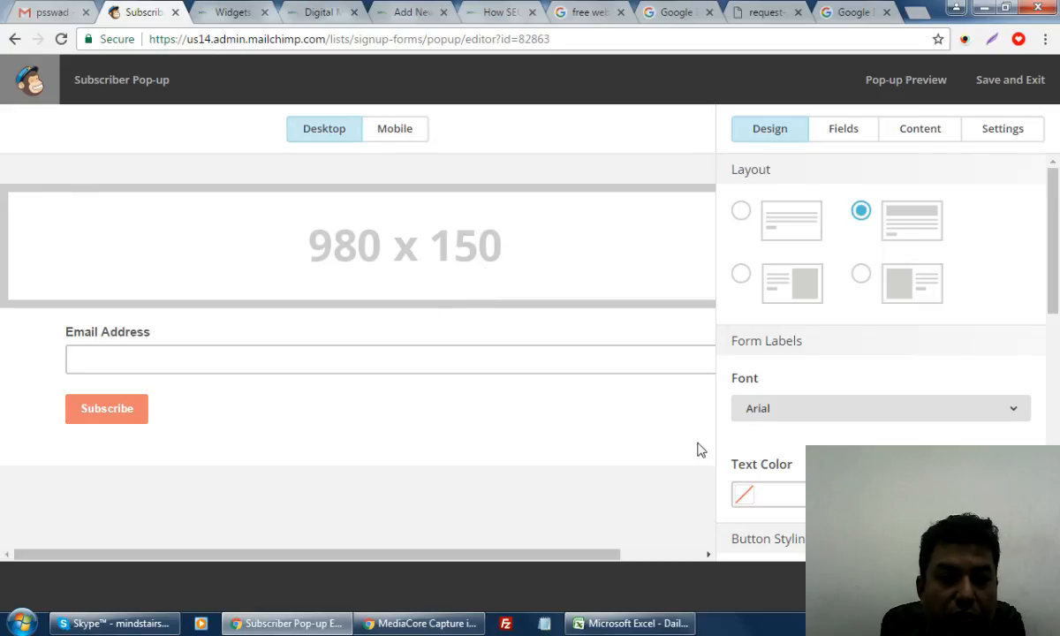
pyautogui.scroll(-7, 1012, 395)
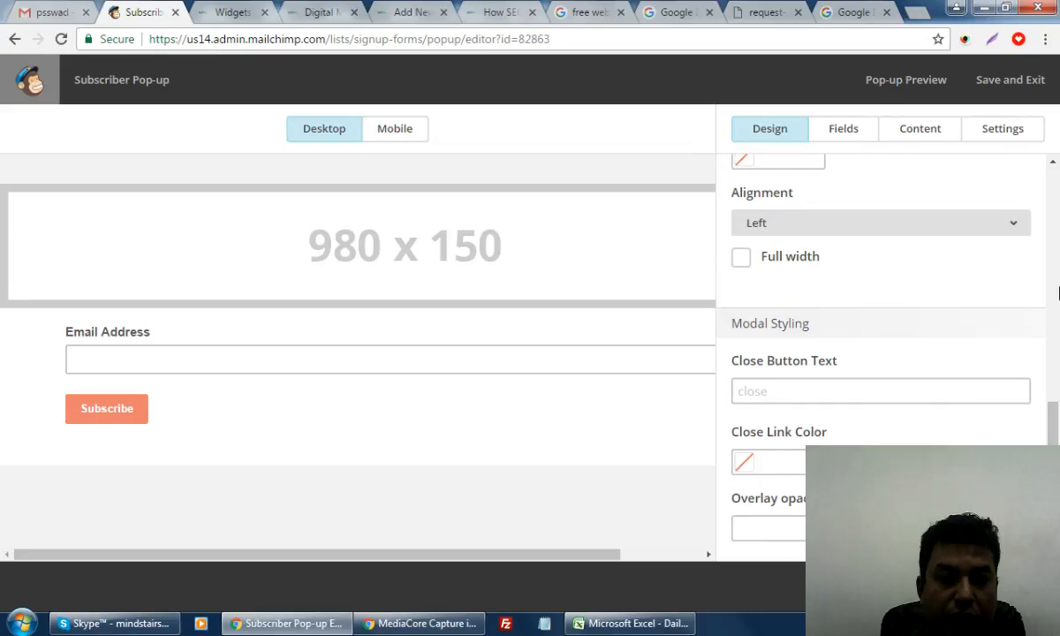
pyautogui.scroll(4, 917, 377)
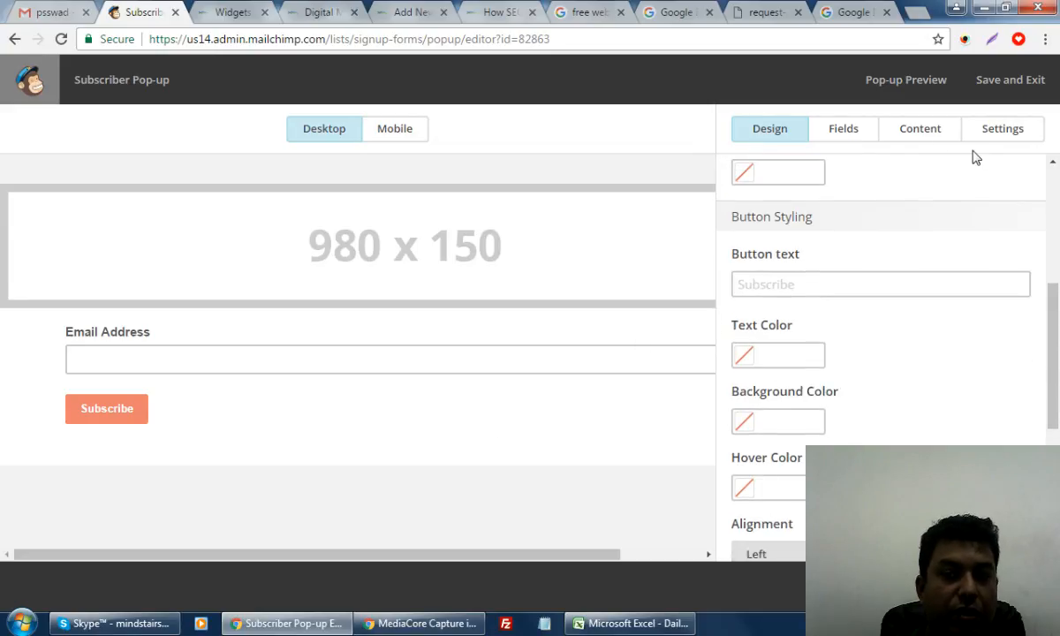
# Add the optional Your Name field to the pop-up below Email Address
pyautogui.click(918, 133)
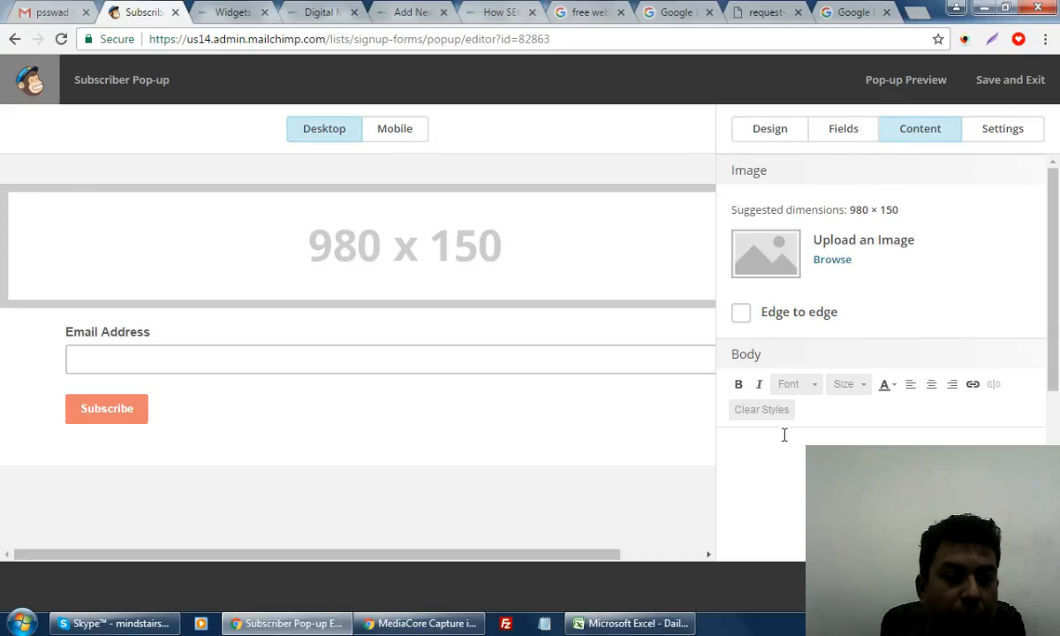
pyautogui.click(838, 134)
pyautogui.click(993, 130)
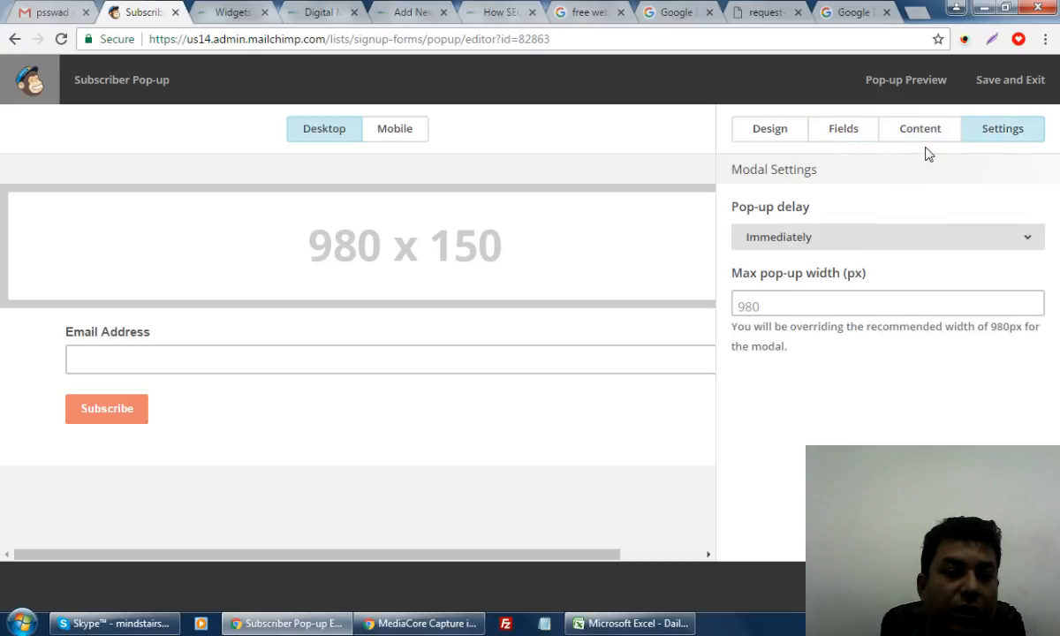
pyautogui.click(847, 136)
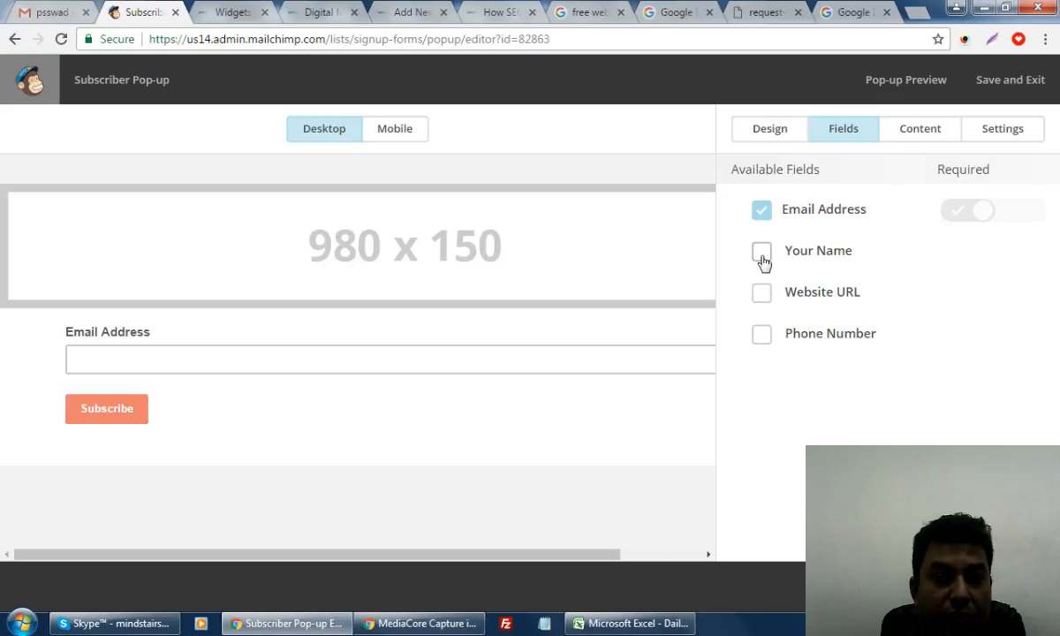
pyautogui.click(759, 263)
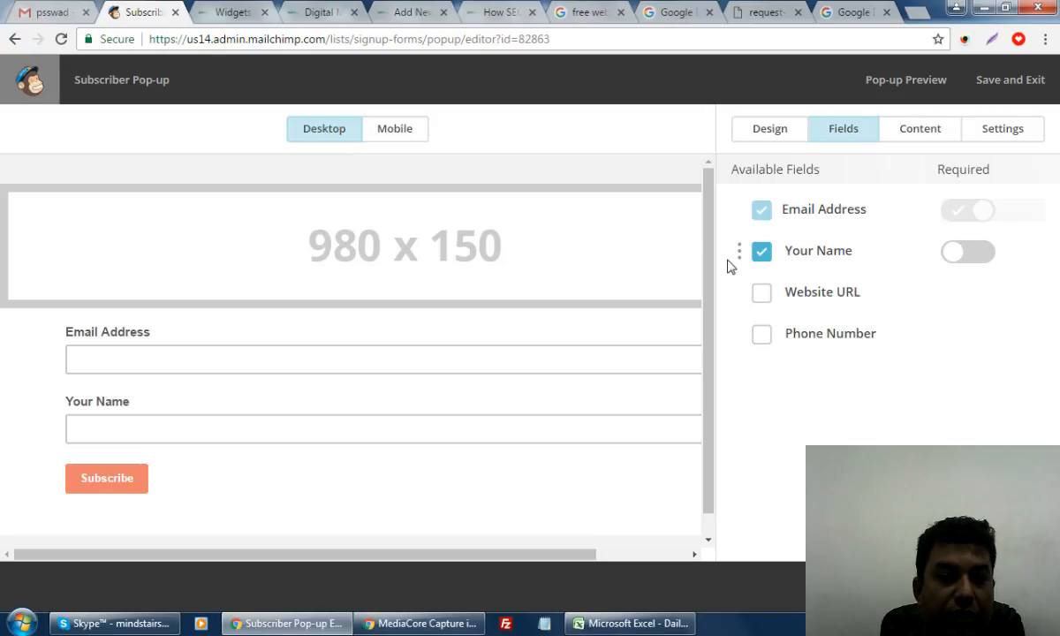
pyautogui.moveTo(737, 250)
pyautogui.mouseDown()
pyautogui.moveTo(736, 173)
pyautogui.moveTo(740, 249)
pyautogui.mouseUp()
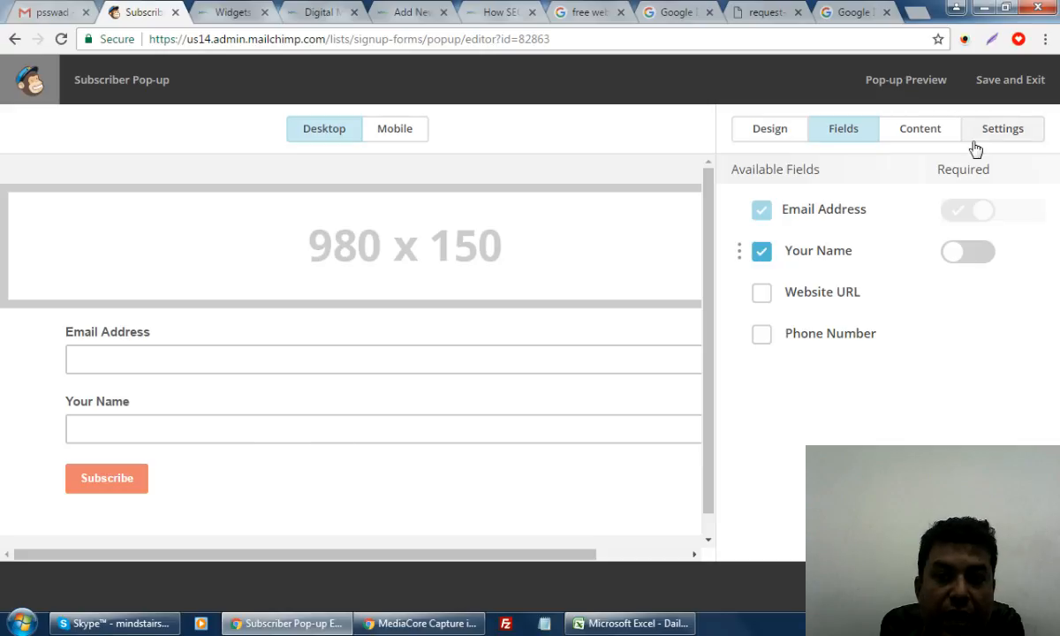
# Check the pop-up's content options and select the suggested 980 × 150 image size
pyautogui.click(779, 132)
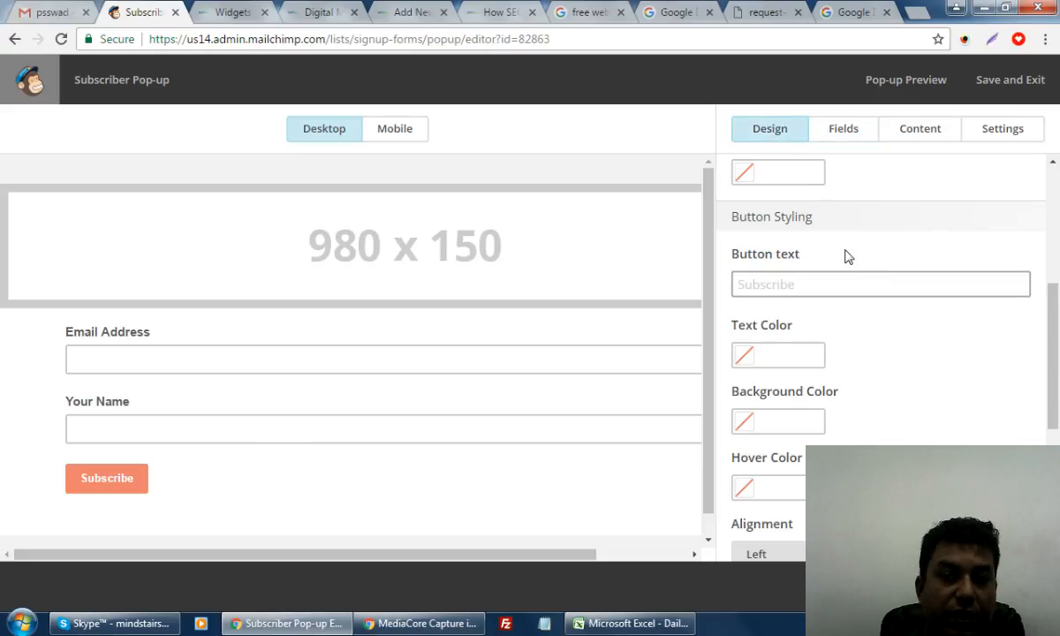
pyautogui.scroll(4, 857, 283)
pyautogui.click(898, 144)
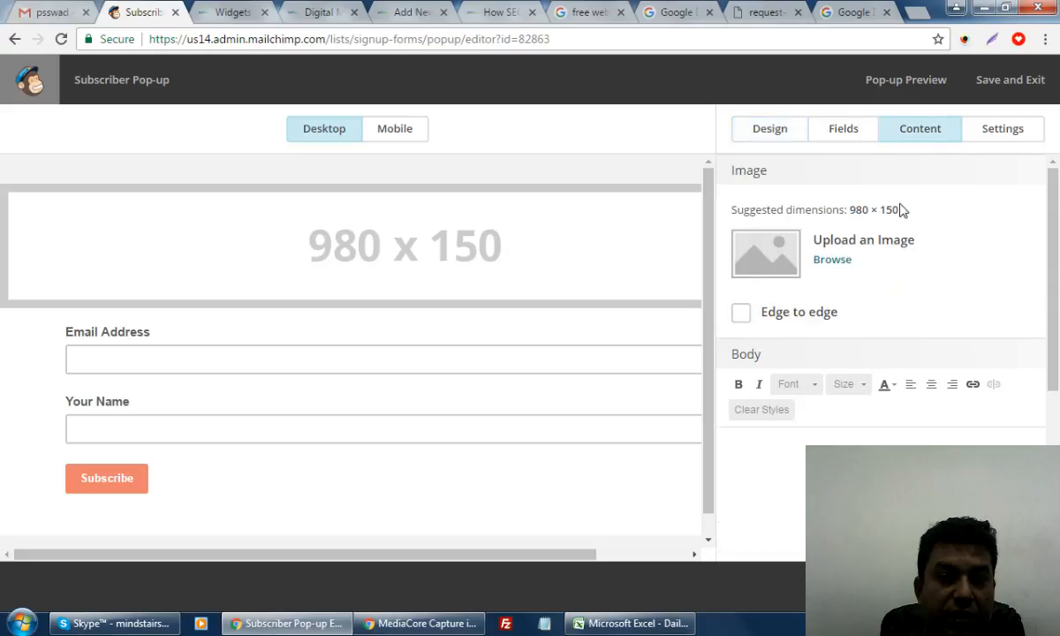
pyautogui.moveTo(850, 210); pyautogui.dragTo(898, 210)
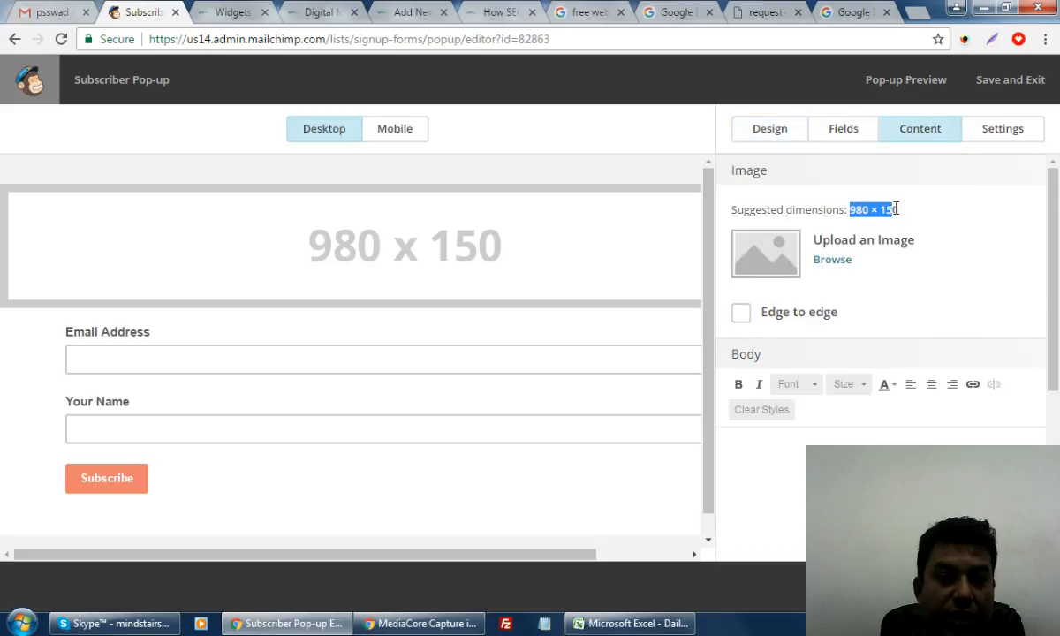
pyautogui.click(811, 13)
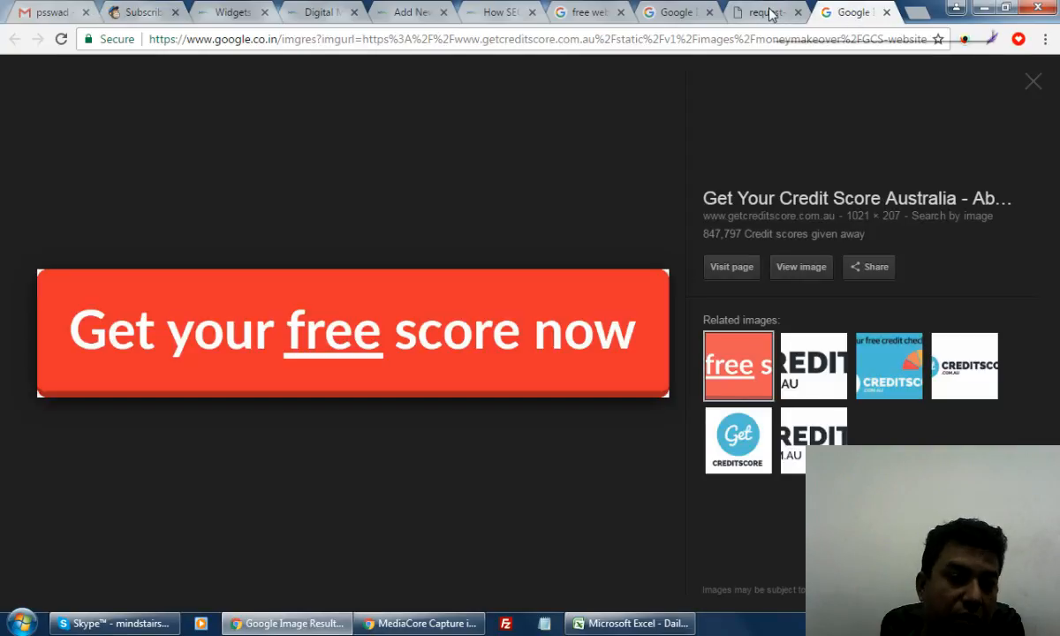
# Close the extra Google image tab and save the widget holding the MailChimp form code
pyautogui.click(768, 12)
pyautogui.click(678, 12)
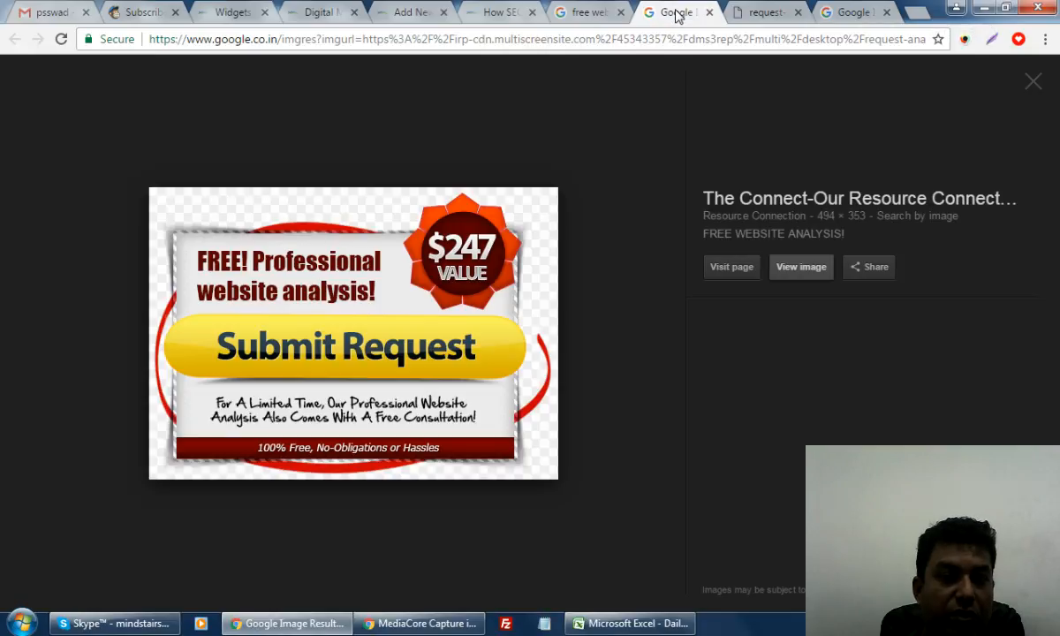
pyautogui.click(708, 13)
pyautogui.click(604, 12)
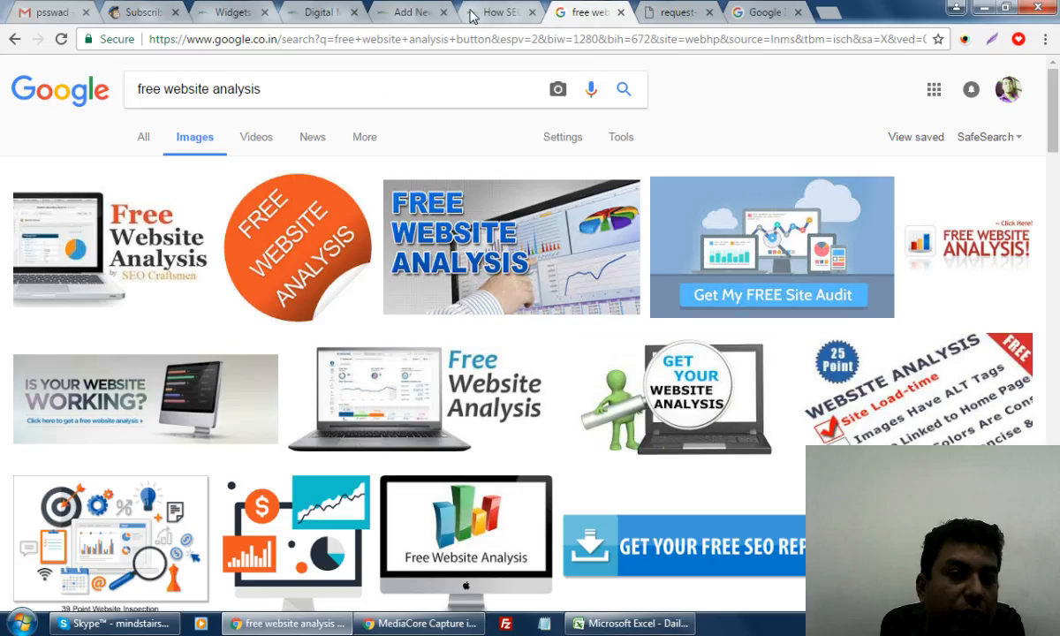
pyautogui.click(487, 11)
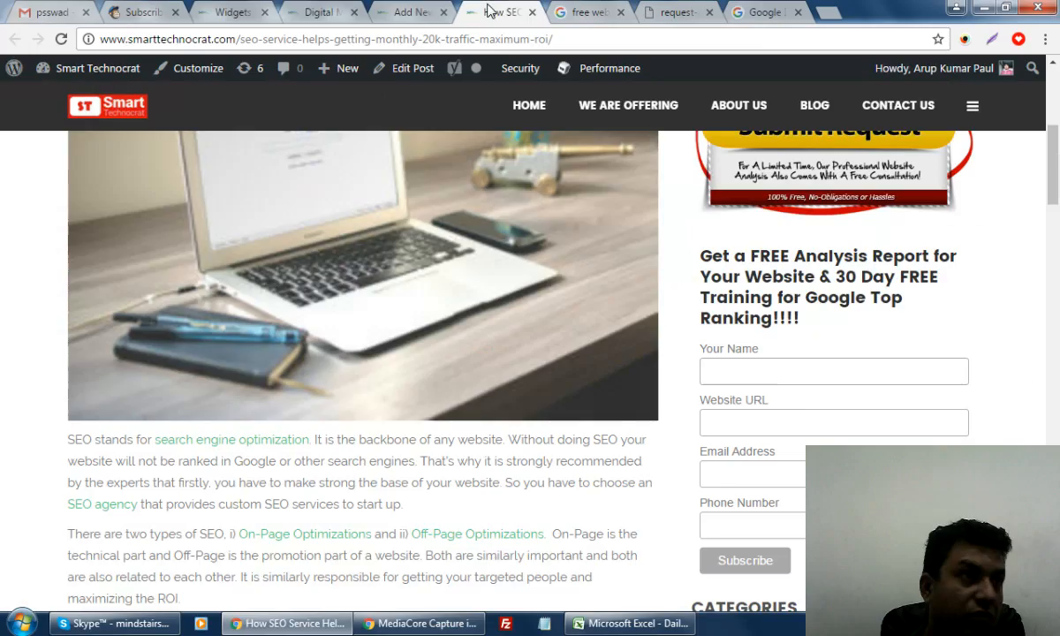
pyautogui.click(402, 11)
pyautogui.click(315, 9)
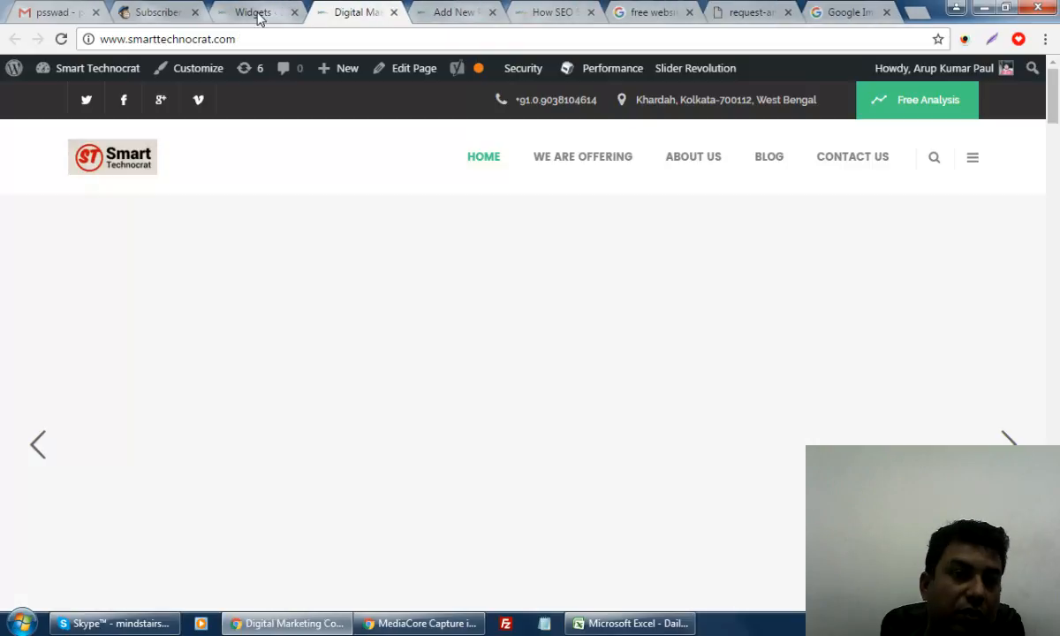
pyautogui.click(259, 13)
pyautogui.click(730, 295)
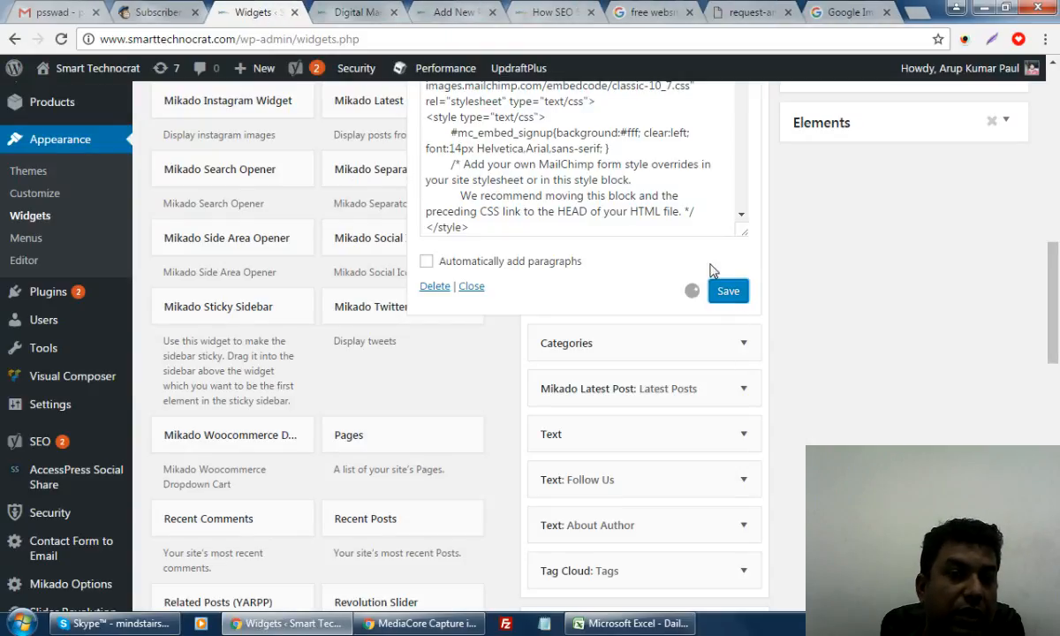
# Test the SEO post's sidebar form fields: Your Name, Website URL and Email Address
pyautogui.click(497, 12)
pyautogui.click(557, 12)
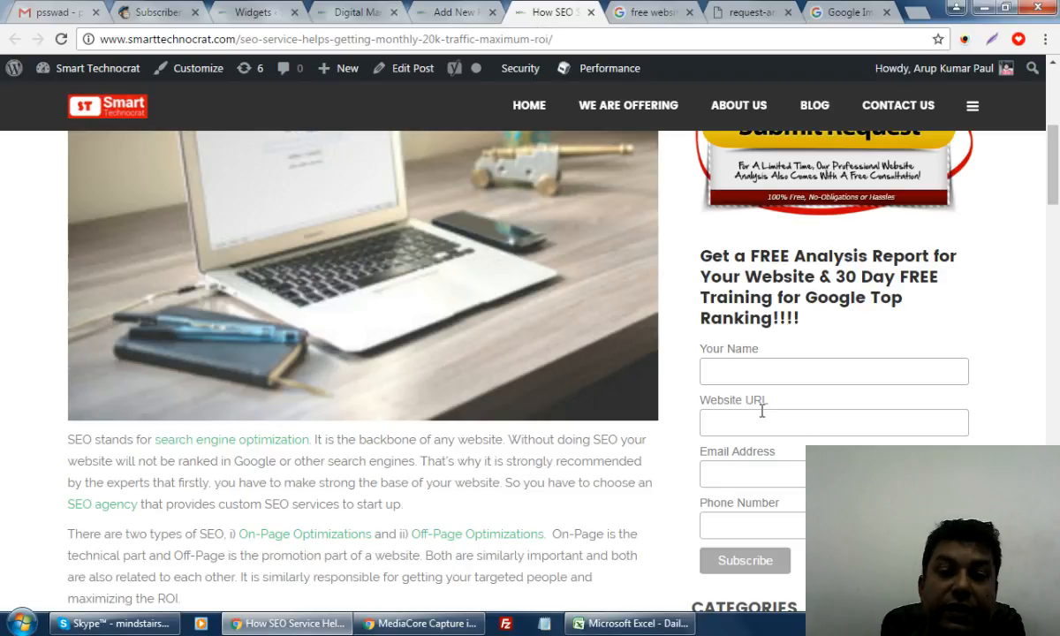
pyautogui.click(706, 369)
pyautogui.click(741, 424)
pyautogui.click(748, 475)
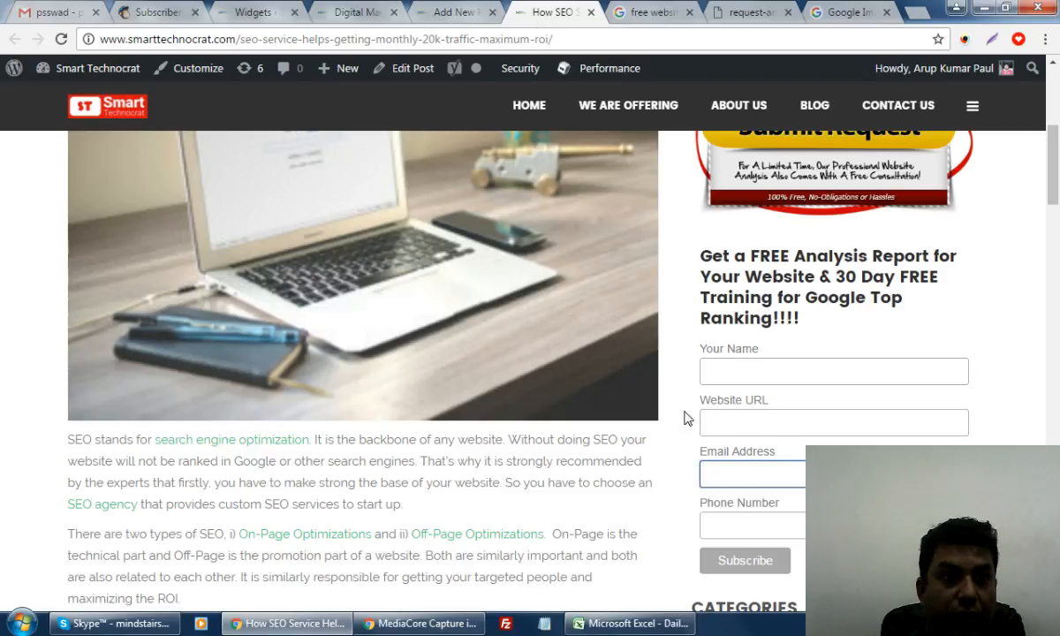
pyautogui.click(159, 12)
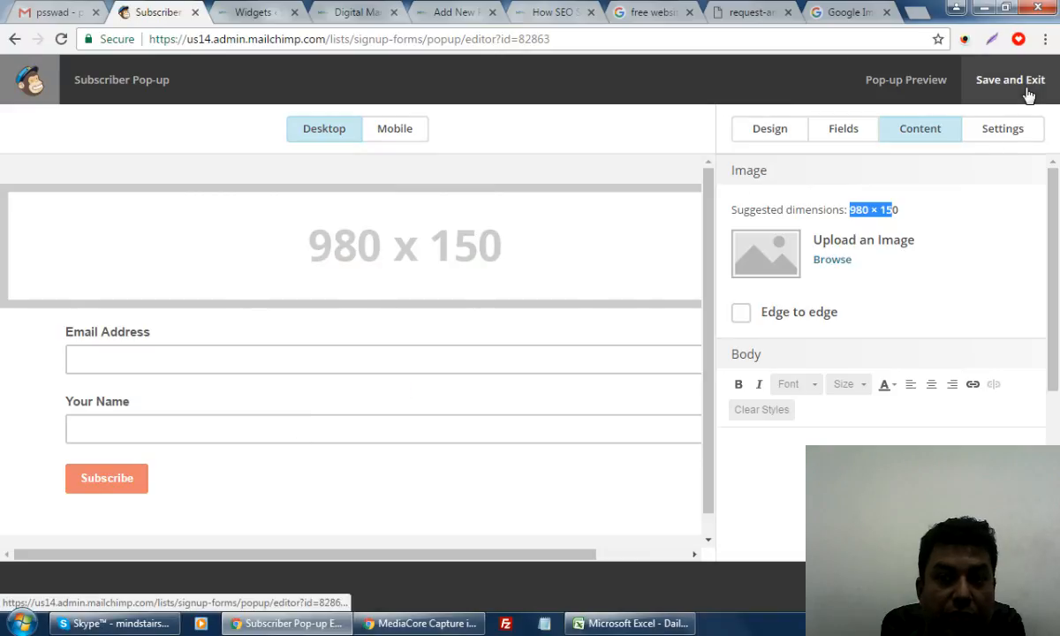
# Return to the SEO Targeted signup forms page, view Manage subscribers options, then switch to Skype
pyautogui.click(14, 39)
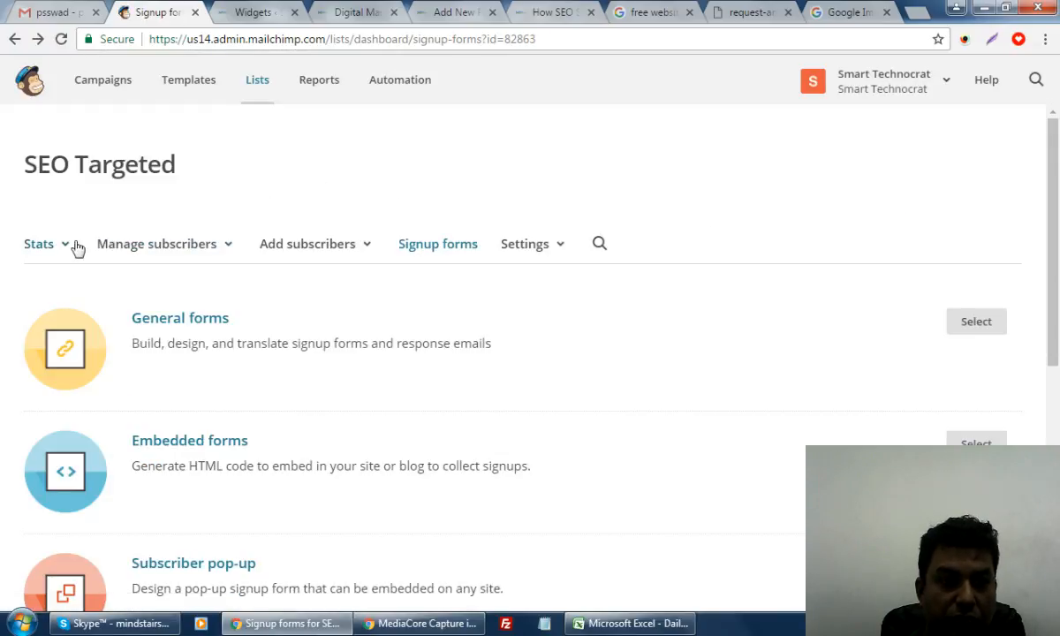
pyautogui.click(111, 244)
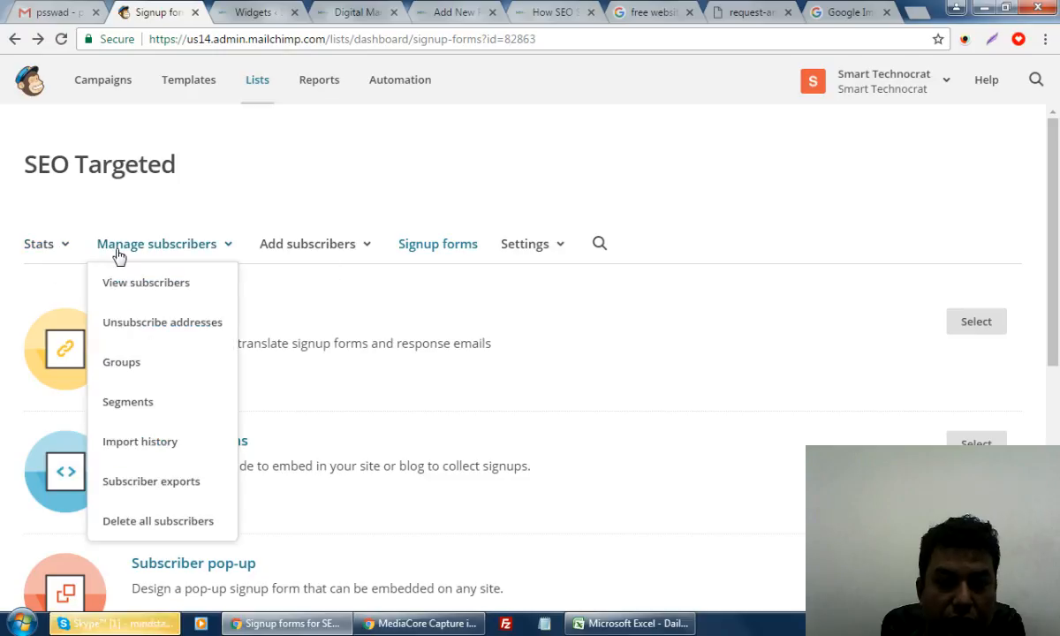
pyautogui.click(130, 624)
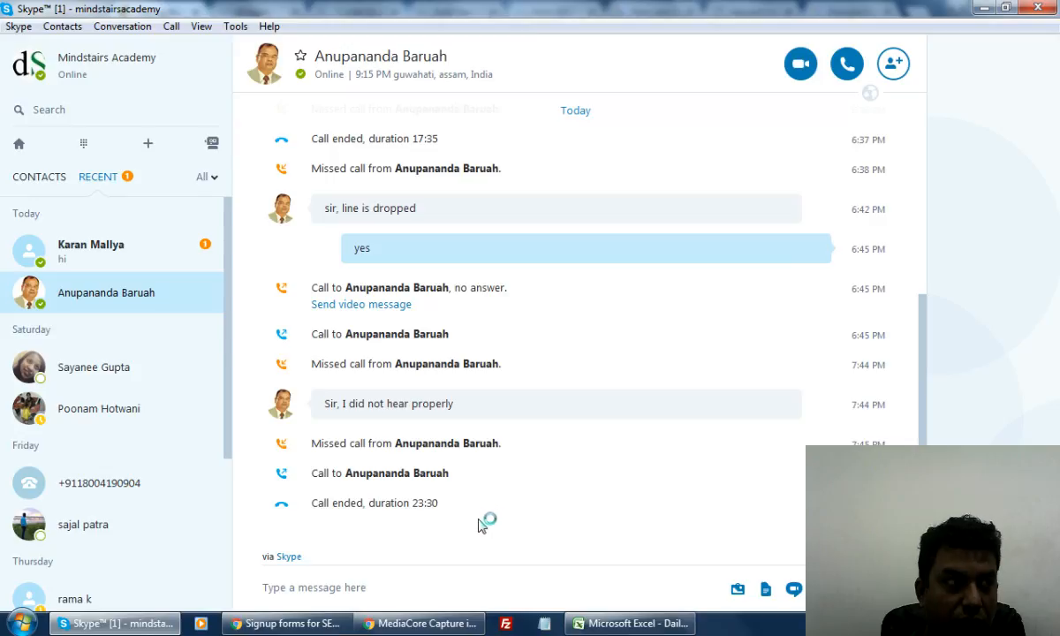
# Reply 'hi' in the contact's Skype chat and minimise the chat window
pyautogui.click(351, 591)
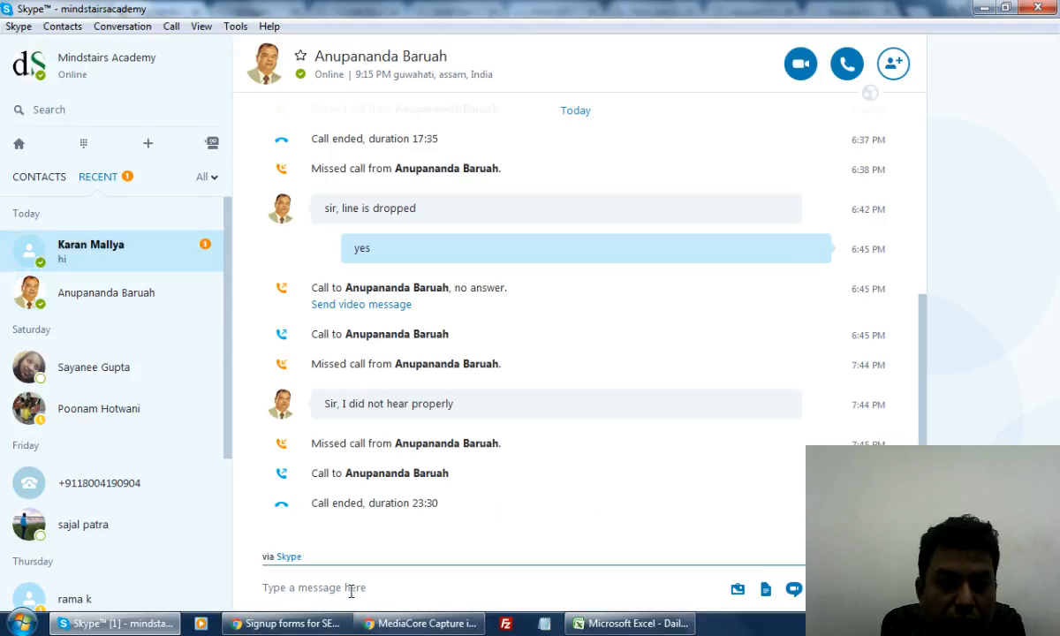
pyautogui.write('hi')
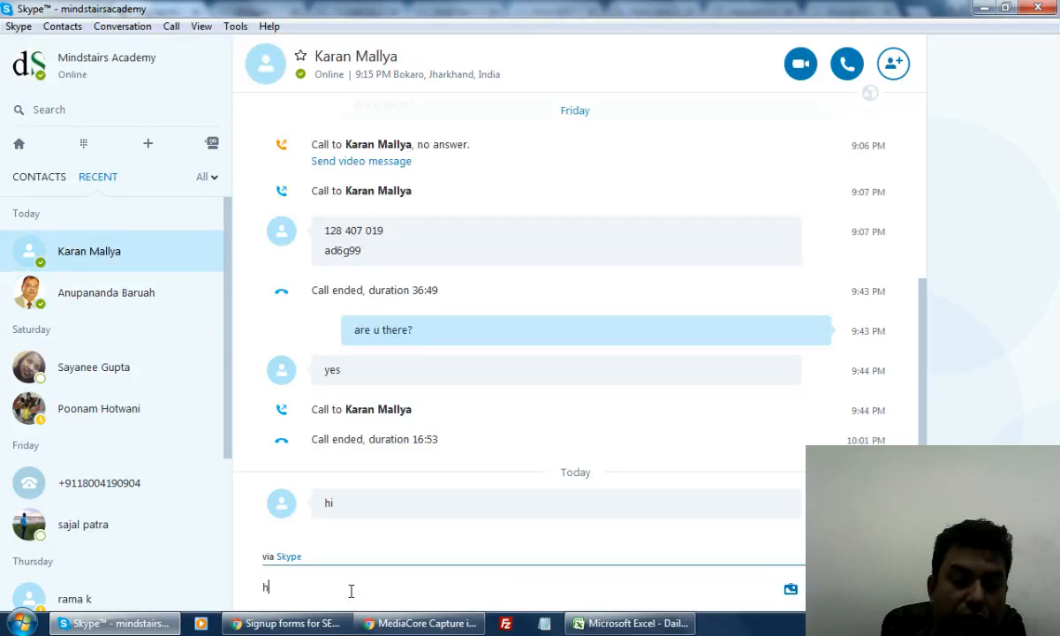
pyautogui.press('Return')
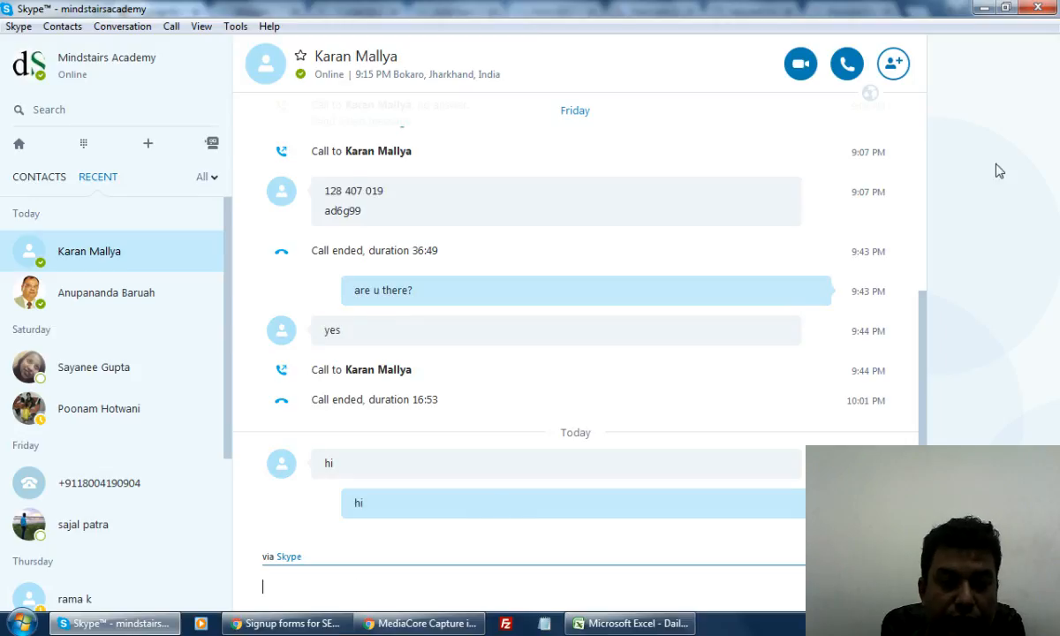
pyautogui.click(985, 7)
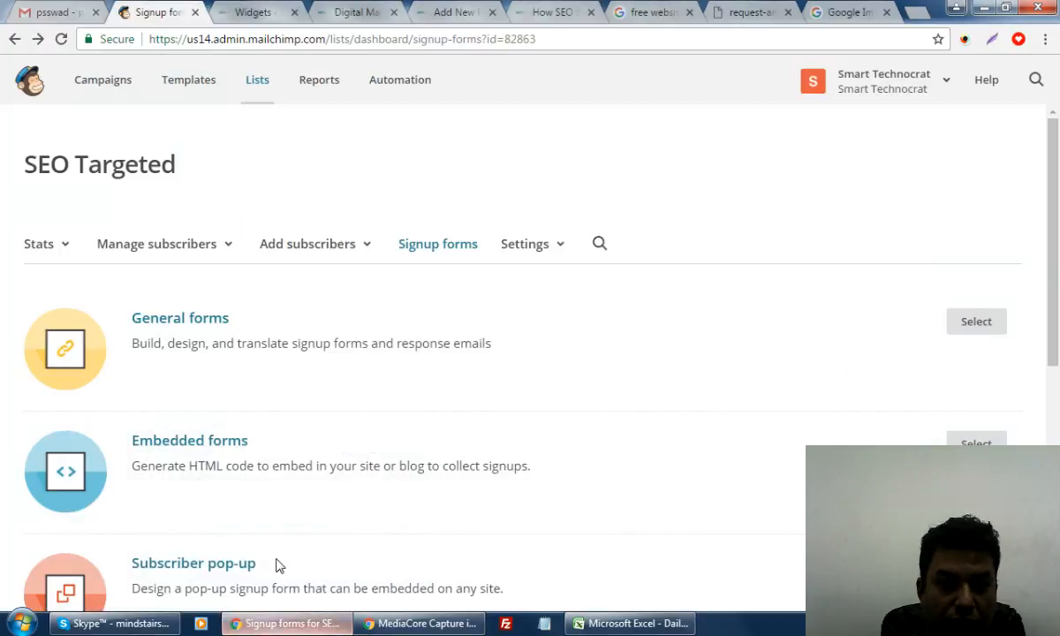
# Look over the SEO Targeted signup forms page, then go to the Campaigns overview
pyautogui.scroll(-5, 671, 242)
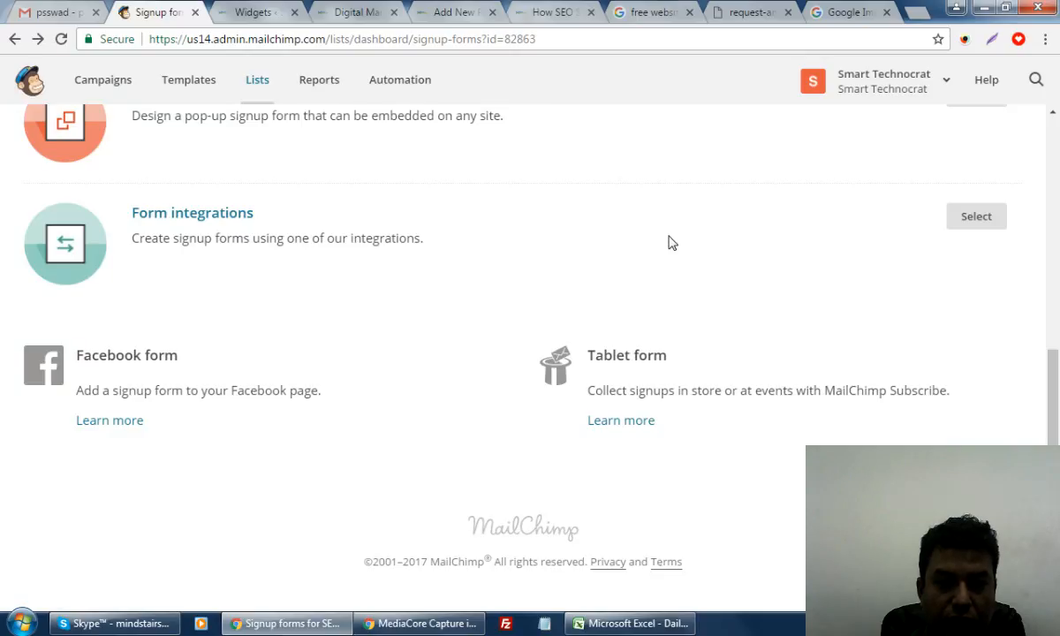
pyautogui.scroll(5, 671, 243)
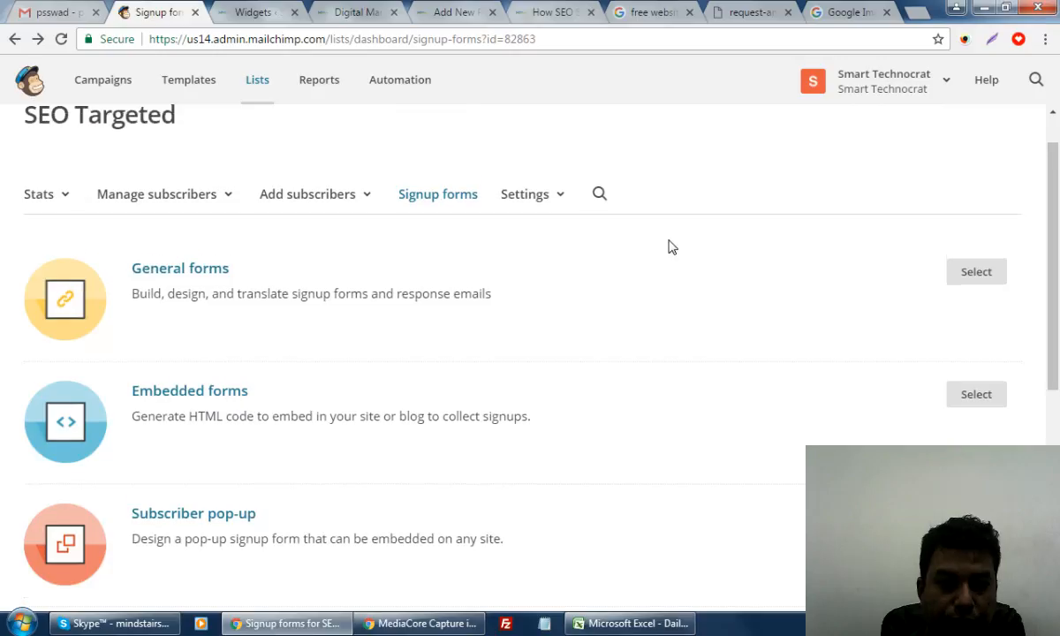
pyautogui.scroll(1, 671, 246)
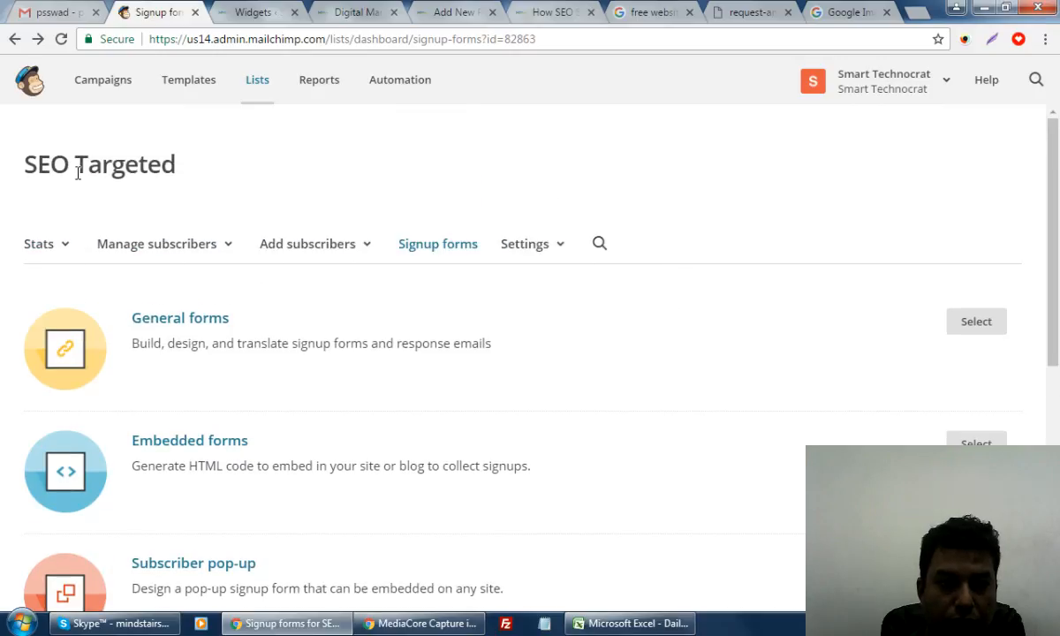
pyautogui.moveTo(208, 159); pyautogui.dragTo(22, 155)
pyautogui.click(316, 166)
pyautogui.click(125, 88)
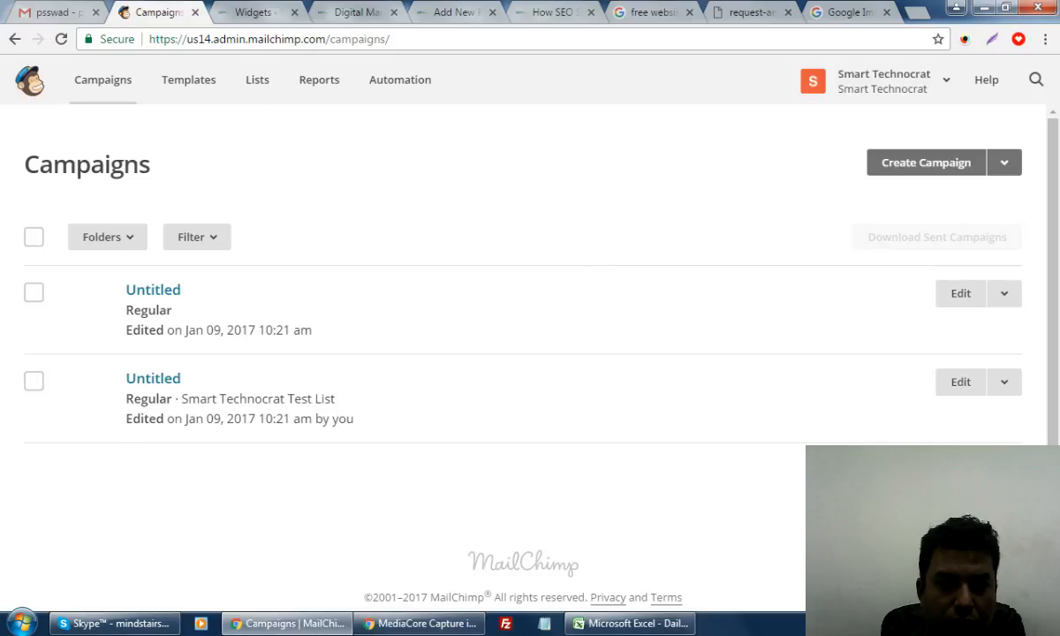
pyautogui.click(151, 376)
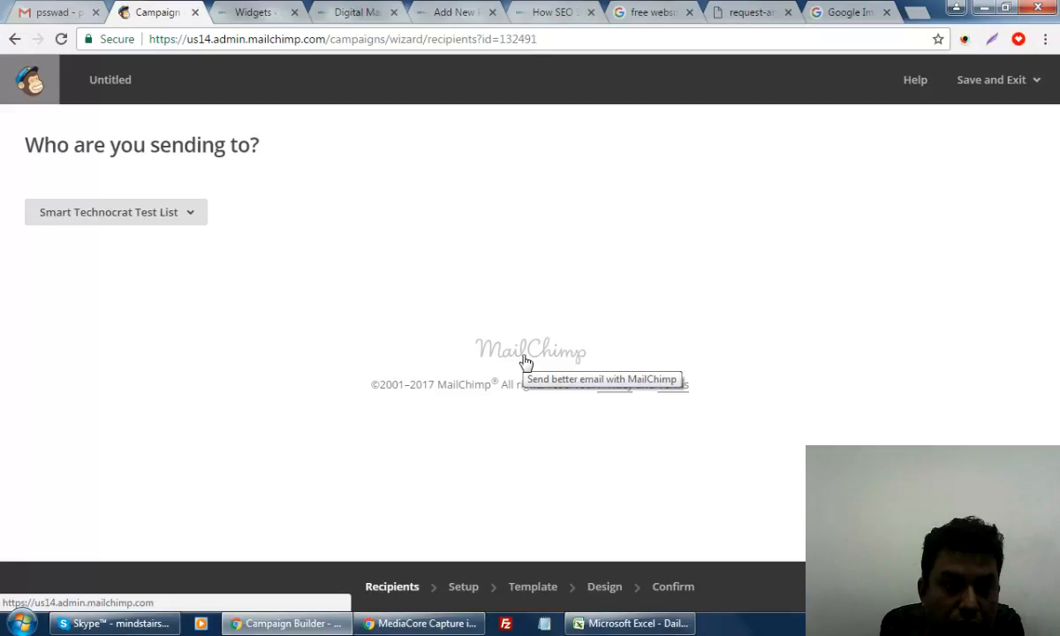
pyautogui.click(178, 215)
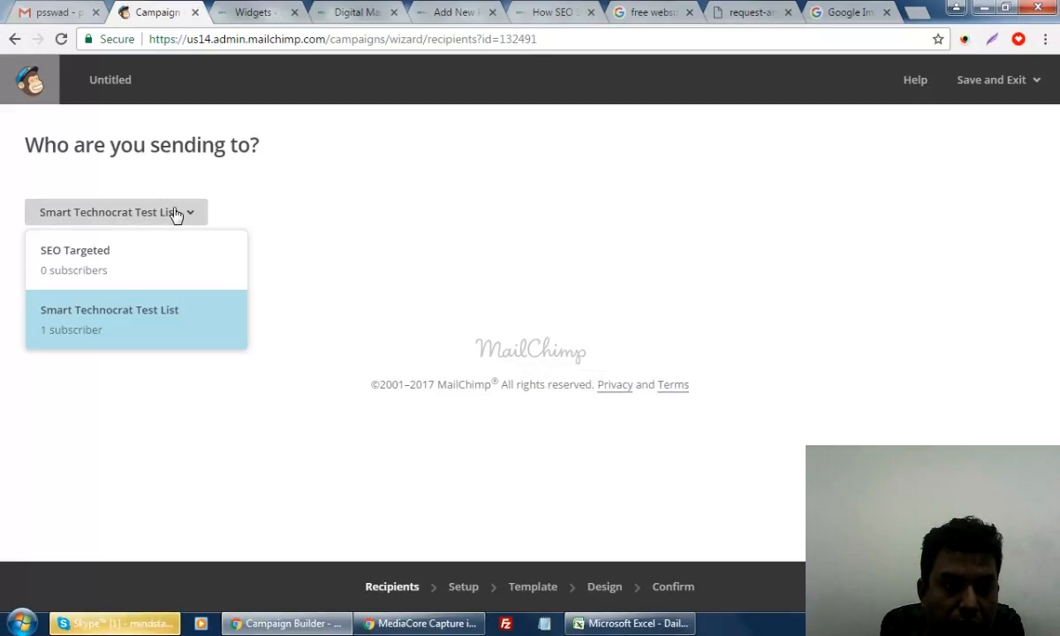
pyautogui.click(14, 39)
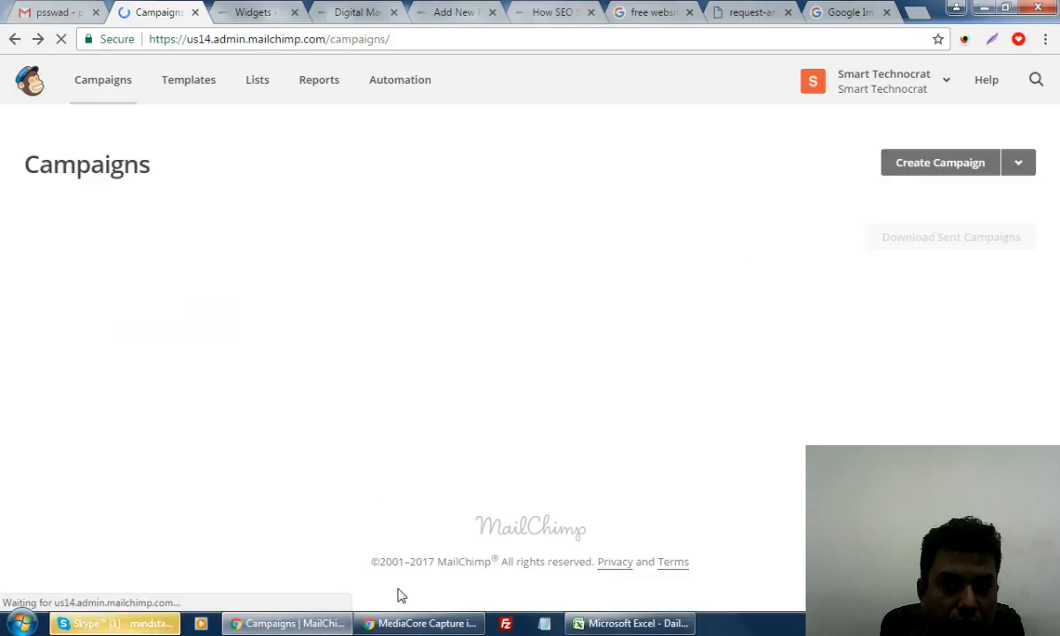
pyautogui.click(105, 623)
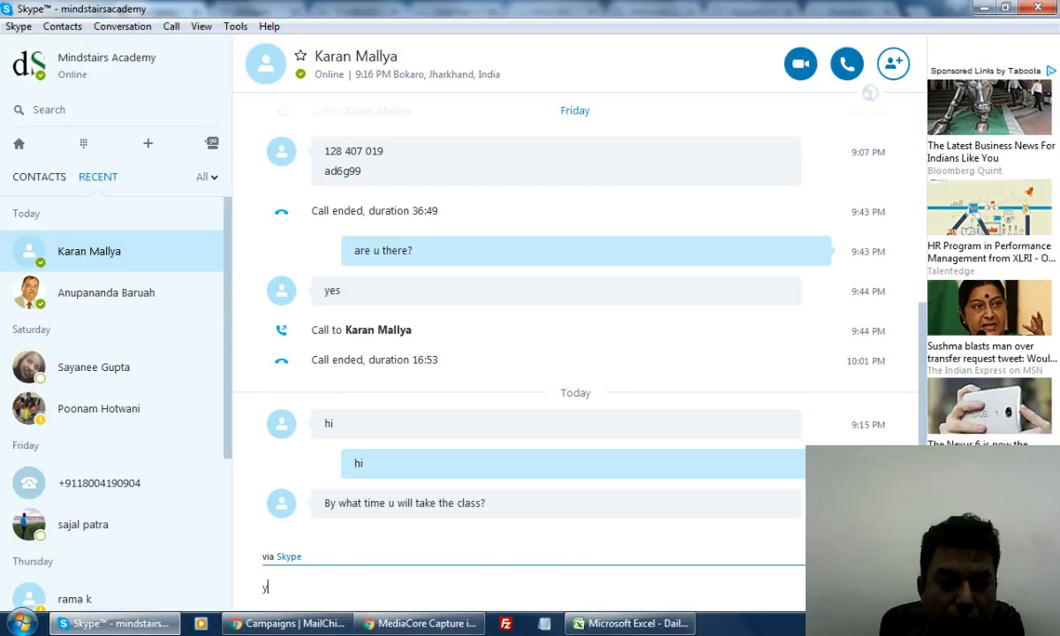
# Send 'within next 10 minutes', then 'just almpost done for previous class' in Skype
pyautogui.write('ght no')
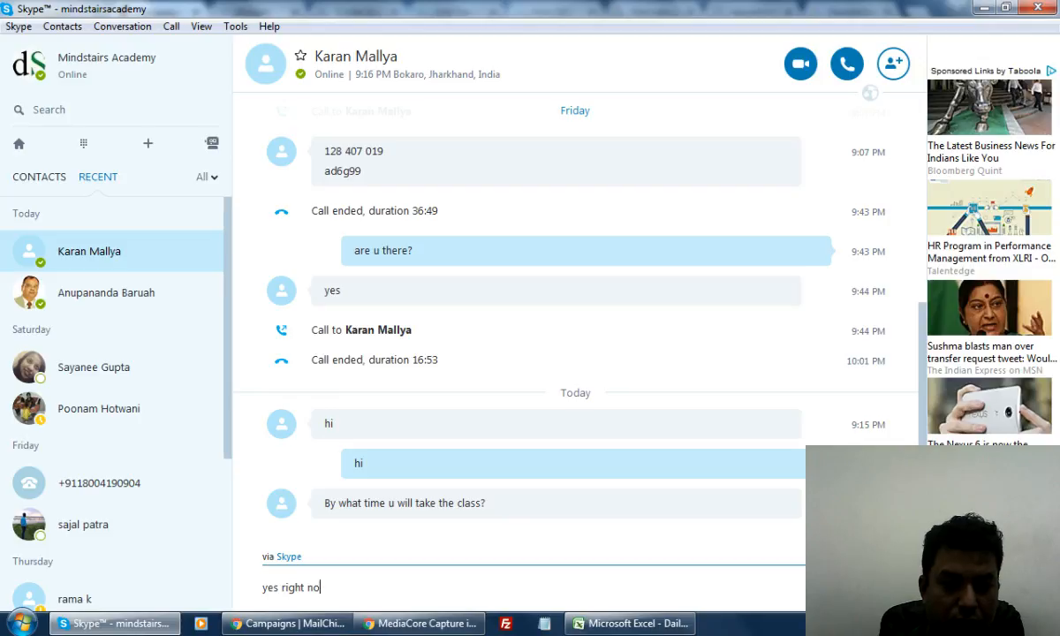
pyautogui.press('Return')
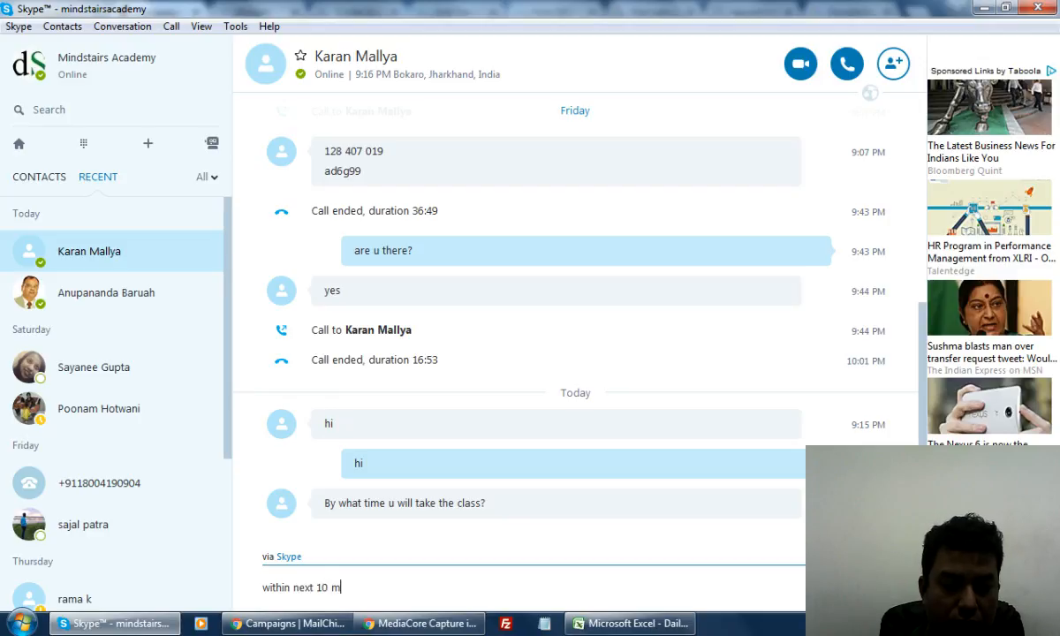
pyautogui.write('within next 10 minutes')
pyautogui.press('Return')
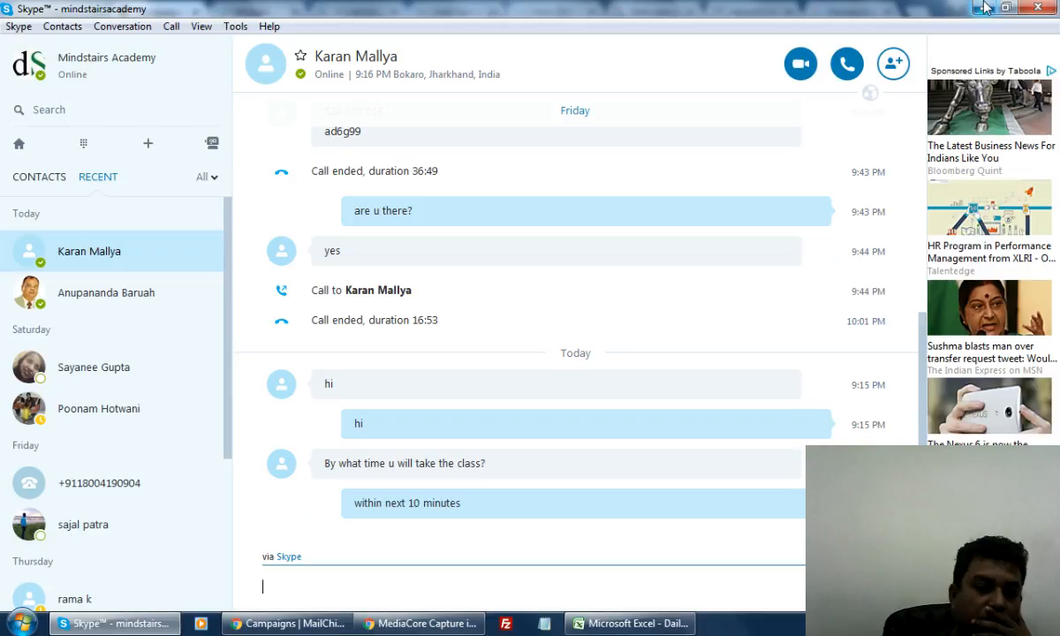
pyautogui.write('just alm')
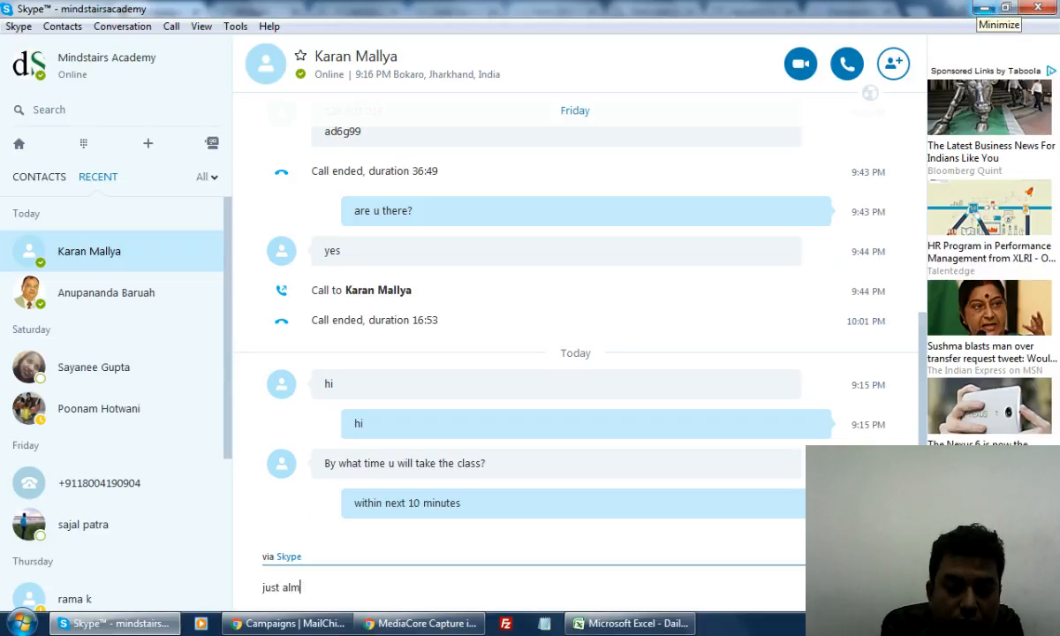
pyautogui.write('post')
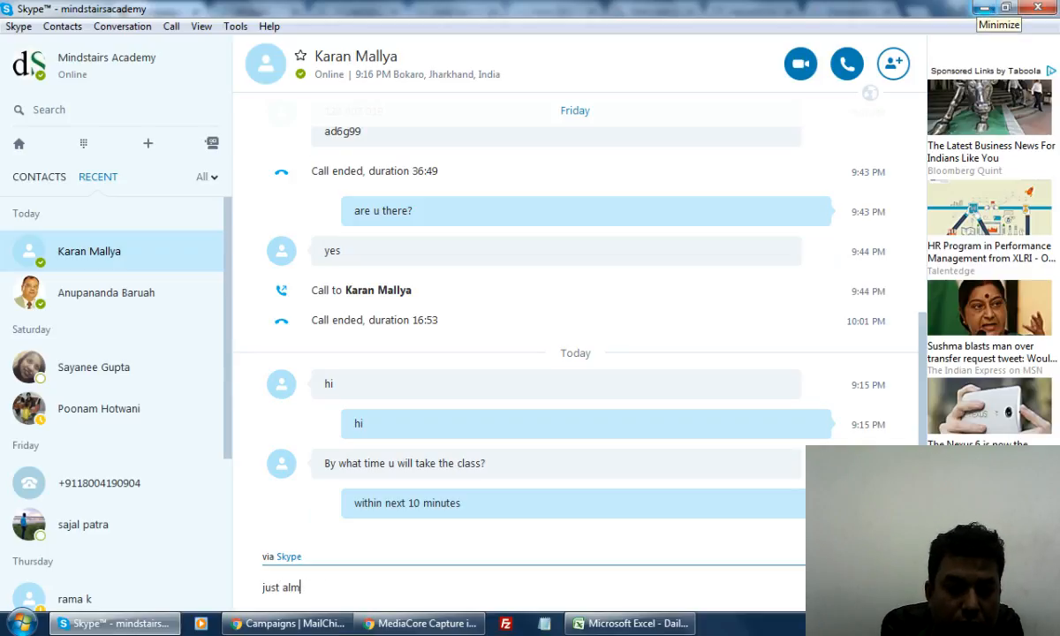
pyautogui.write(' done for ')
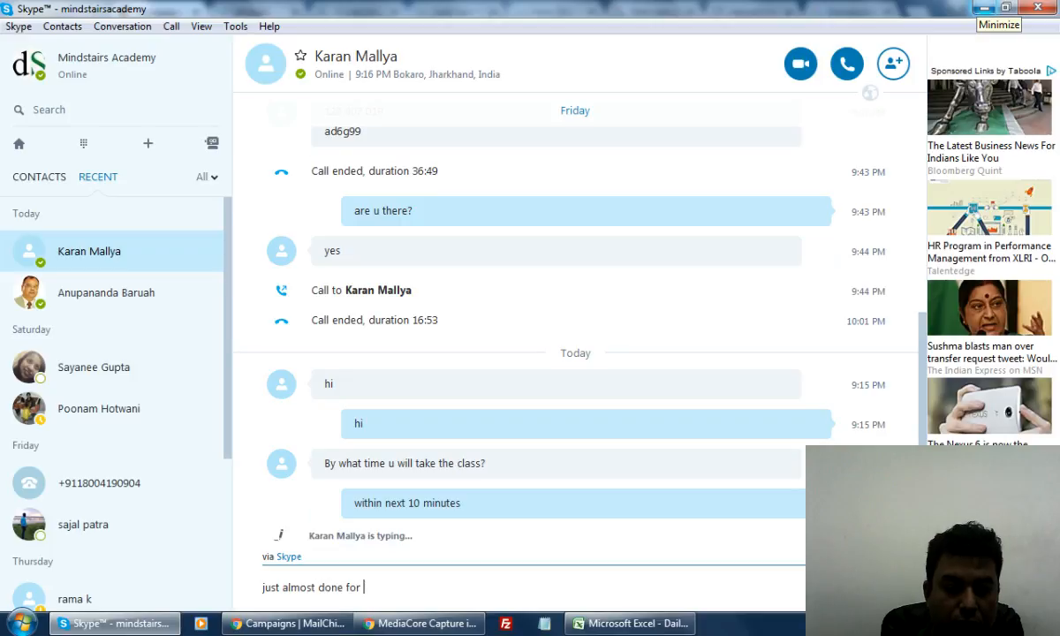
pyautogui.write('previous c')
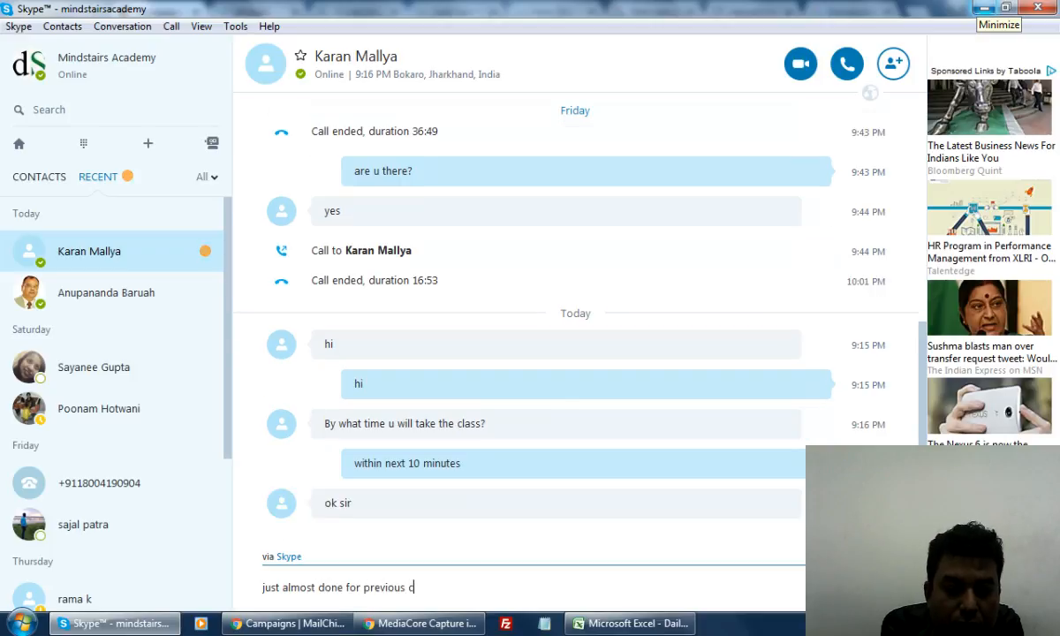
pyautogui.write('lass')
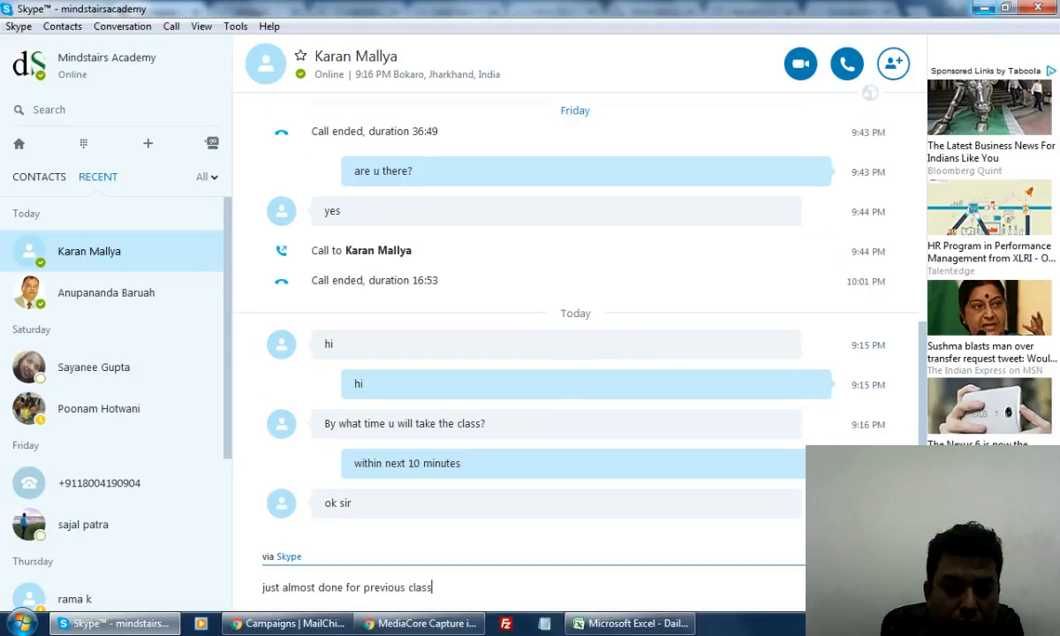
pyautogui.press('Return')
# Minimize Skype and show MailChimp's Lists page, where SEO Targeted has 0 subscribers
pyautogui.click(991, 7)
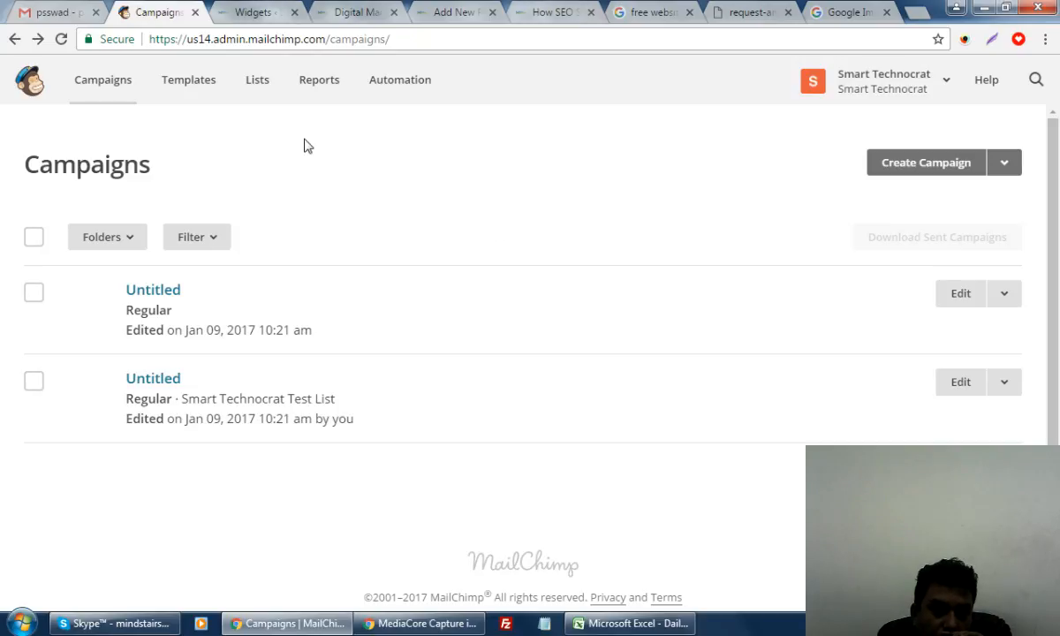
pyautogui.click(259, 85)
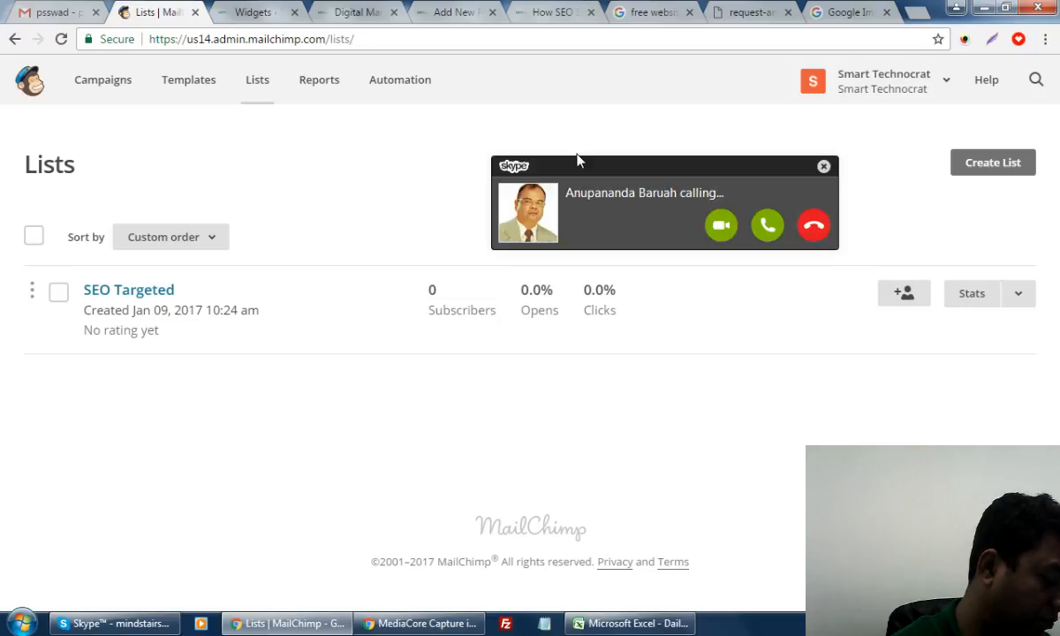
# Answer the Skype voice call and bring up the Daily Latest Class Schedule workbook at cell F9
pyautogui.click(766, 225)
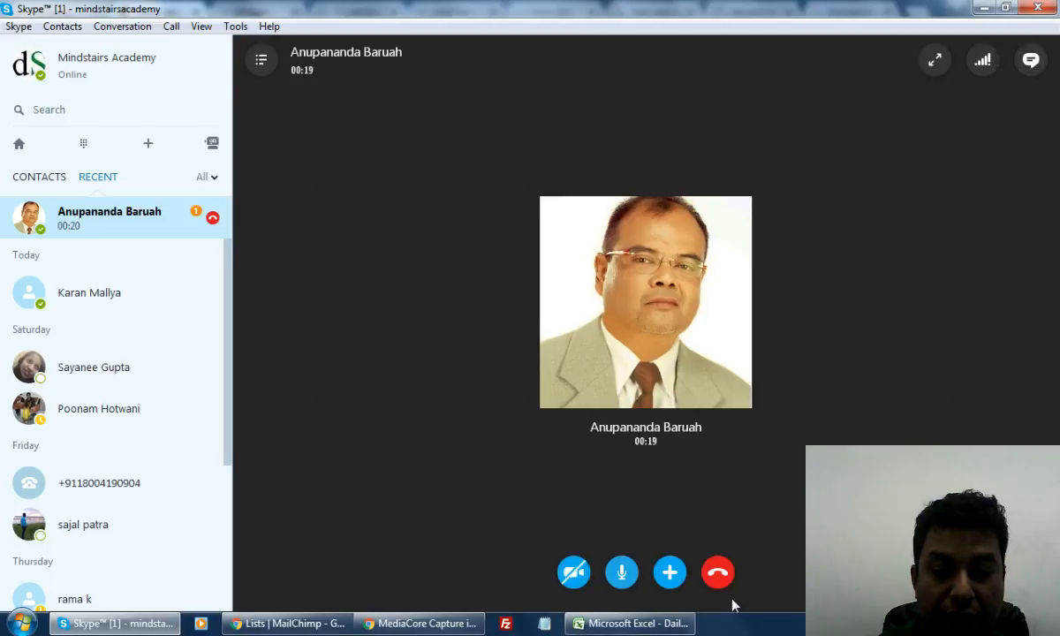
pyautogui.click(654, 623)
pyautogui.click(313, 426)
pyautogui.scroll(1, 647, 415)
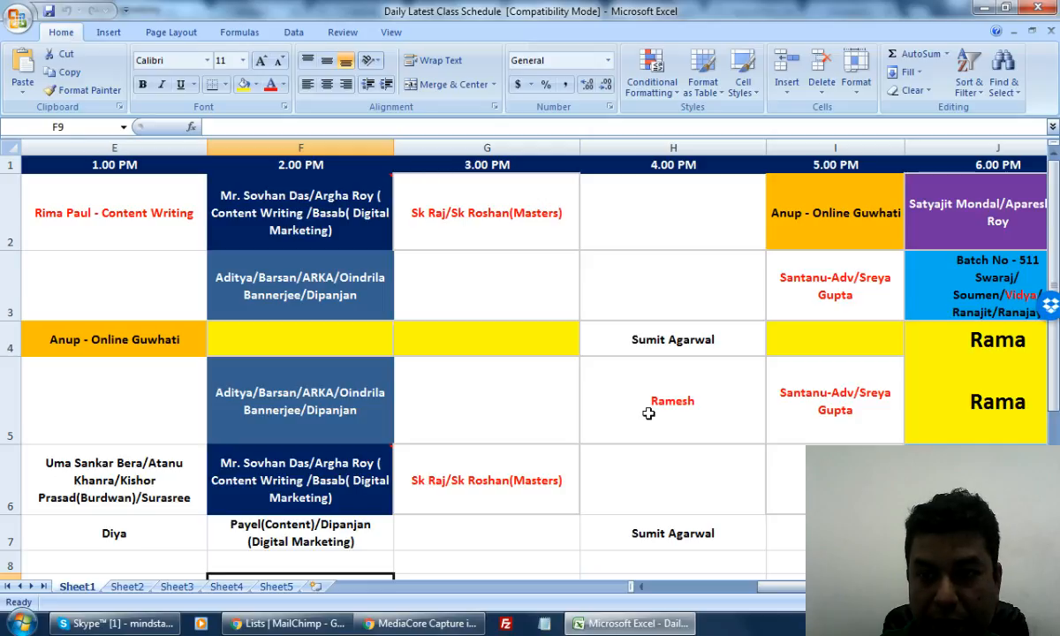
# Finish adjusting the Excel class schedule sheet and return to the MailChimp Lists page in Chrome
pyautogui.moveTo(817, 590); pyautogui.dragTo(740, 598)
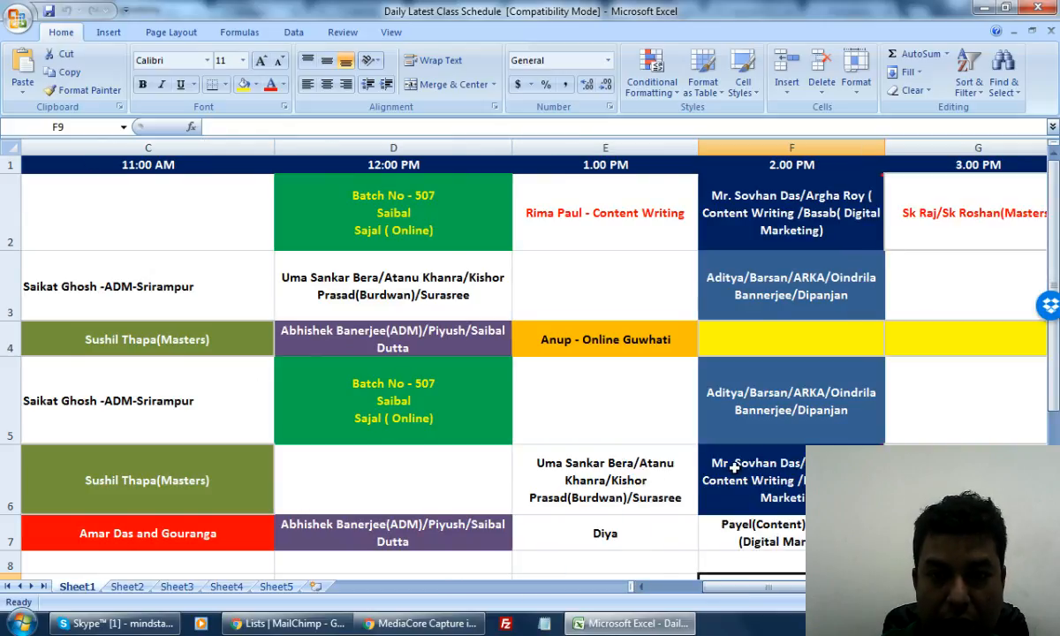
pyautogui.moveTo(735, 467)
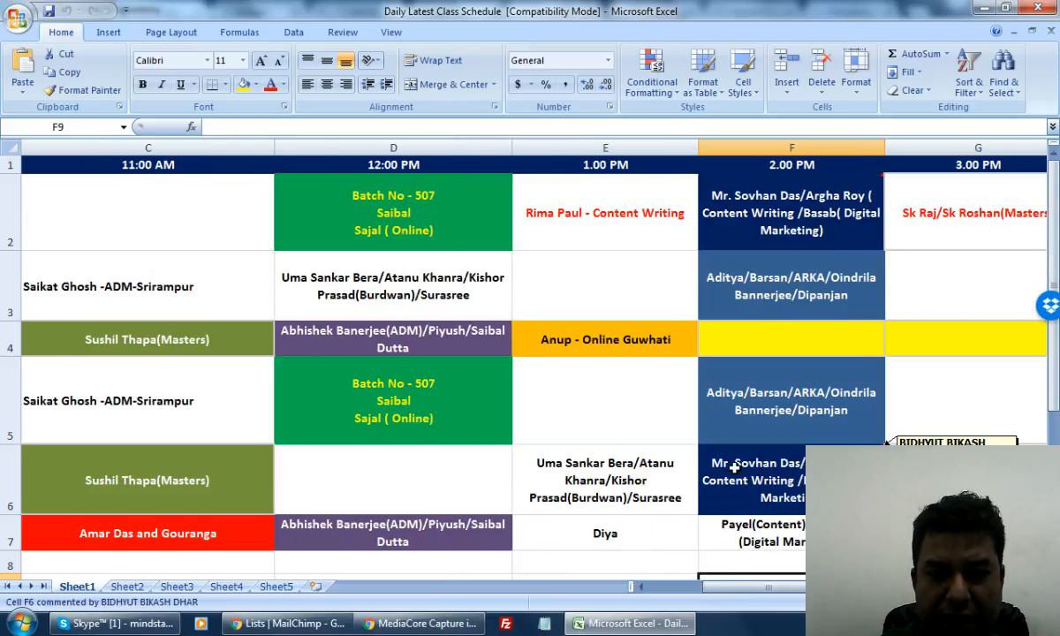
pyautogui.moveTo(714, 587); pyautogui.dragTo(744, 551)
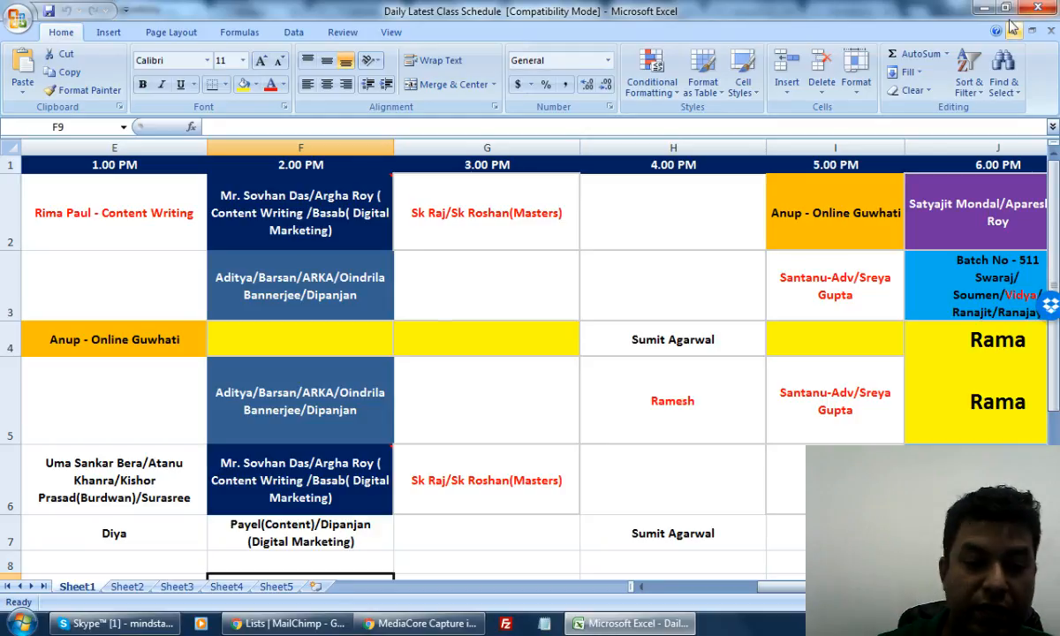
pyautogui.click(298, 623)
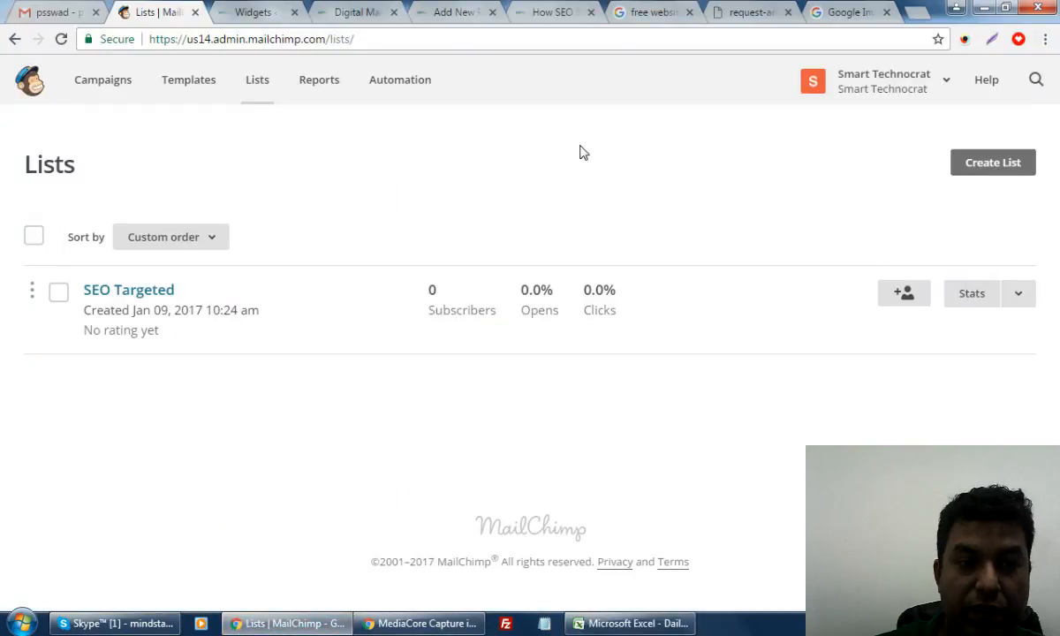
# Reload Lists and view the SEO Targeted subscribers, now showing one subscriber
pyautogui.click(60, 38)
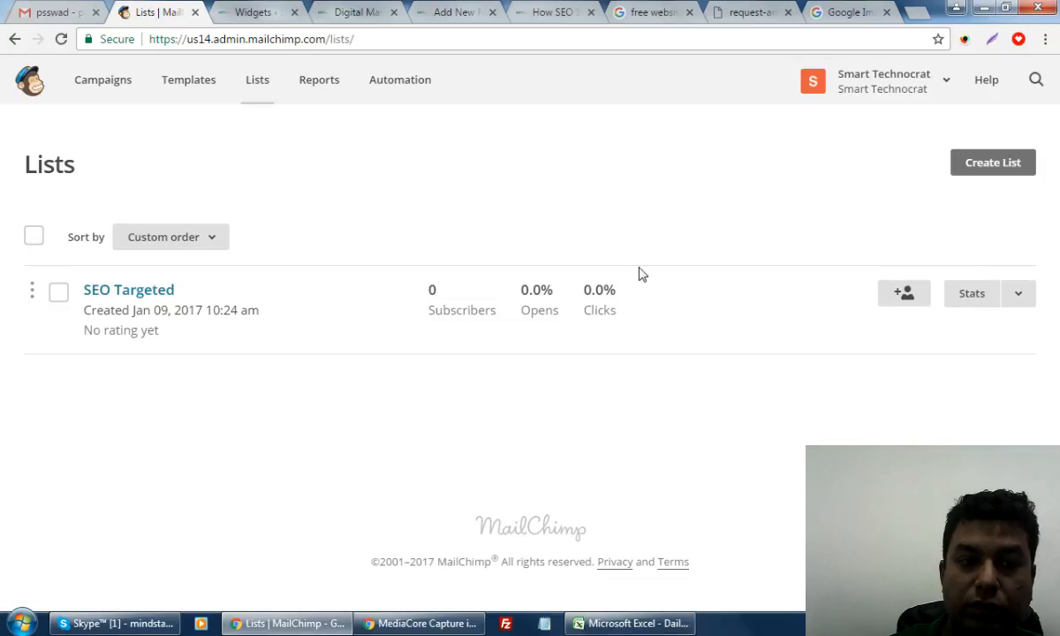
pyautogui.click(138, 291)
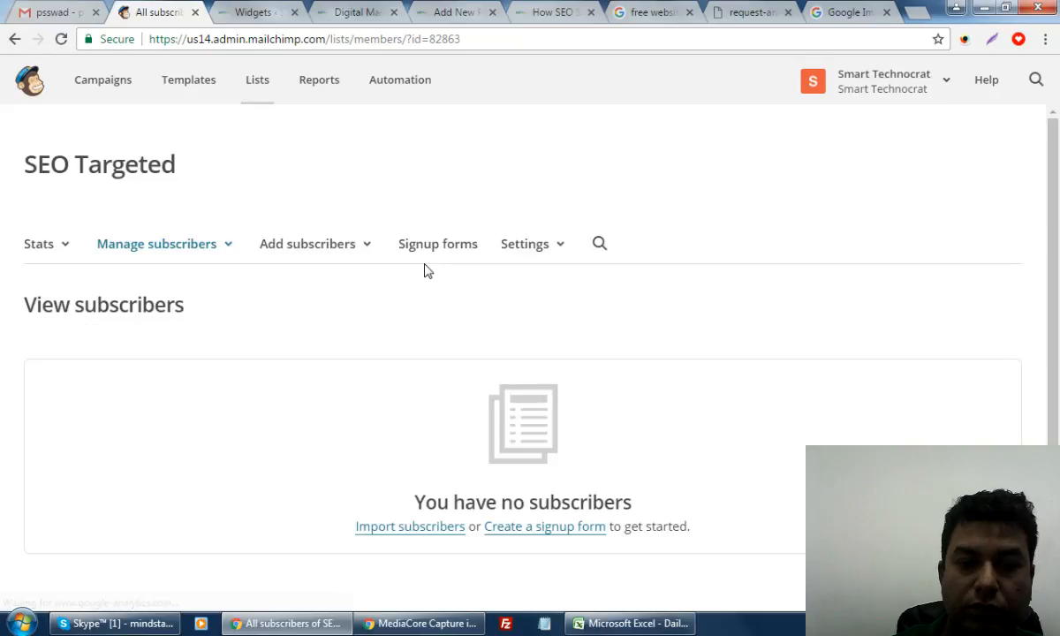
pyautogui.click(150, 254)
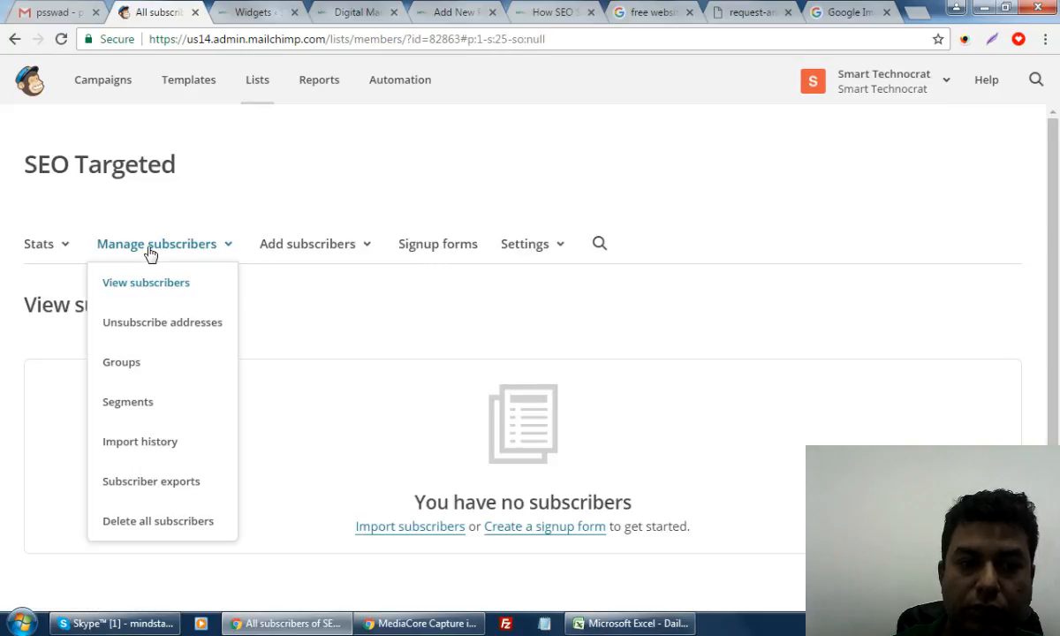
pyautogui.click(151, 282)
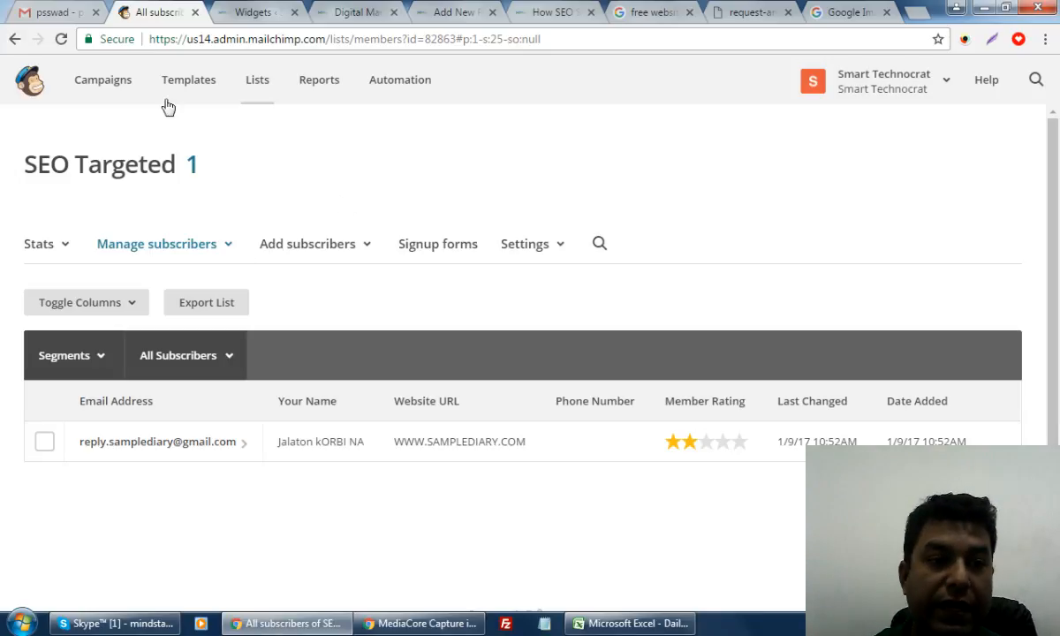
pyautogui.click(114, 89)
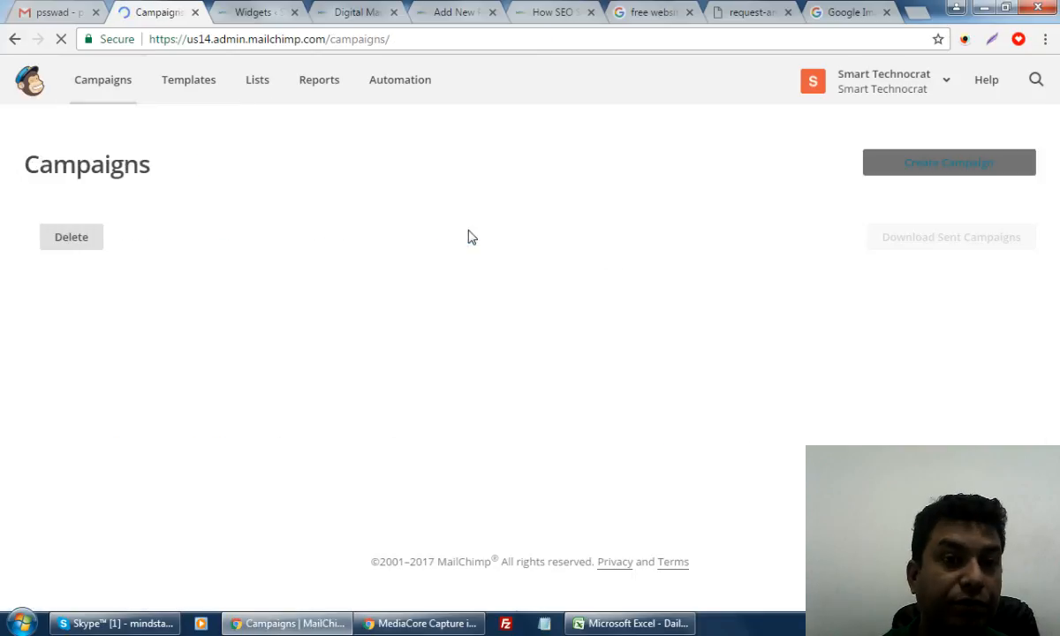
# Create a Regular campaign addressed to the entire SEO Targeted list (1 recipient)
pyautogui.click(874, 175)
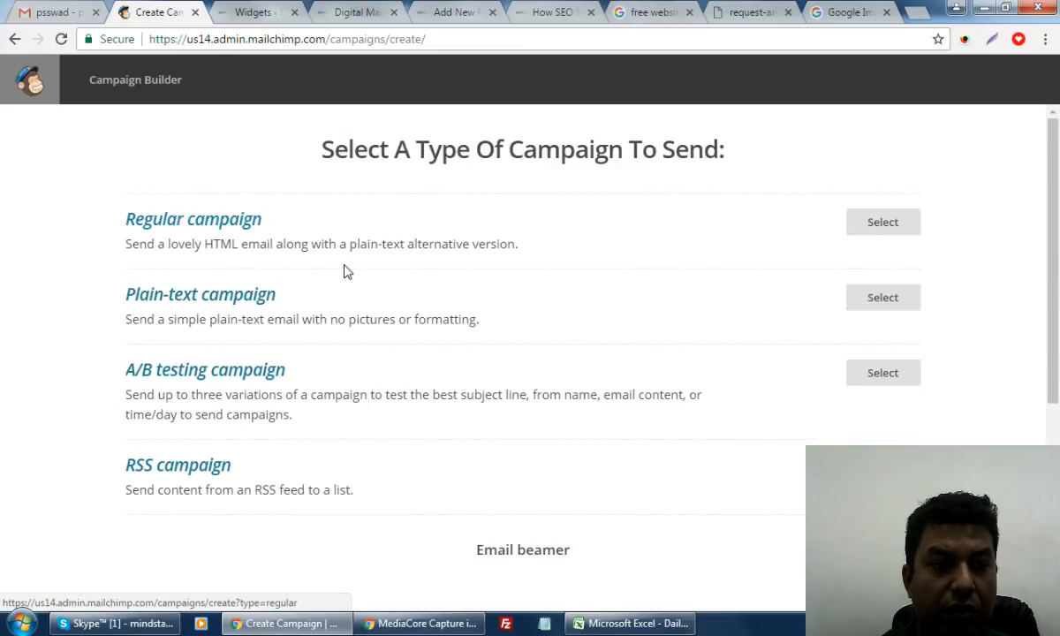
pyautogui.click(888, 227)
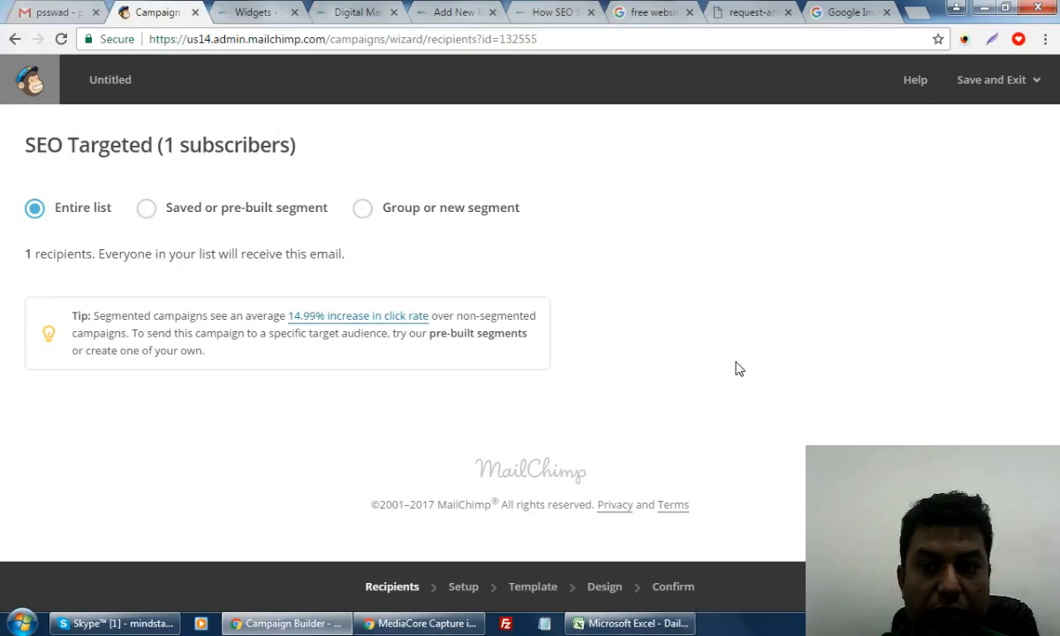
pyautogui.click(1016, 586)
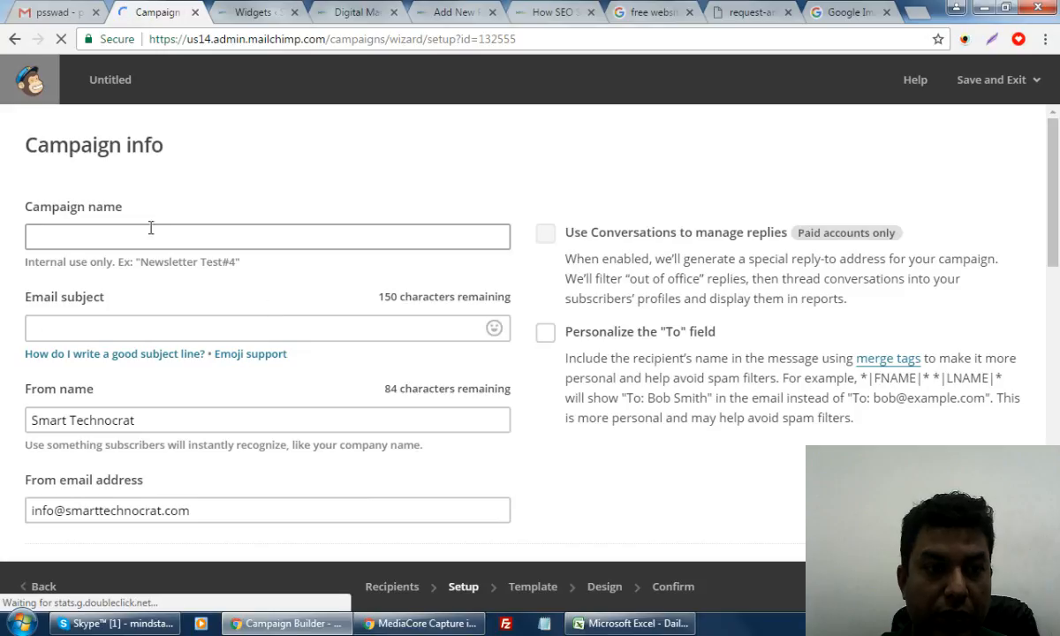
# Name the campaign 'SEO Training for 30 Day Session' with subject '1st Day for Your SEO Training Session with Smart Technocrat'
pyautogui.click(149, 244)
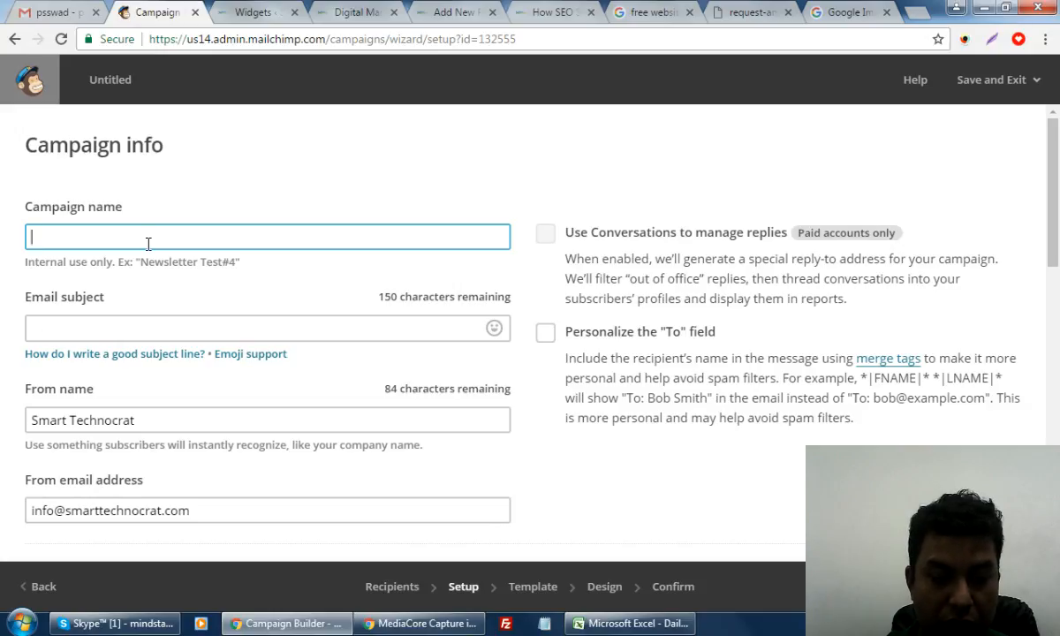
pyautogui.write('SEO Training')
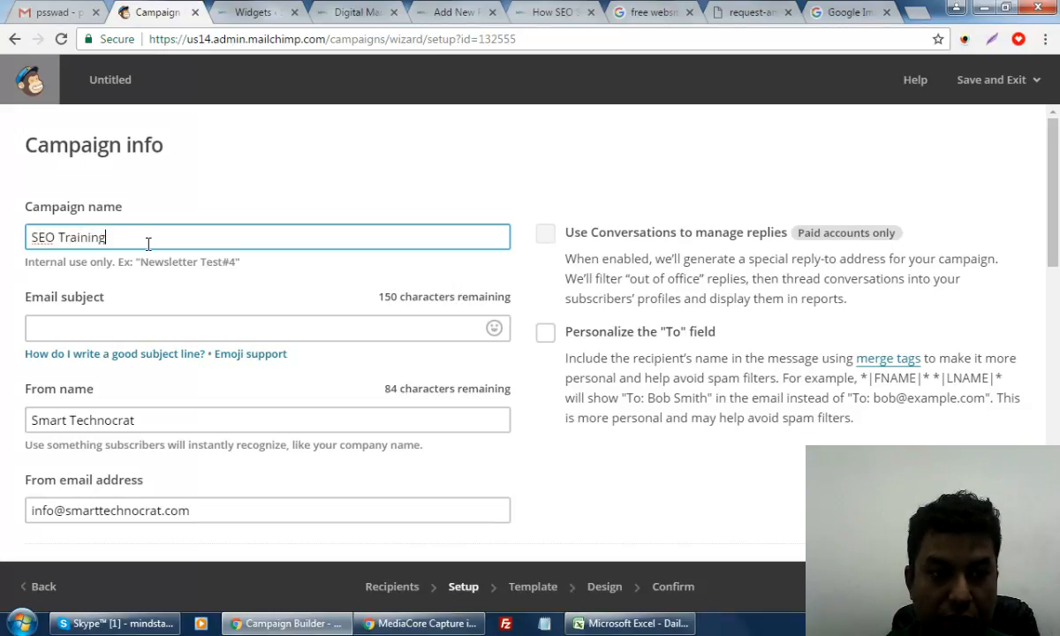
pyautogui.write(' f')
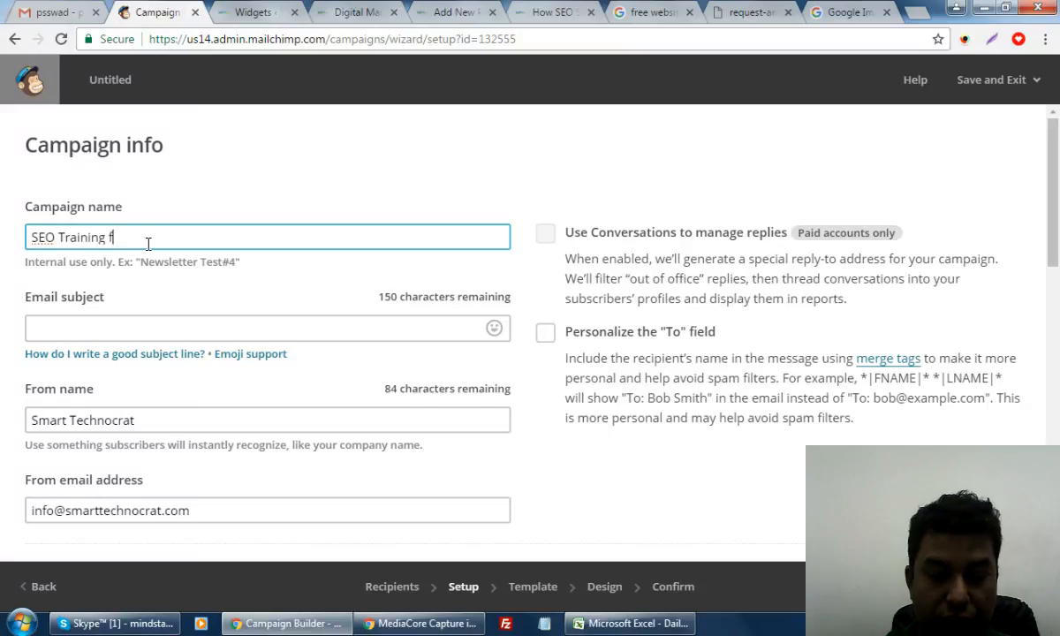
pyautogui.write('or 30 Day Session')
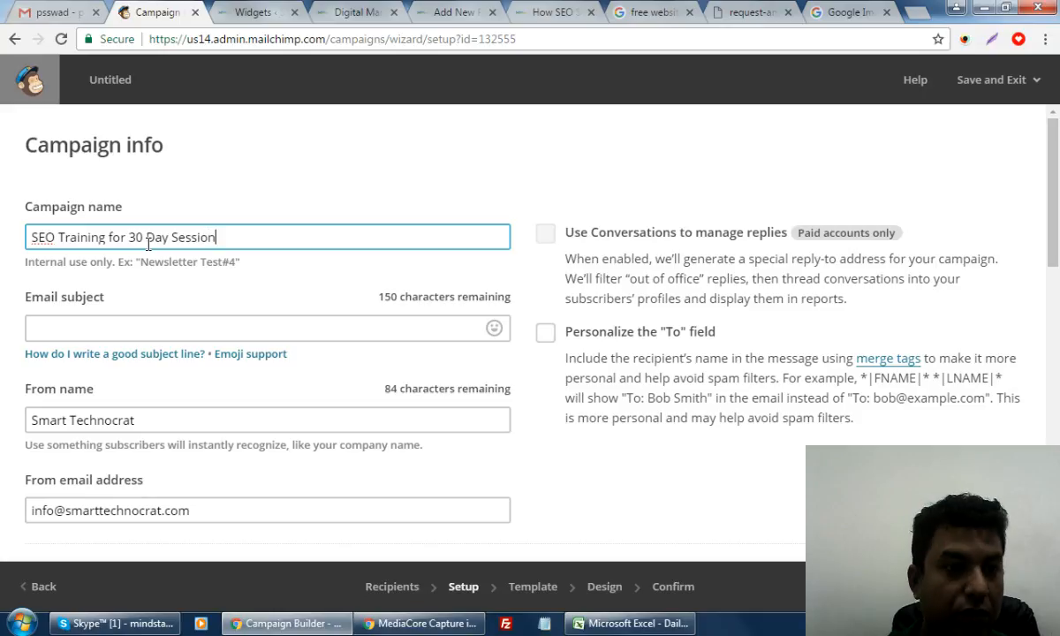
pyautogui.click(181, 329)
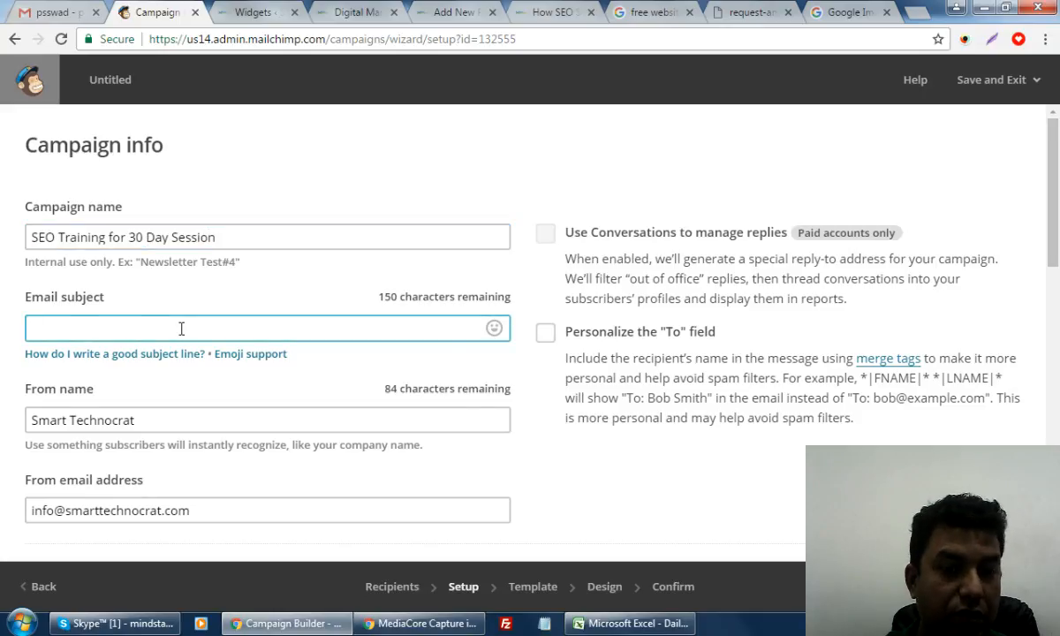
pyautogui.scroll(-1, 181, 329)
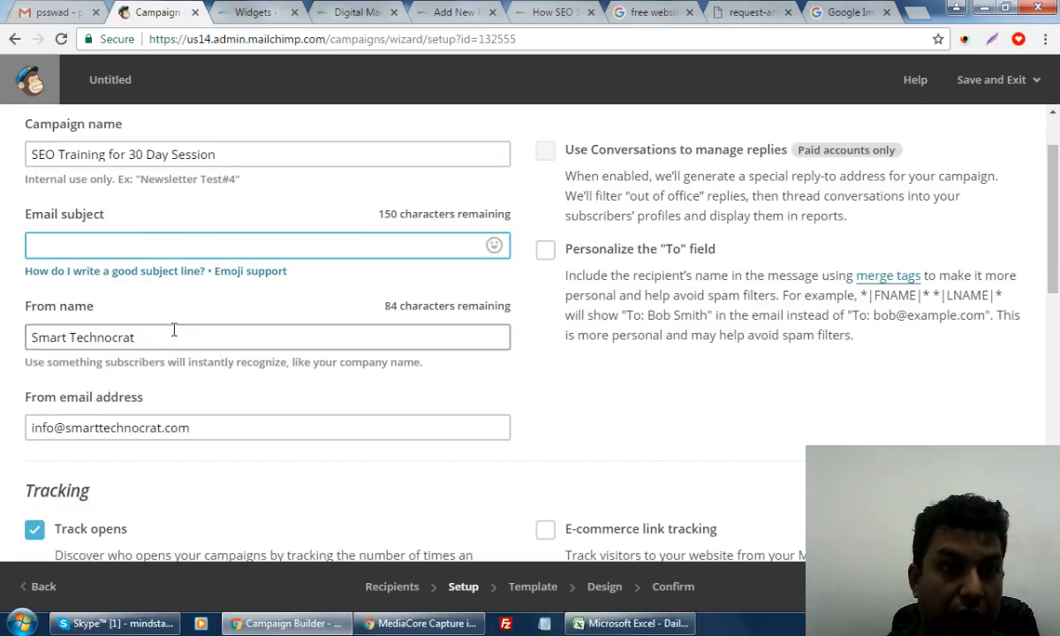
pyautogui.write('Email')
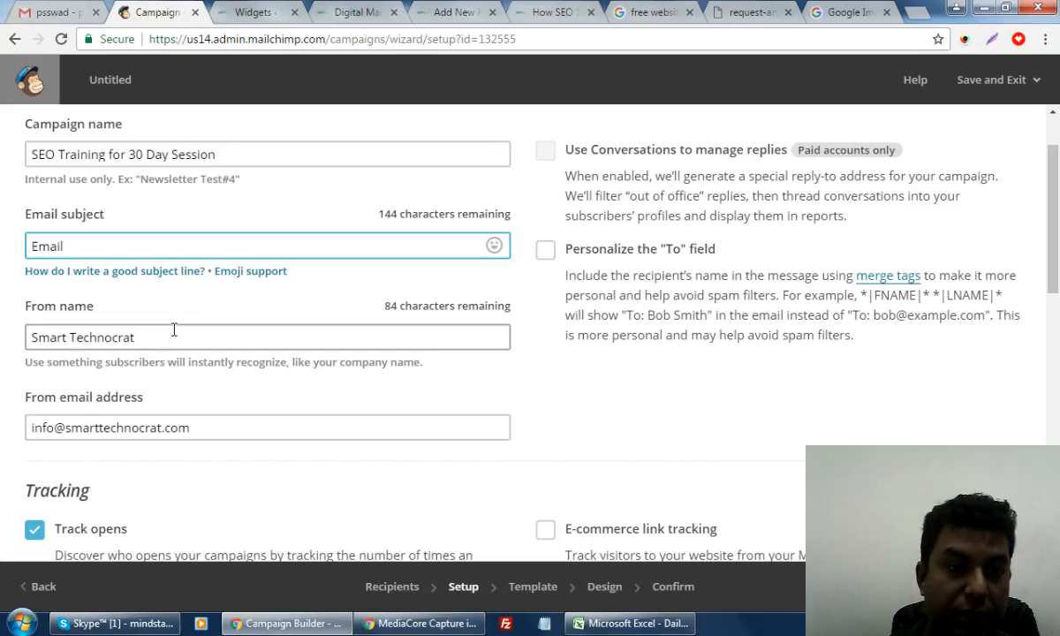
pyautogui.moveTo(221, 272)
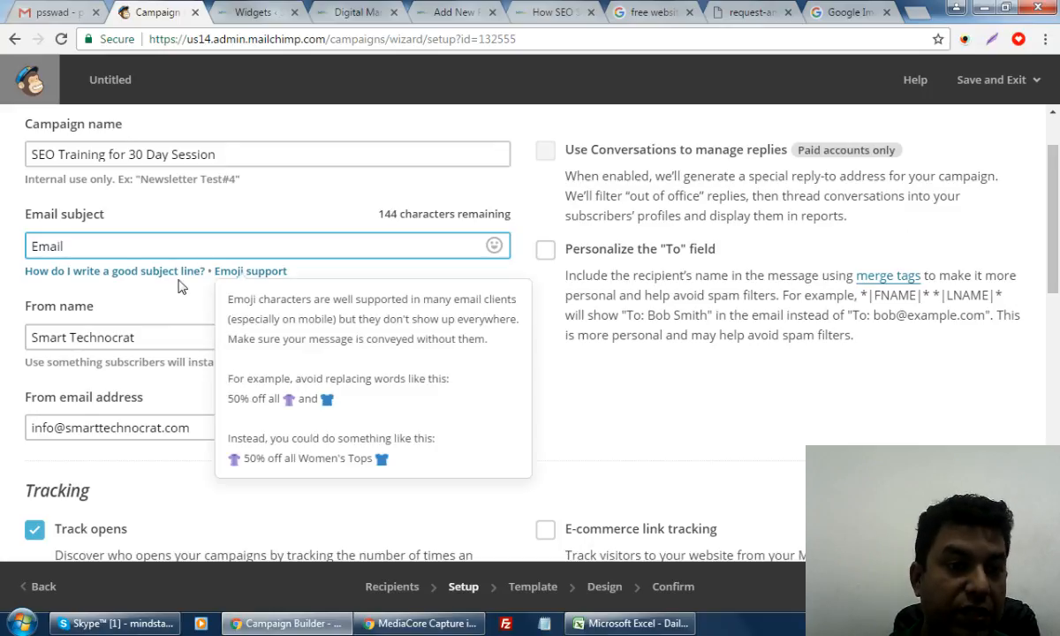
pyautogui.click(277, 199)
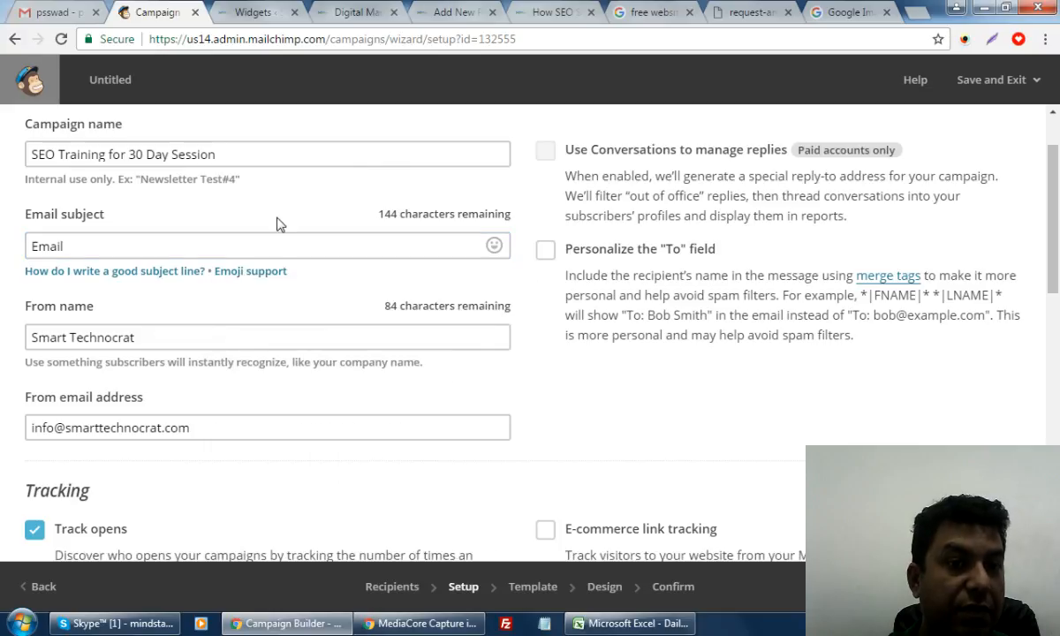
pyautogui.scroll(1, 276, 224)
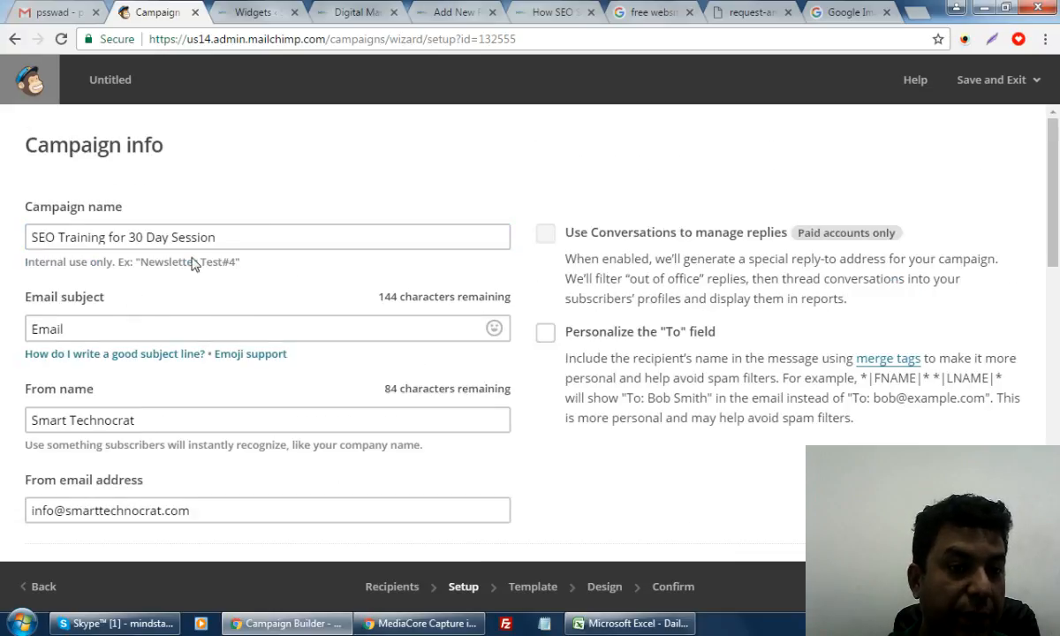
pyautogui.click(178, 334)
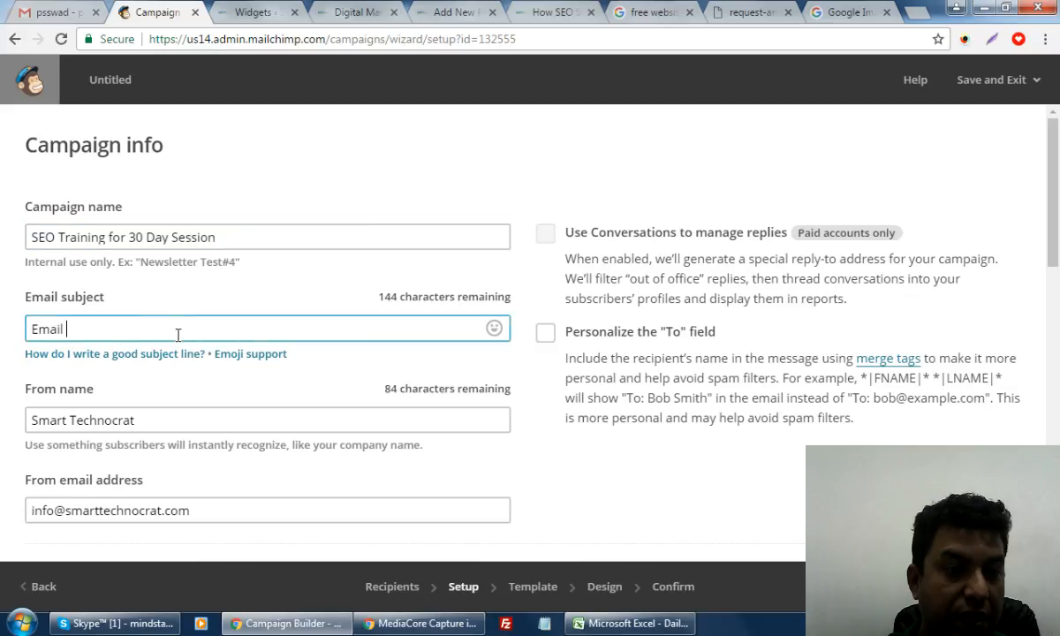
pyautogui.moveTo(93, 334); pyautogui.dragTo(4, 317)
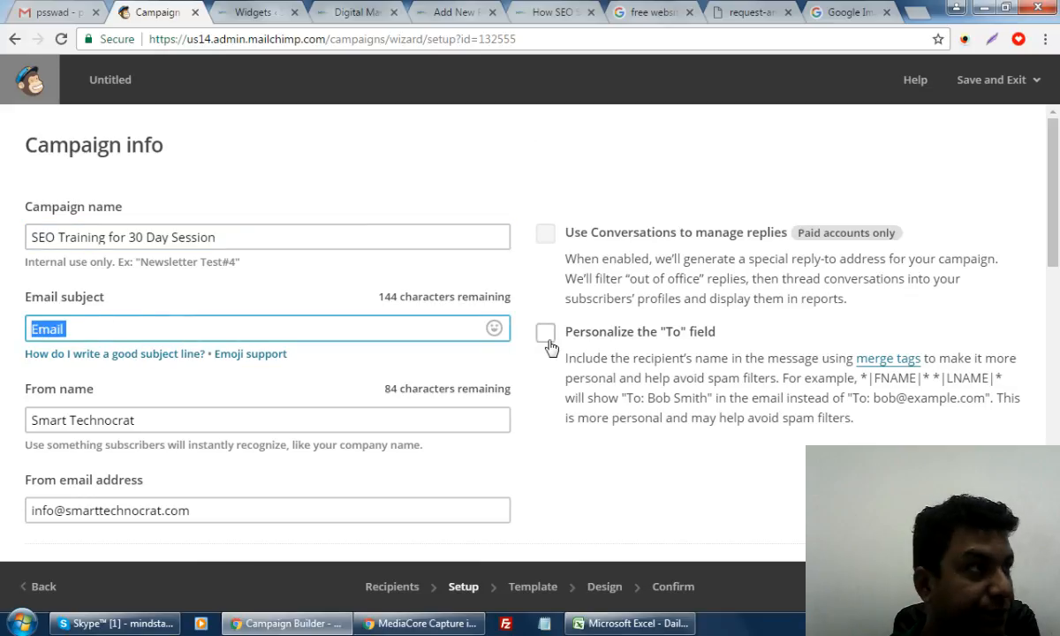
pyautogui.write('1st Da')
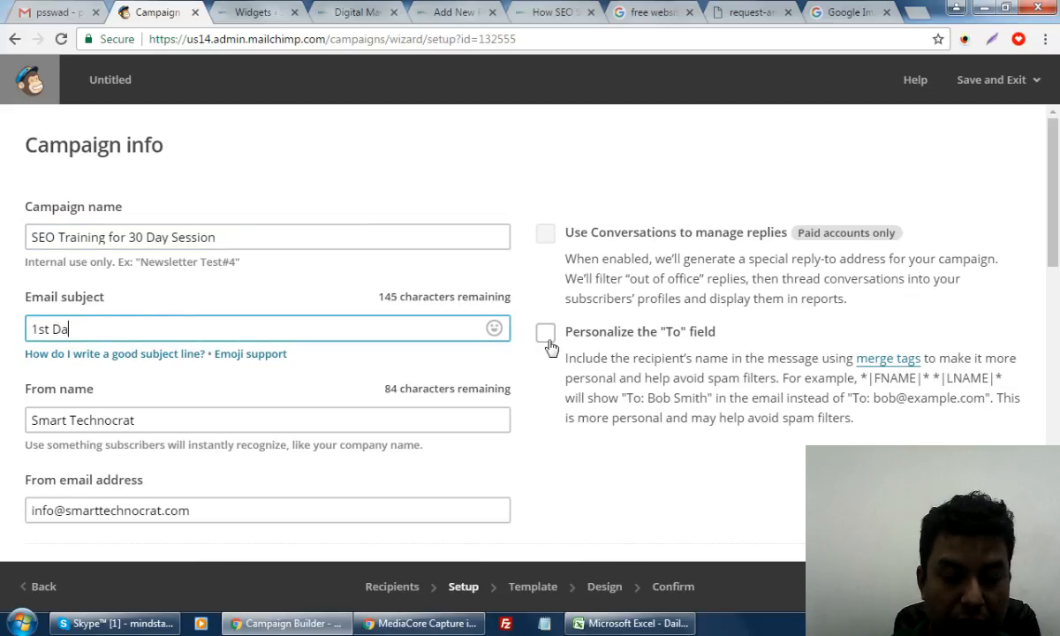
pyautogui.write('y ')
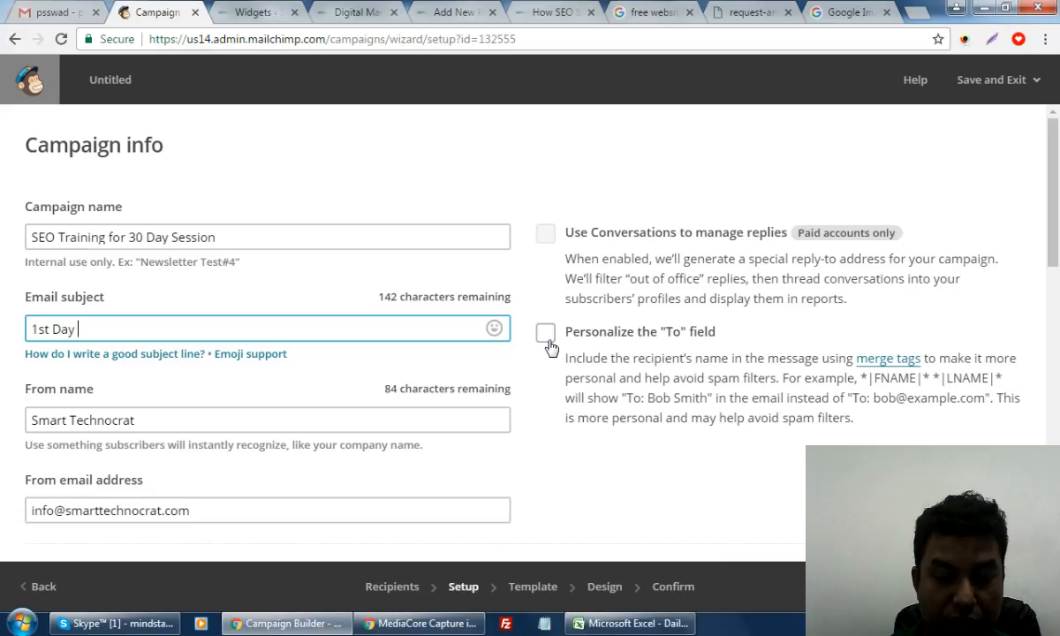
pyautogui.write('for Your ')
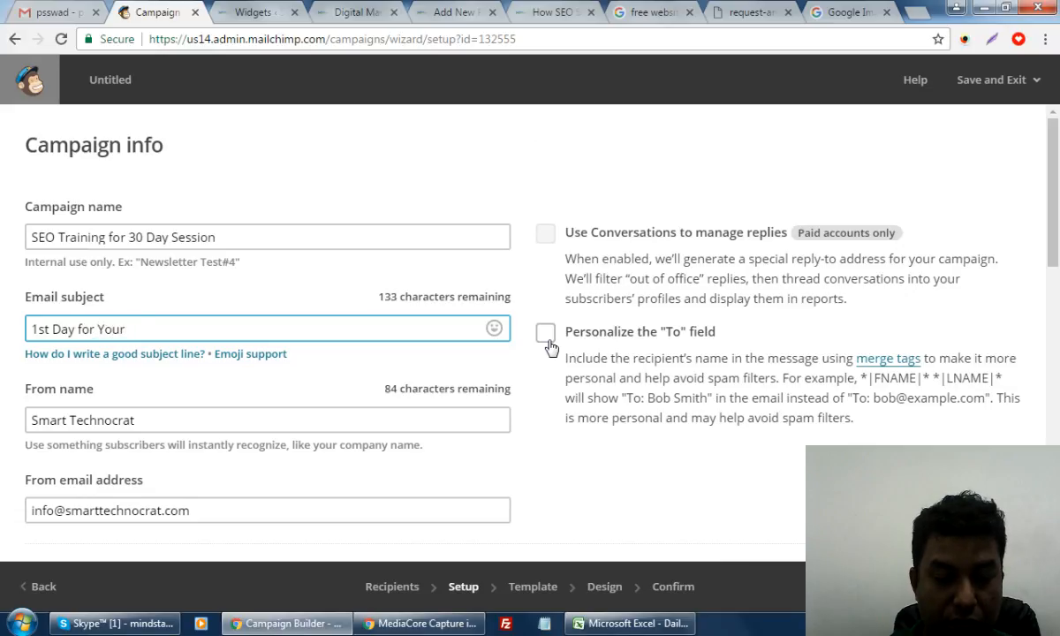
pyautogui.write('SEO Trainin')
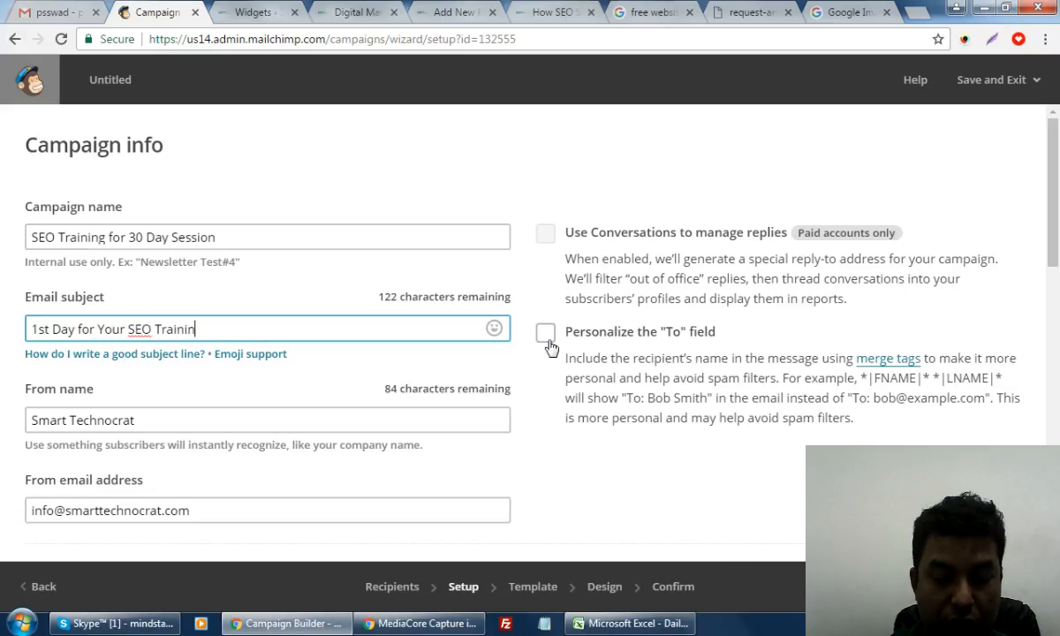
pyautogui.write('g Session')
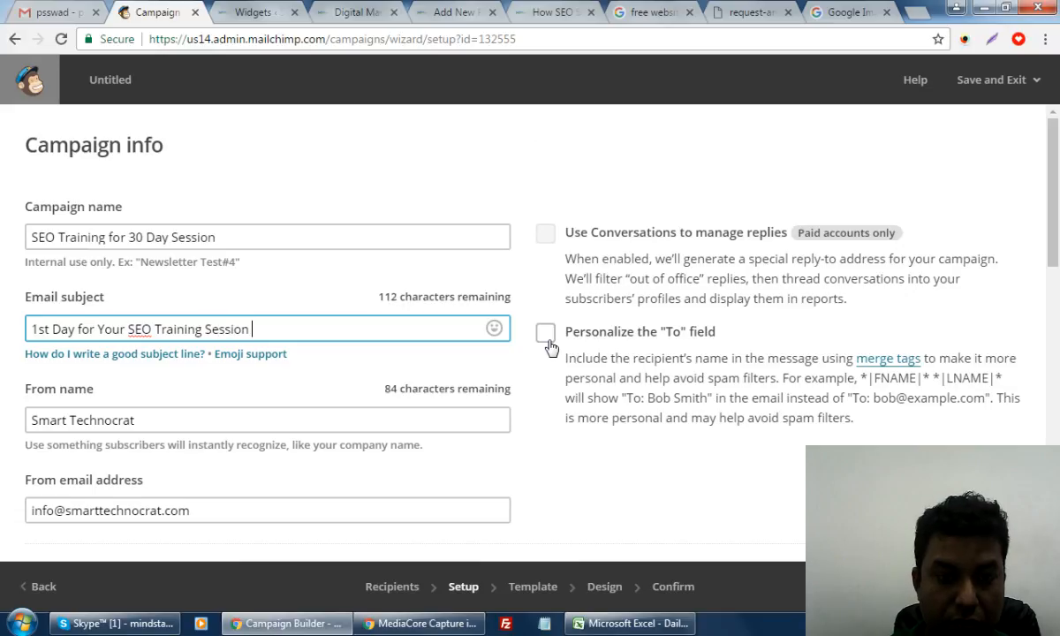
pyautogui.write(' with Smar')
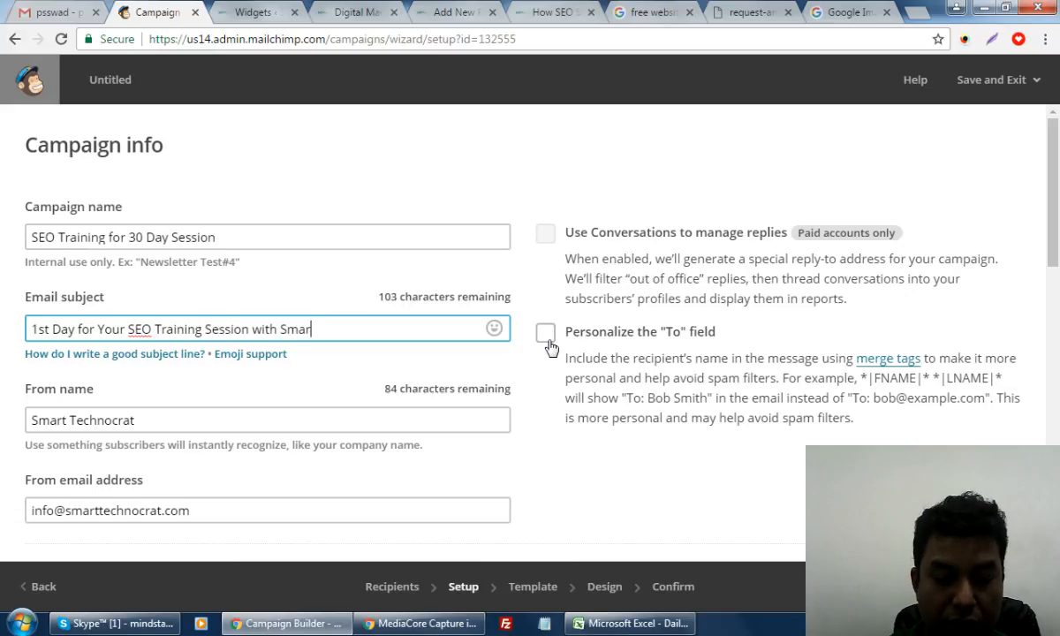
pyautogui.write('t Te')
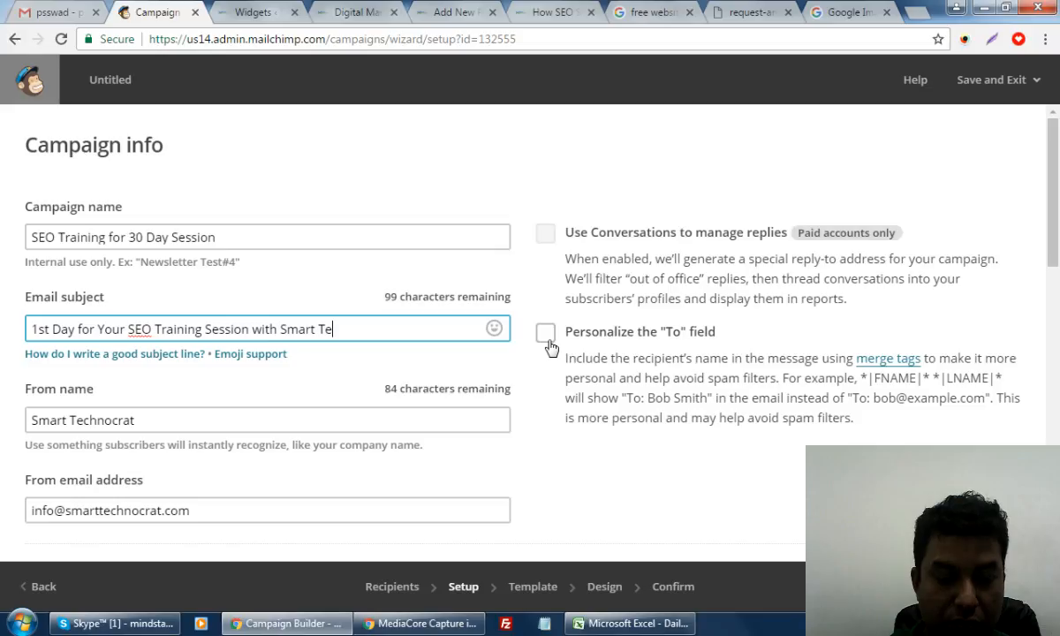
pyautogui.write('chnocrat')
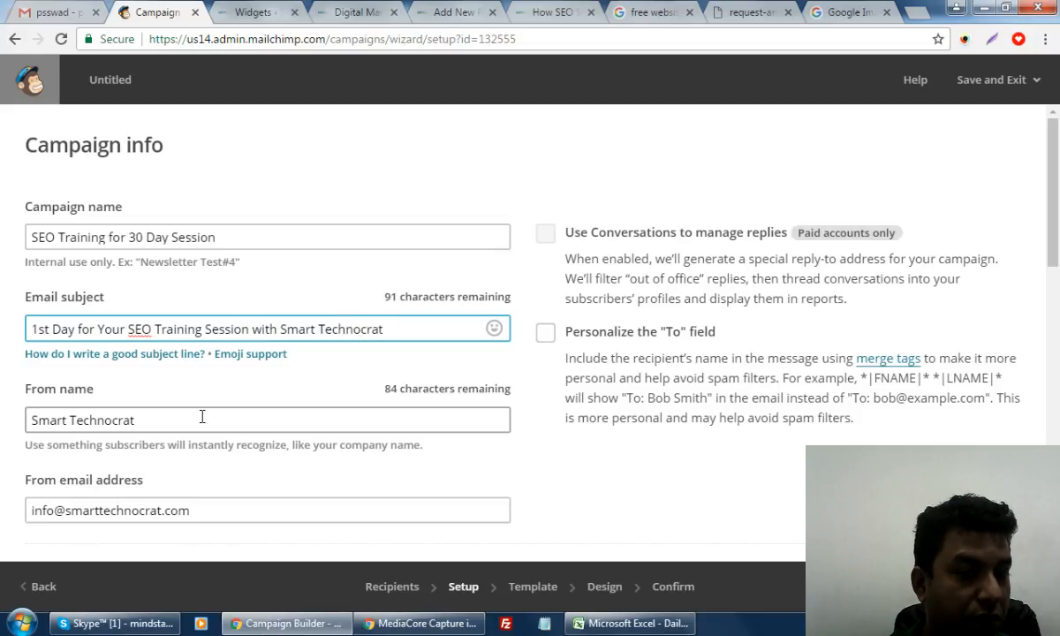
# Tick Auto-convert video under More options and continue to the Template step's Basic layouts
pyautogui.scroll(-2, 228, 412)
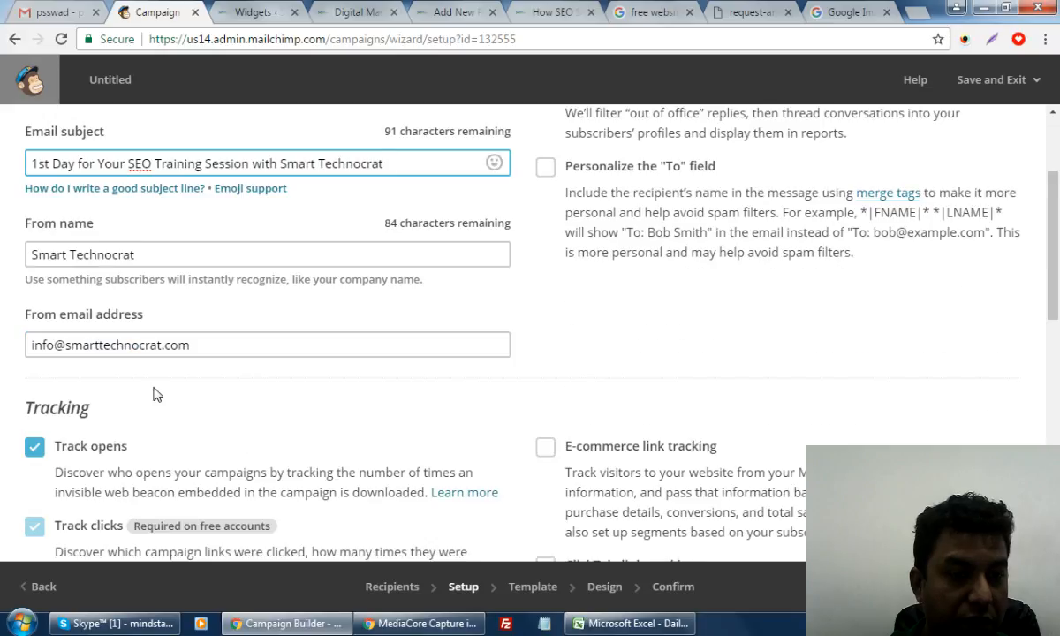
pyautogui.scroll(-2, 428, 436)
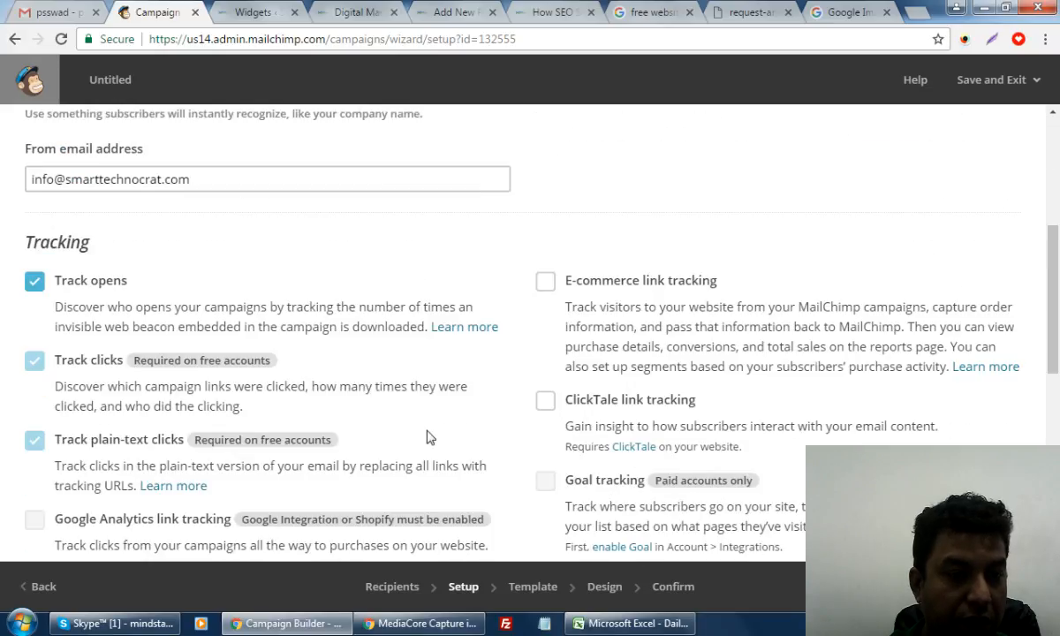
pyautogui.scroll(-3, 427, 437)
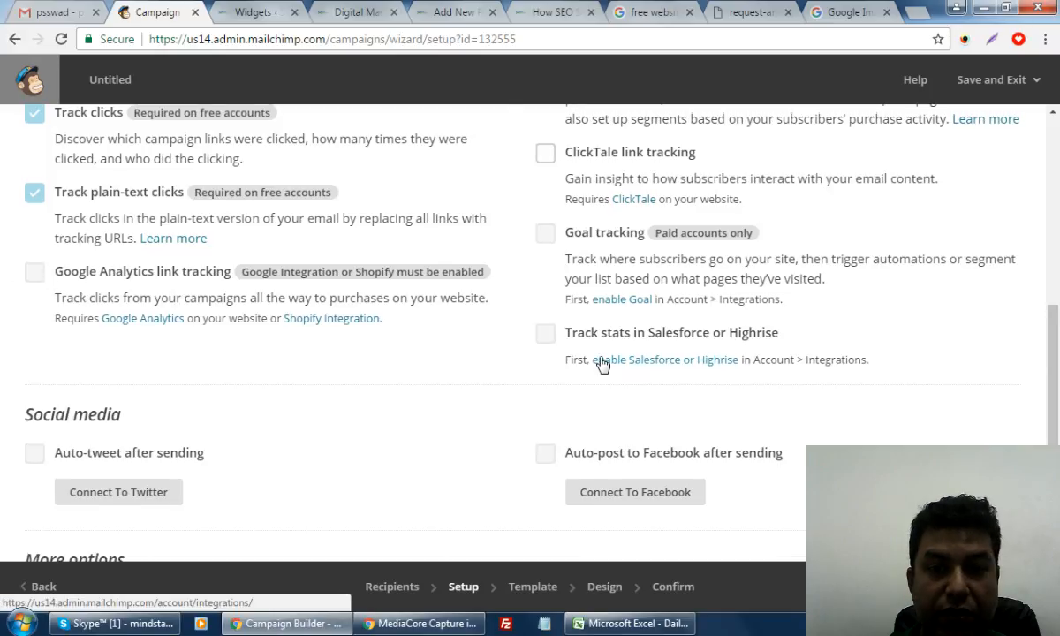
pyautogui.scroll(3, 601, 362)
pyautogui.scroll(-1, 749, 419)
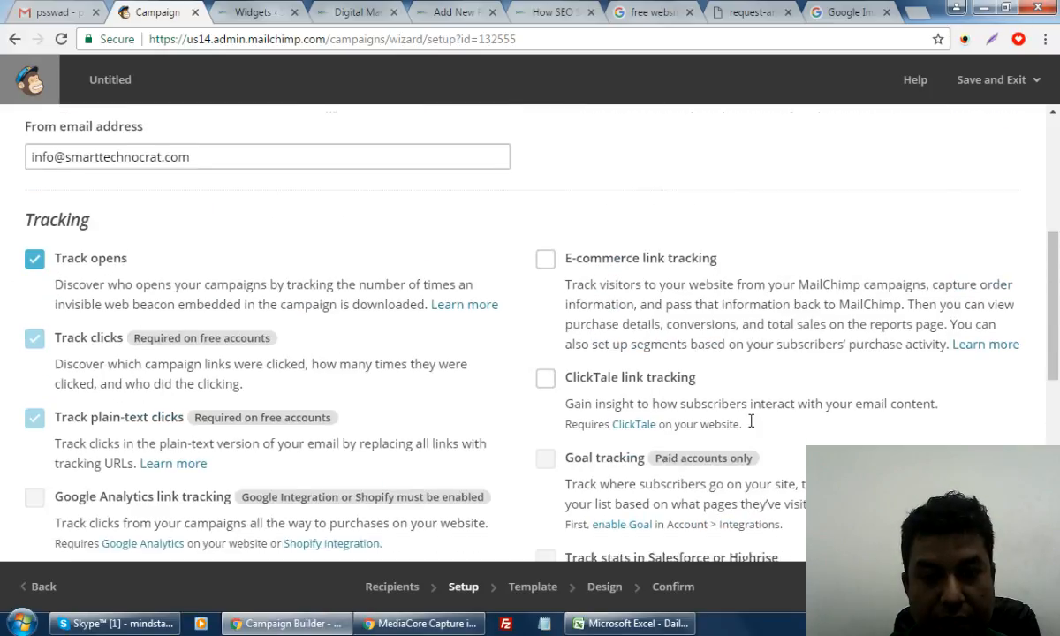
pyautogui.scroll(-5, 751, 421)
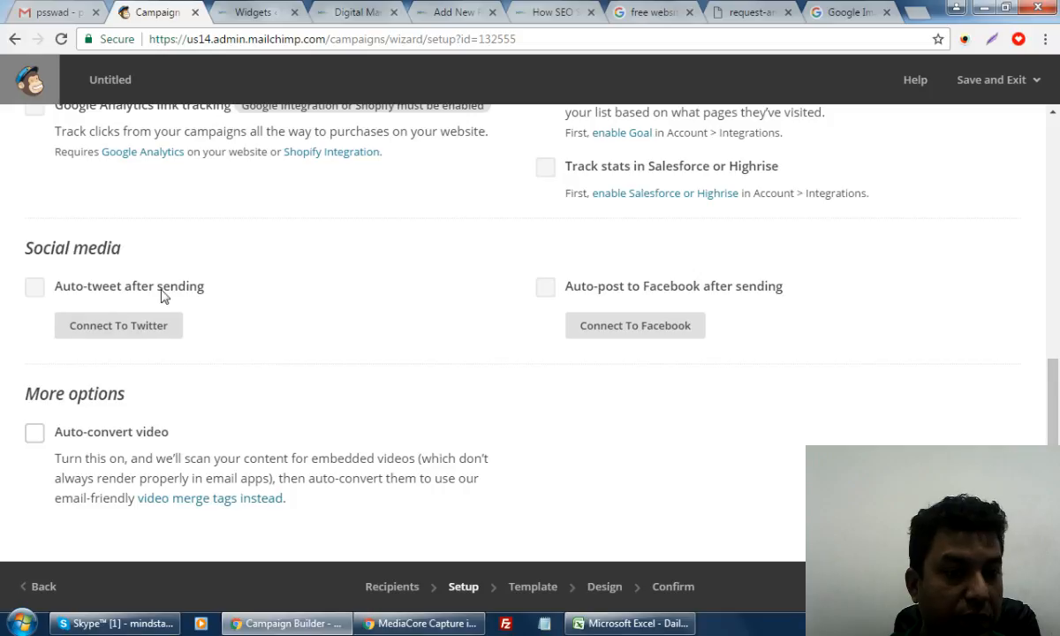
pyautogui.scroll(-1, 491, 402)
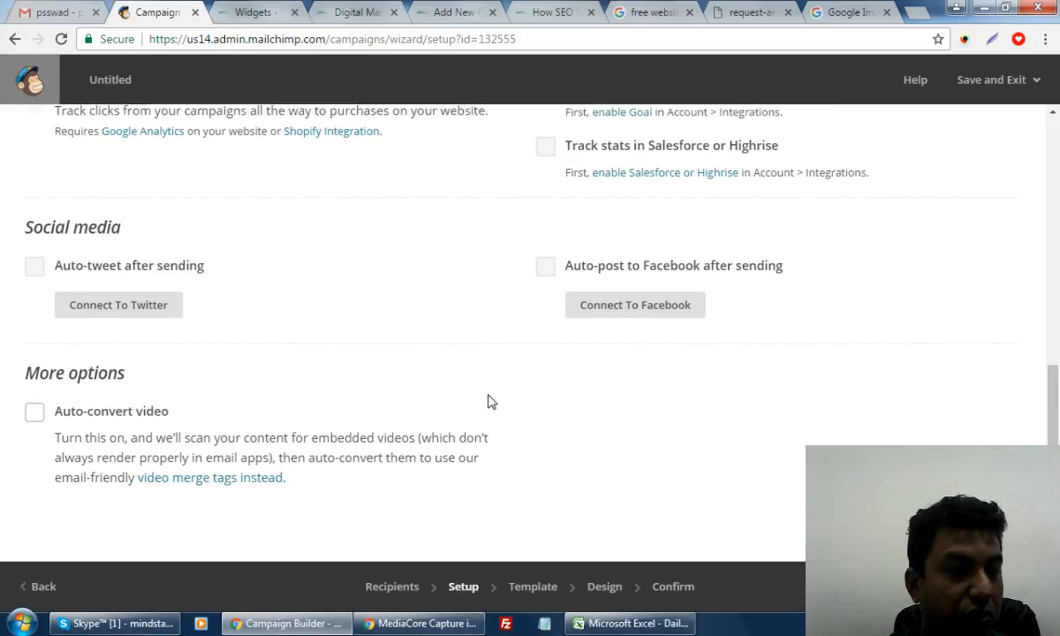
pyautogui.scroll(-2, 491, 402)
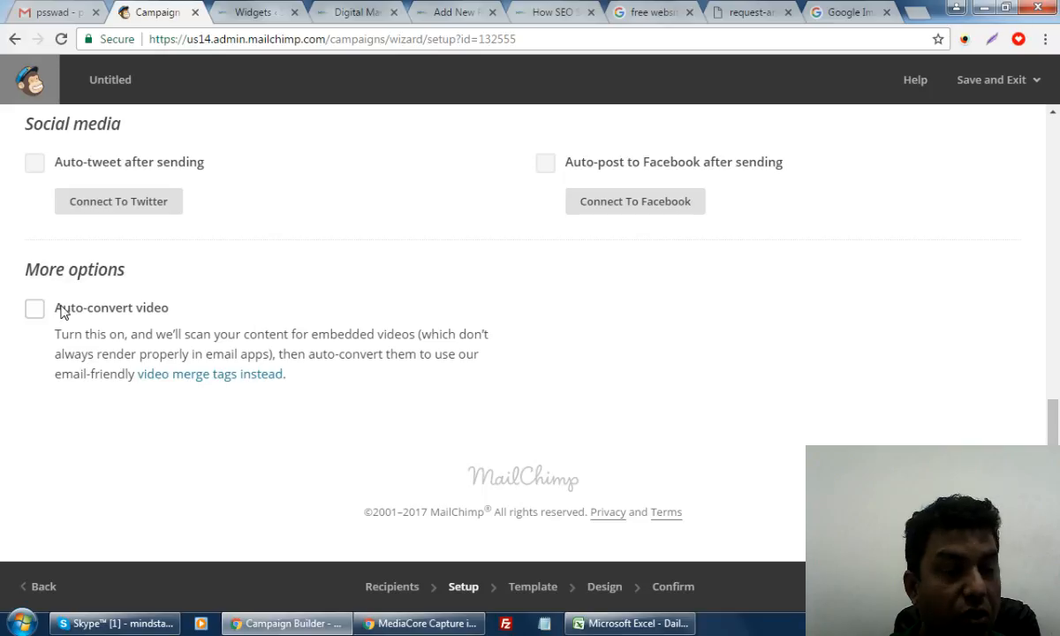
pyautogui.click(34, 308)
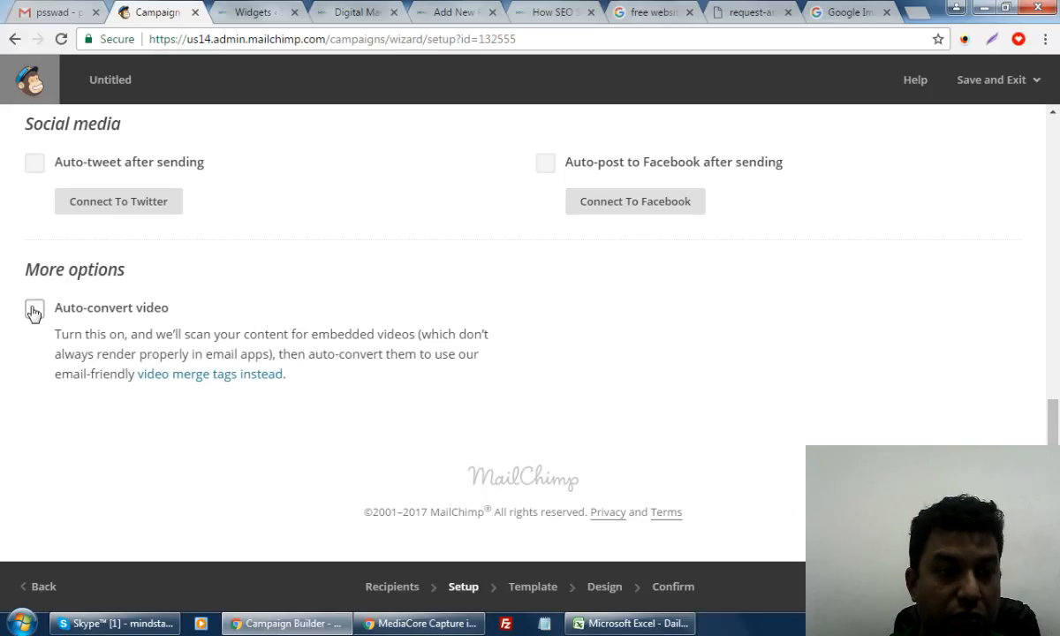
pyautogui.scroll(15, 686, 365)
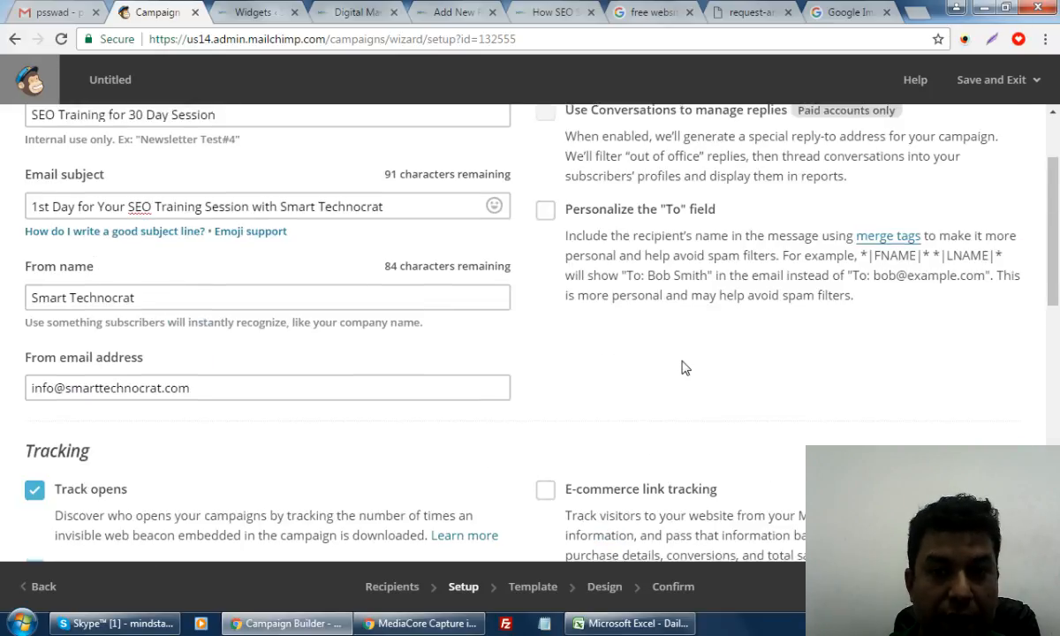
pyautogui.scroll(-15, 683, 362)
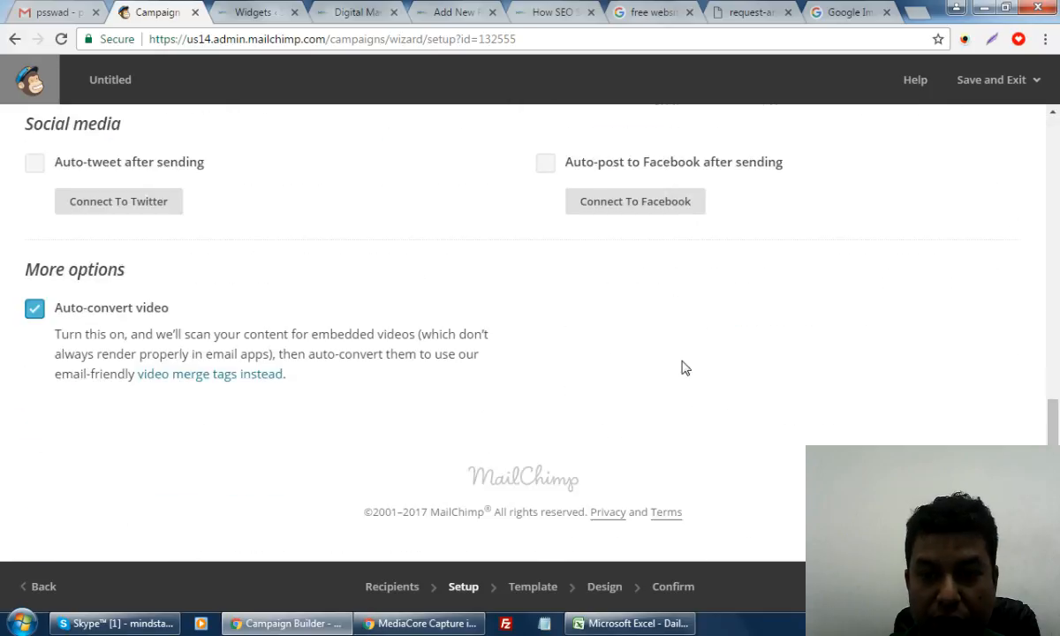
pyautogui.click(39, 587)
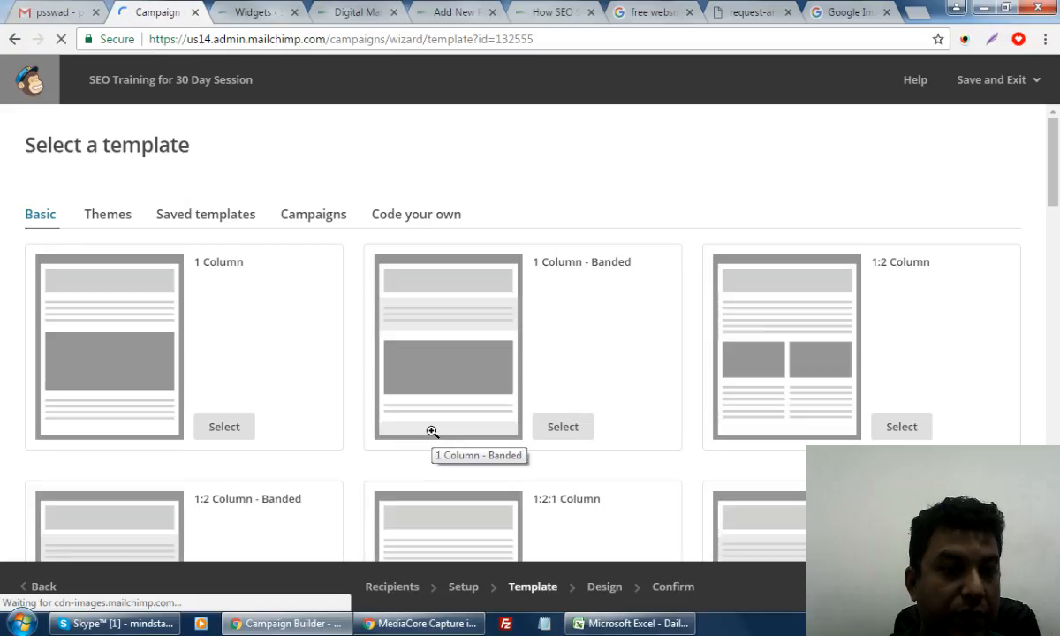
# Browse the Basic layouts and select the 1 Column template
pyautogui.scroll(-4, 432, 432)
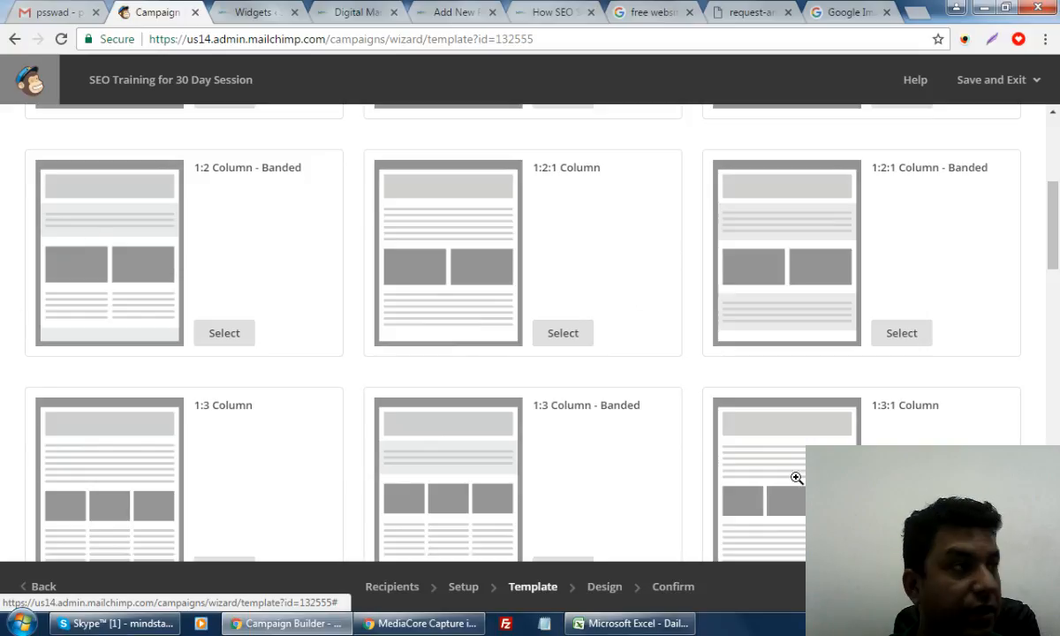
pyautogui.scroll(-4, 633, 480)
pyautogui.scroll(-4, 641, 477)
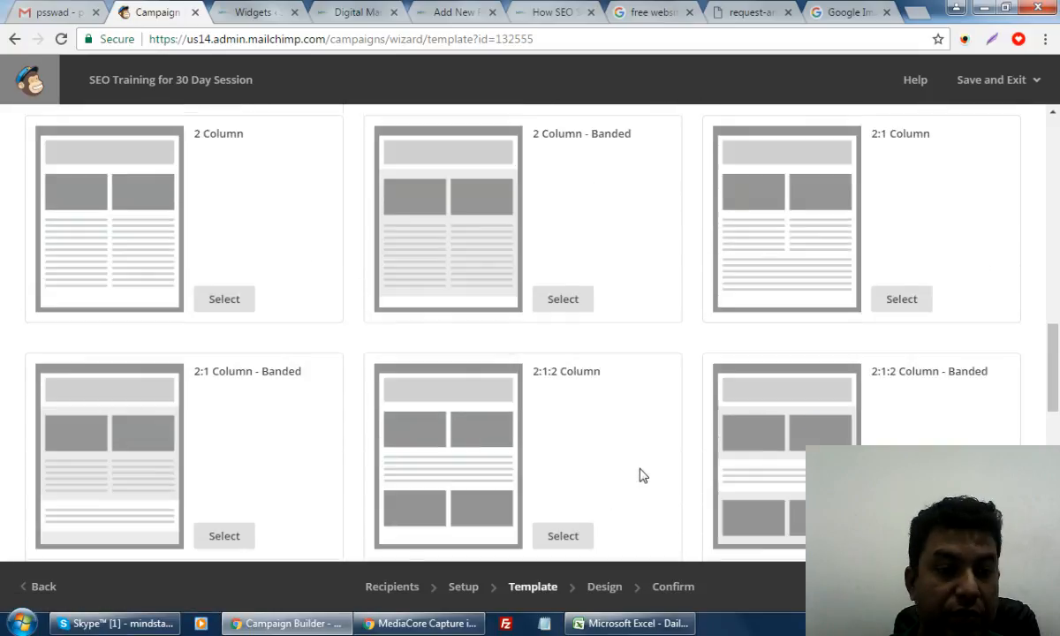
pyautogui.scroll(10, 631, 464)
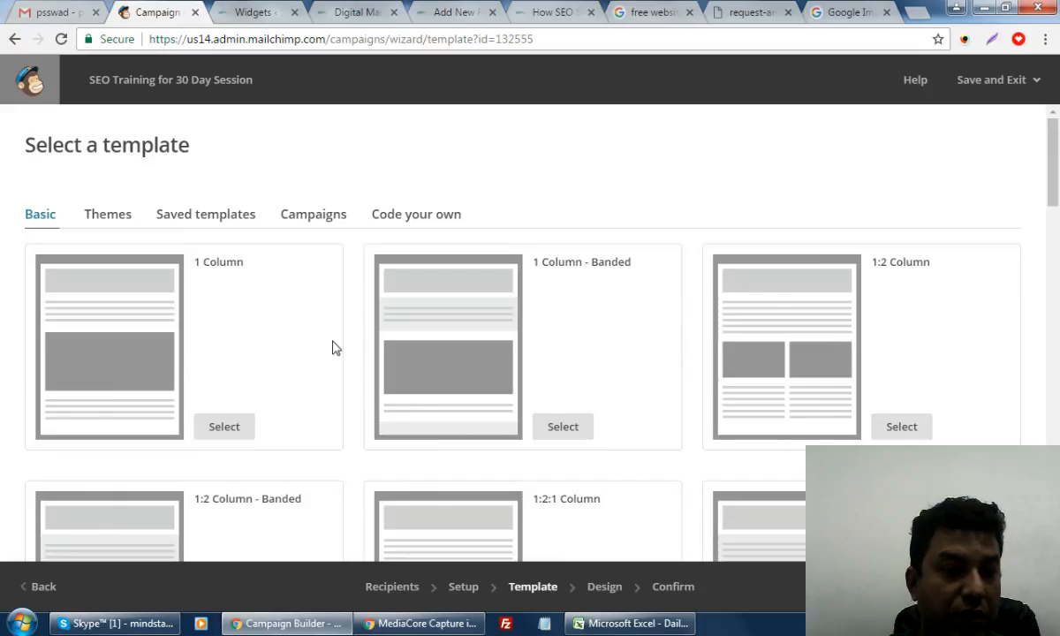
pyautogui.click(221, 429)
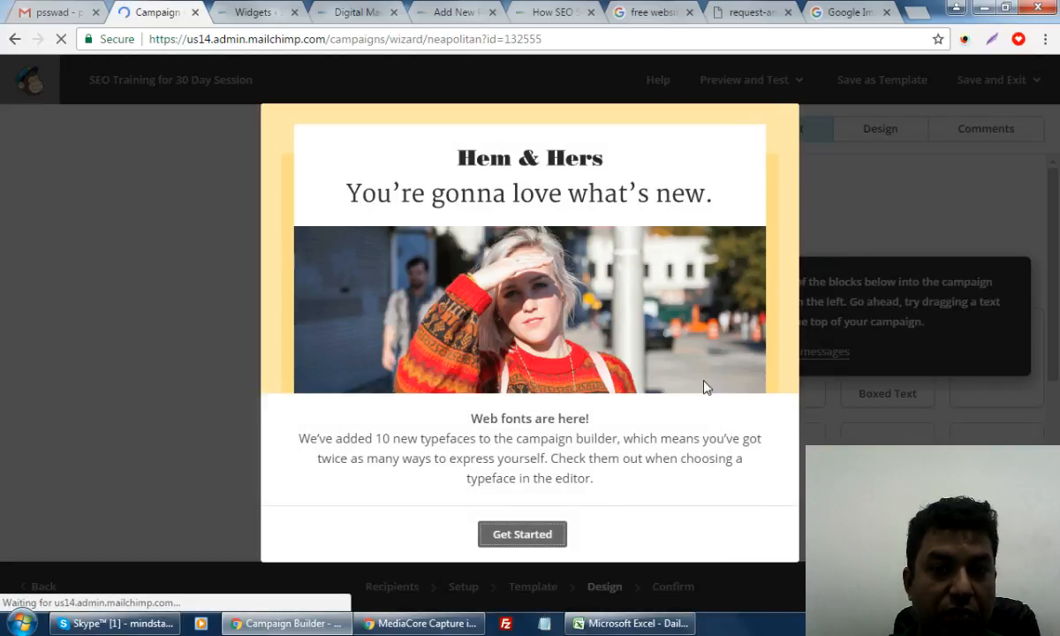
# Upload Mindstairs-Logo.jpg from the Desktop through File Manager and insert it into the top image block
pyautogui.click(522, 535)
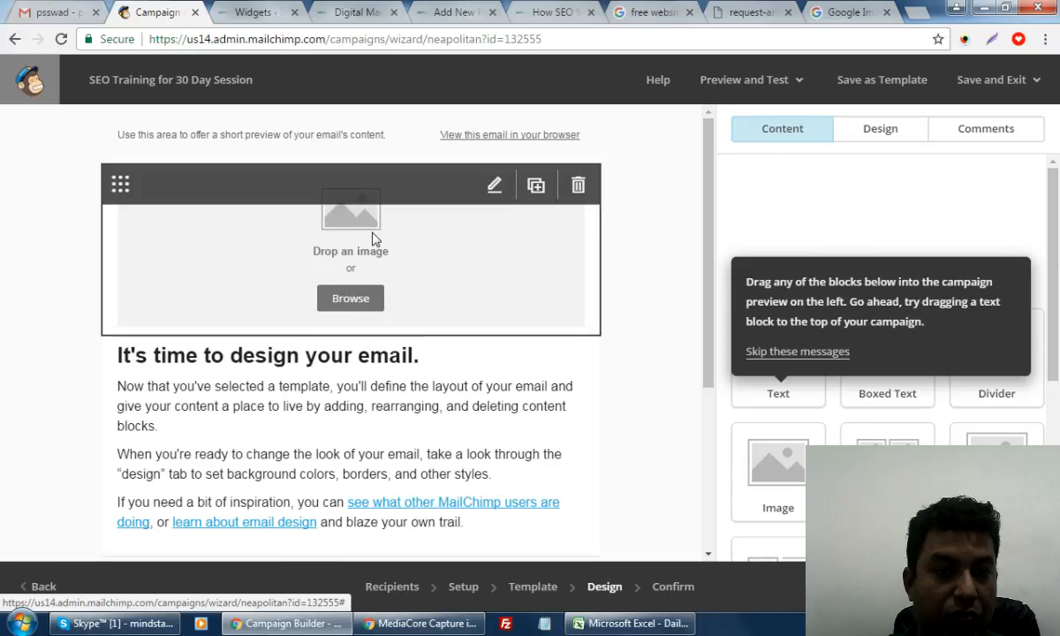
pyautogui.click(354, 302)
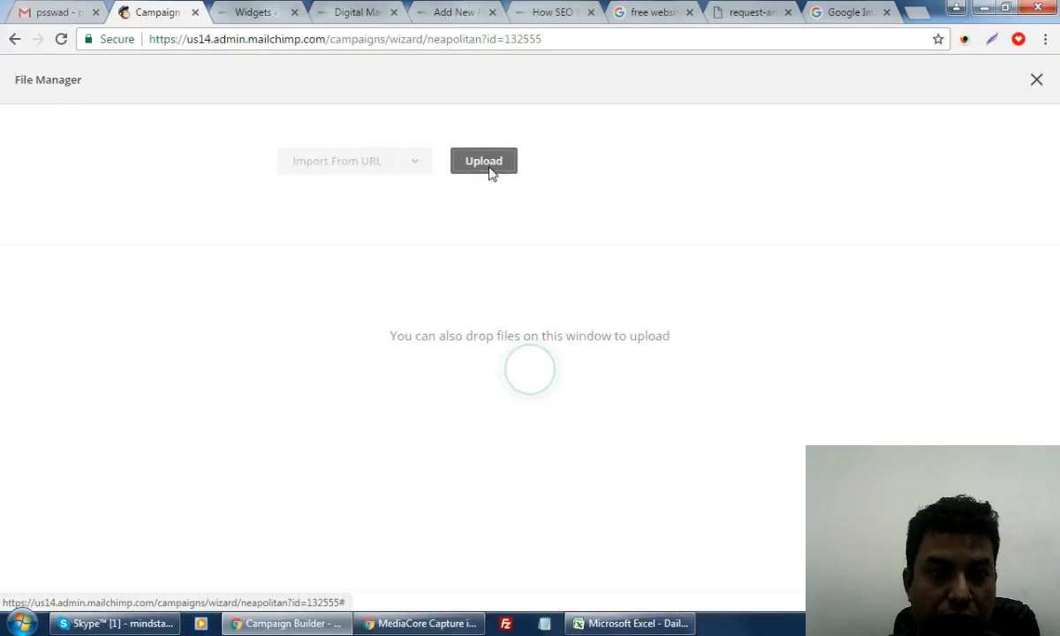
pyautogui.click(490, 170)
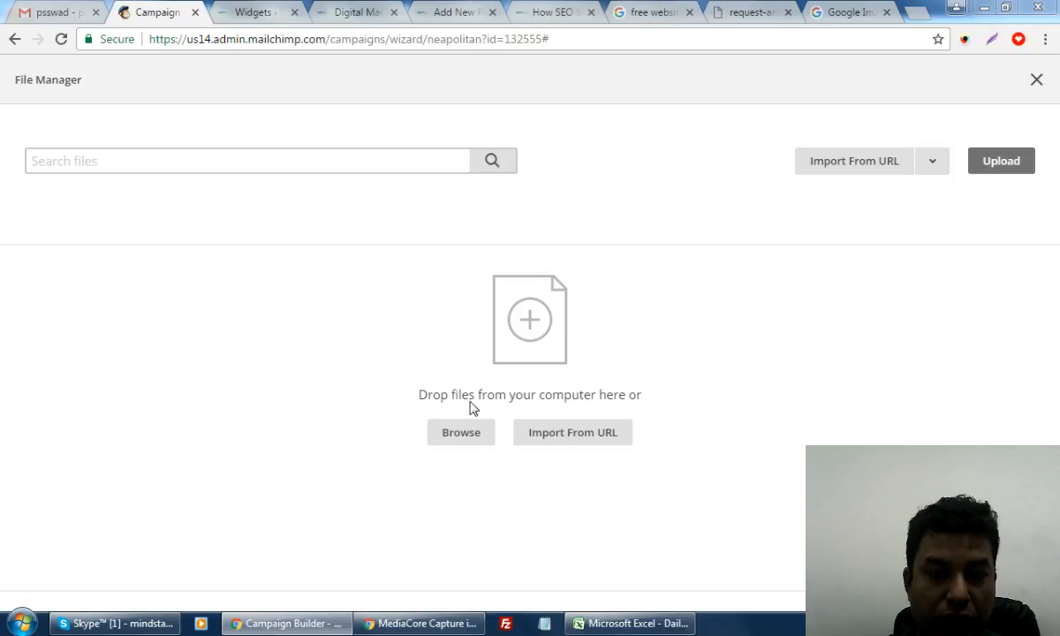
pyautogui.click(495, 380)
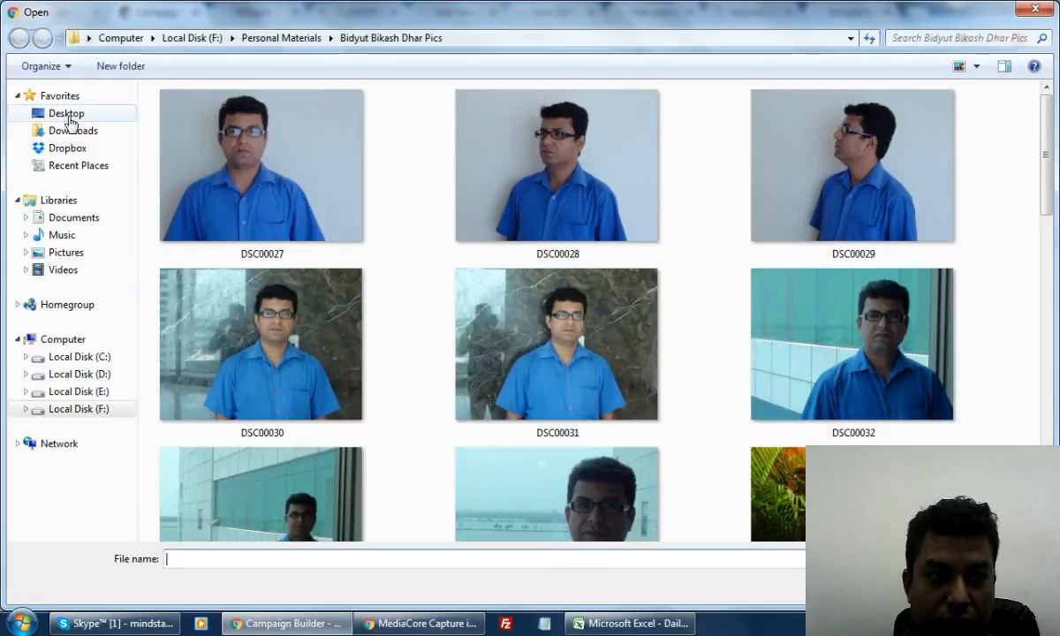
pyautogui.click(62, 114)
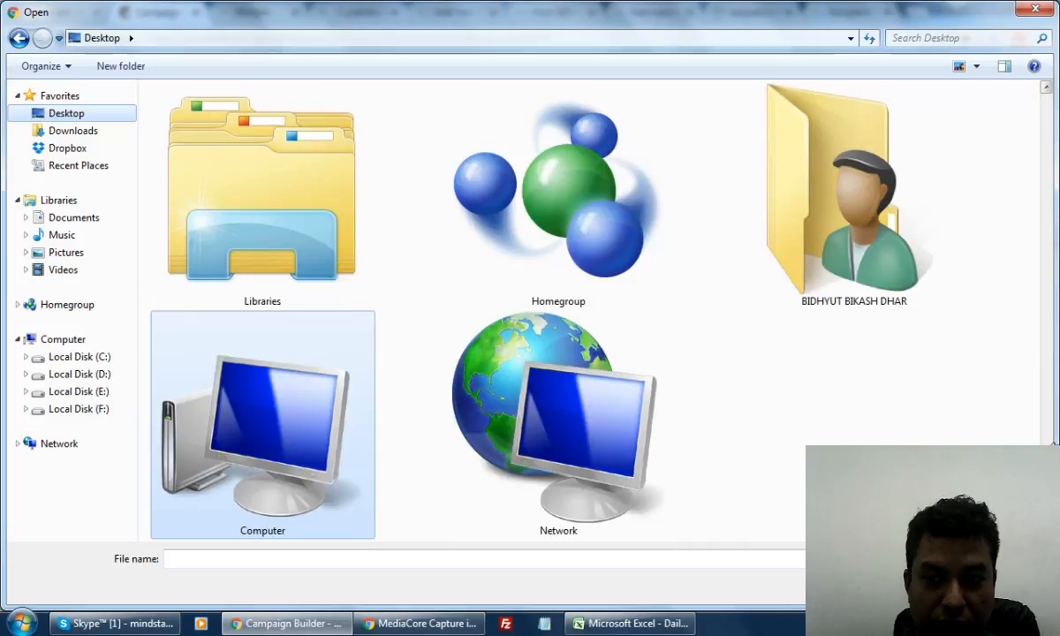
pyautogui.moveTo(1048, 520); pyautogui.dragTo(1047, 318)
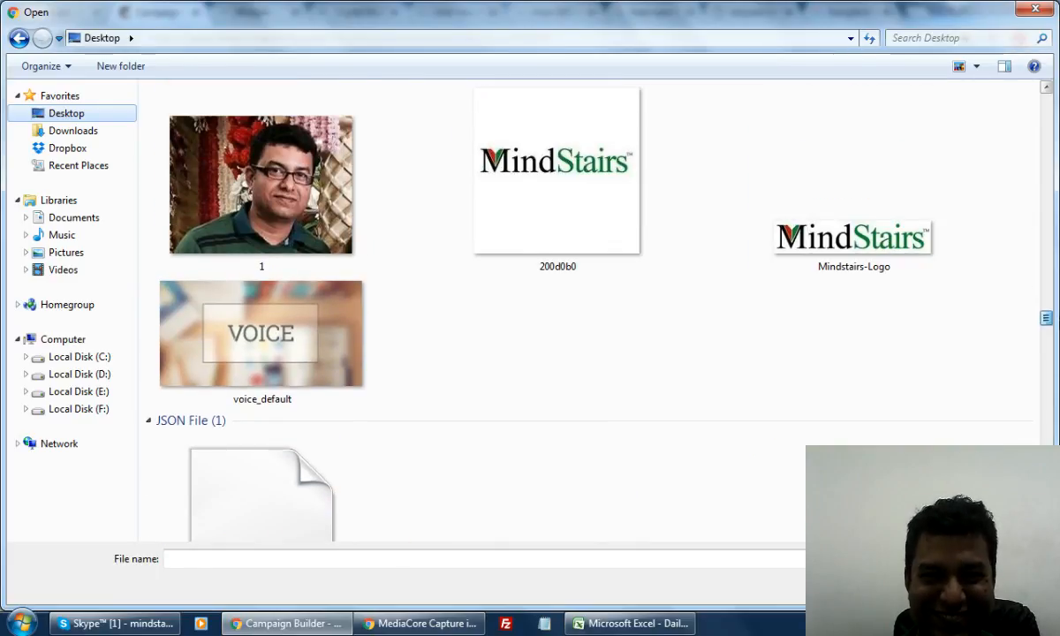
pyautogui.moveTo(1047, 318)
pyautogui.mouseDown()
pyautogui.moveTo(1047, 296)
pyautogui.moveTo(1046, 305)
pyautogui.mouseUp()
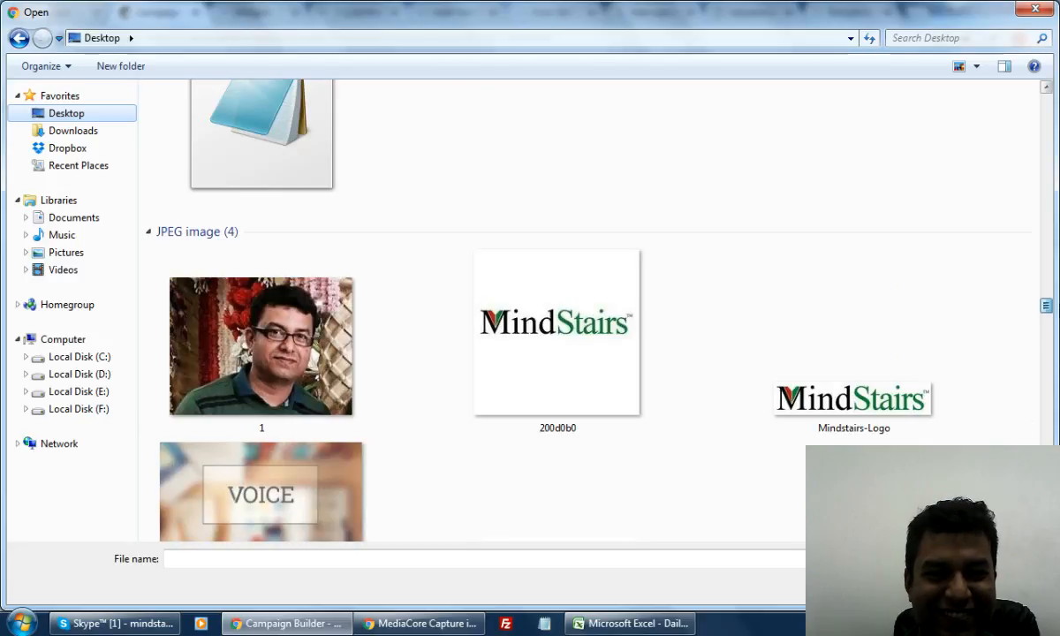
pyautogui.doubleClick(825, 402)
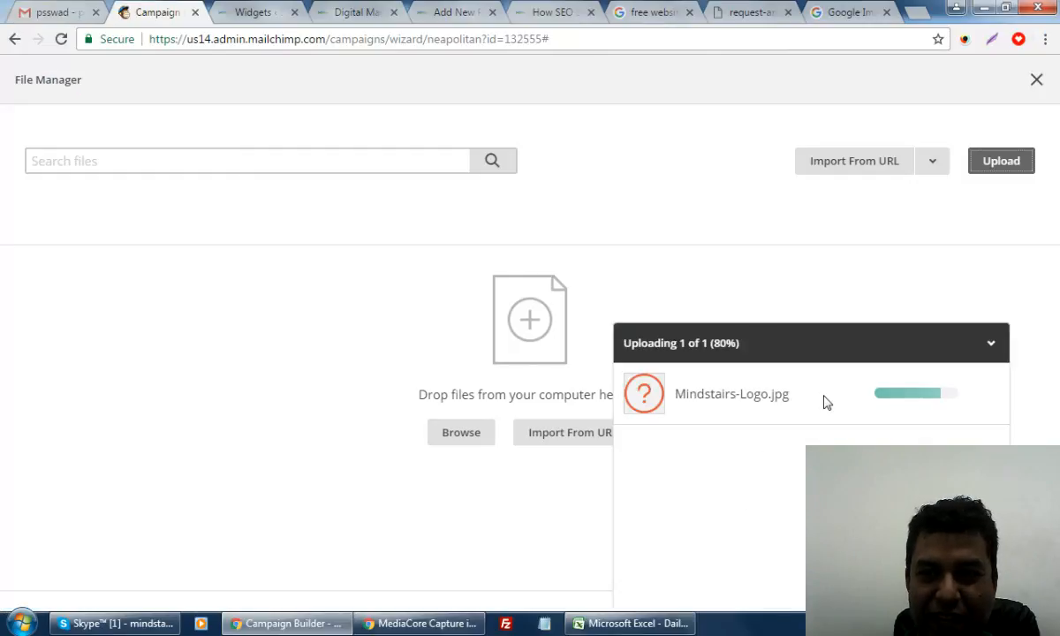
pyautogui.click(1037, 80)
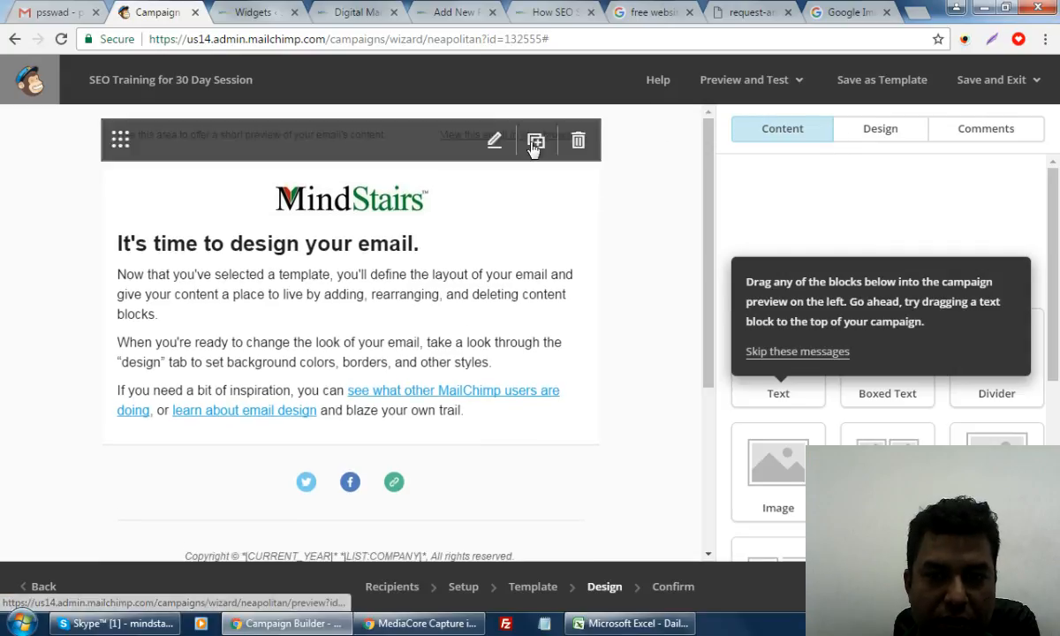
# Replace the preheader text with a Customer Care line giving a phone number and email address, then save
pyautogui.click(494, 141)
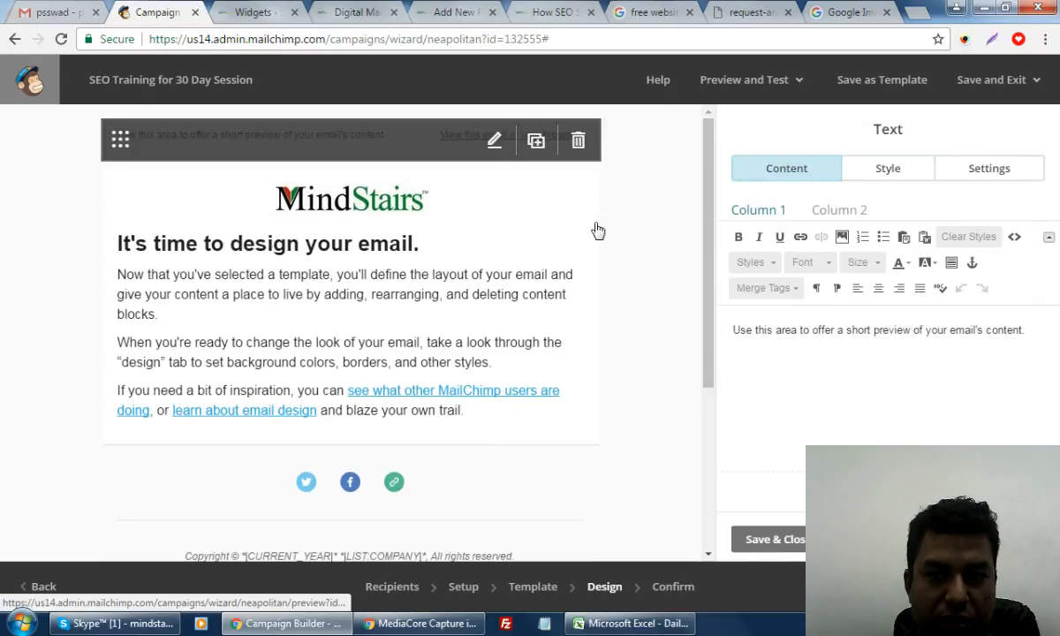
pyautogui.moveTo(730, 332); pyautogui.dragTo(1030, 341)
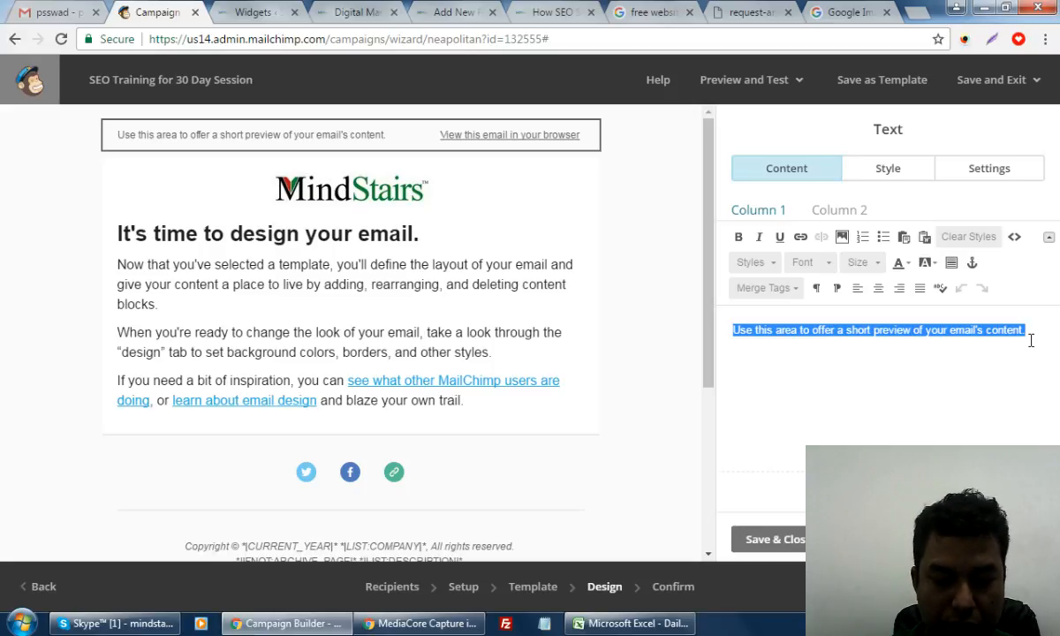
pyautogui.write('Contc')
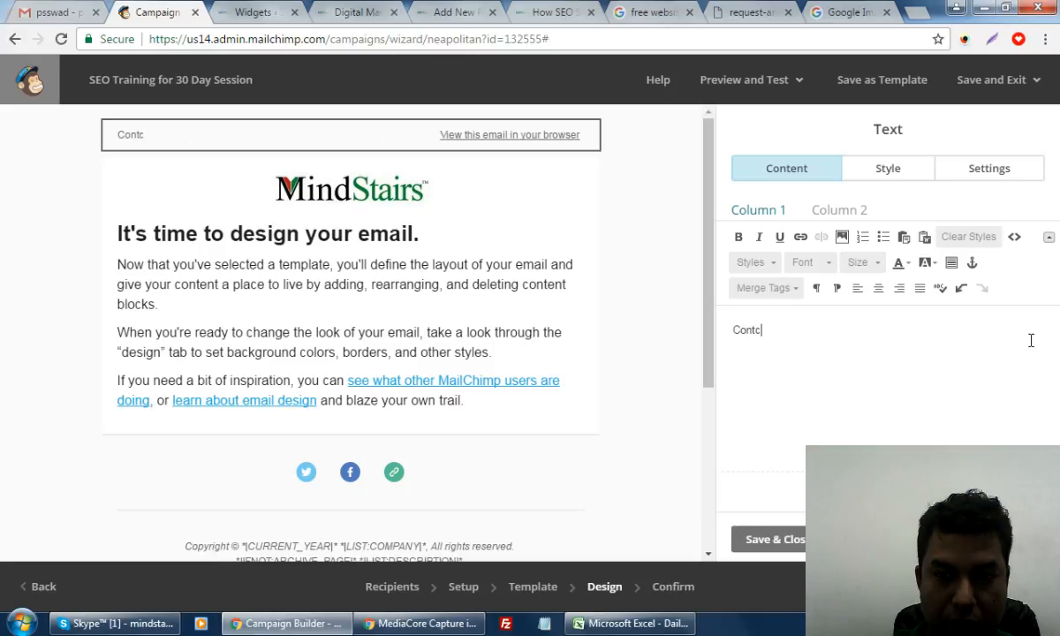
pyautogui.write('stomer Crae-')
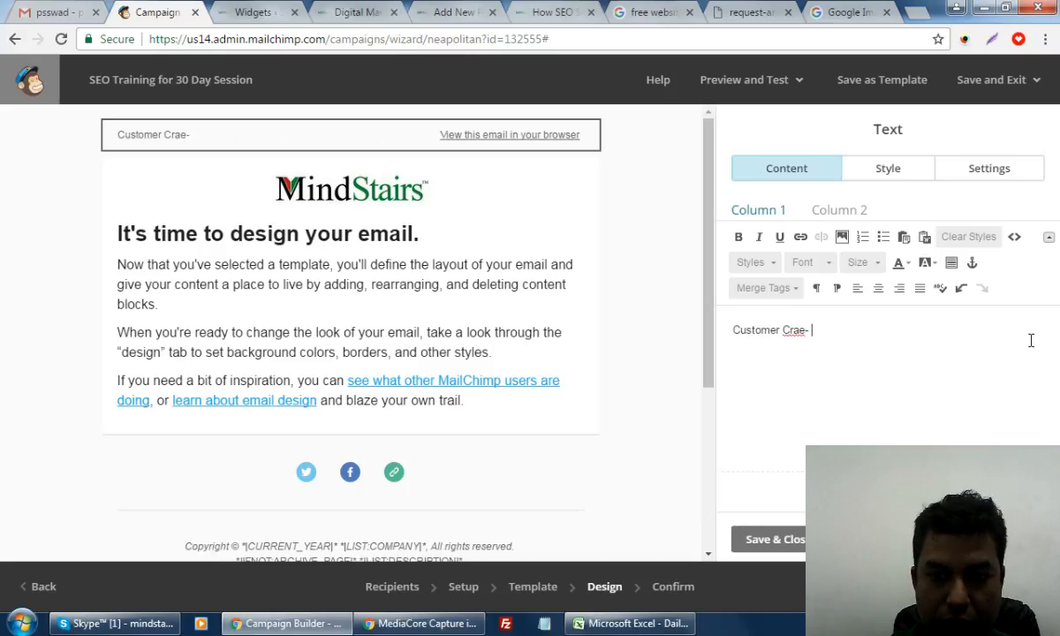
pyautogui.press('BackSpace')
pyautogui.press('BackSpace')
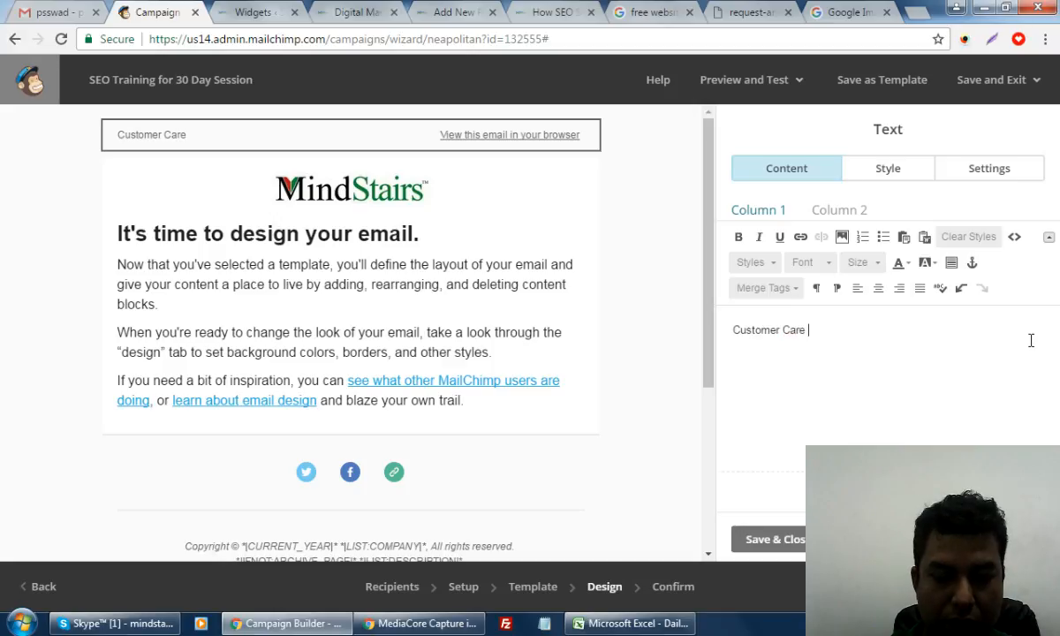
pyautogui.write('are - 22222222')
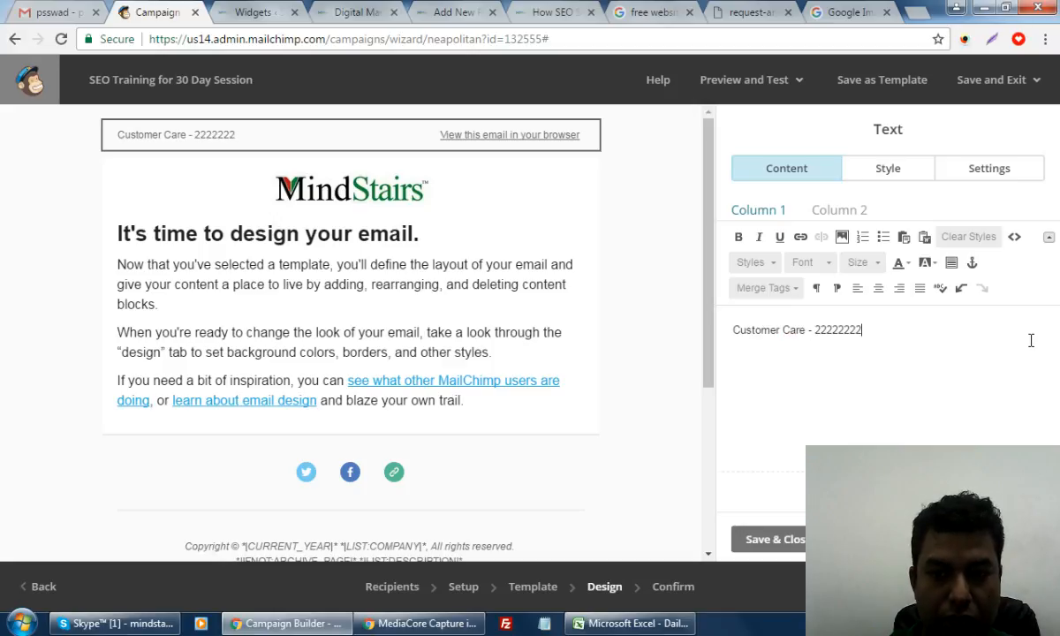
pyautogui.write('2 | ')
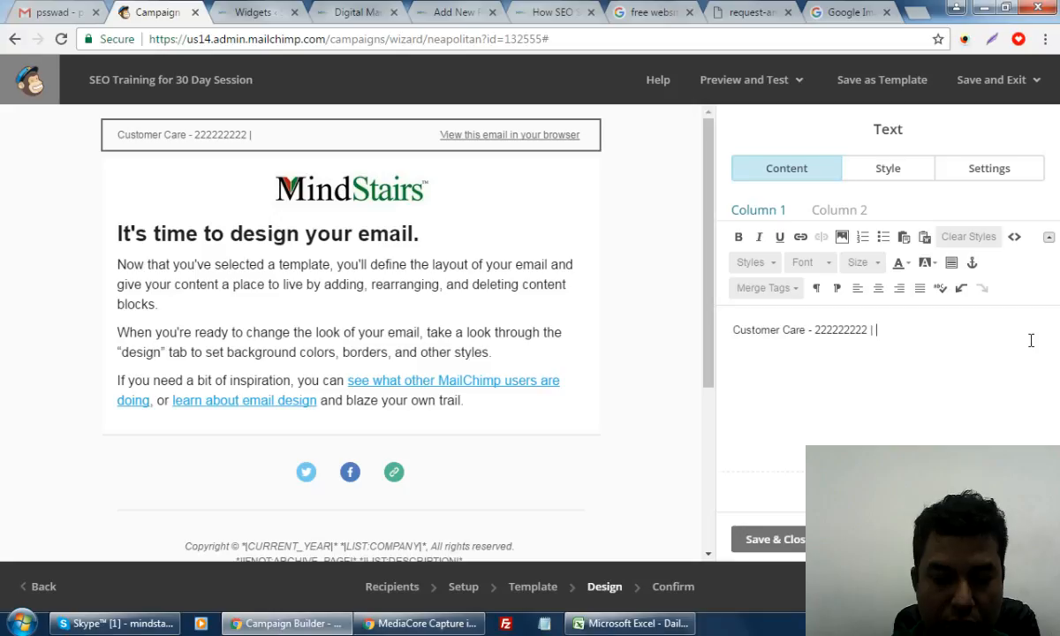
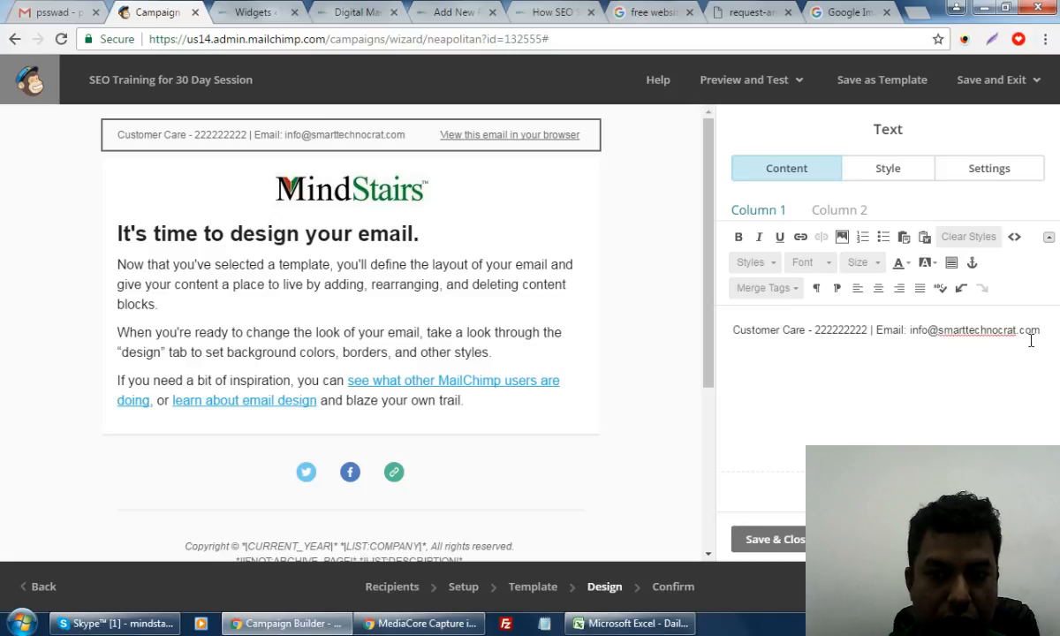
pyautogui.click(759, 539)
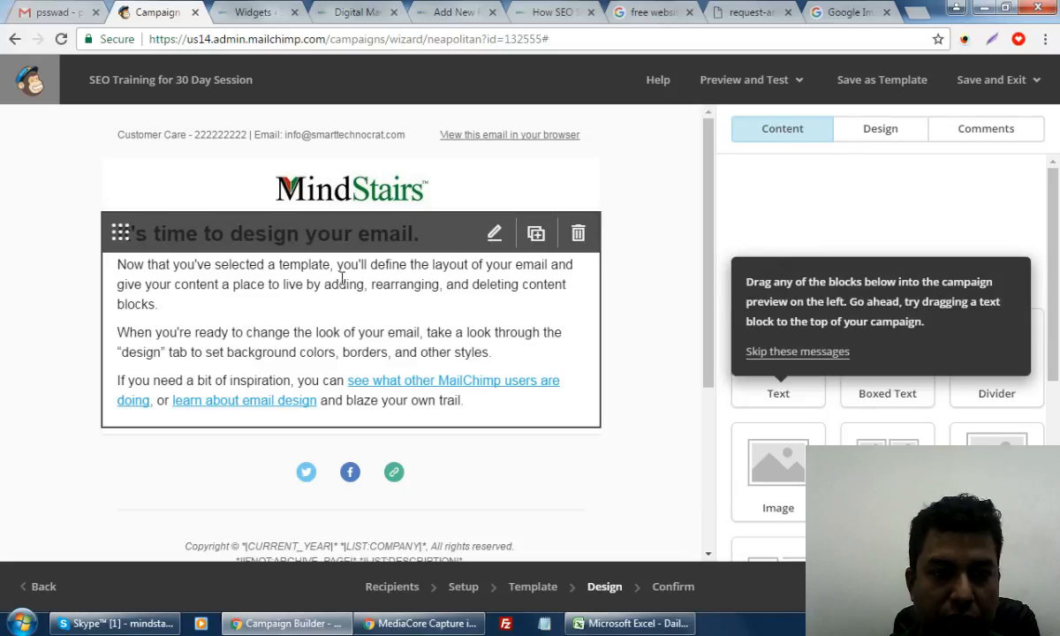
# Open the email's heading text block in the Text editor
pyautogui.click(496, 235)
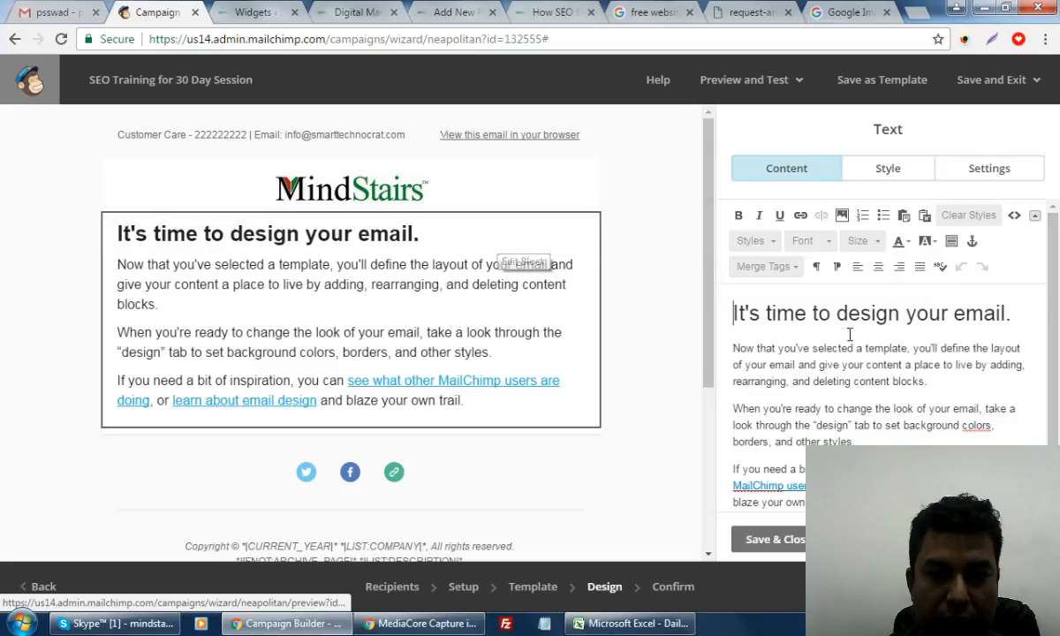
pyautogui.scroll(-1, 840, 355)
pyautogui.scroll(1, 840, 355)
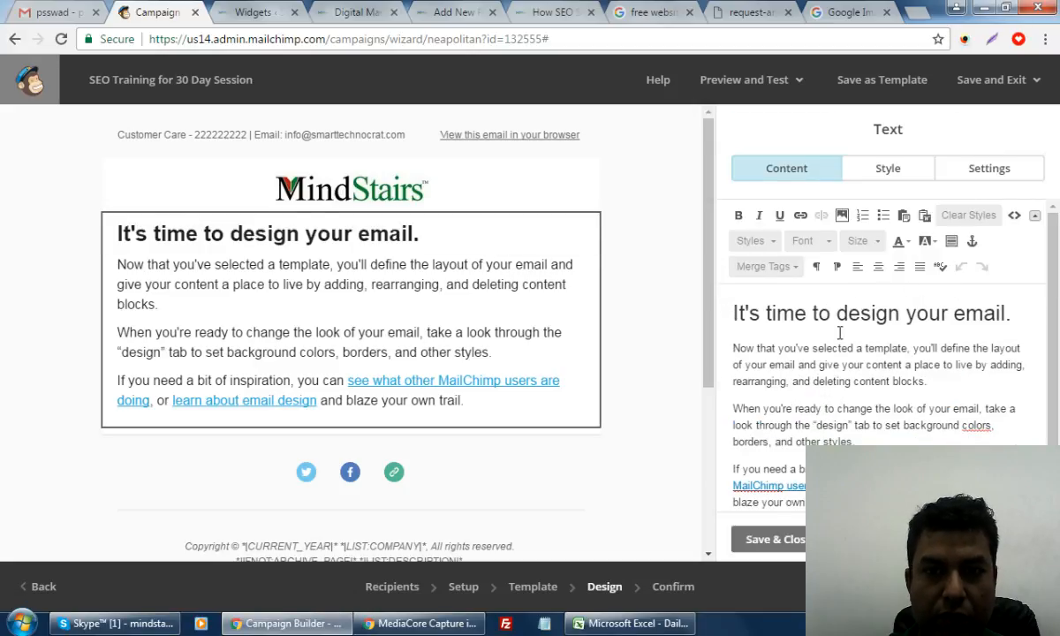
# Close the request-analysis image tab and go back to the Campaign Builder tab
pyautogui.click(552, 10)
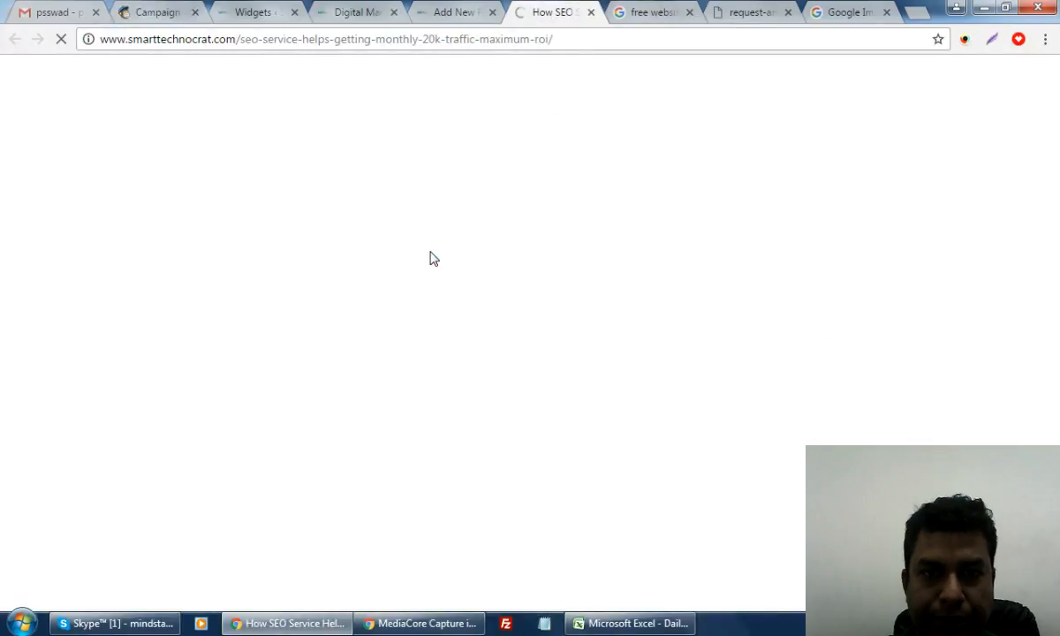
pyautogui.click(747, 13)
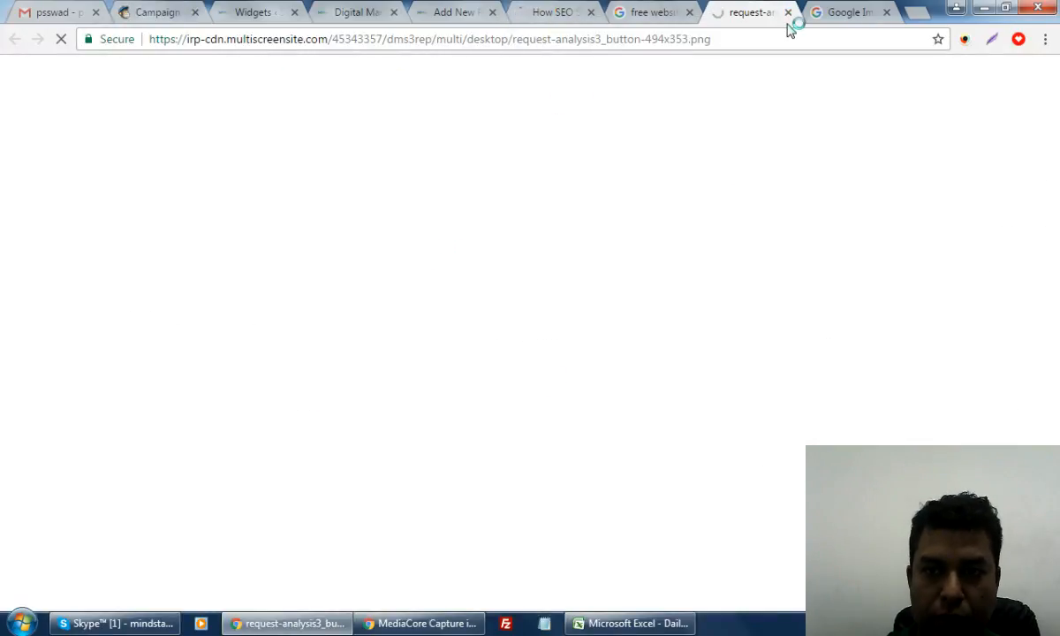
pyautogui.click(788, 12)
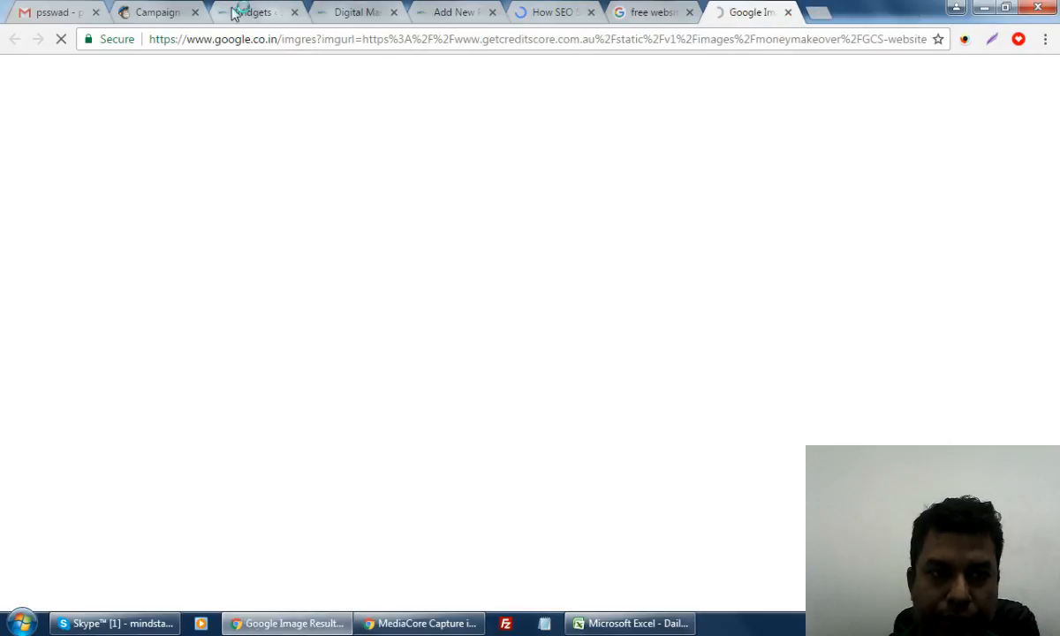
pyautogui.click(359, 12)
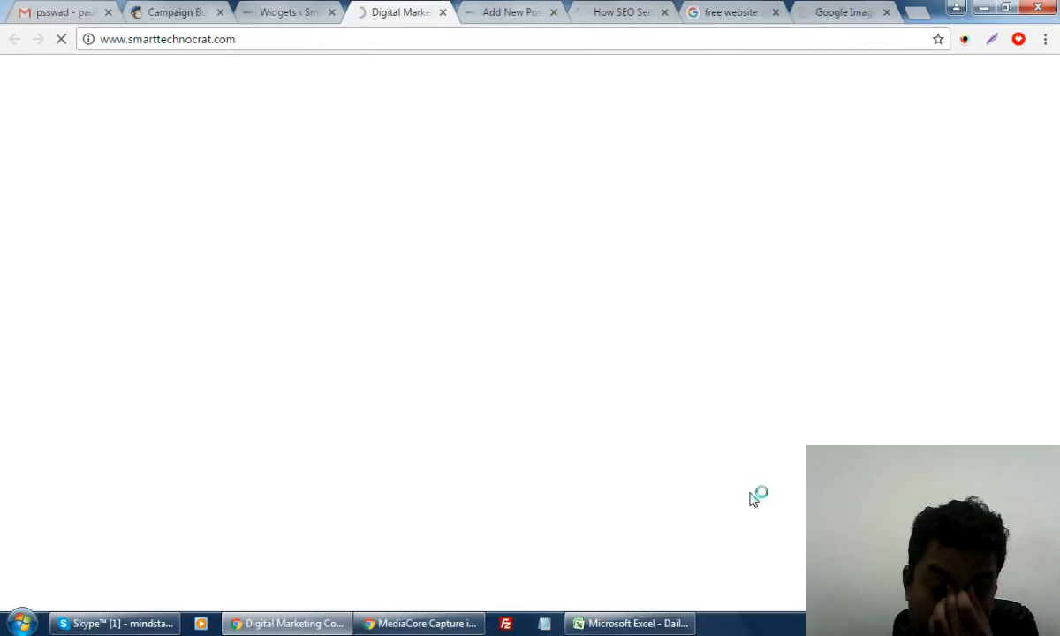
pyautogui.click(619, 13)
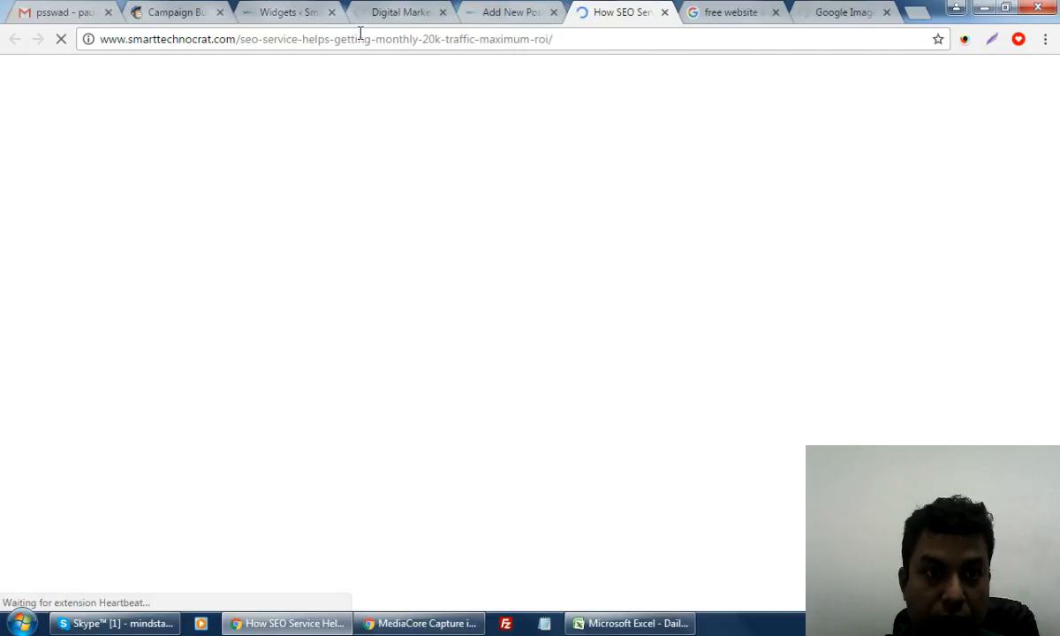
pyautogui.click(205, 9)
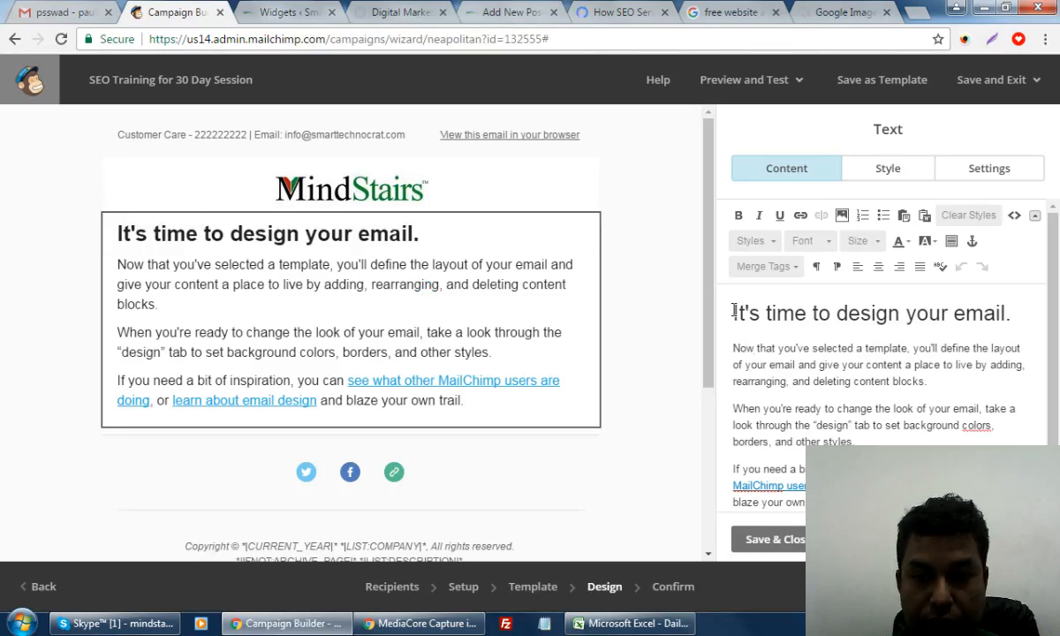
# Replace 'It's time to design your email.' with the heading 'Book a Domain Name with Branding'
pyautogui.moveTo(733, 311); pyautogui.dragTo(1022, 311)
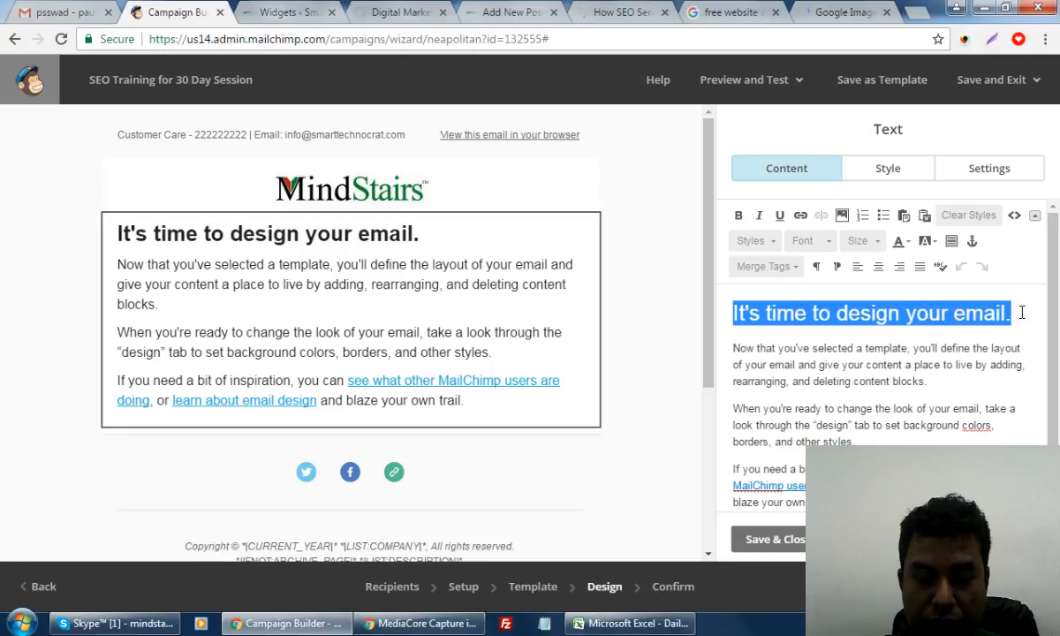
pyautogui.write('Str')
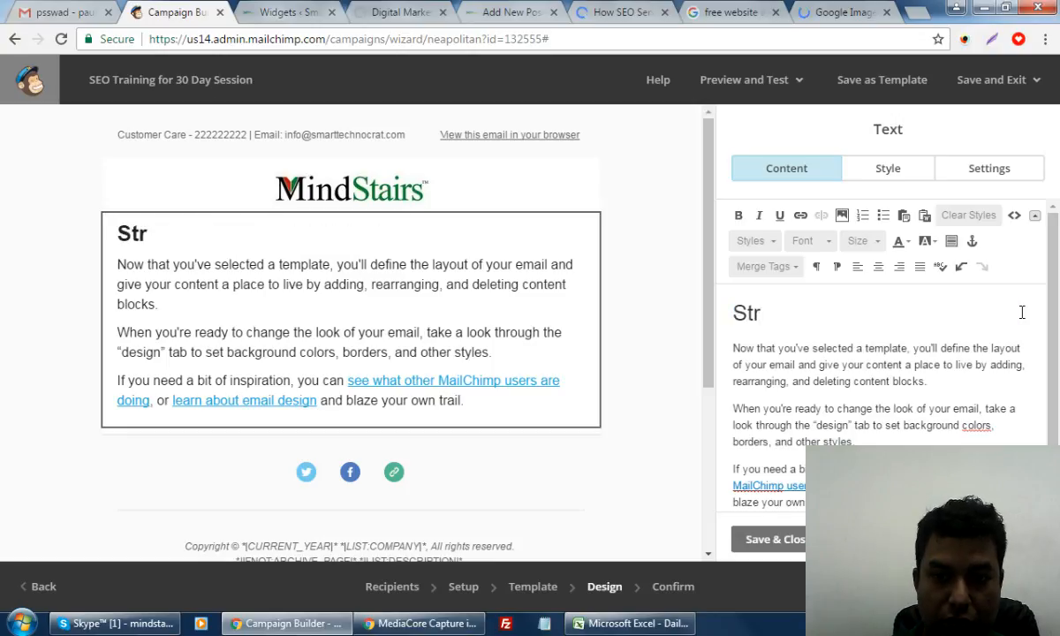
pyautogui.press('BackSpace')
pyautogui.press('BackSpace')
pyautogui.press('BackSpace')
pyautogui.write('Bo')
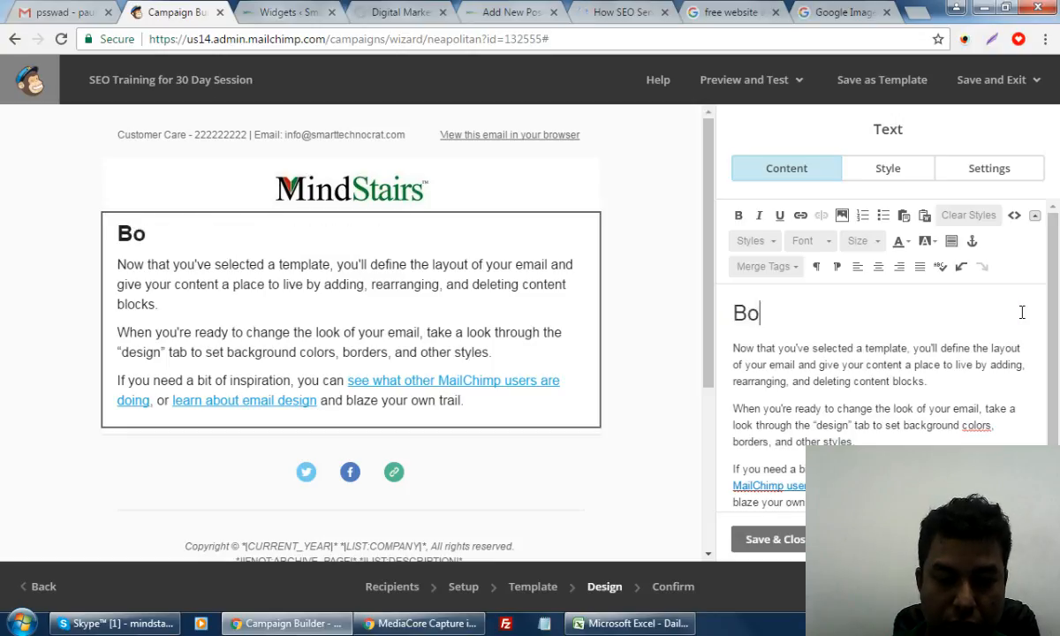
pyautogui.write('ok a Domain name')
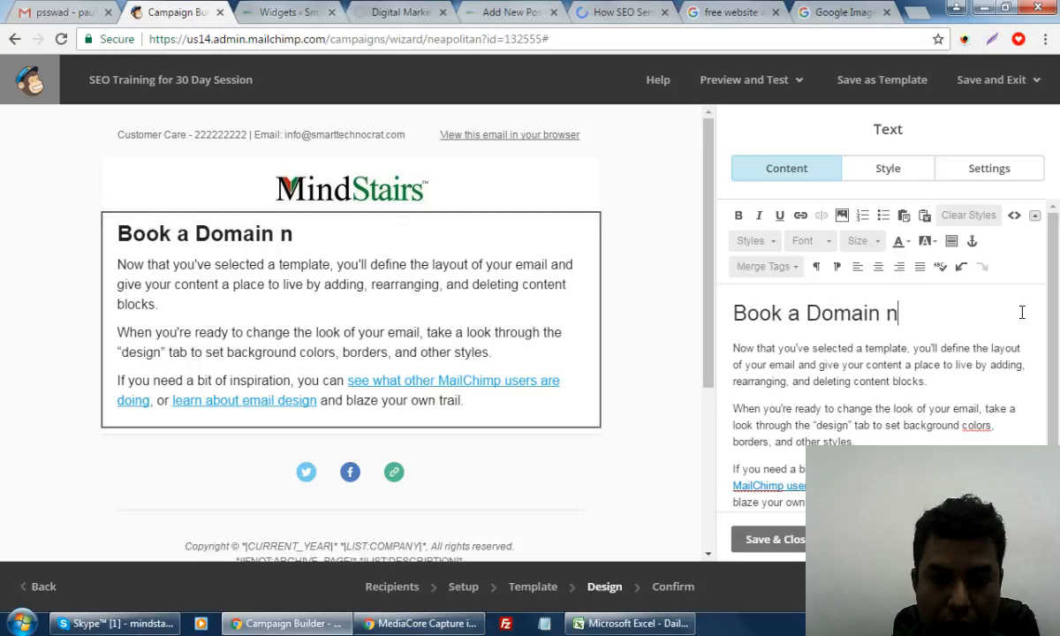
pyautogui.press('BackSpace')
pyautogui.press('BackSpace')
pyautogui.press('BackSpace')
pyautogui.press('BackSpace')
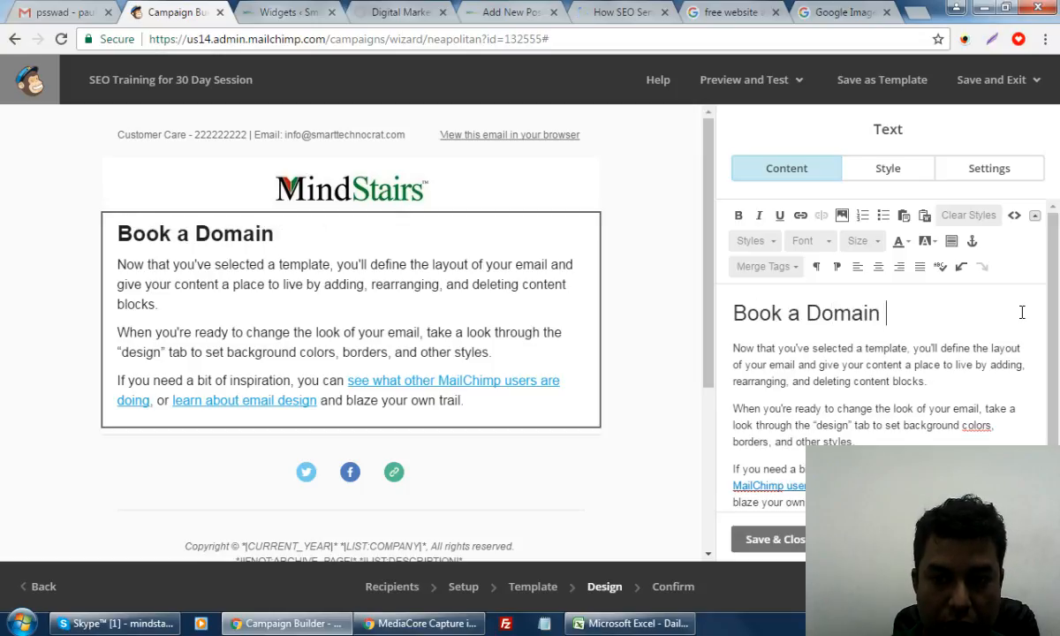
pyautogui.write('Name')
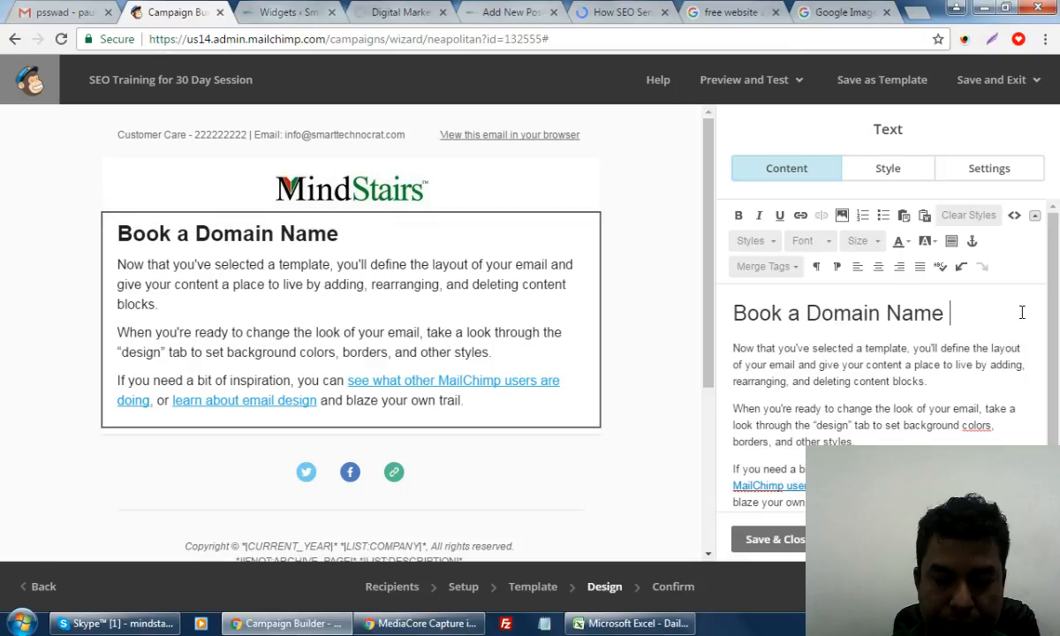
pyautogui.write(' with')
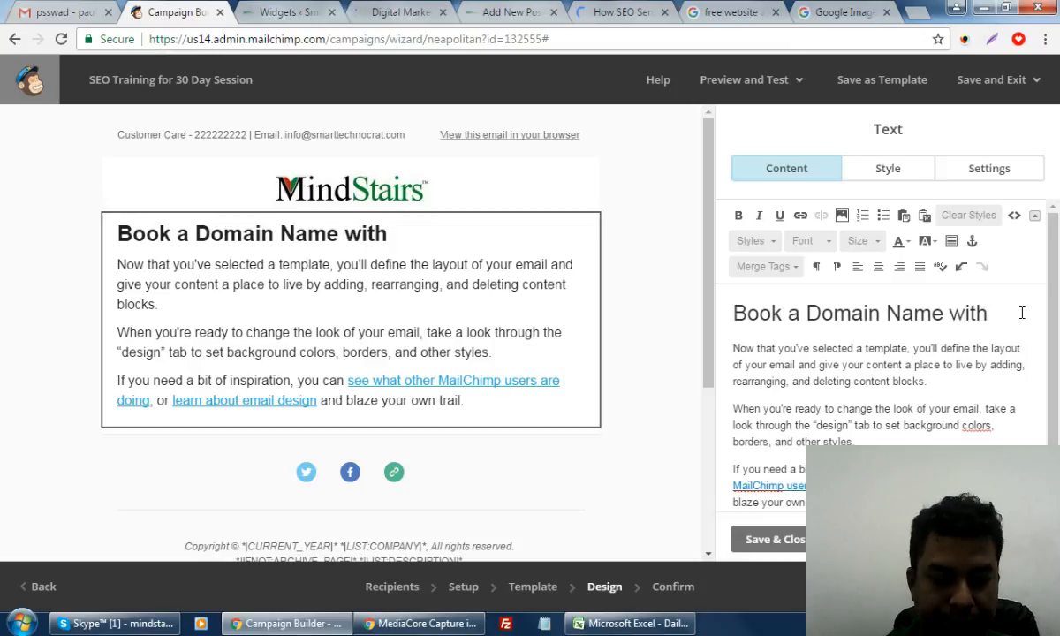
pyautogui.write(' Branding')
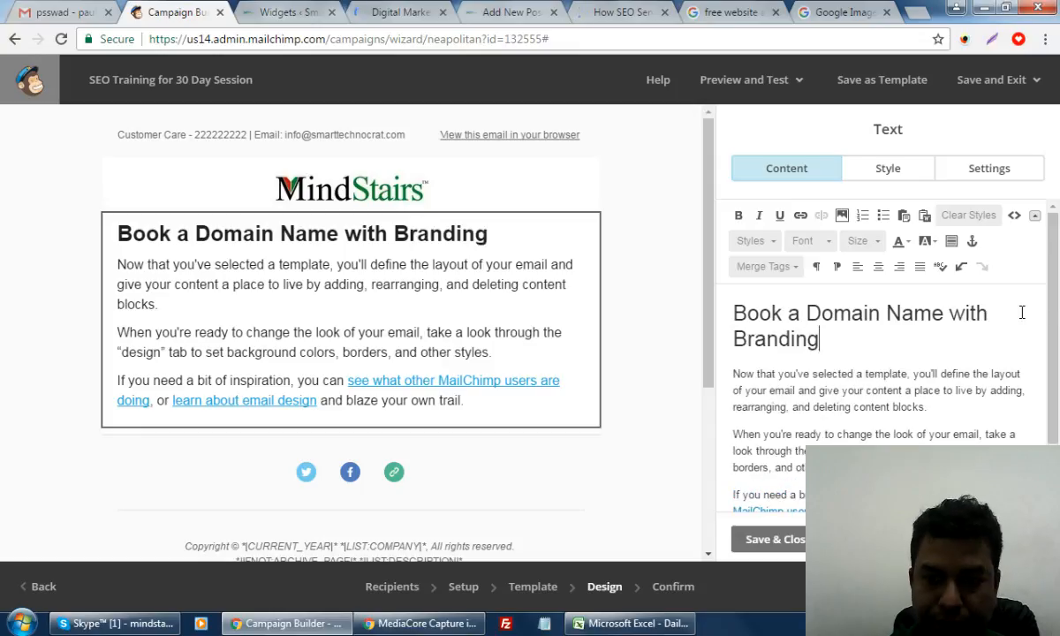
pyautogui.click(742, 406)
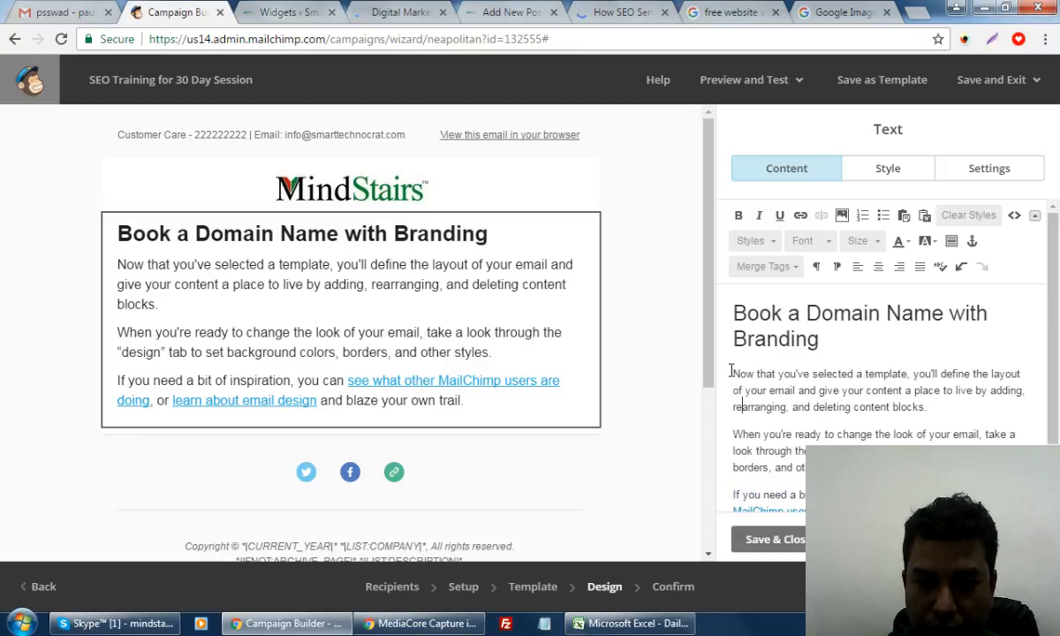
# Copy the blog's 'SEO stands for search engine optimization' paragraph and paste it over the placeholder body text
pyautogui.moveTo(731, 372); pyautogui.dragTo(848, 456)
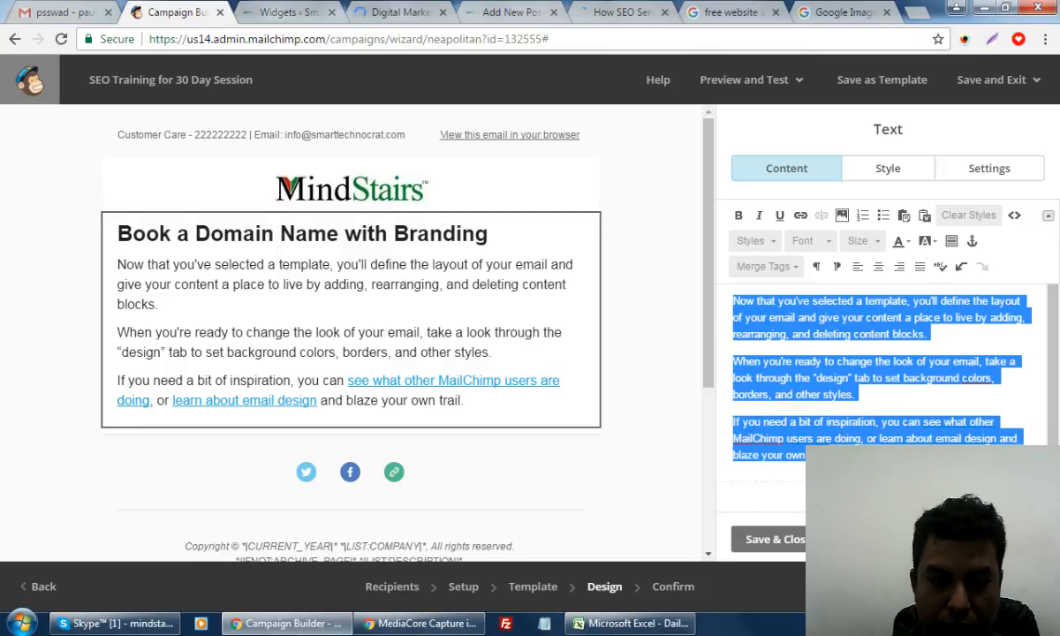
pyautogui.click(622, 11)
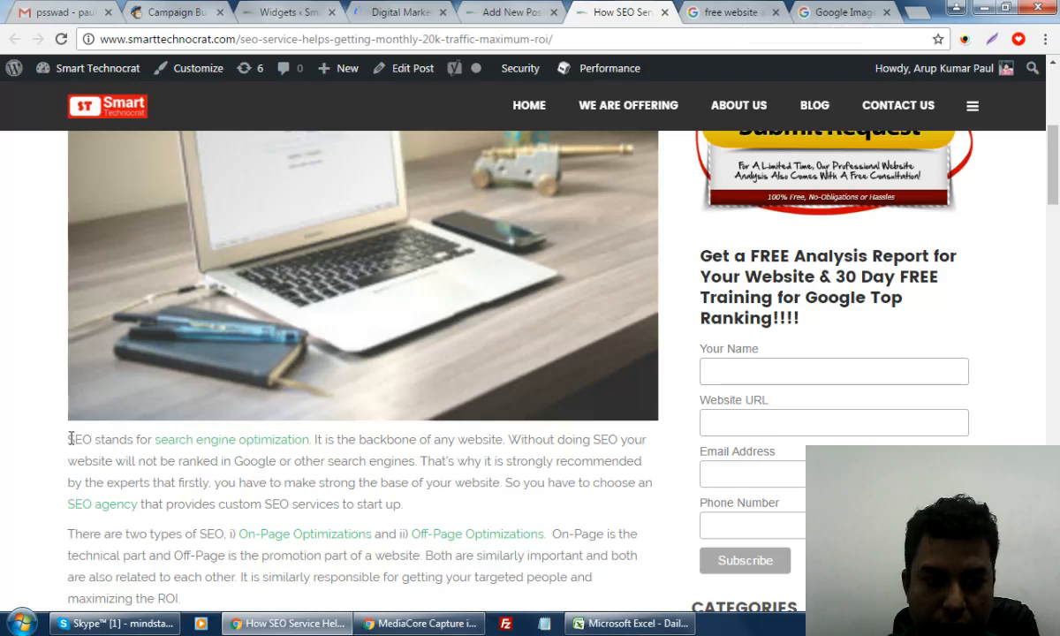
pyautogui.moveTo(300, 483); pyautogui.dragTo(426, 502)
pyautogui.hotkey('ctrl', 'c')
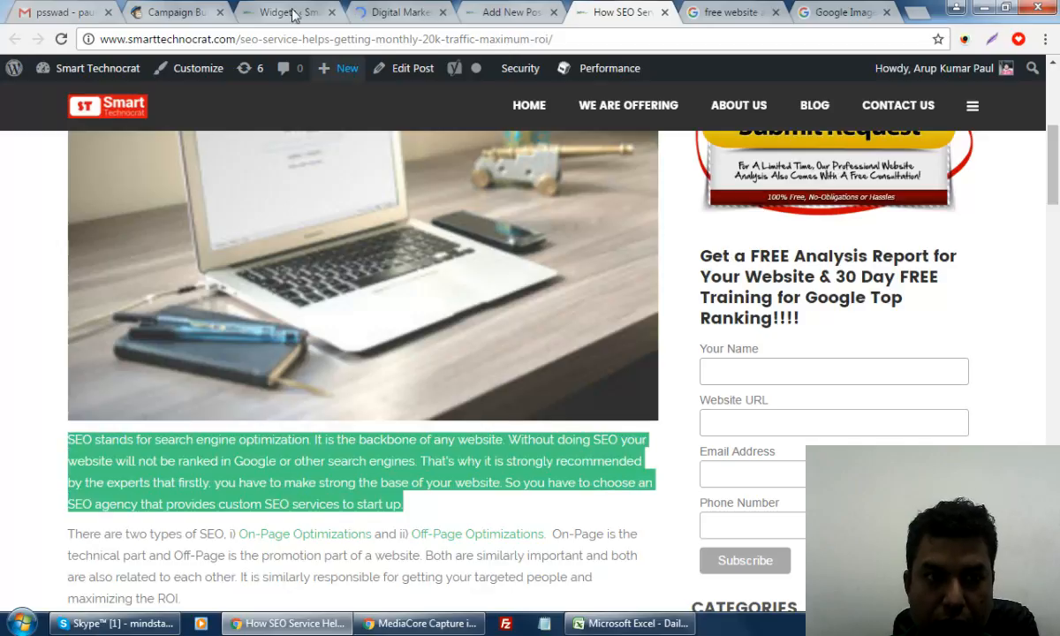
pyautogui.click(180, 10)
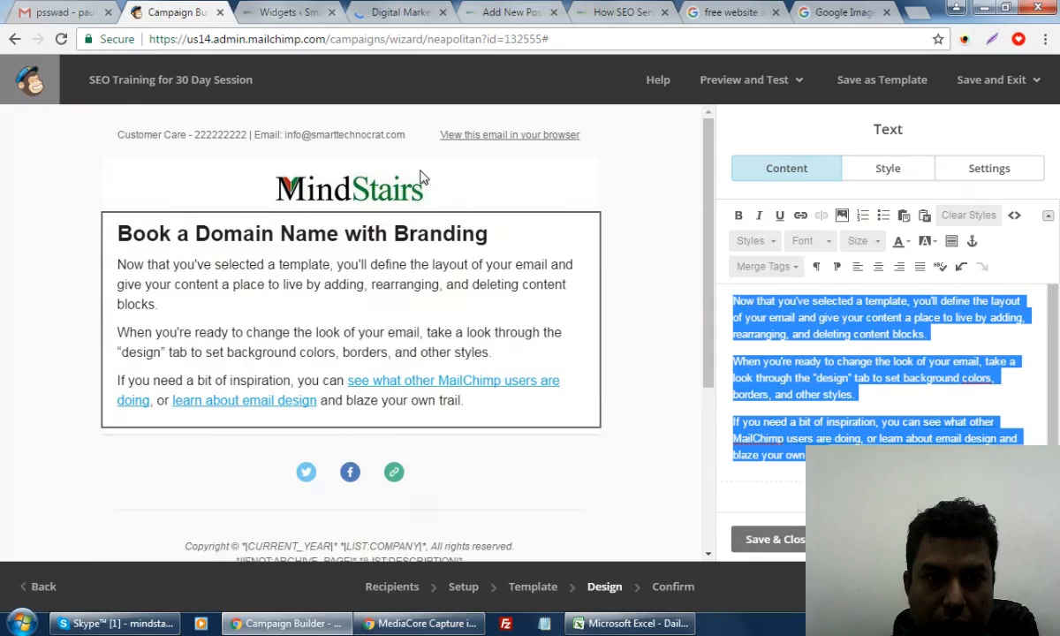
pyautogui.click(866, 356)
pyautogui.moveTo(847, 458); pyautogui.dragTo(734, 301)
pyautogui.hotkey('ctrl', 'v')
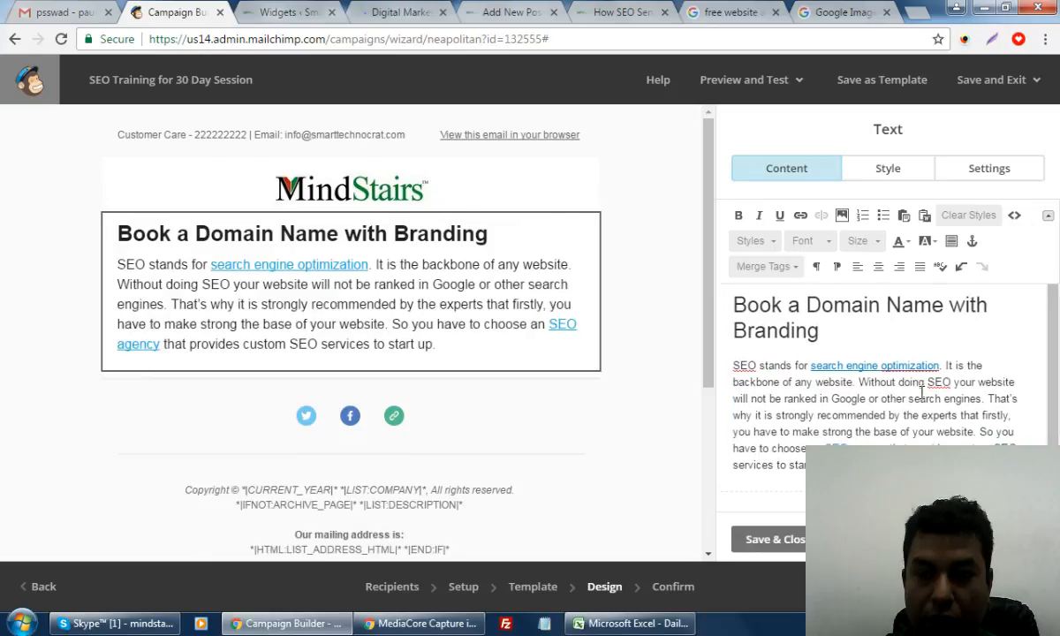
# Save the text block, then append the company's Twitter username to the Social Follow Twitter URL
pyautogui.click(770, 540)
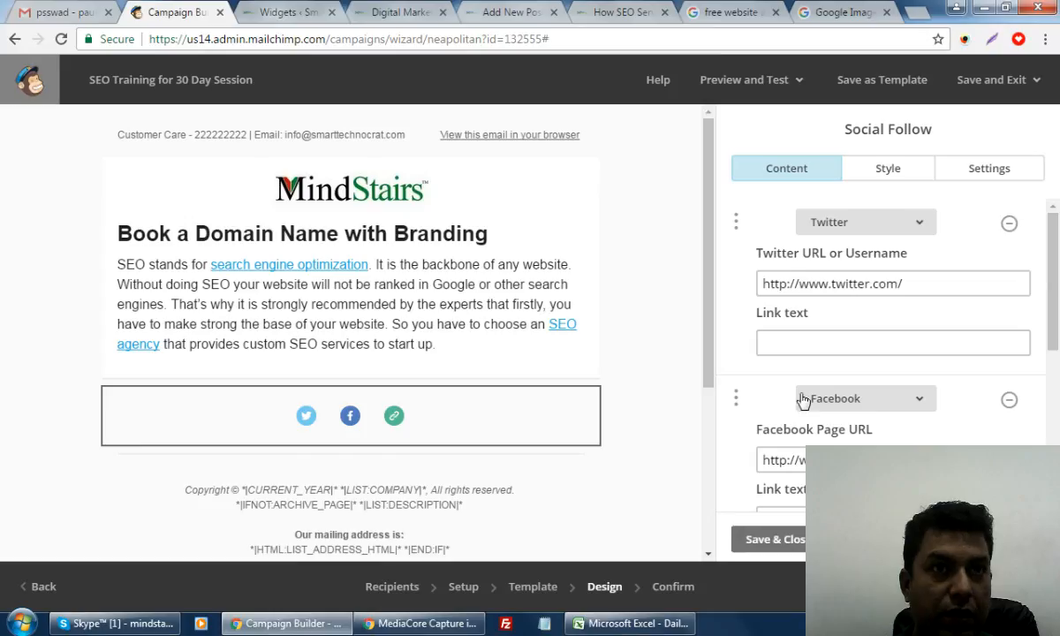
pyautogui.click(930, 285)
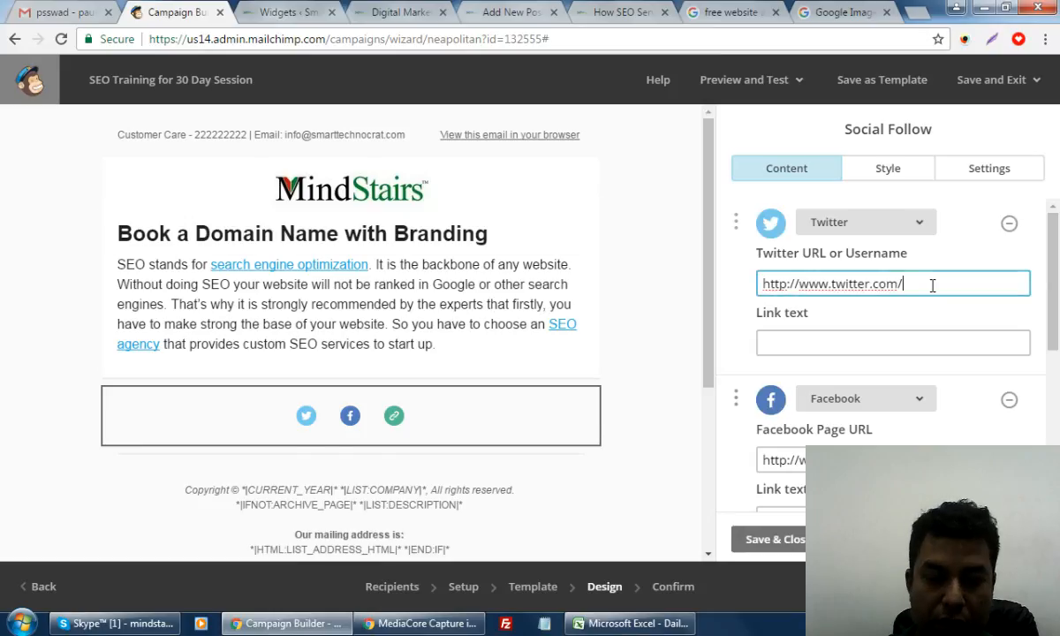
pyautogui.write('bi')
pyautogui.press('BackSpace')
pyautogui.press('BackSpace')
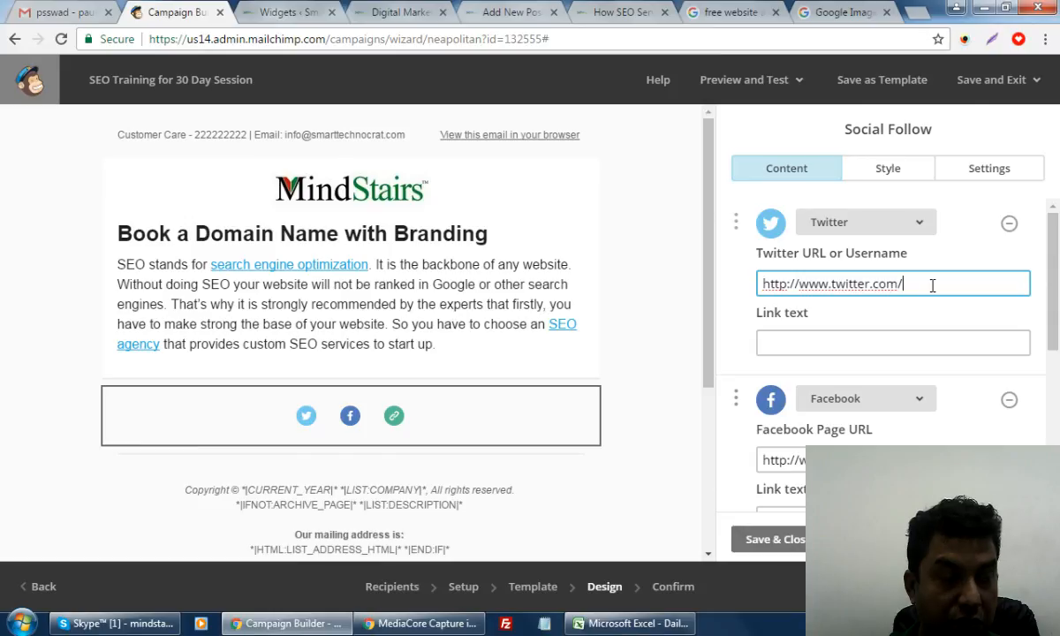
pyautogui.write('bidyutji')
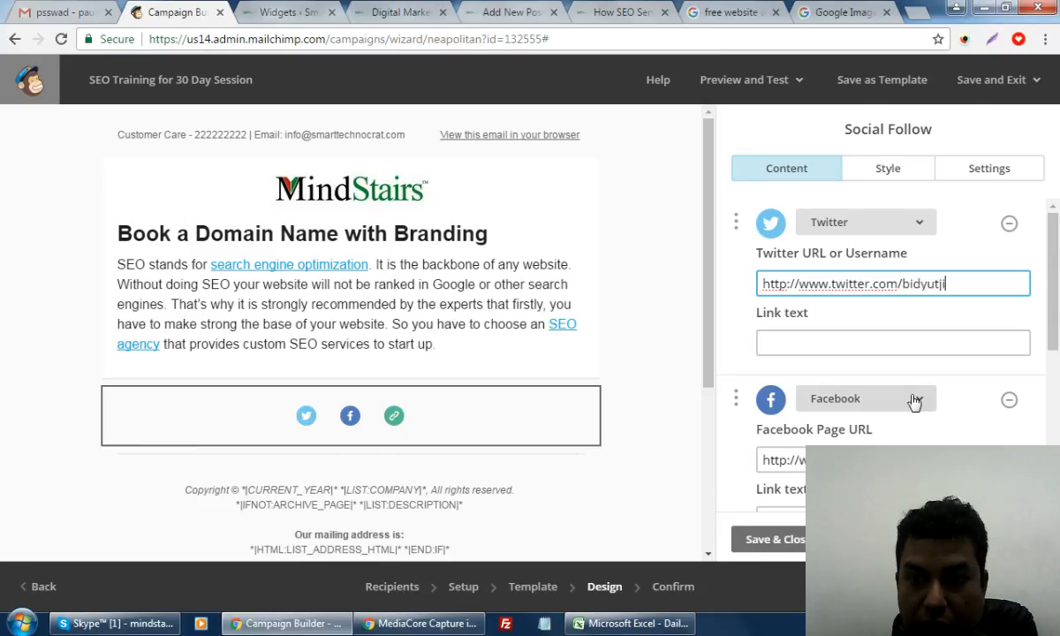
pyautogui.click(771, 545)
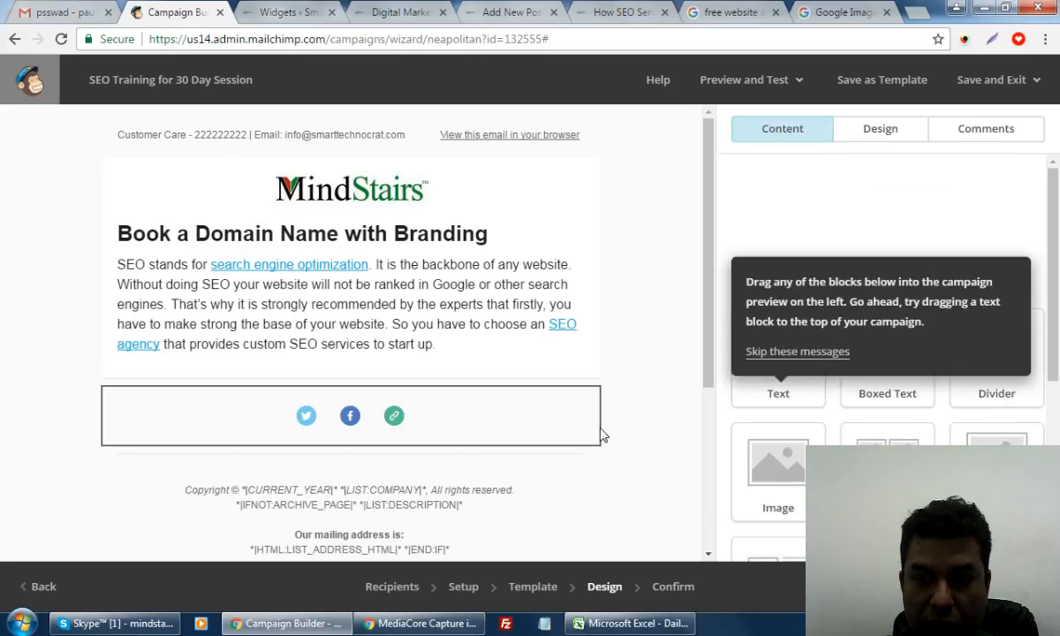
# Review the finished email design and advance from Design to the Confirm step
pyautogui.scroll(-3, 487, 439)
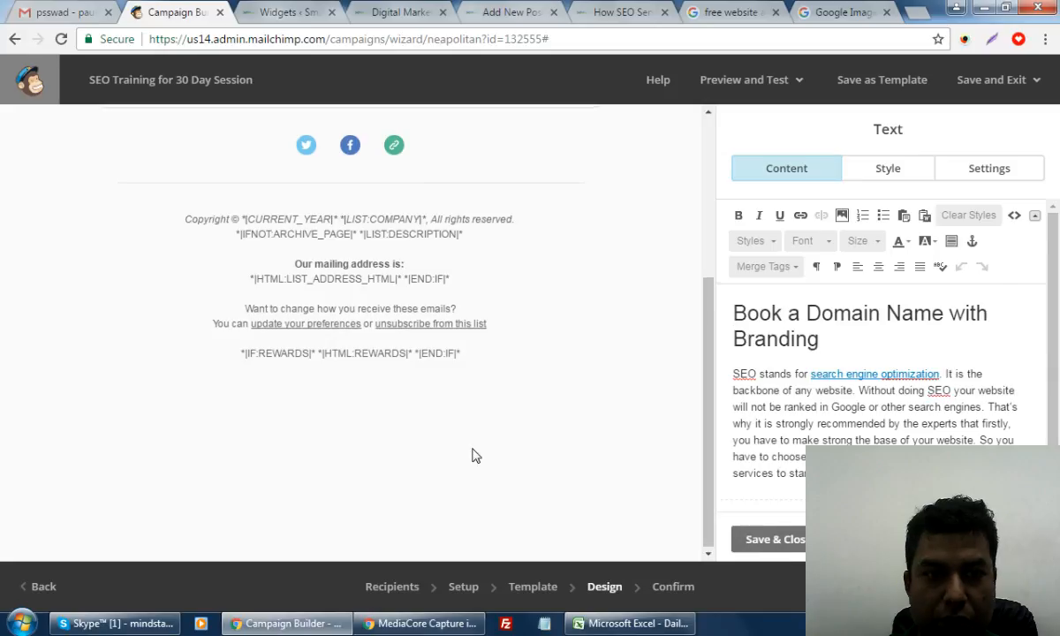
pyautogui.scroll(3, 474, 454)
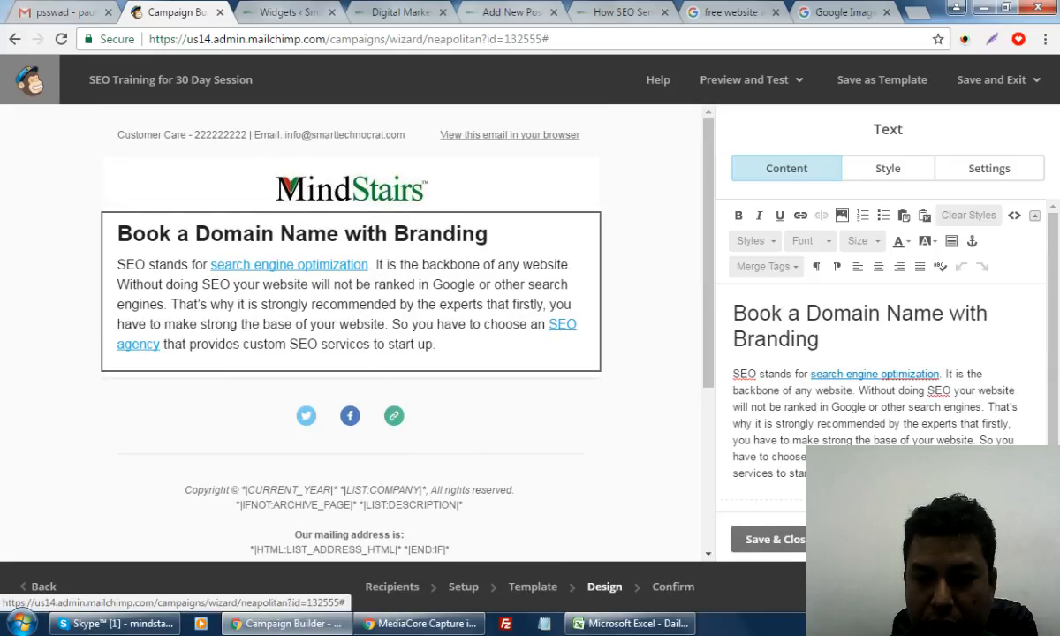
pyautogui.click(1020, 587)
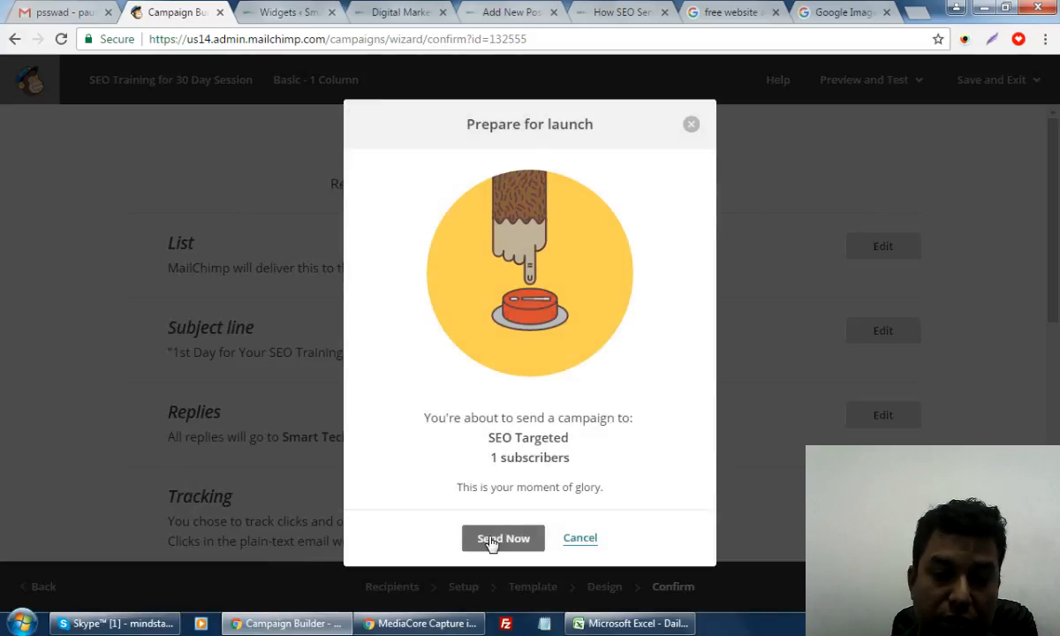
# Send the campaign now to the SEO Targeted list's 1 subscriber
pyautogui.click(491, 541)
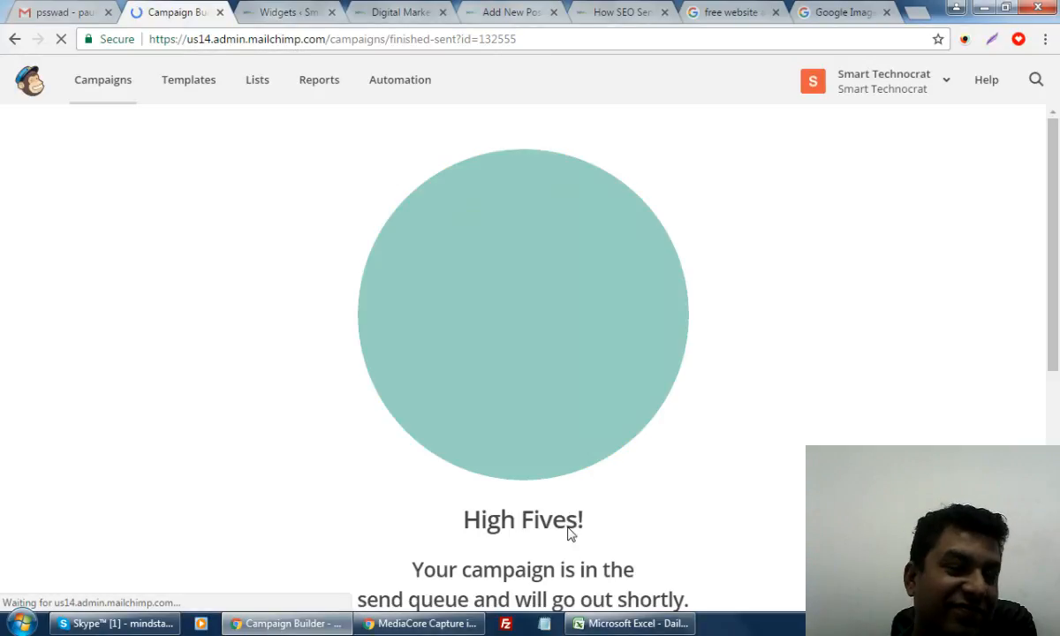
pyautogui.scroll(-5, 930, 426)
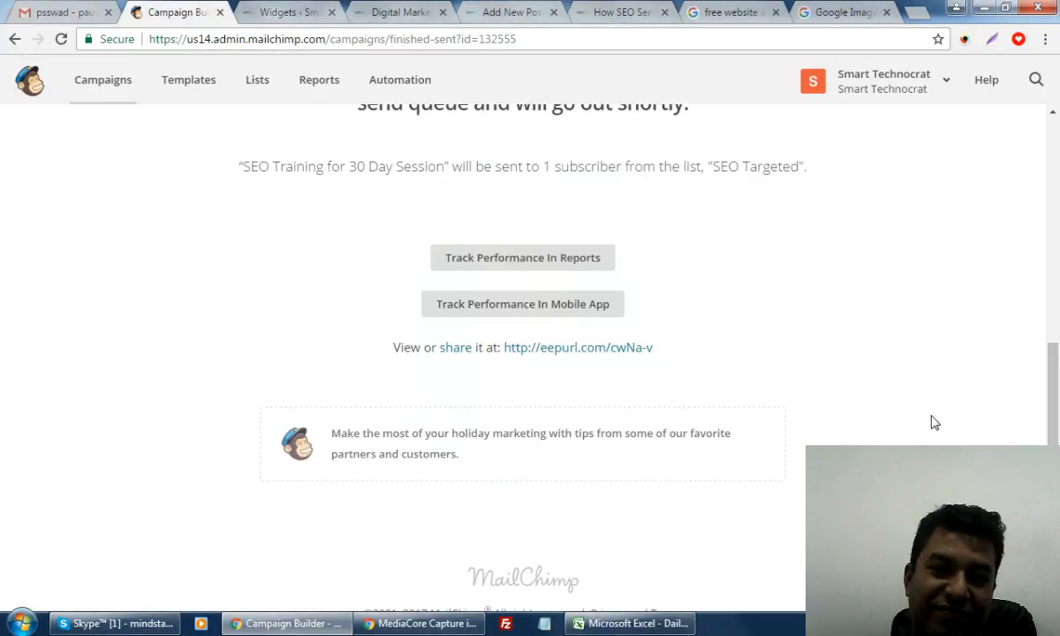
pyautogui.scroll(4, 932, 426)
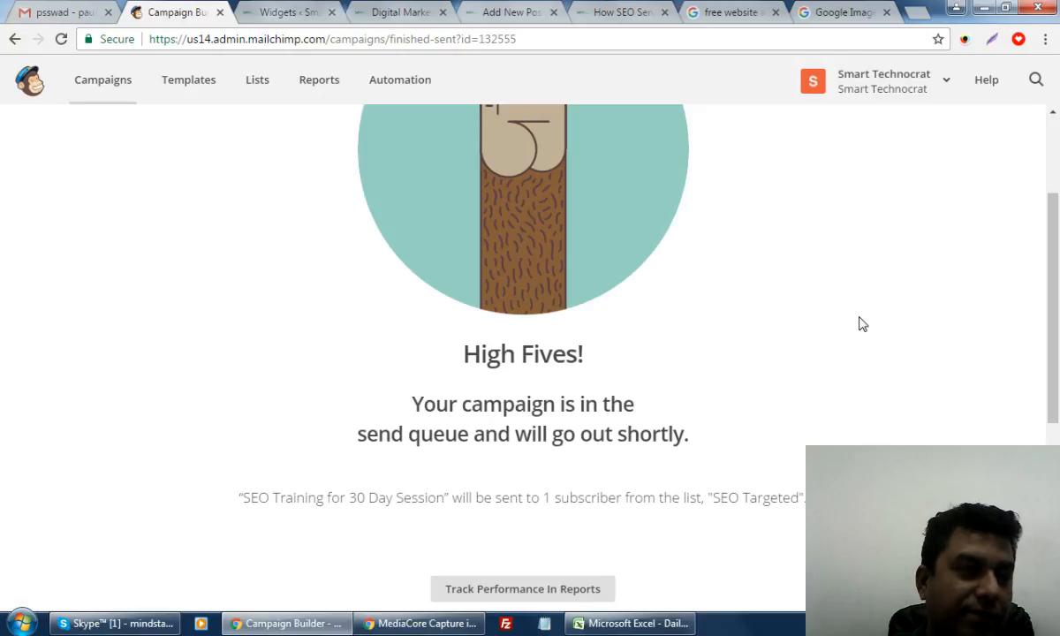
pyautogui.scroll(1, 861, 324)
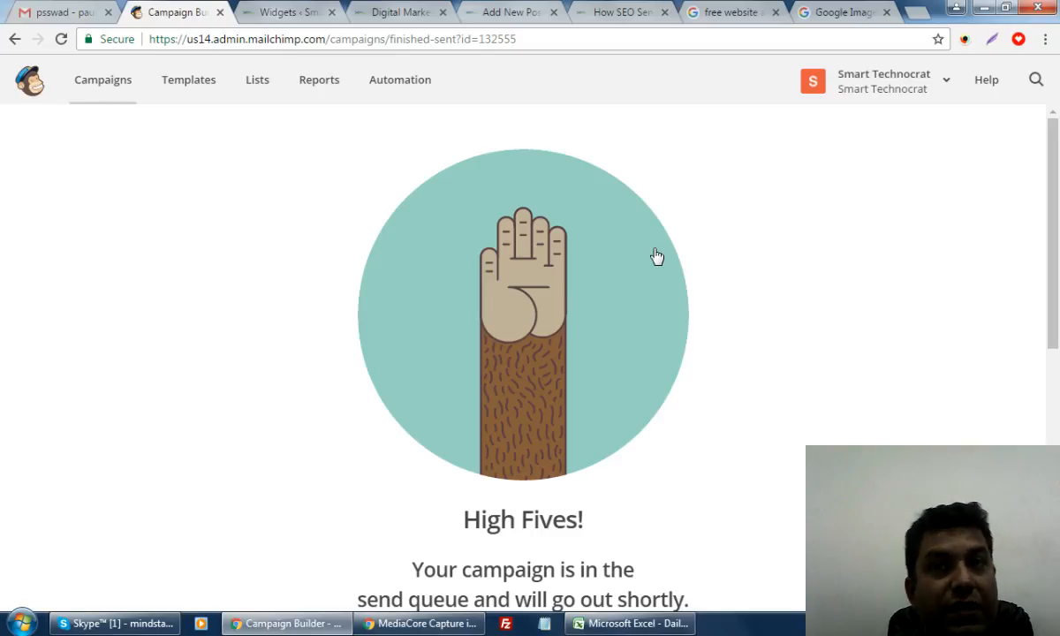
# Go to the Automation section from the top navigation bar
pyautogui.click(402, 86)
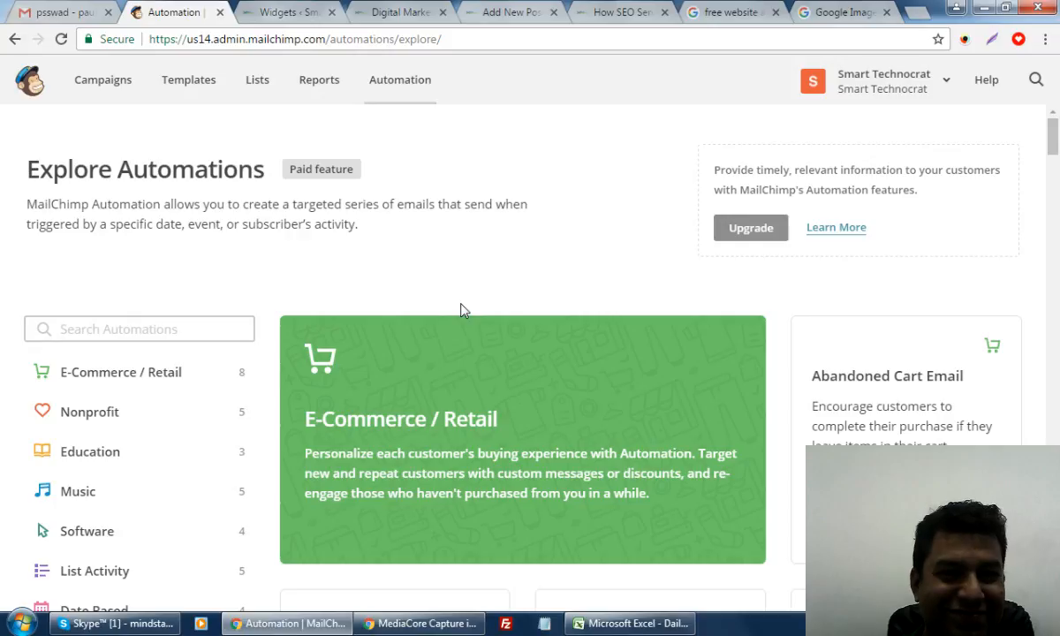
# Scroll through the E-Commerce, Nonprofit and Education automation templates, then back to the top
pyautogui.scroll(-3, 460, 310)
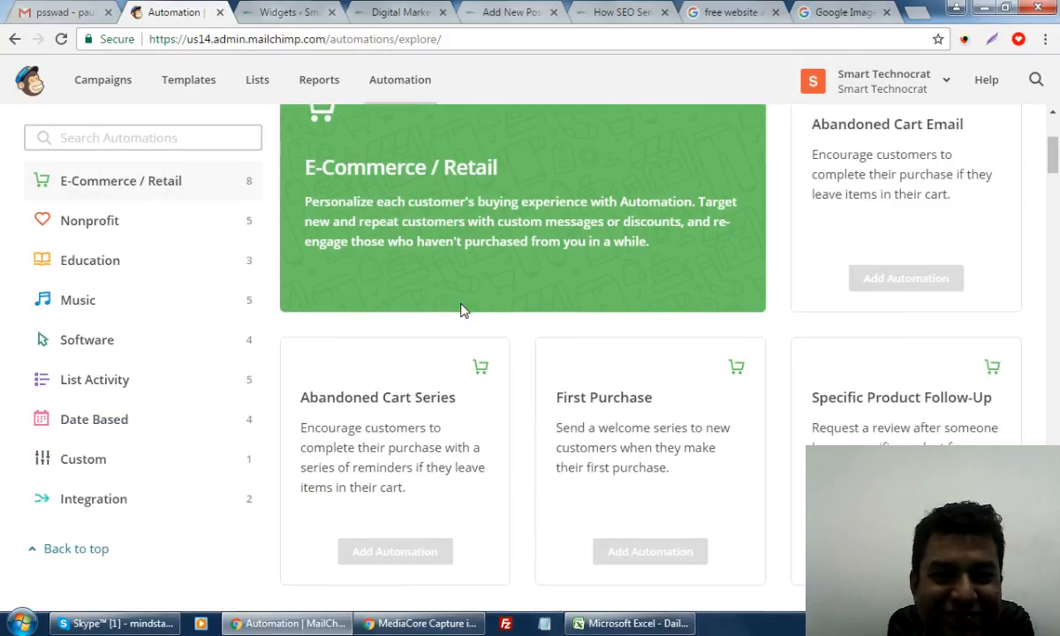
pyautogui.scroll(-3, 460, 310)
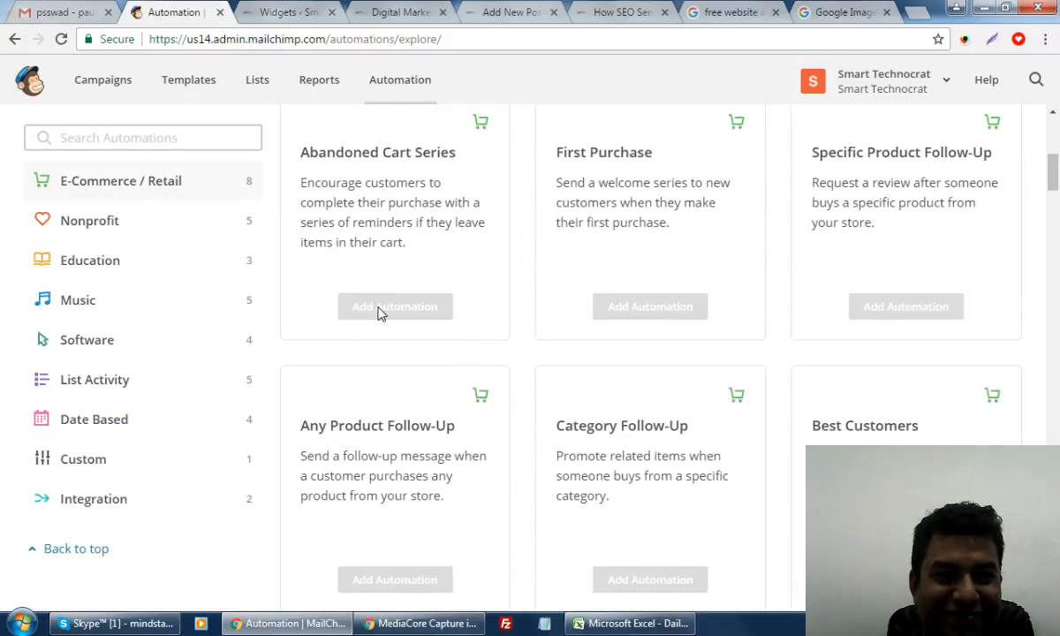
pyautogui.scroll(-10, 378, 314)
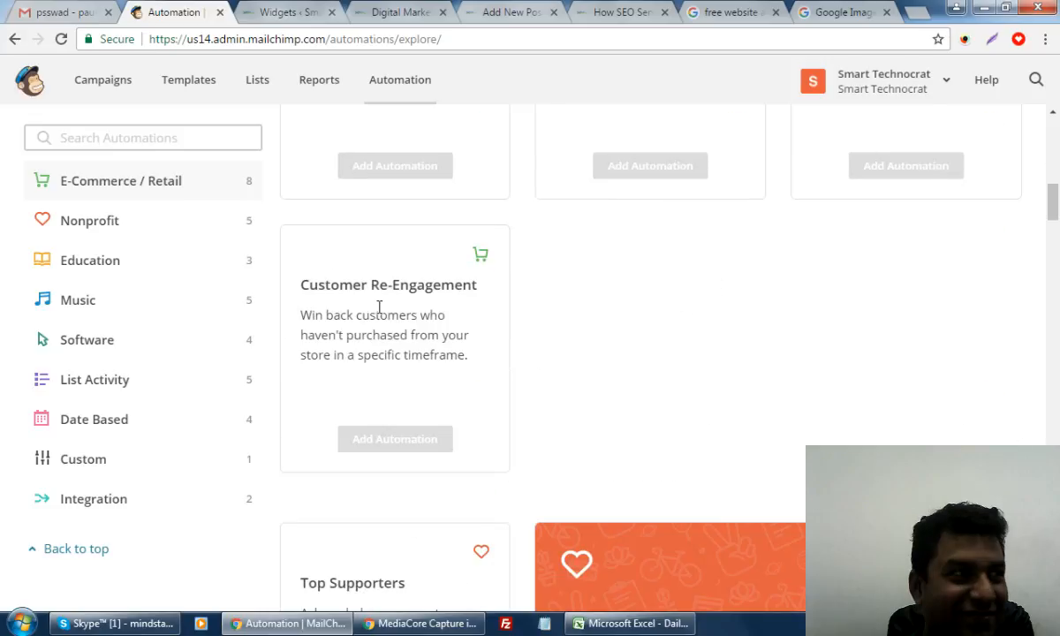
pyautogui.scroll(-3, 378, 314)
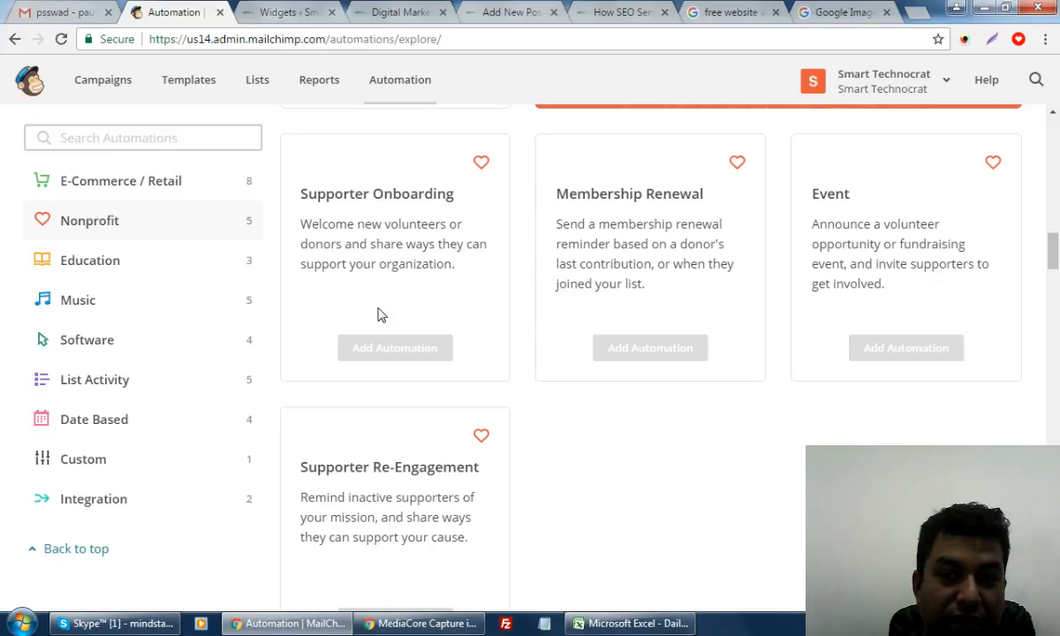
pyautogui.scroll(8, 380, 314)
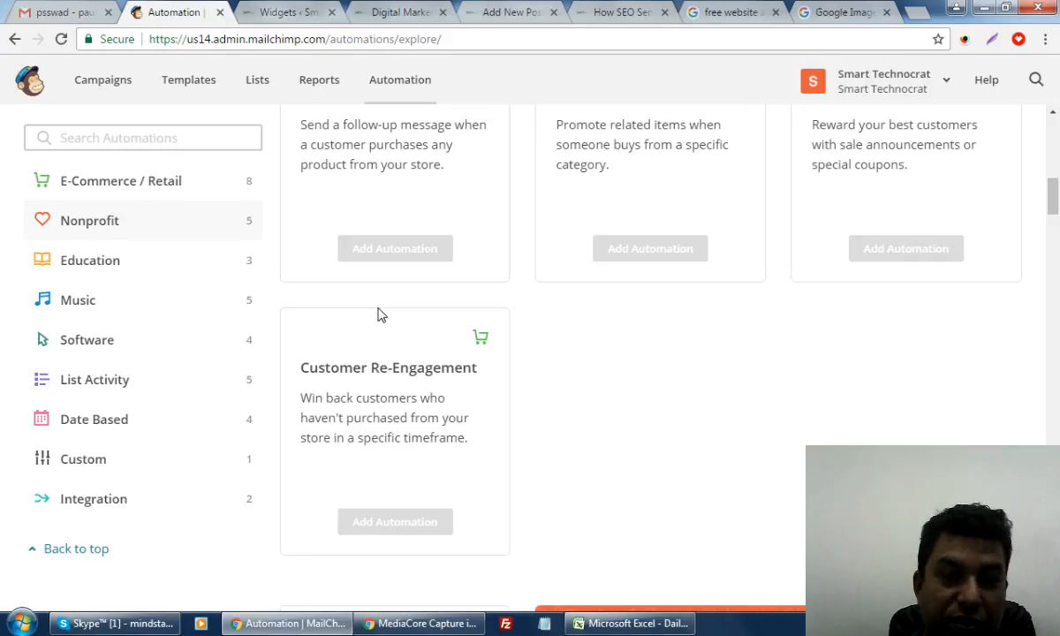
pyautogui.scroll(8, 724, 296)
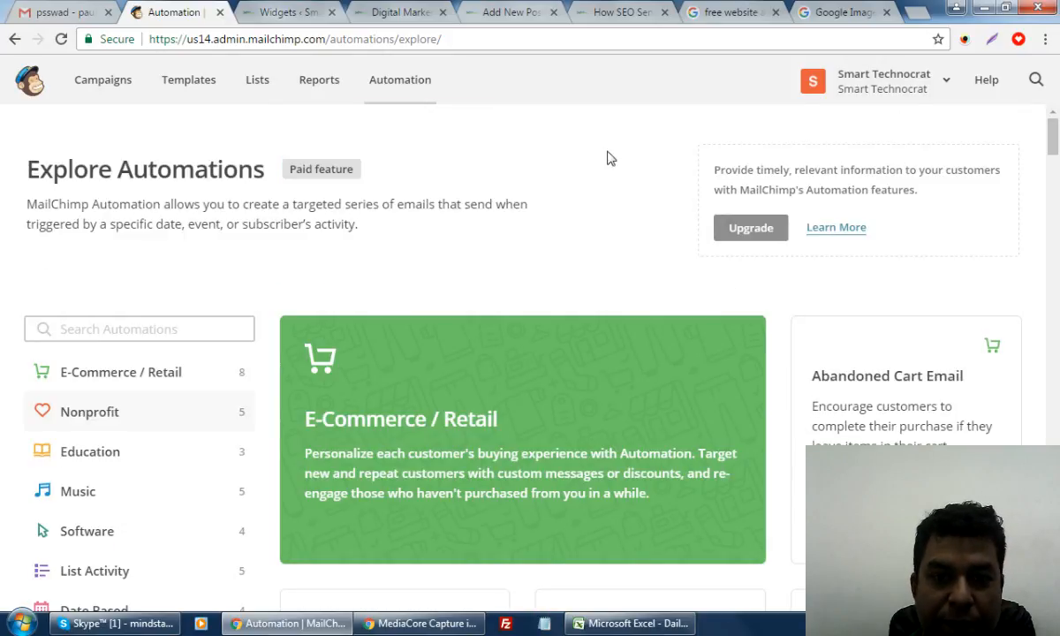
# Pass through the WordPress Widgets tab to the Google Images 'free website analysis' results
pyautogui.click(284, 11)
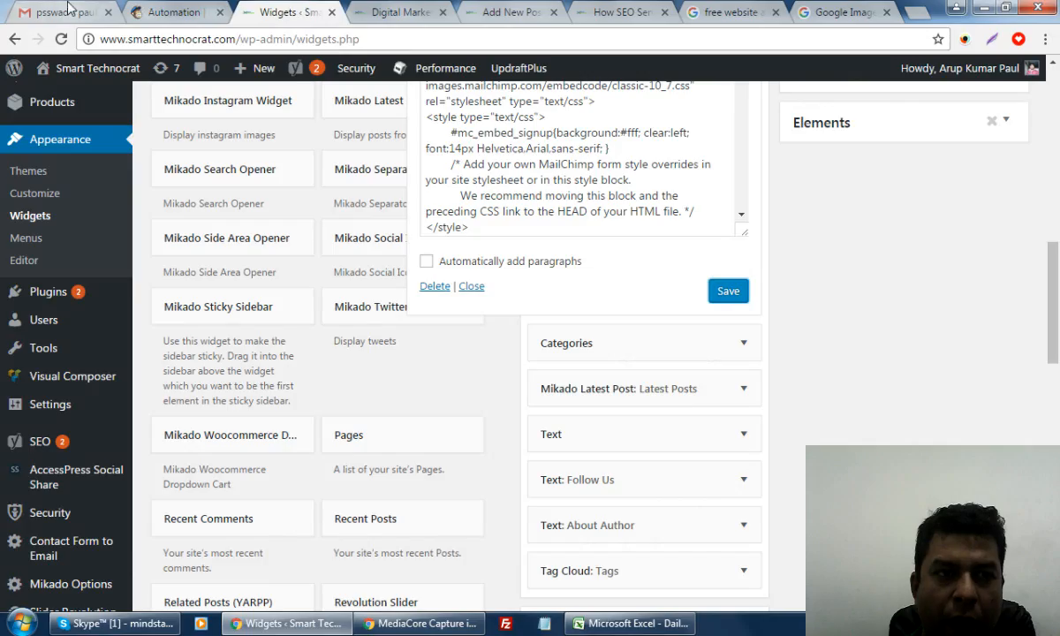
pyautogui.scroll(10, 883, 252)
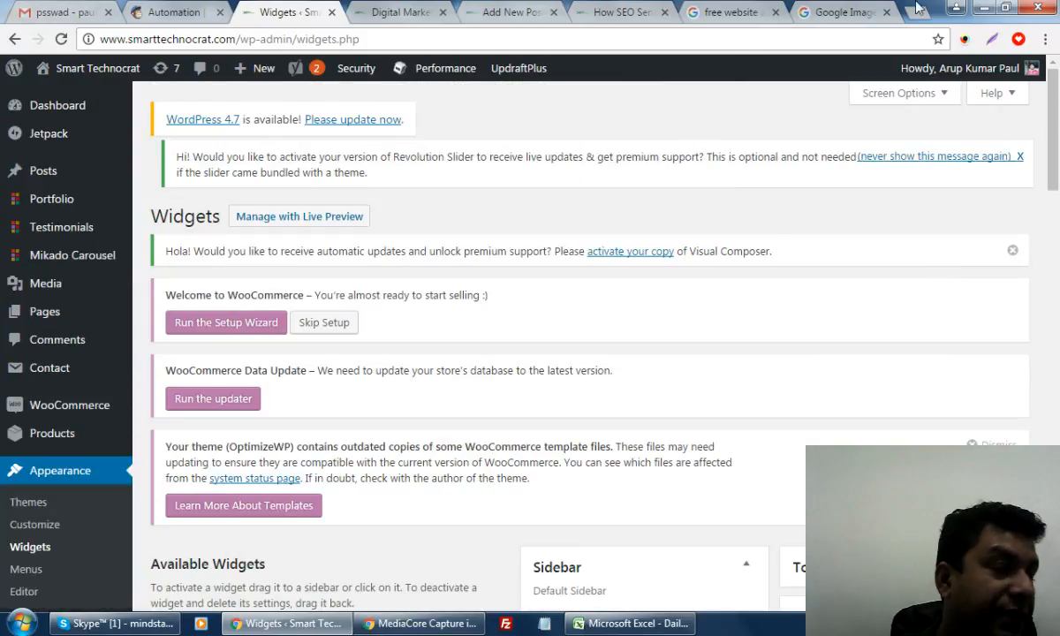
pyautogui.click(712, 12)
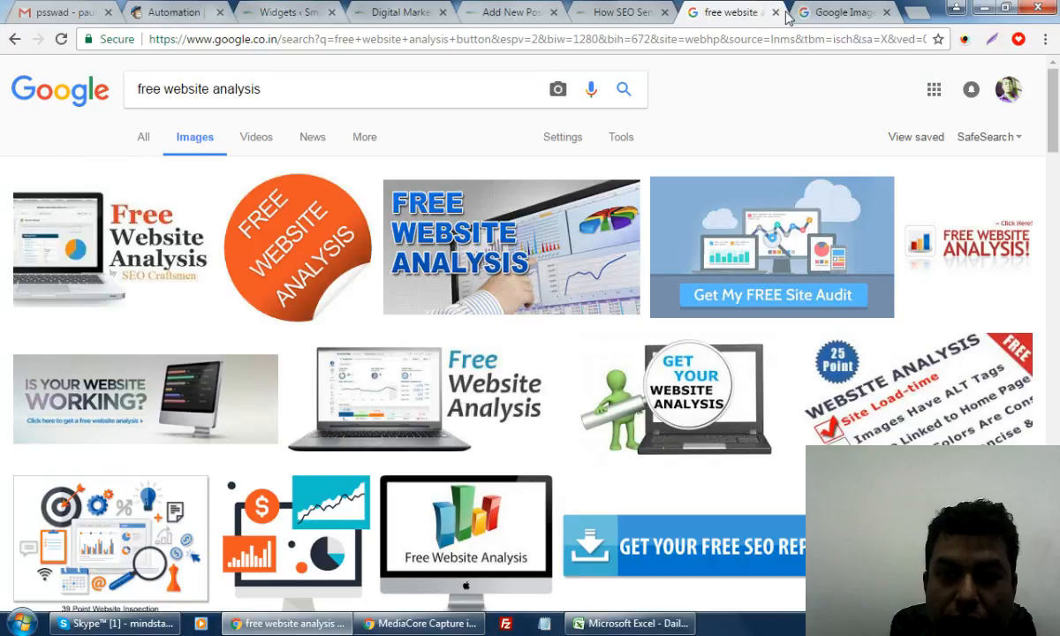
# Dismiss the screen recorder panel and return to the WordPress Add New Post draft
pyautogui.click(965, 40)
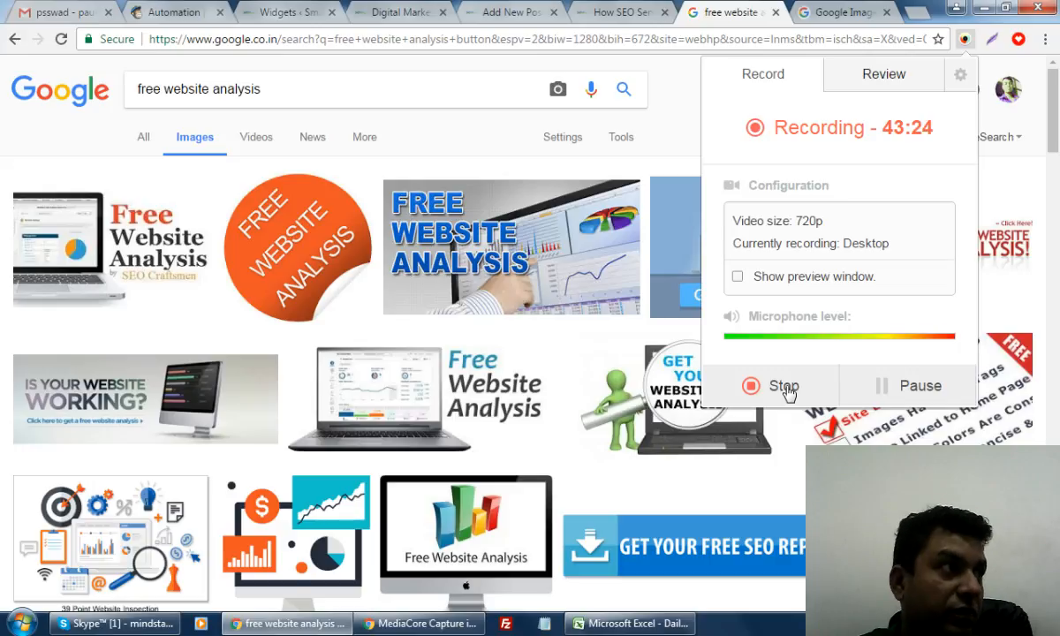
pyautogui.click(587, 11)
pyautogui.click(524, 11)
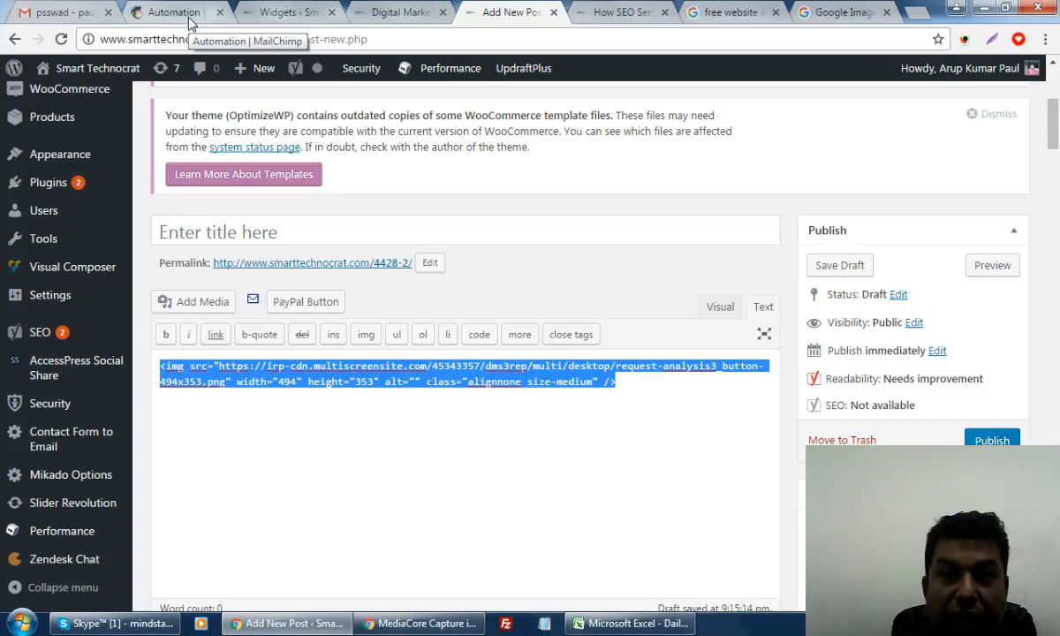
# Read through the published How SEO article, then view its Free Analysis form
pyautogui.click(592, 13)
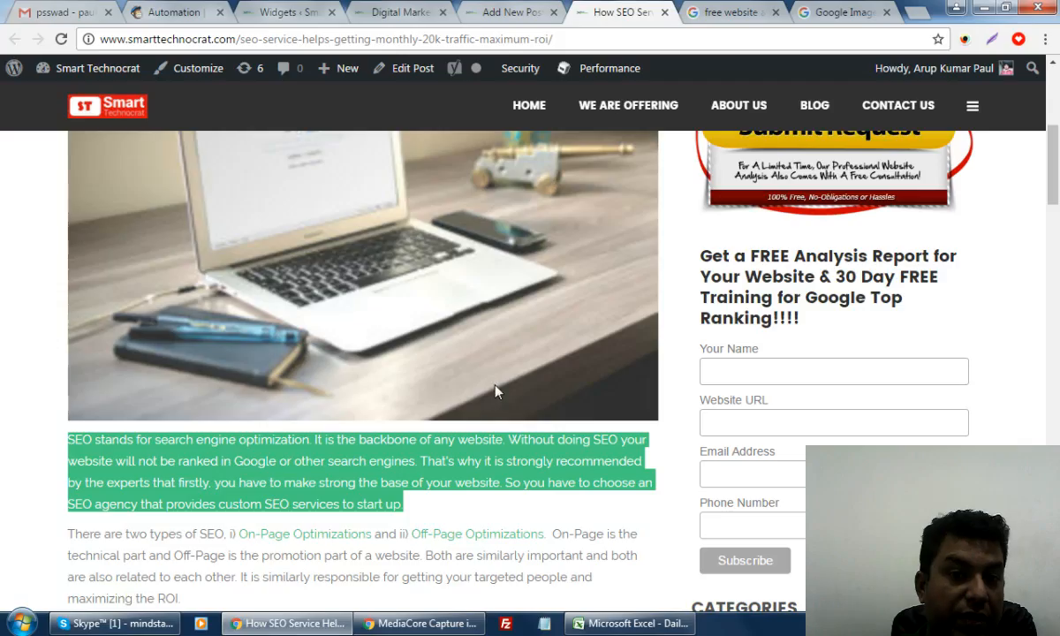
pyautogui.scroll(5, 850, 333)
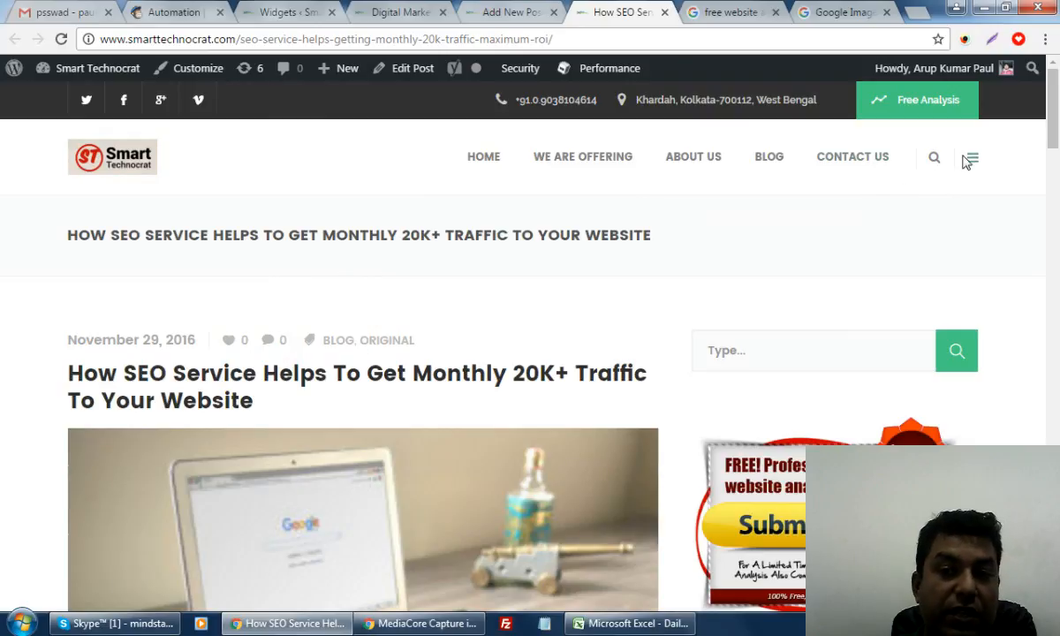
pyautogui.scroll(-3, 576, 400)
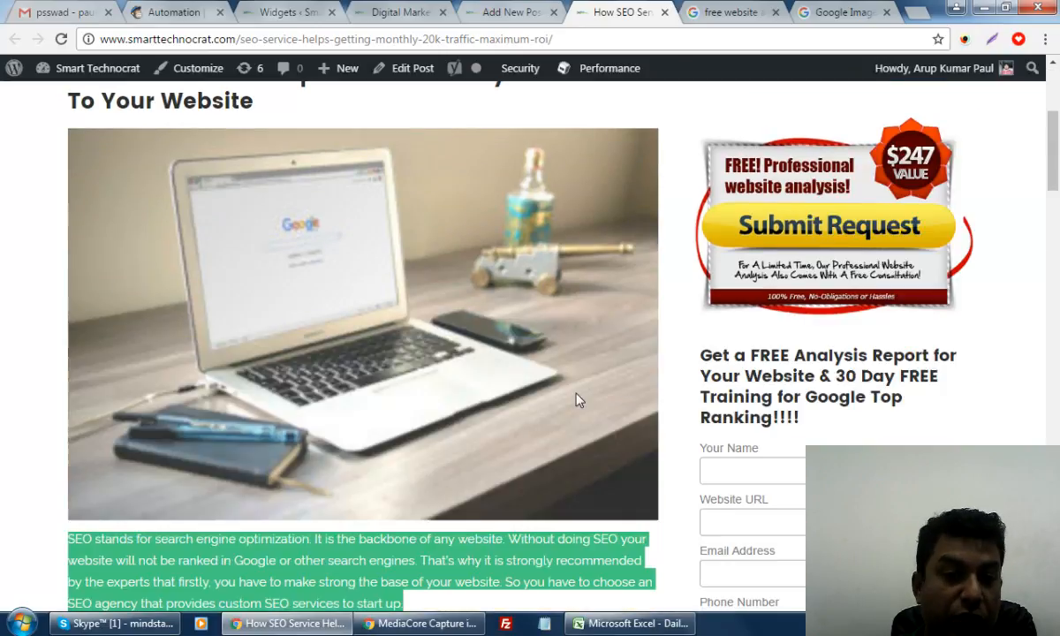
pyautogui.scroll(-9, 576, 400)
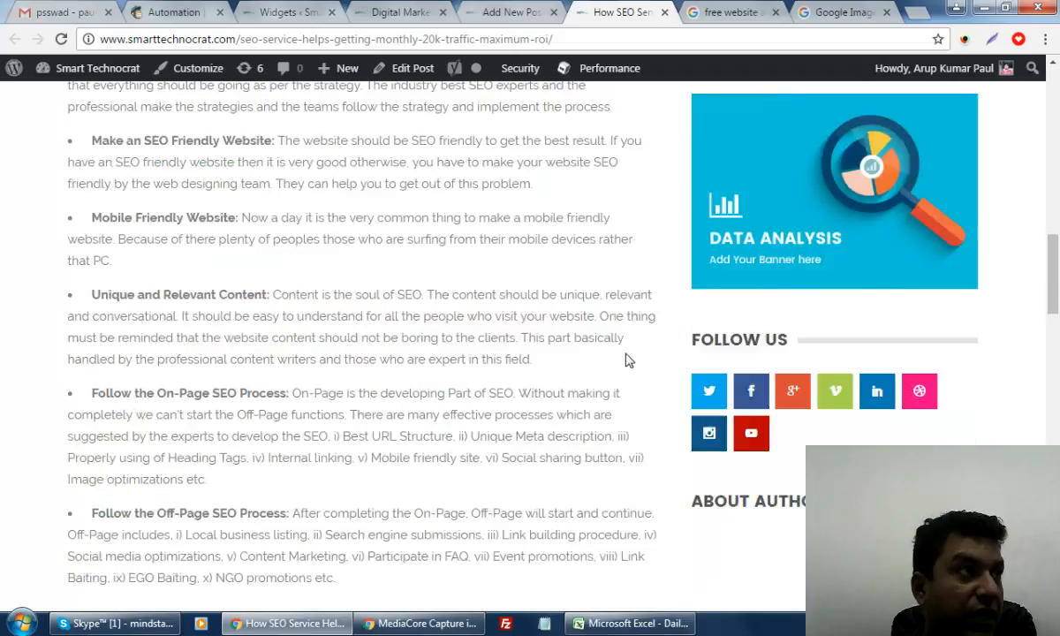
pyautogui.scroll(-4, 625, 358)
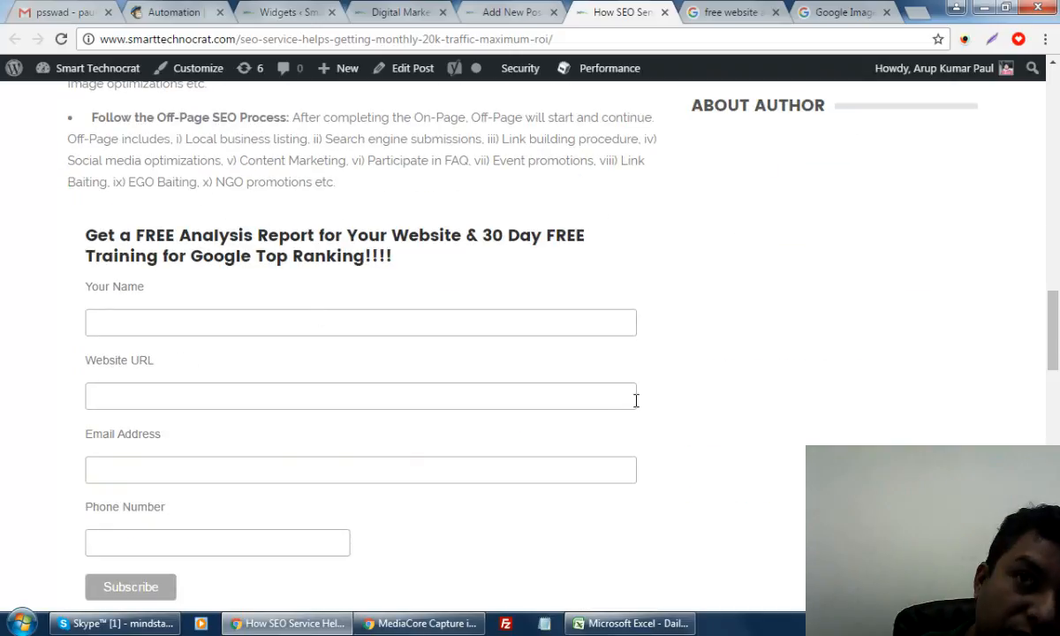
pyautogui.scroll(3, 664, 383)
pyautogui.scroll(10, 664, 383)
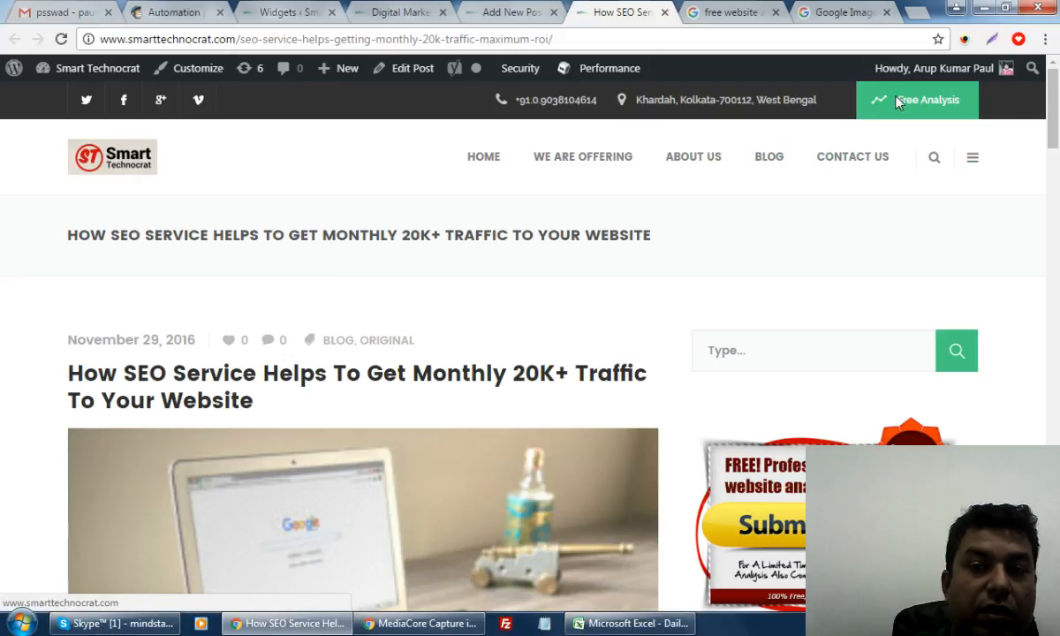
pyautogui.click(961, 99)
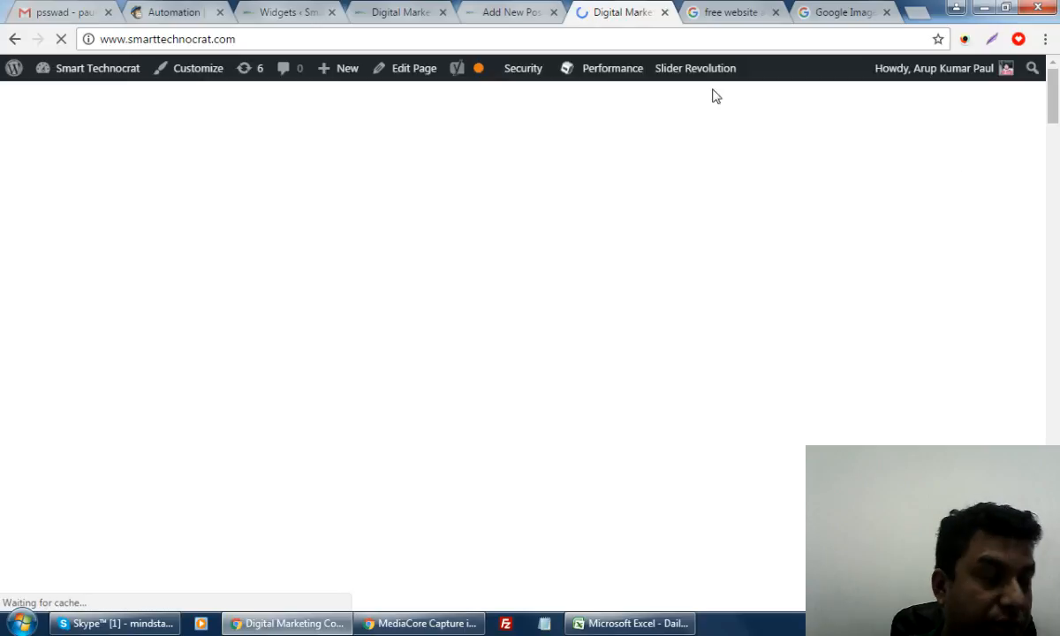
# Check the Add New Post draft, then load the Smart Technocrat home page
pyautogui.click(521, 11)
pyautogui.click(654, 16)
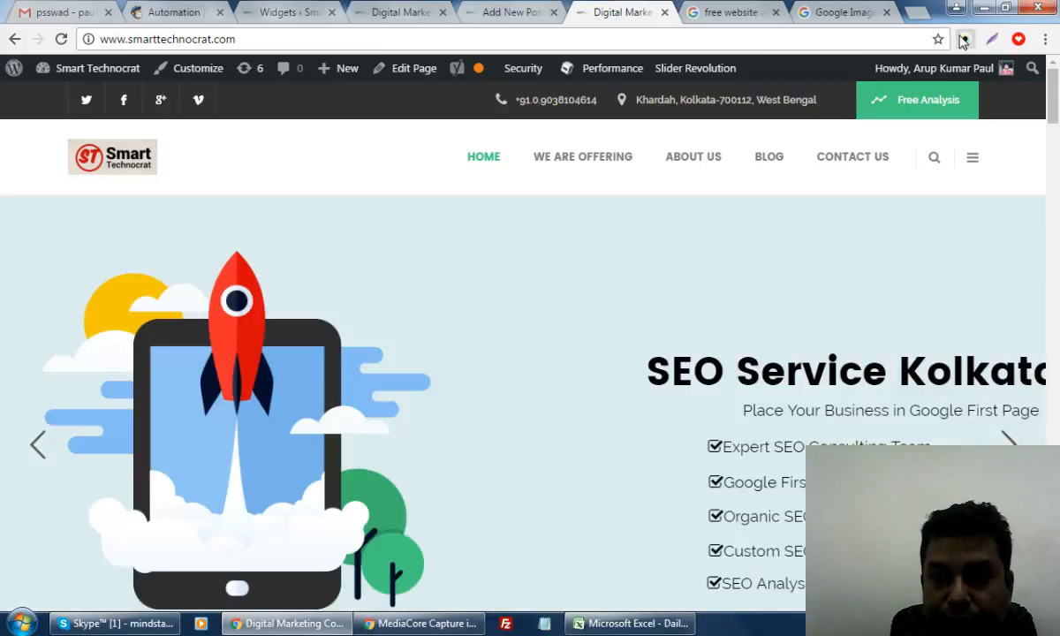
pyautogui.click(964, 39)
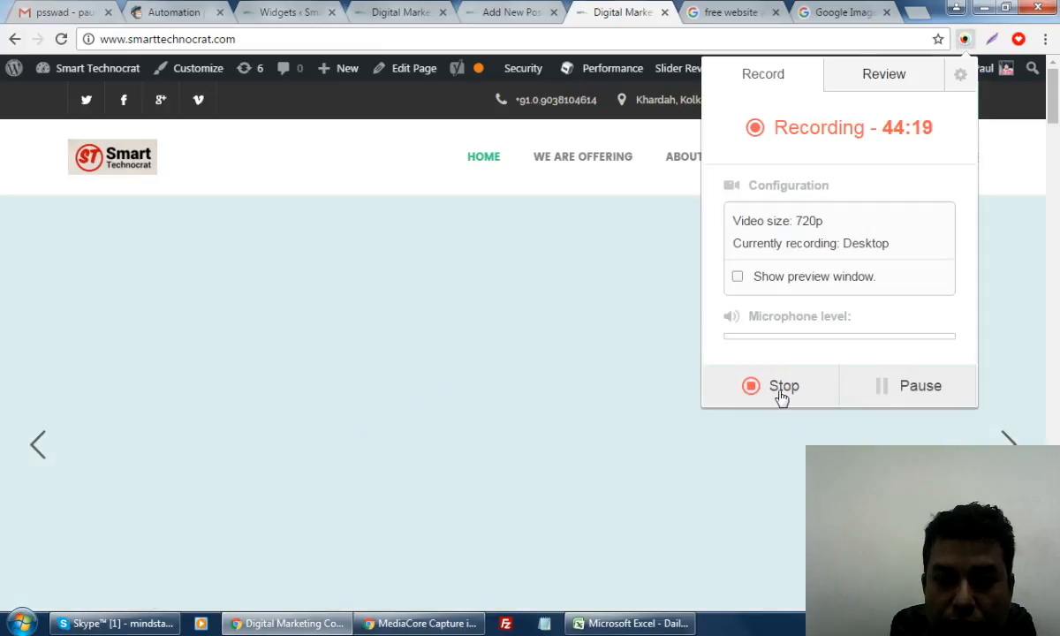